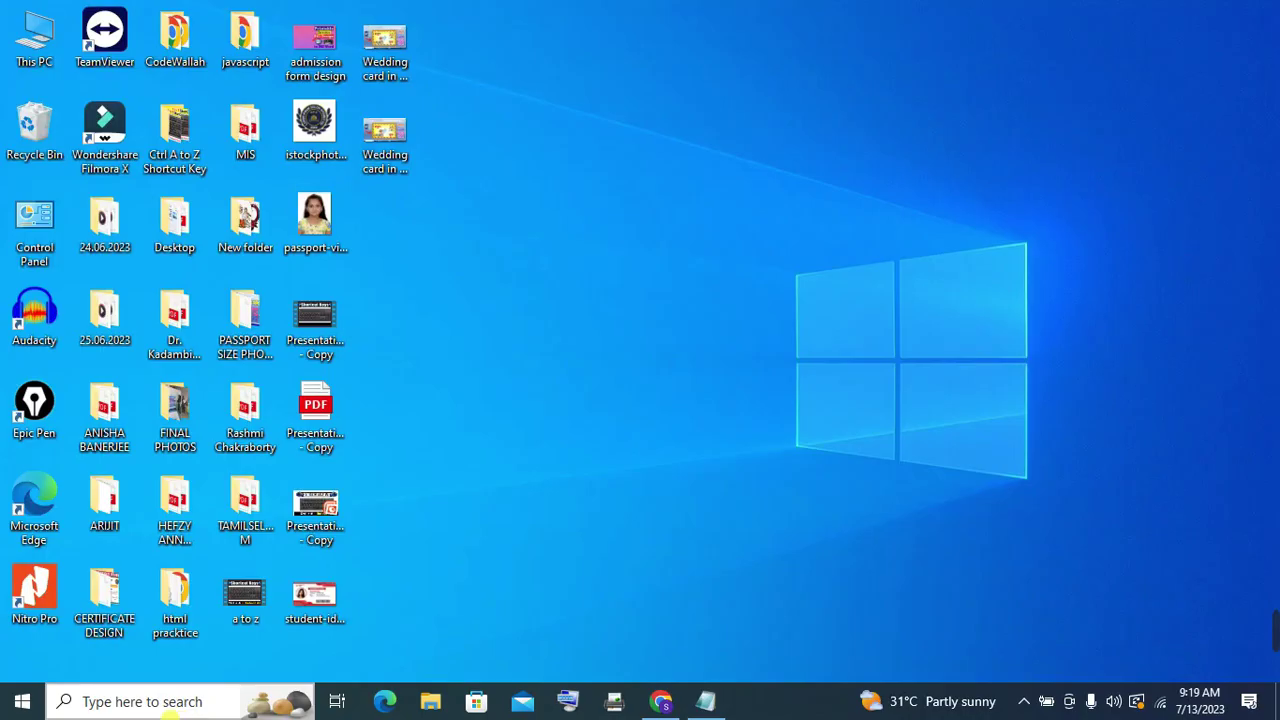
# - Search for 'word' from the taskbar and launch Microsoft Office Word 2007 to a blank Document1
pyautogui.click(178, 712)
pyautogui.write('wor')
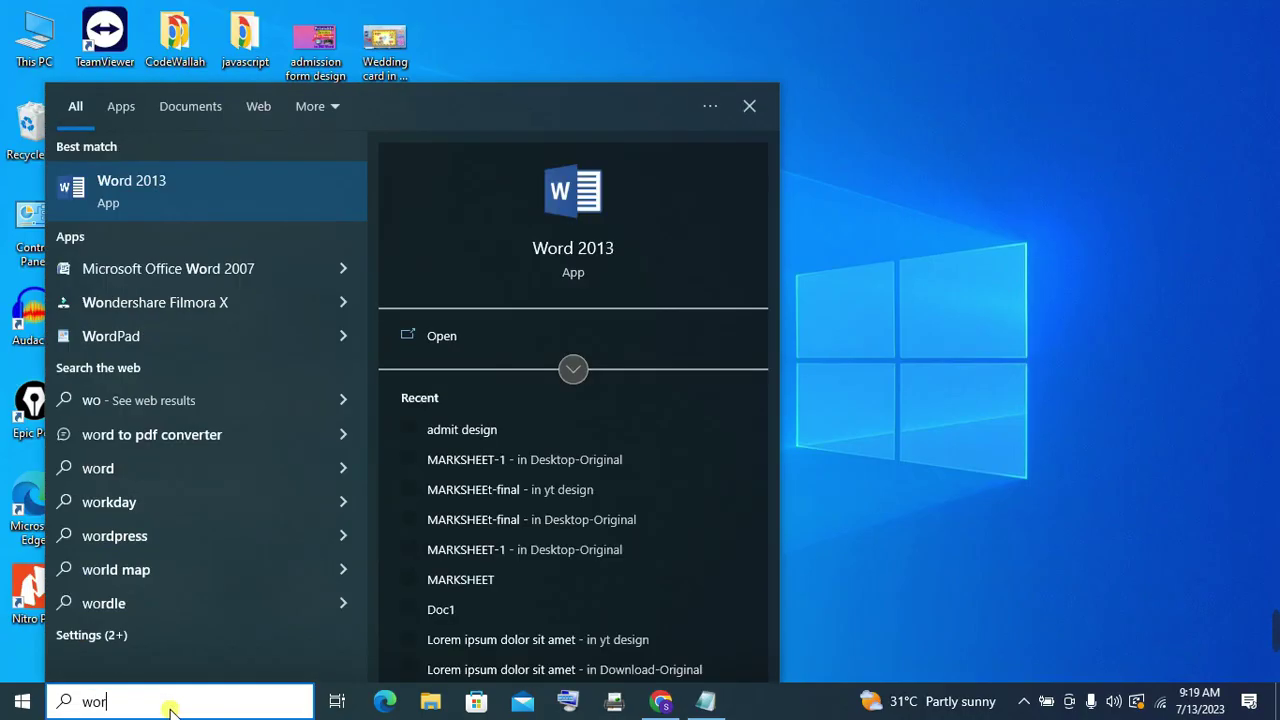
pyautogui.write('d')
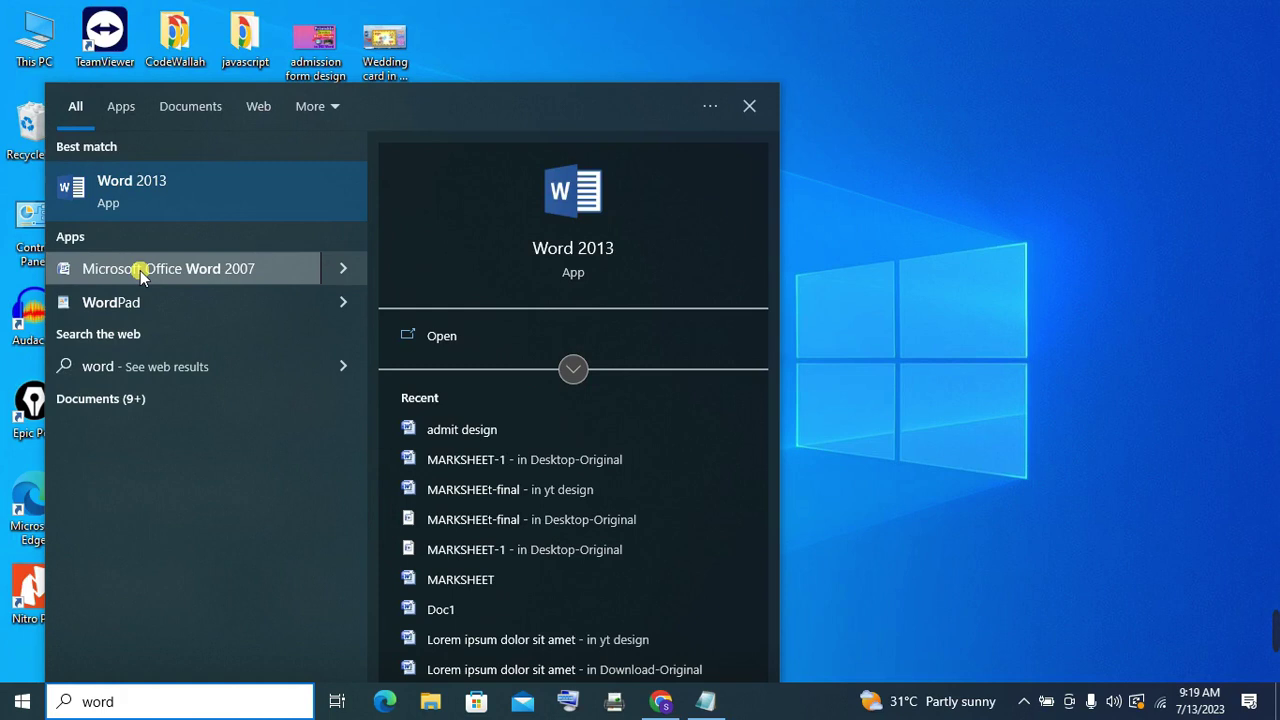
pyautogui.click(141, 276)
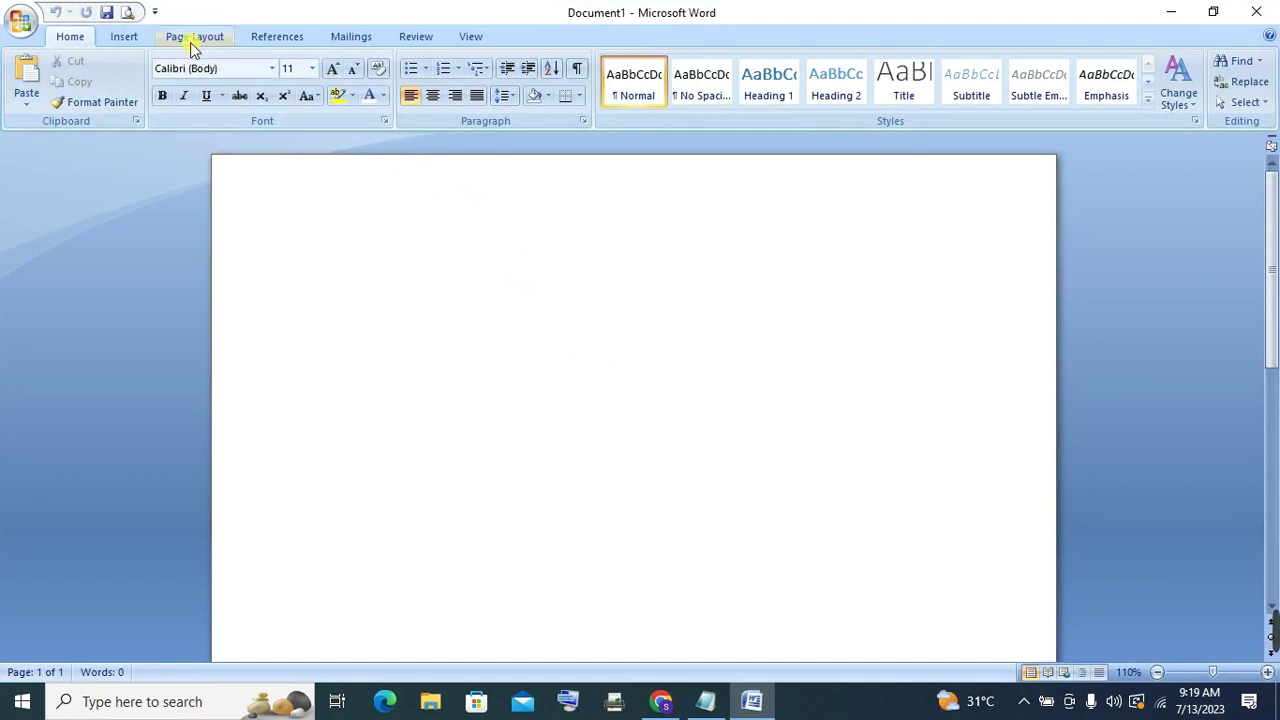
# - Make the page a custom 3.88" × 2.63" card with top, bottom, left and right margins at 0"
pyautogui.click(190, 42)
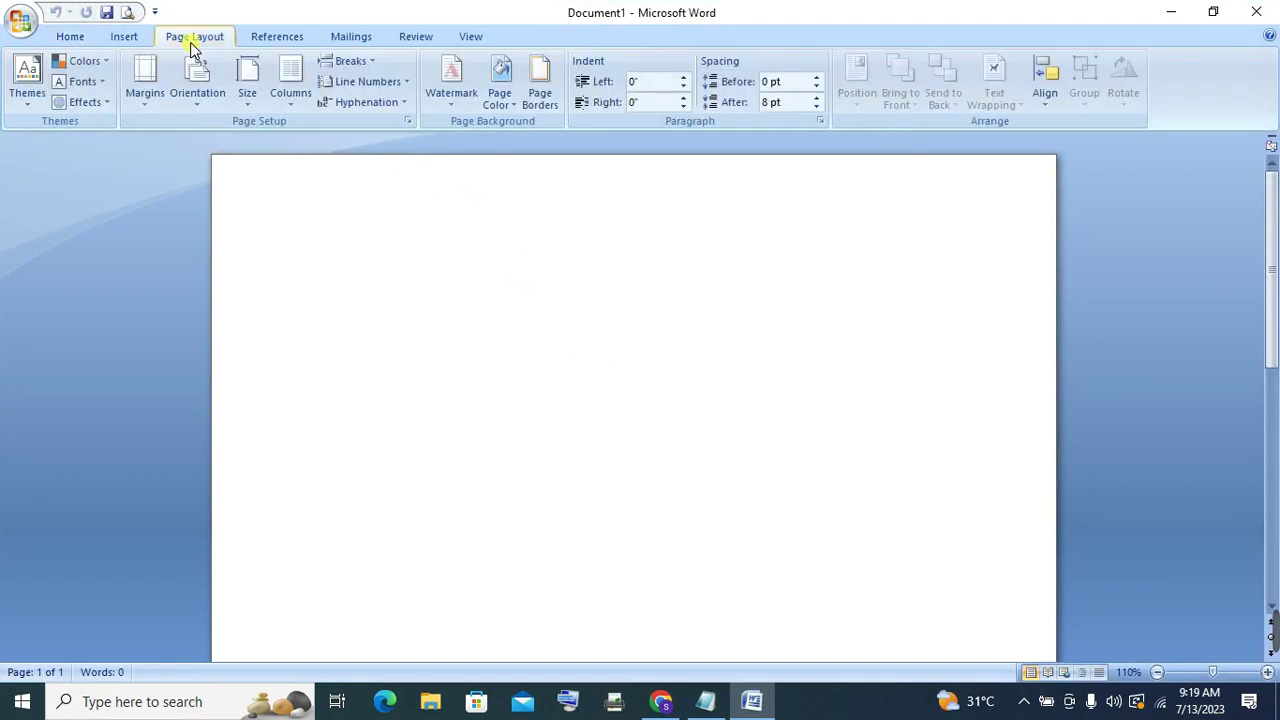
pyautogui.click(251, 90)
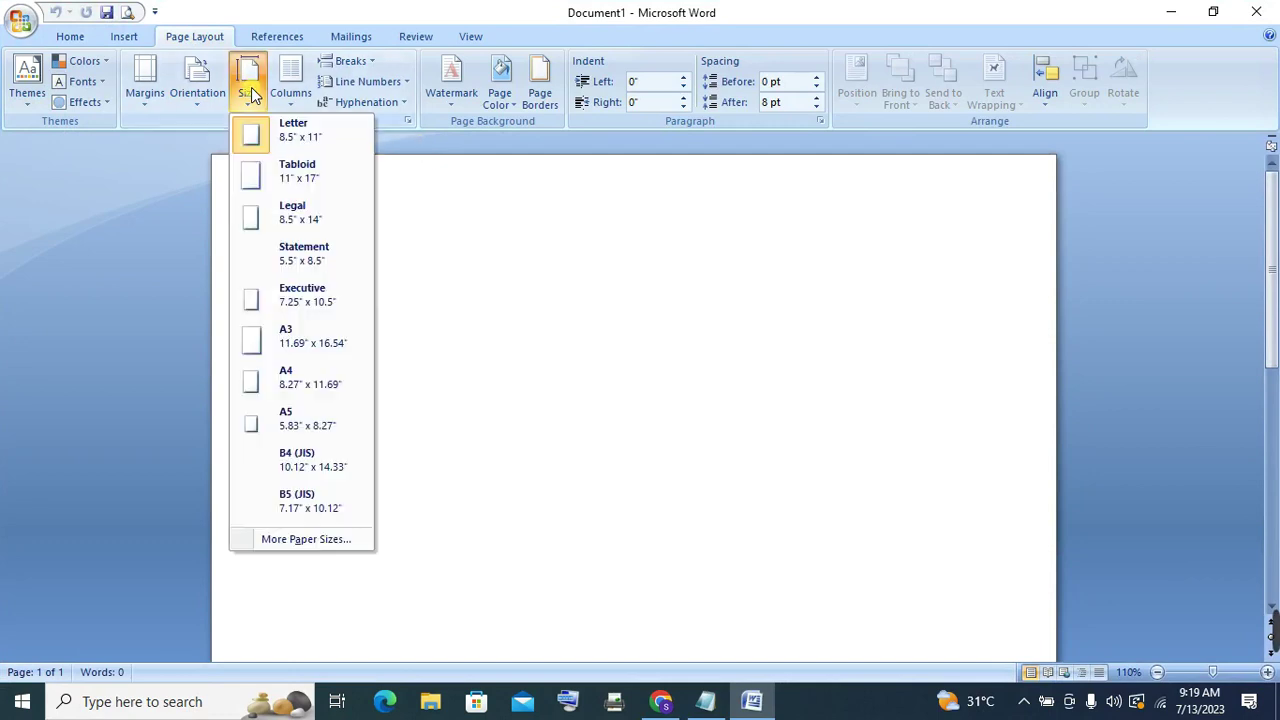
pyautogui.click(297, 544)
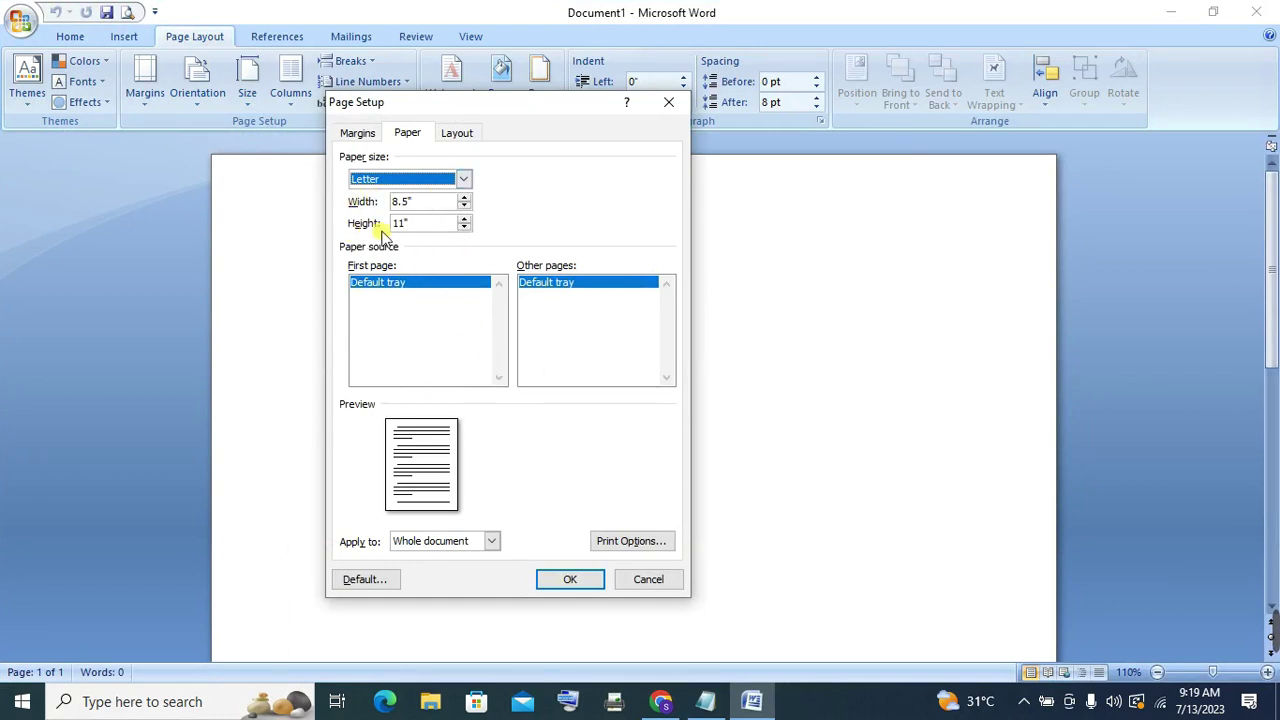
pyautogui.click(405, 202)
pyautogui.write('3.88')
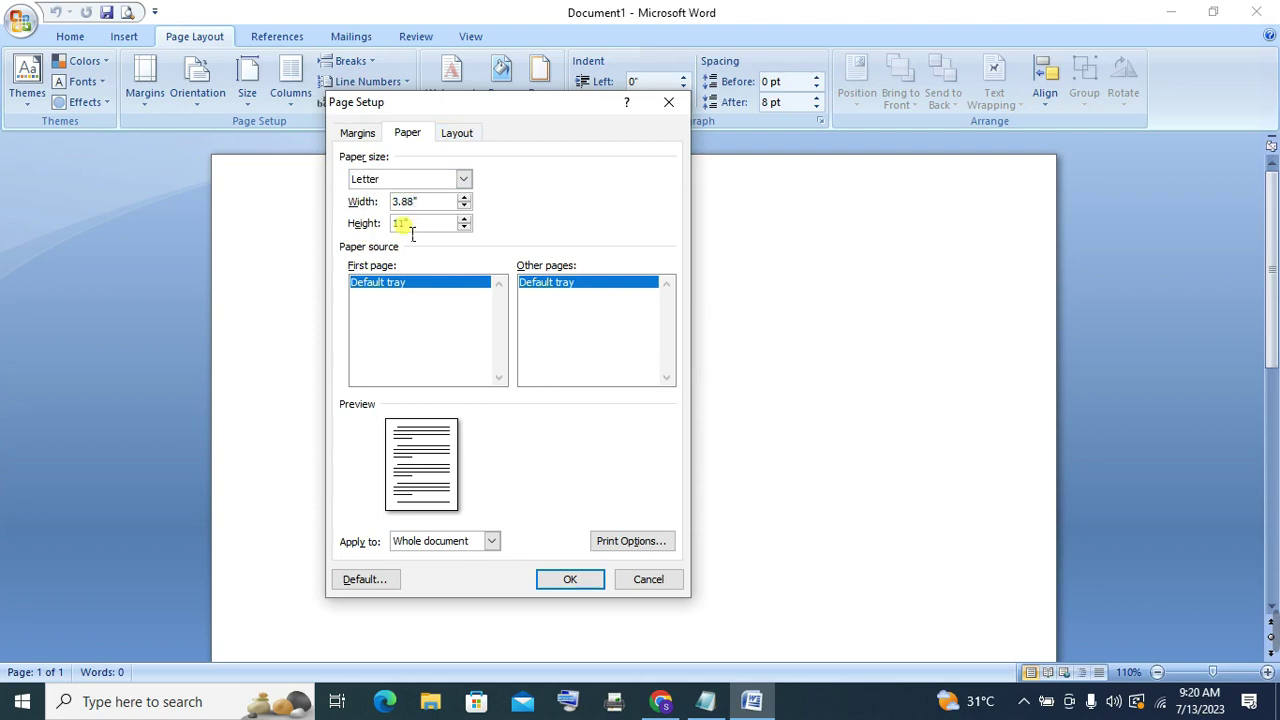
pyautogui.click(345, 137)
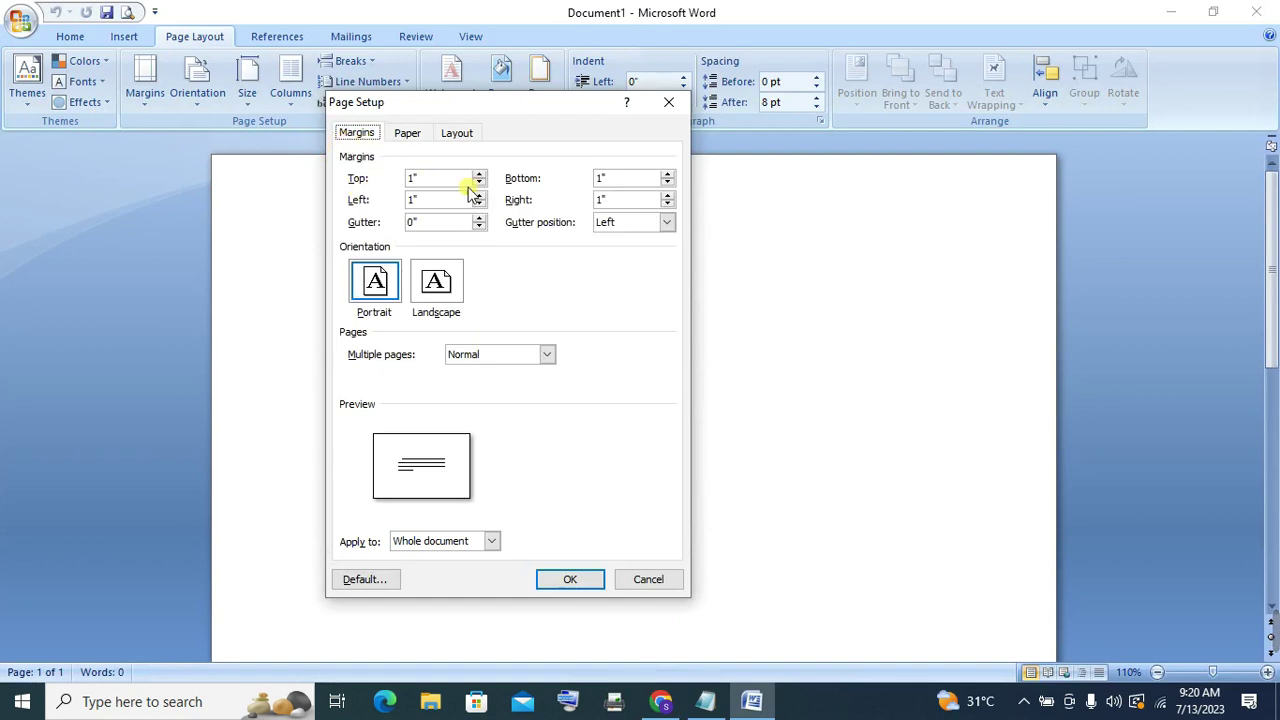
pyautogui.click(412, 179)
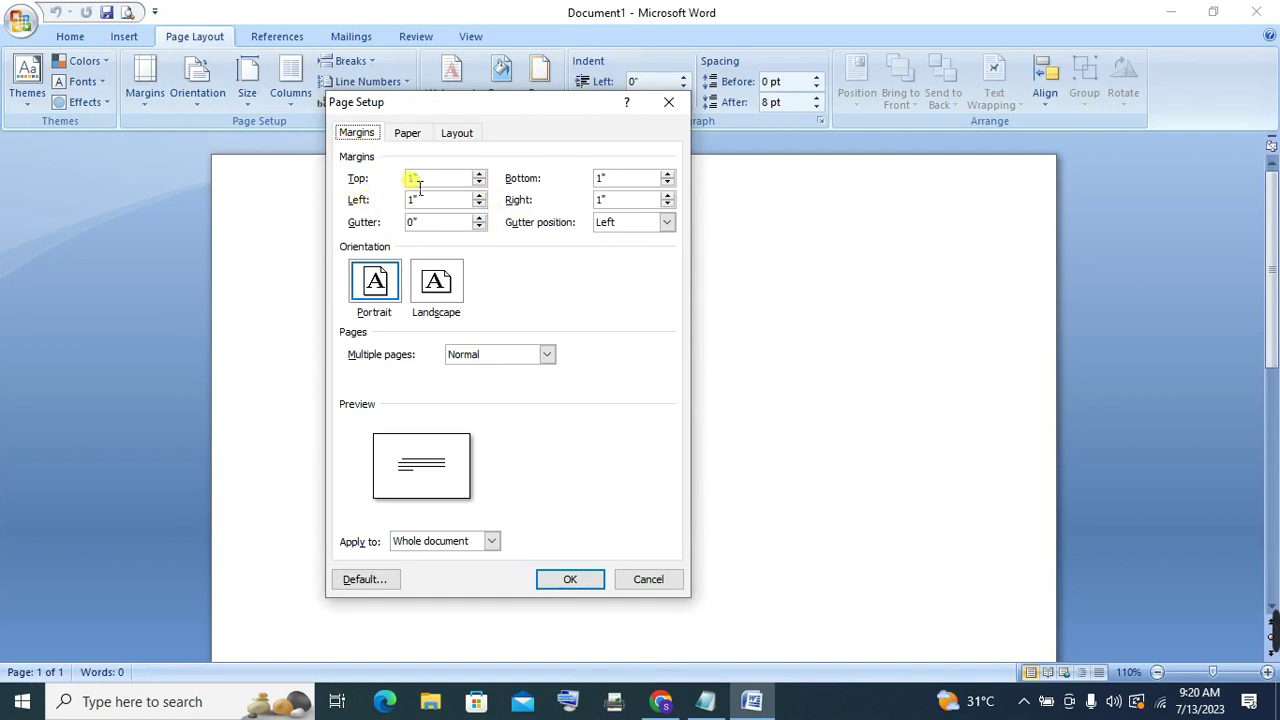
pyautogui.click(424, 221)
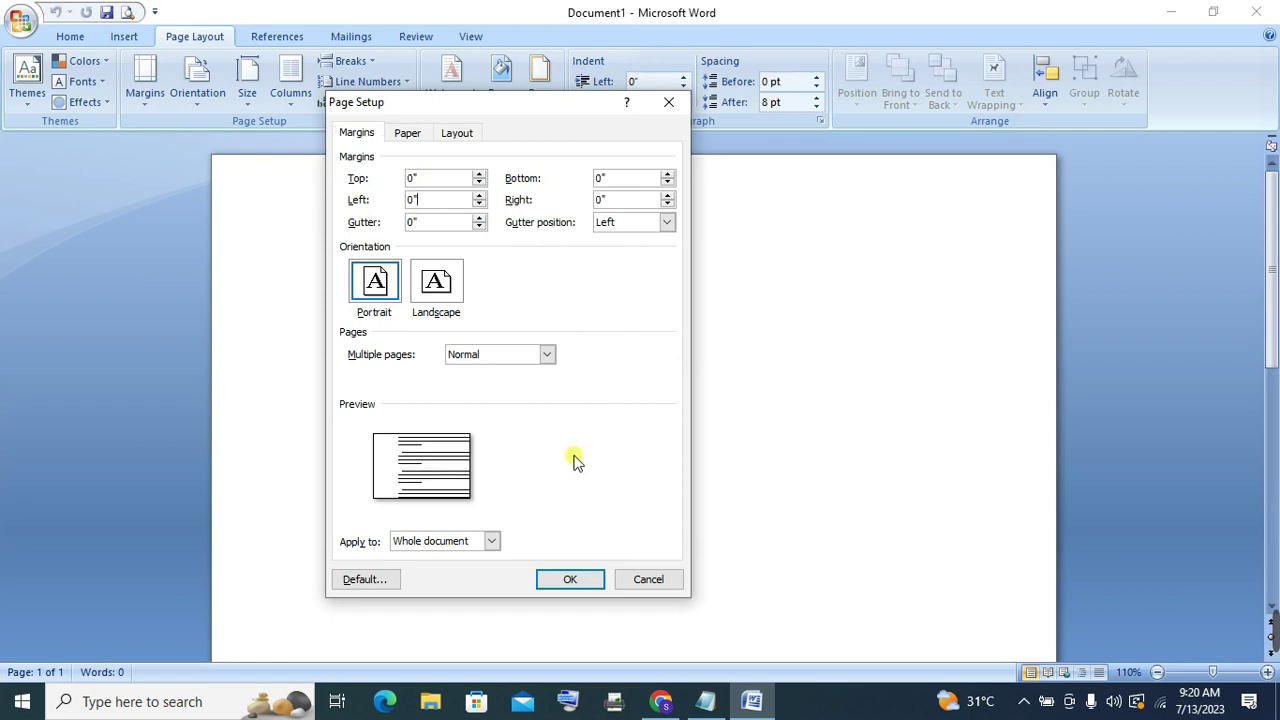
pyautogui.click(577, 582)
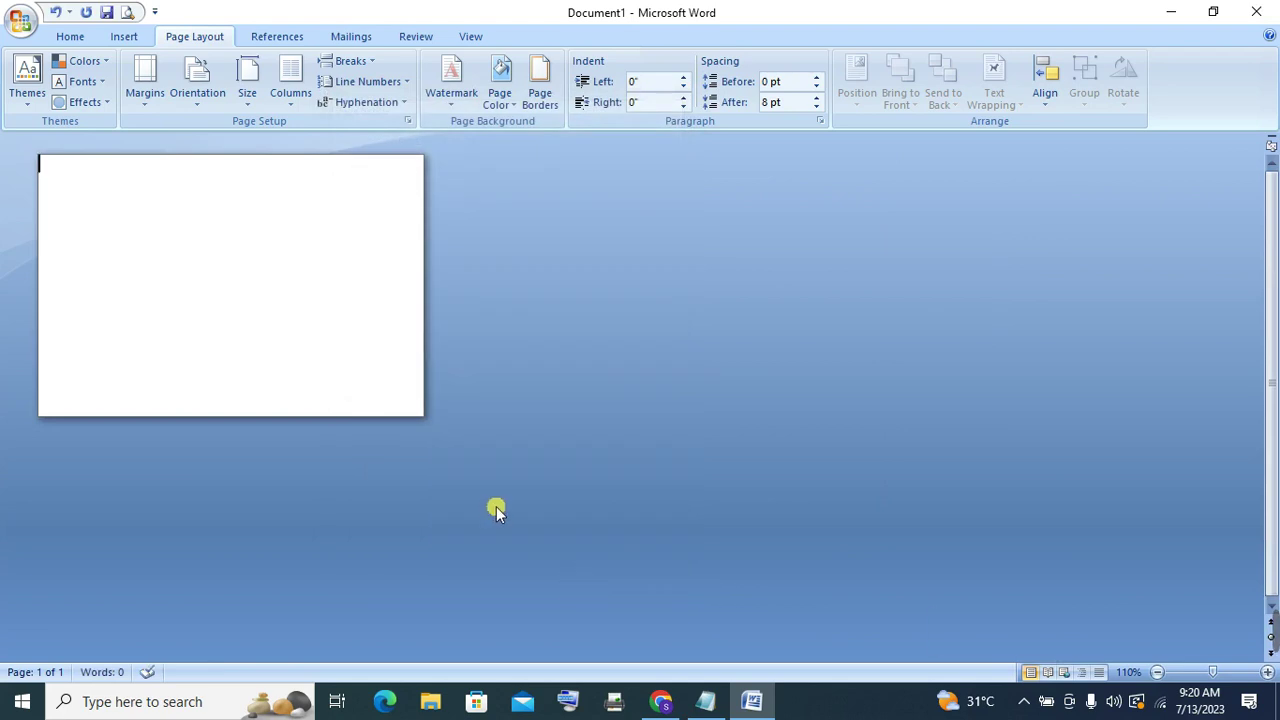
# - Draw a wide rectangle across the top of the card
pyautogui.click(1268, 677)
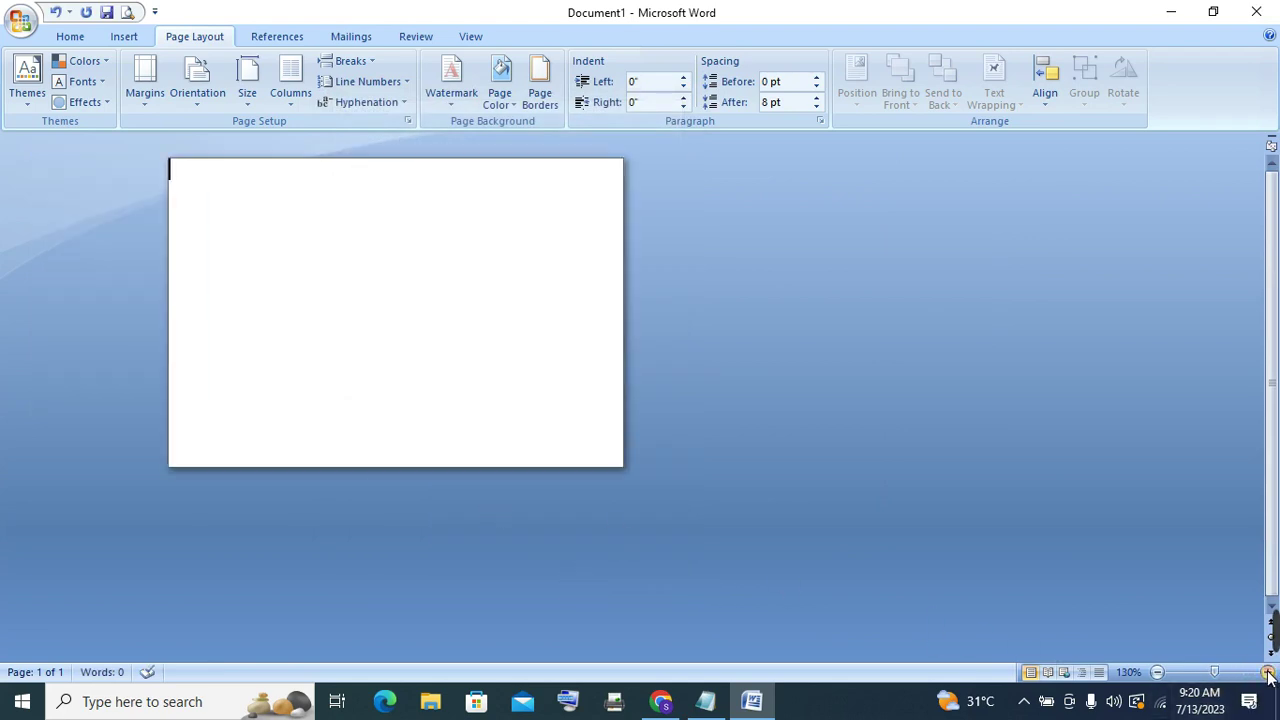
pyautogui.click(1268, 677)
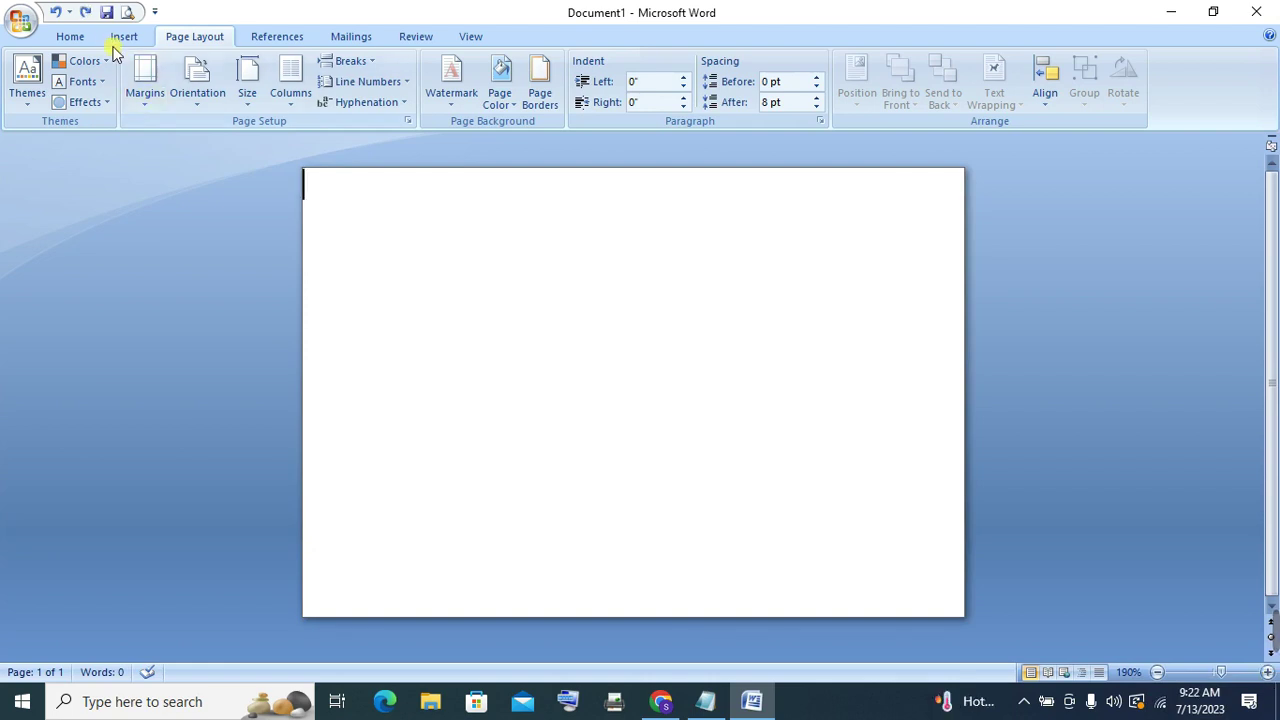
pyautogui.click(124, 37)
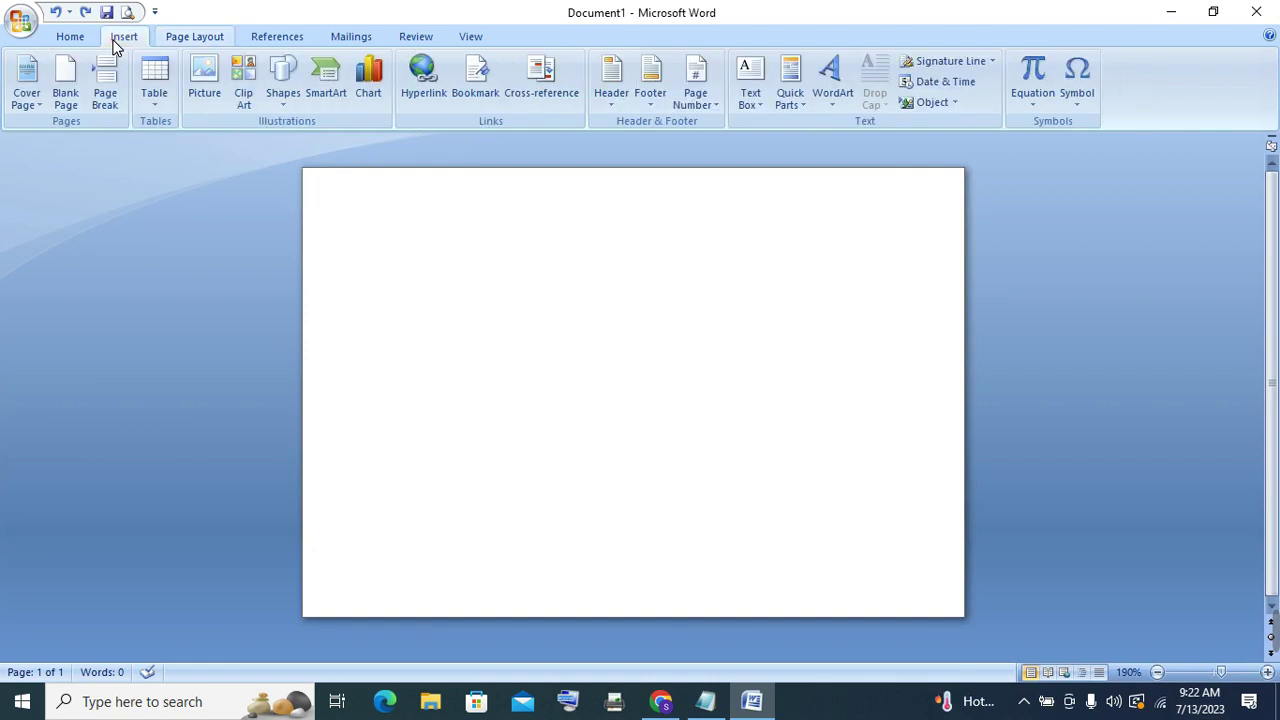
pyautogui.click(281, 92)
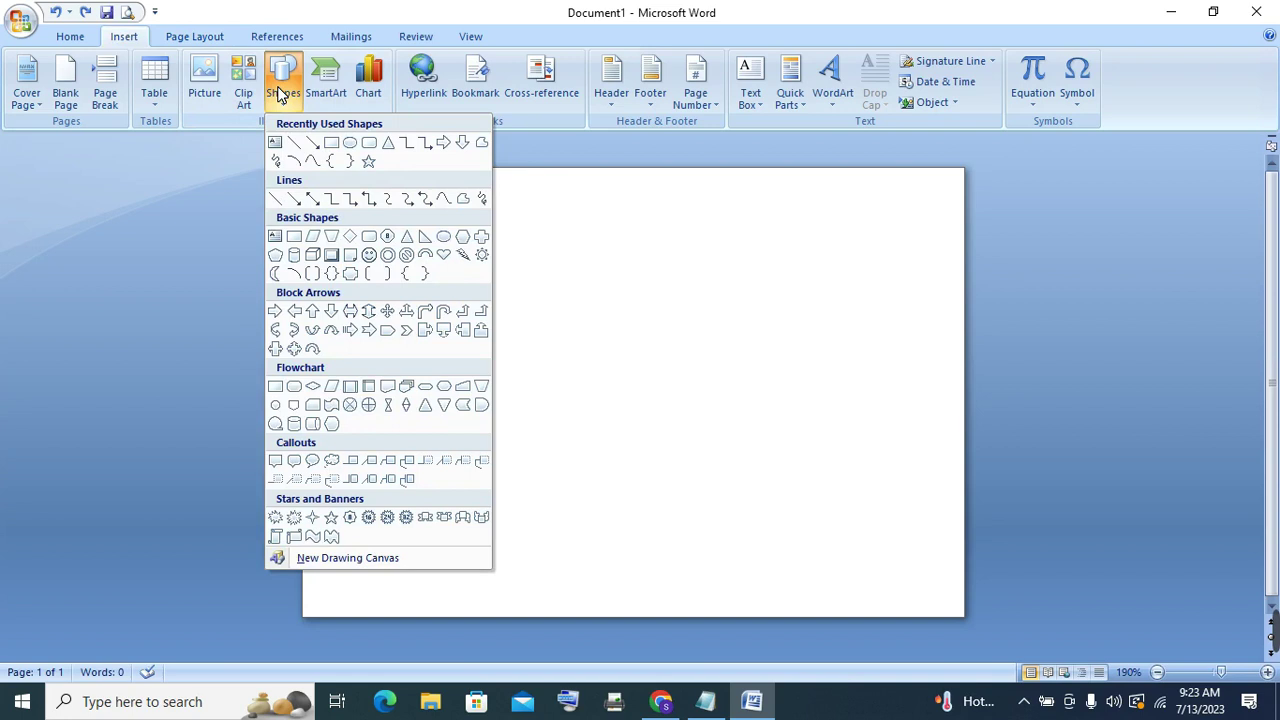
pyautogui.click(332, 145)
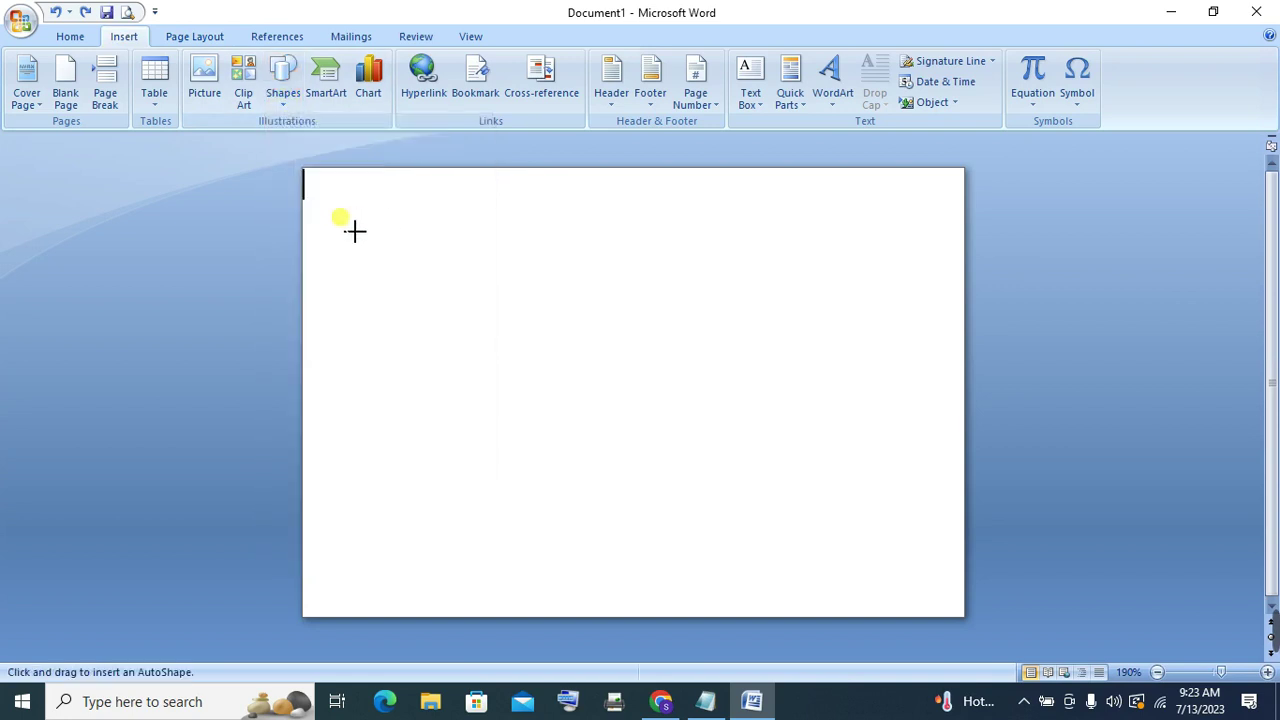
pyautogui.moveTo(325, 198)
pyautogui.mouseDown()
pyautogui.moveTo(953, 334)
pyautogui.moveTo(947, 310)
pyautogui.mouseUp()
# - Fill the rectangle dark red, remove its outline, and stretch it across the full top edge
pyautogui.click(638, 61)
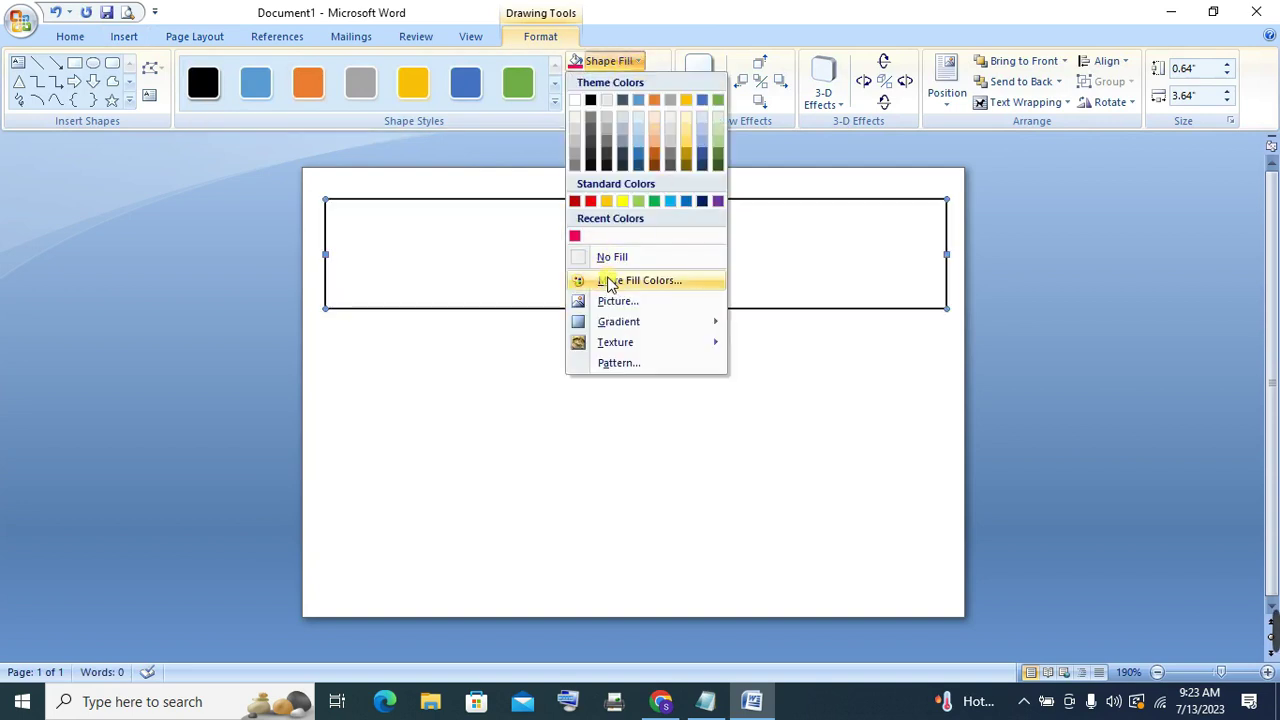
pyautogui.click(620, 280)
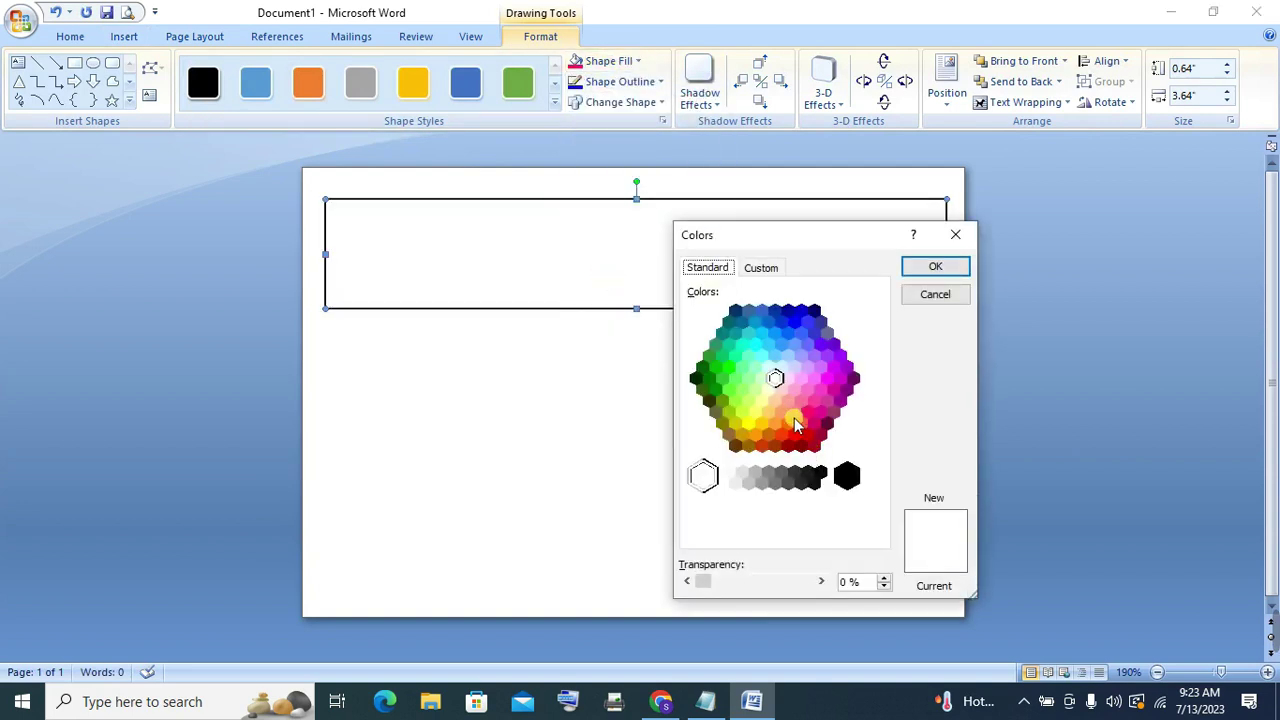
pyautogui.click(762, 271)
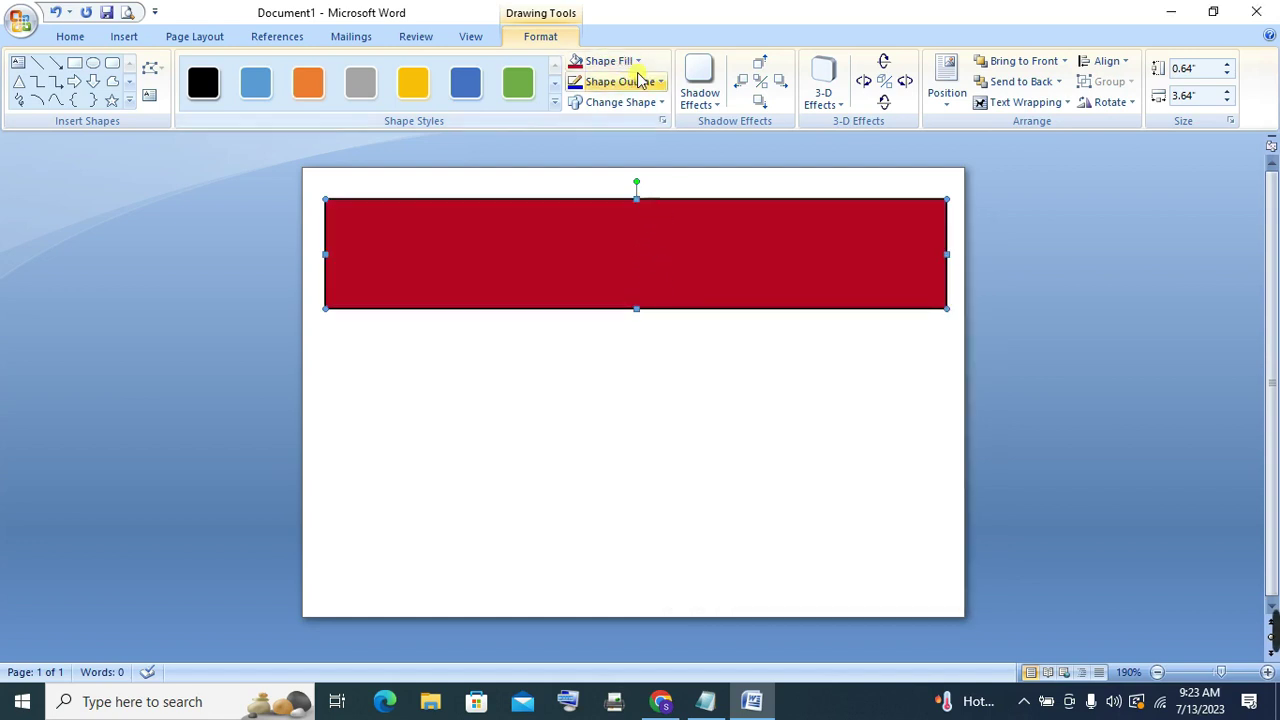
pyautogui.click(659, 81)
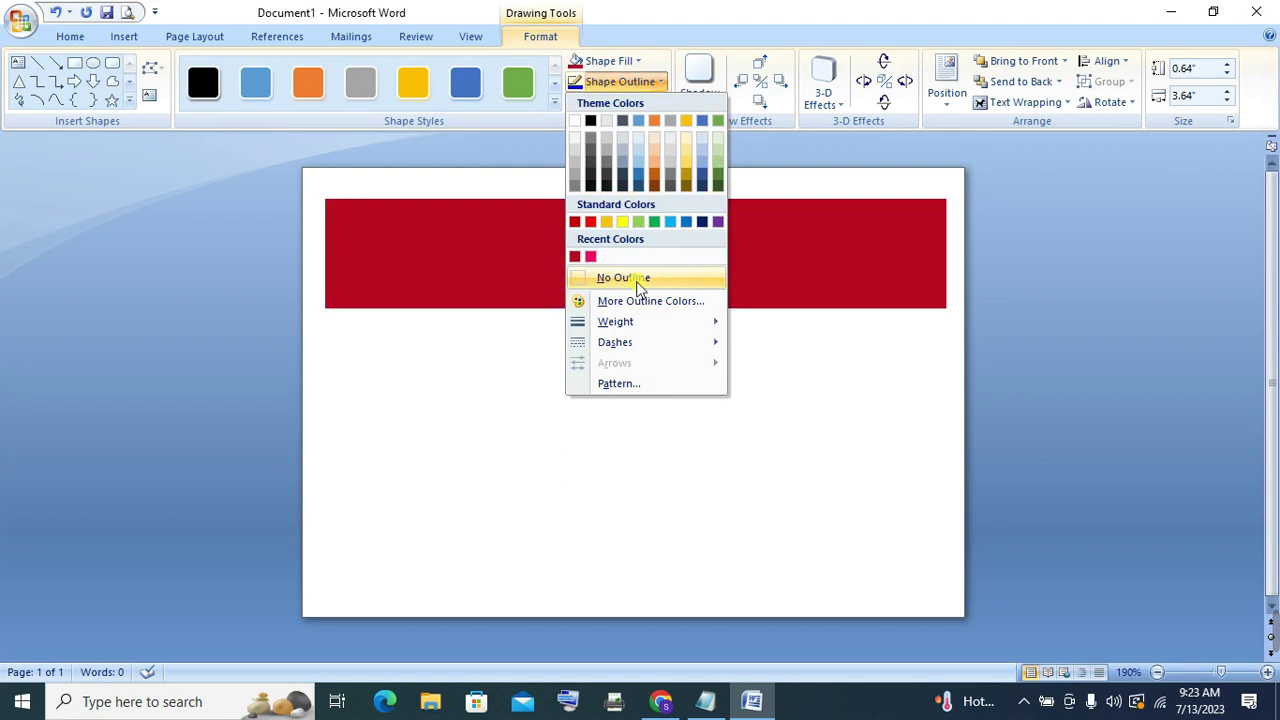
pyautogui.click(643, 277)
pyautogui.moveTo(650, 283); pyautogui.dragTo(621, 263)
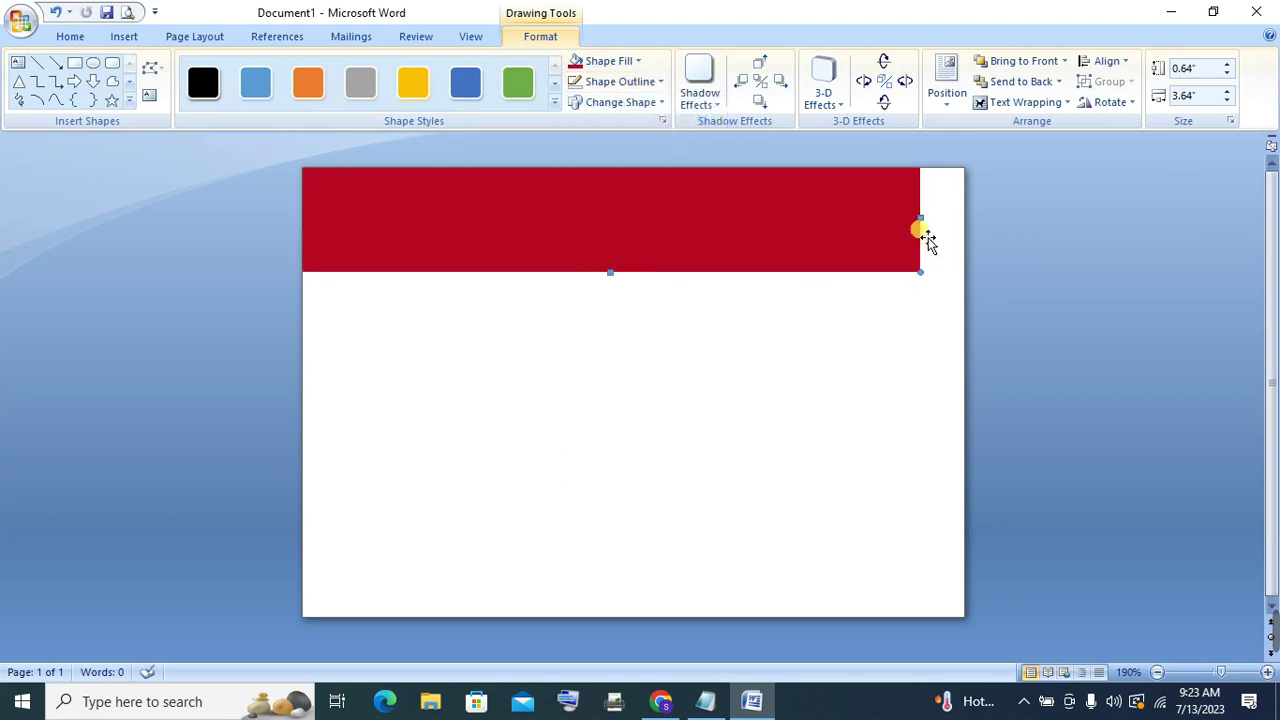
pyautogui.moveTo(921, 220); pyautogui.dragTo(965, 234)
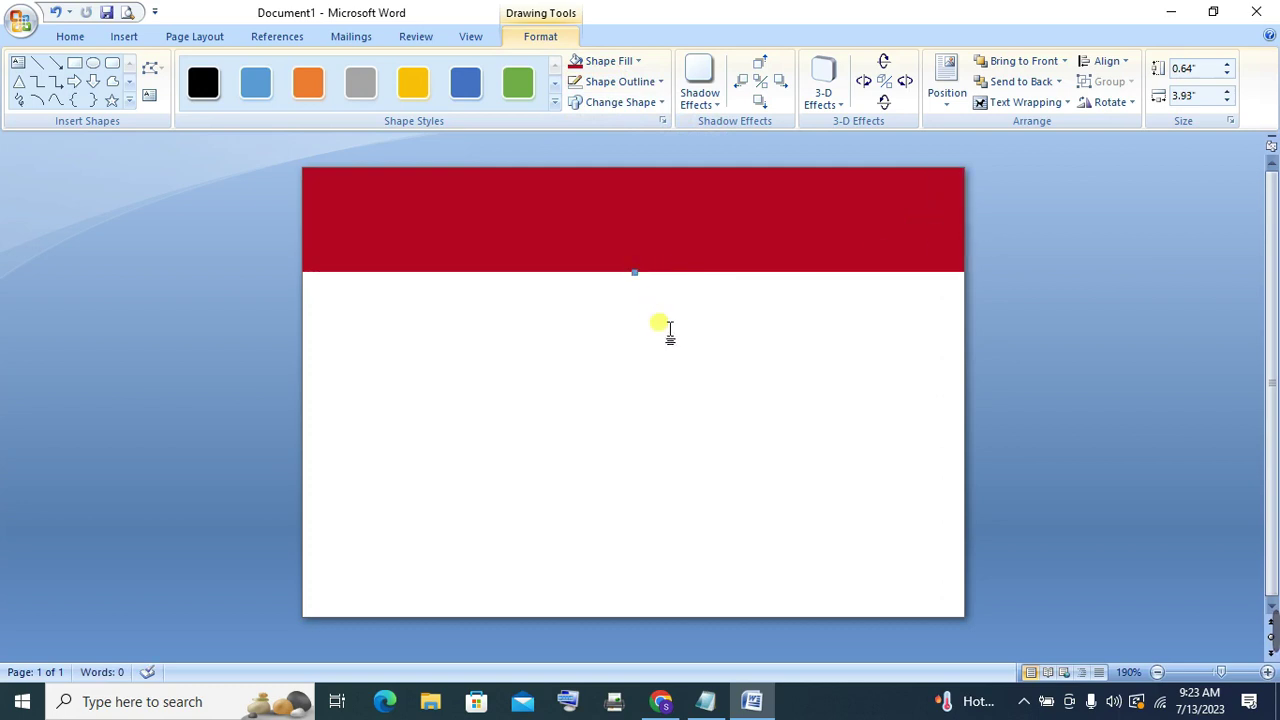
pyautogui.click(696, 374)
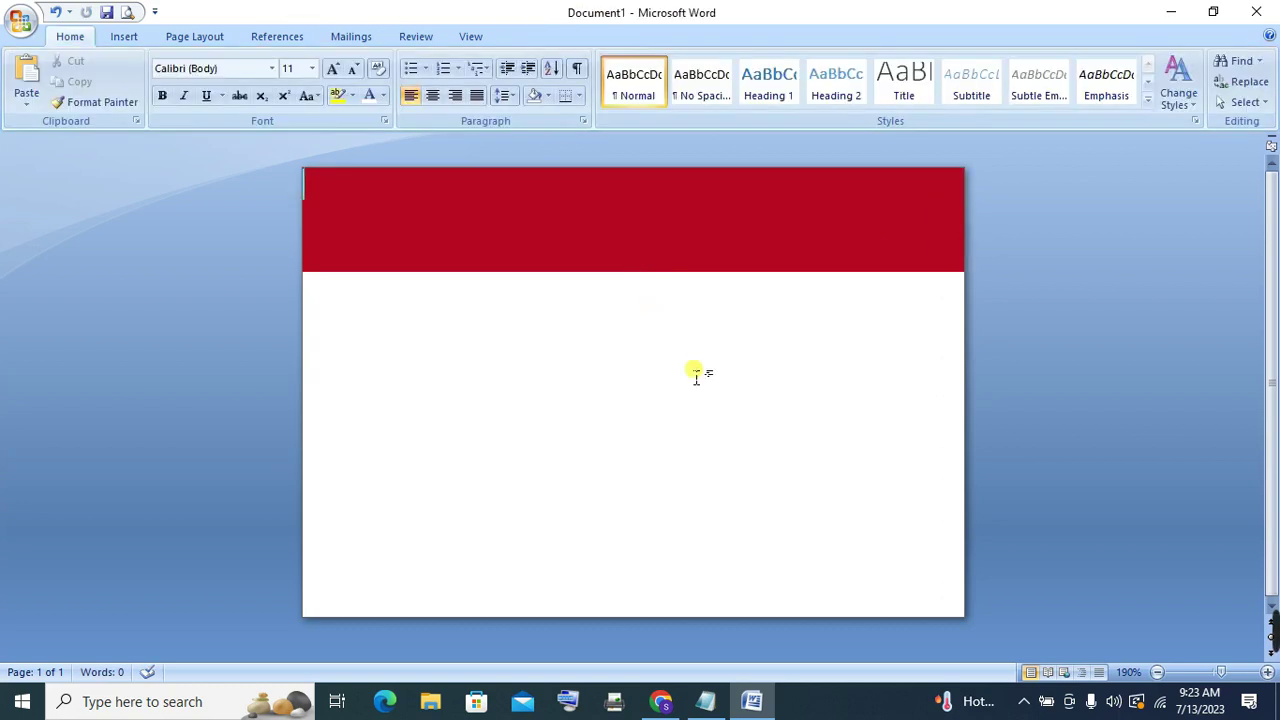
# - Insert WordArt reading 'SARDAR PATEL VIDYALAYA' in Arial Black, size 24
pyautogui.click(124, 37)
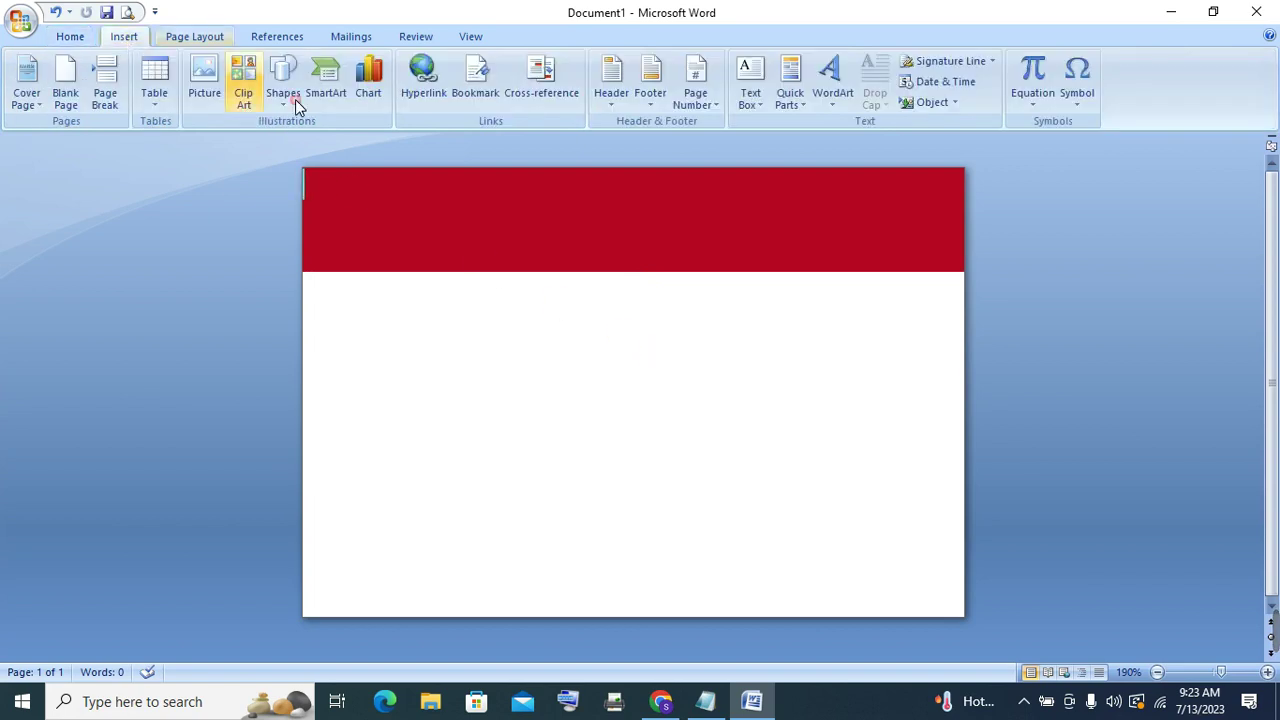
pyautogui.click(831, 106)
pyautogui.click(841, 143)
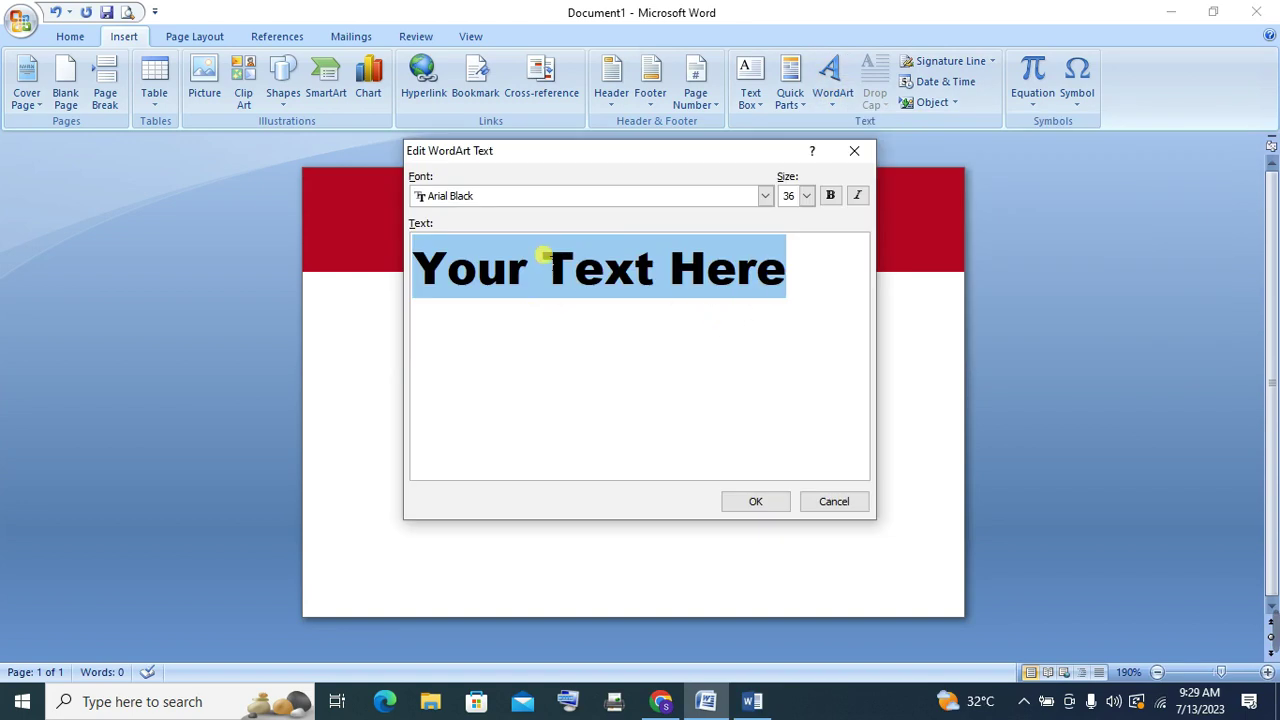
pyautogui.write('SARDAR PATEL VIDYALAYA')
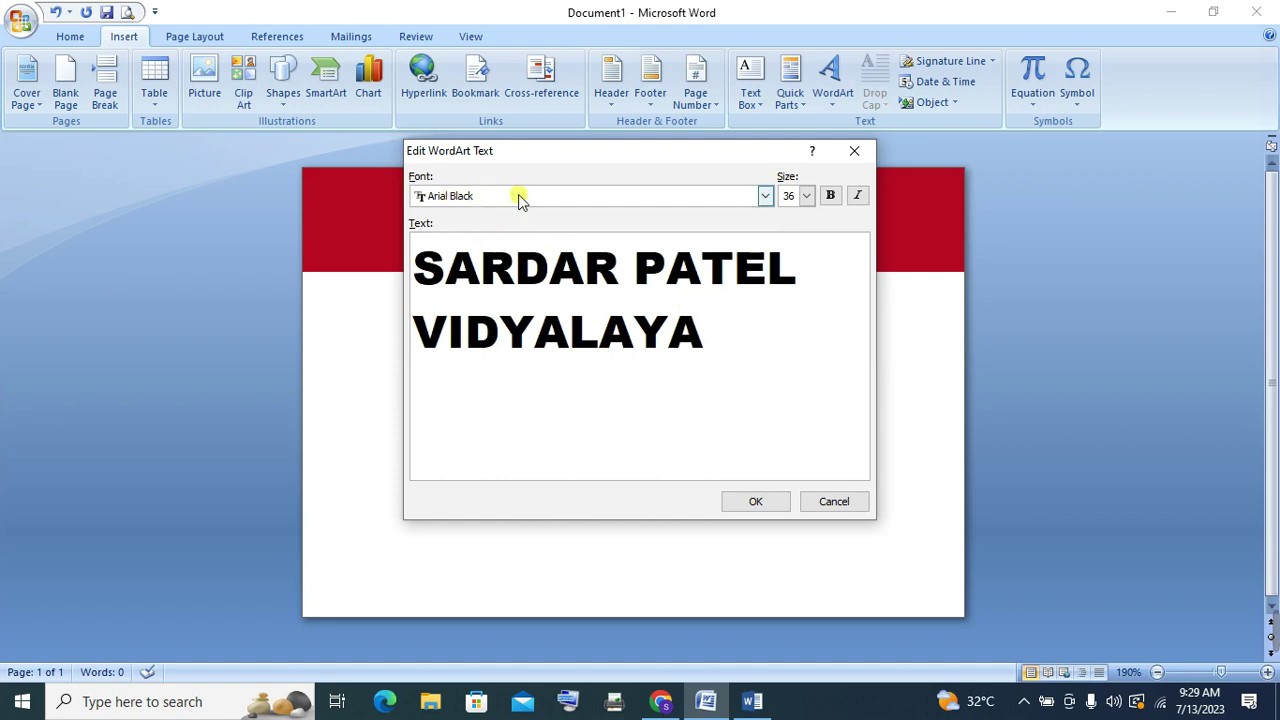
pyautogui.click(765, 196)
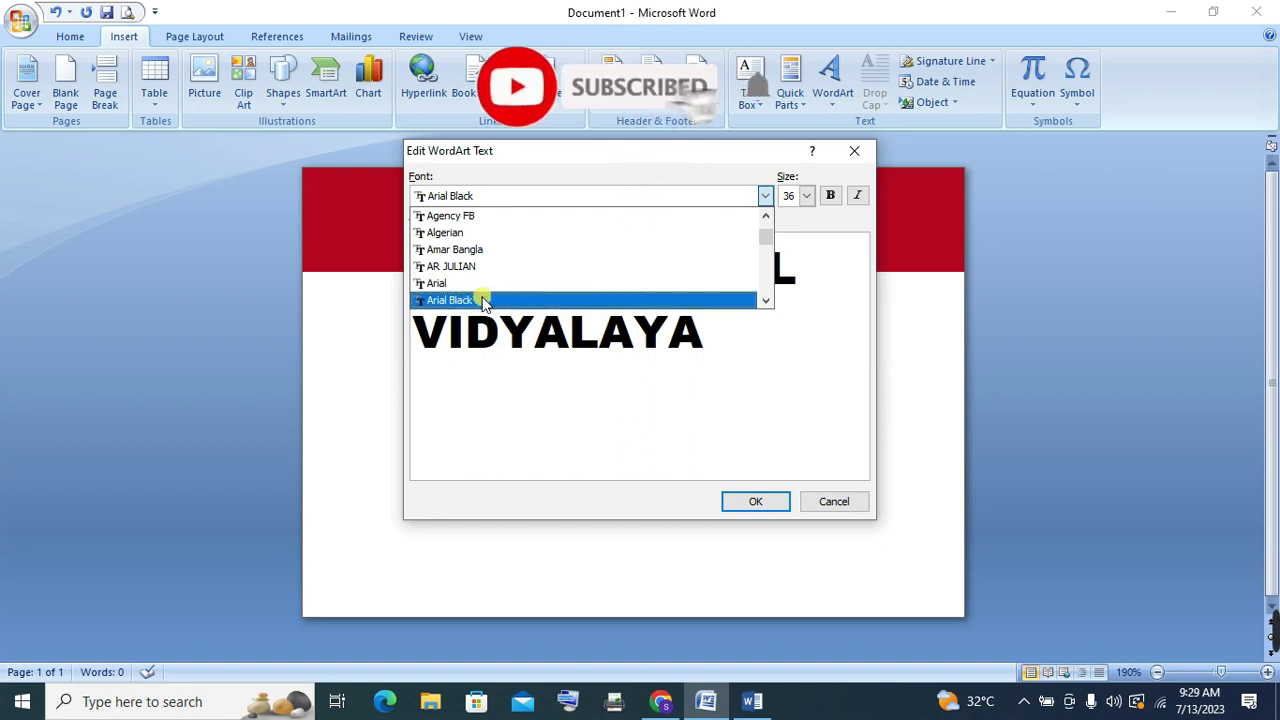
pyautogui.click(487, 300)
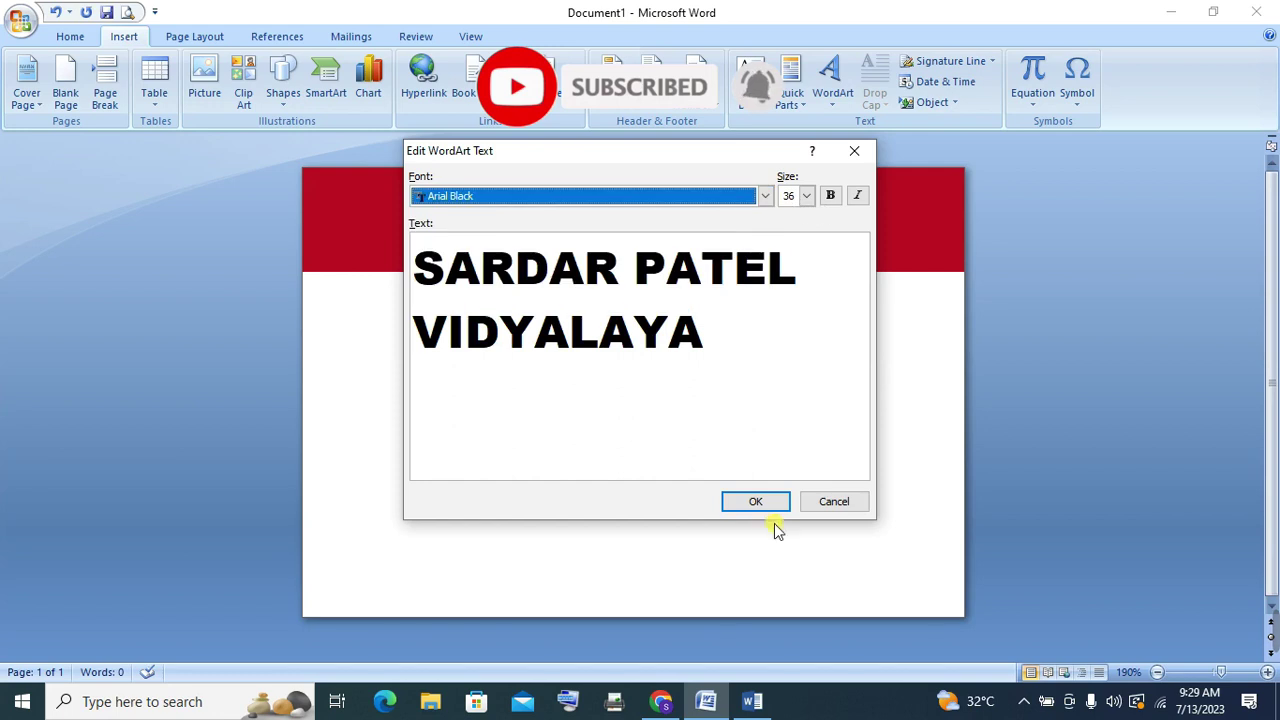
pyautogui.click(806, 196)
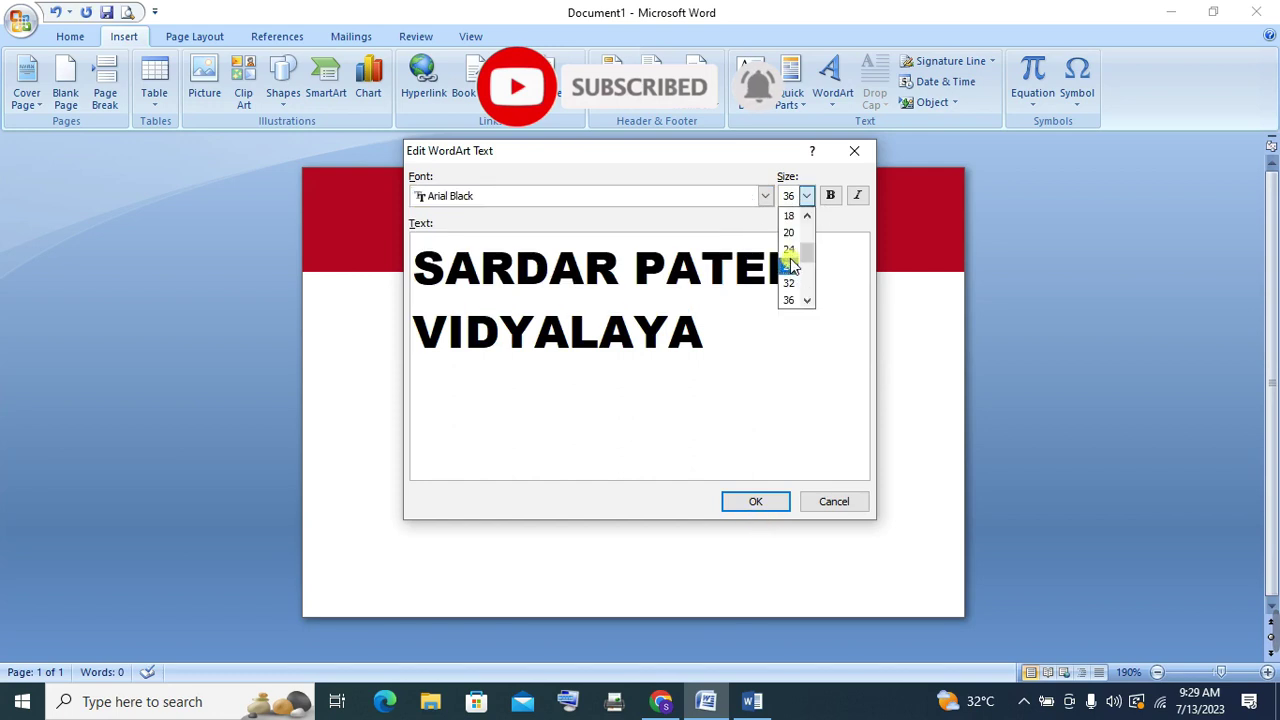
pyautogui.click(789, 249)
pyautogui.click(754, 502)
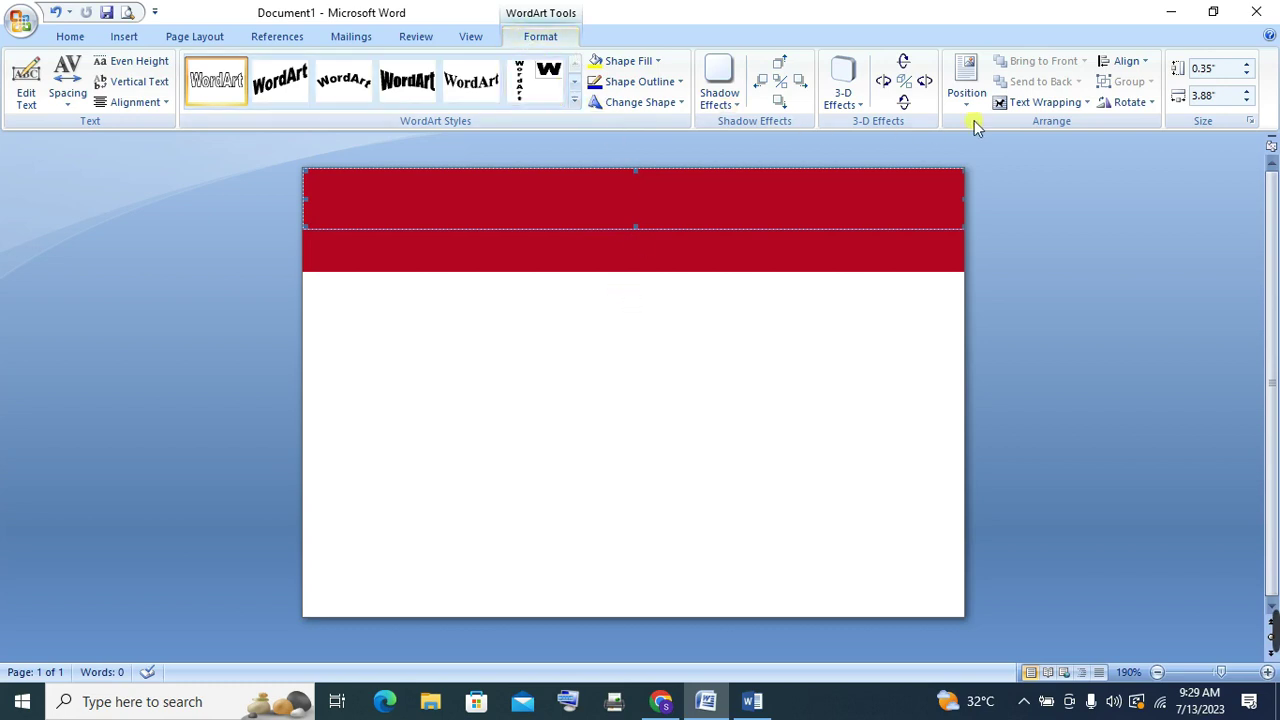
# - Float the title in front of the red banner, narrow it toward the right, and remove its outline
pyautogui.click(1085, 104)
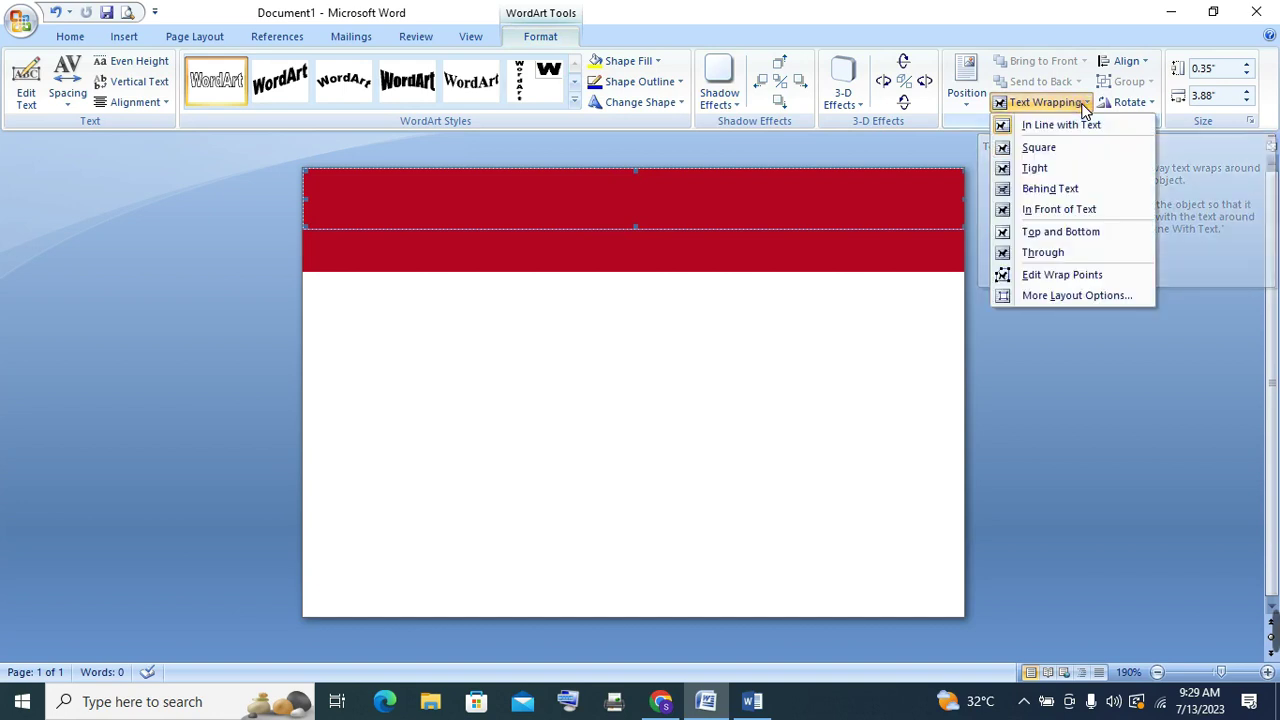
pyautogui.click(1034, 211)
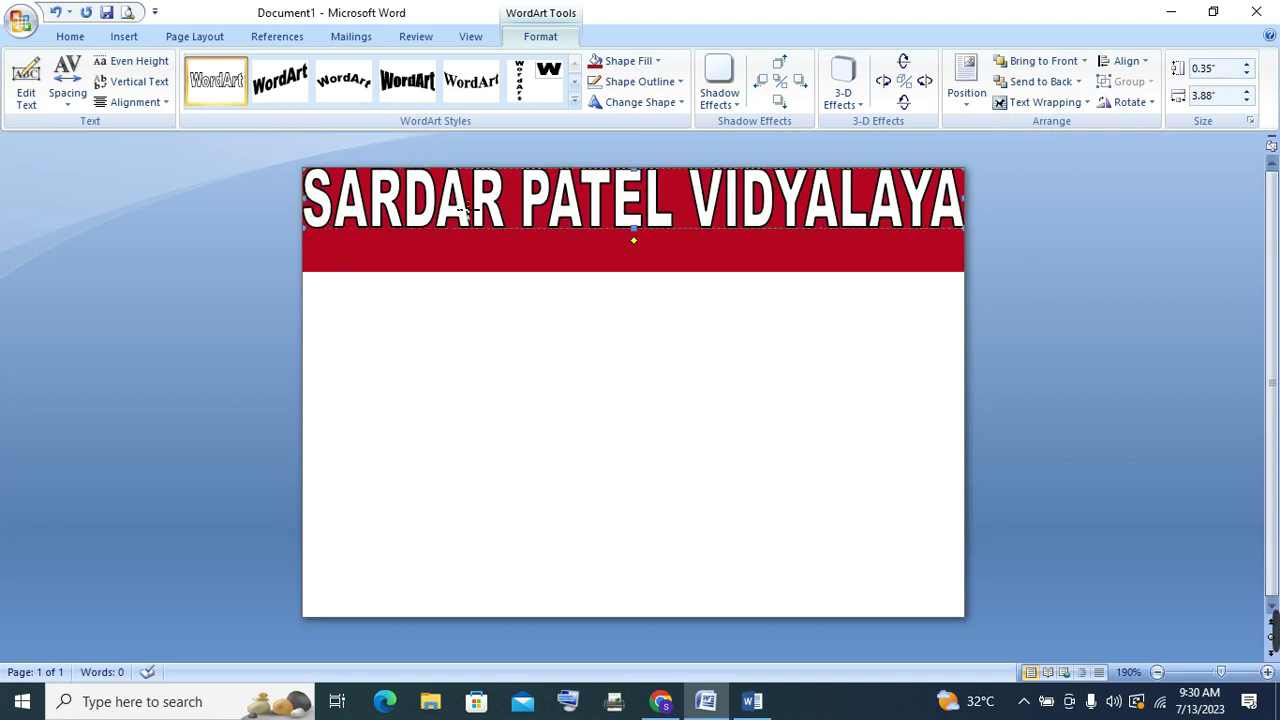
pyautogui.moveTo(452, 205); pyautogui.dragTo(453, 205)
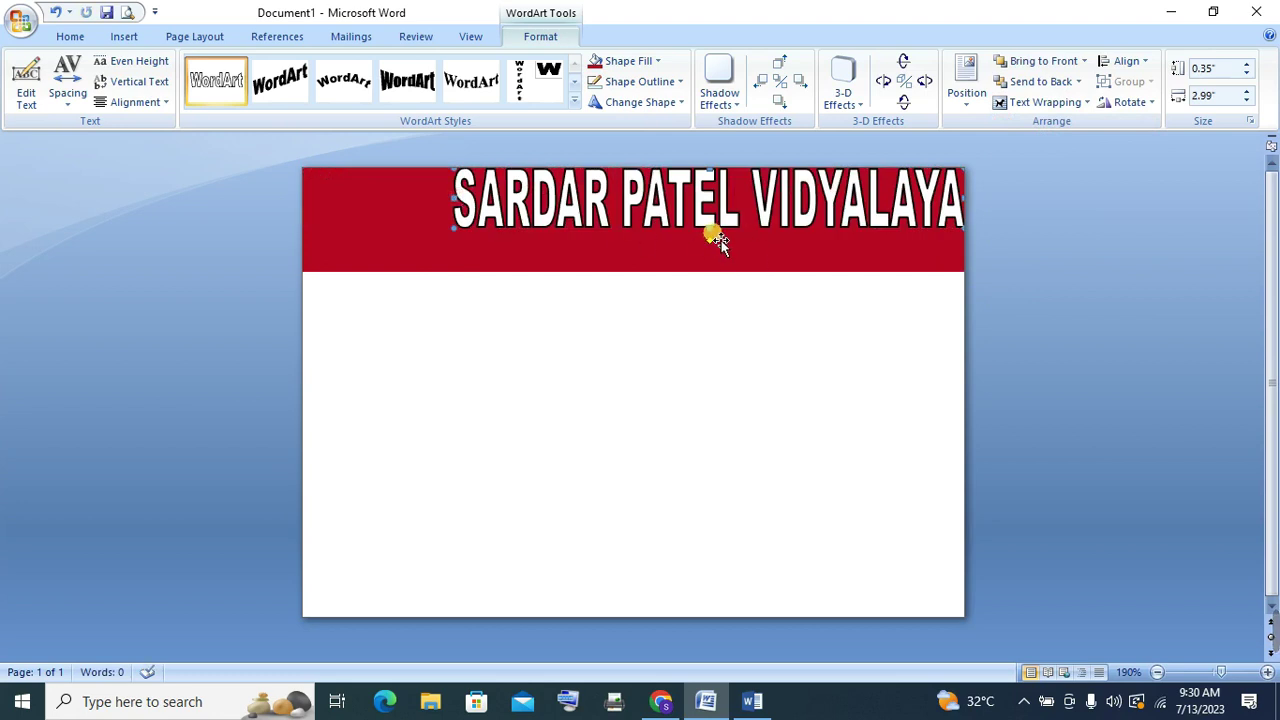
pyautogui.click(770, 395)
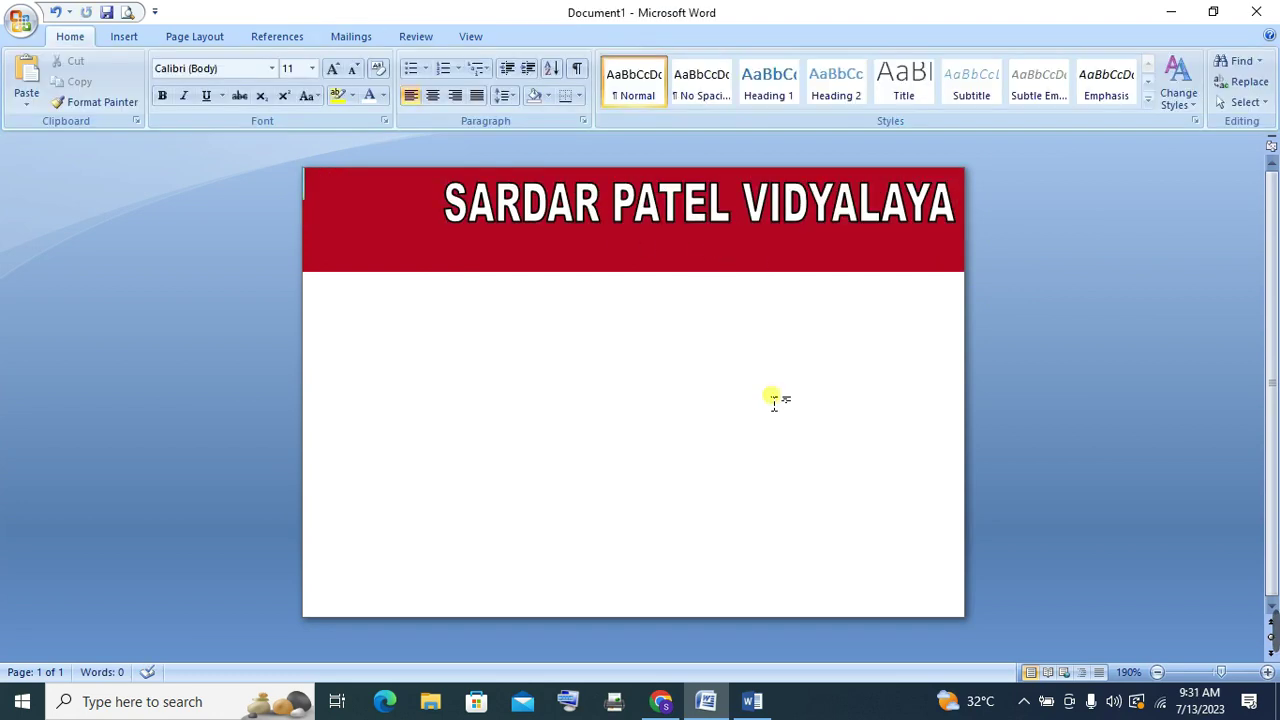
pyautogui.click(599, 217)
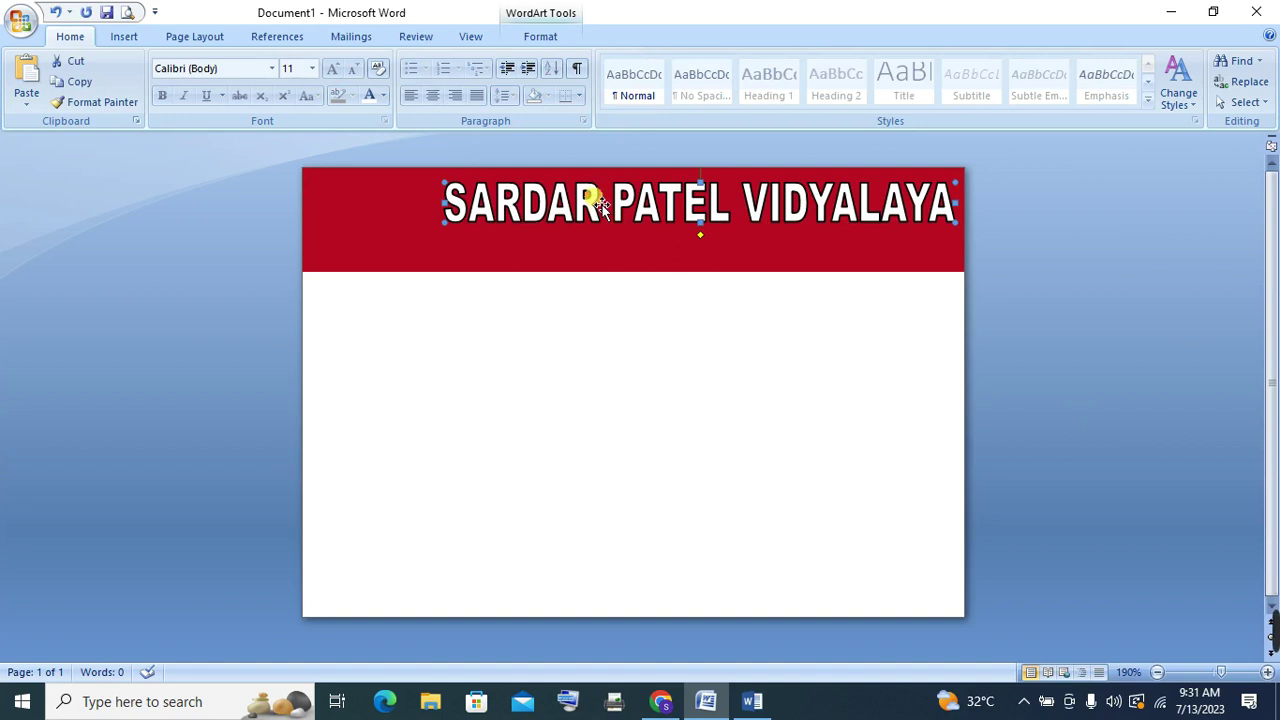
pyautogui.click(545, 40)
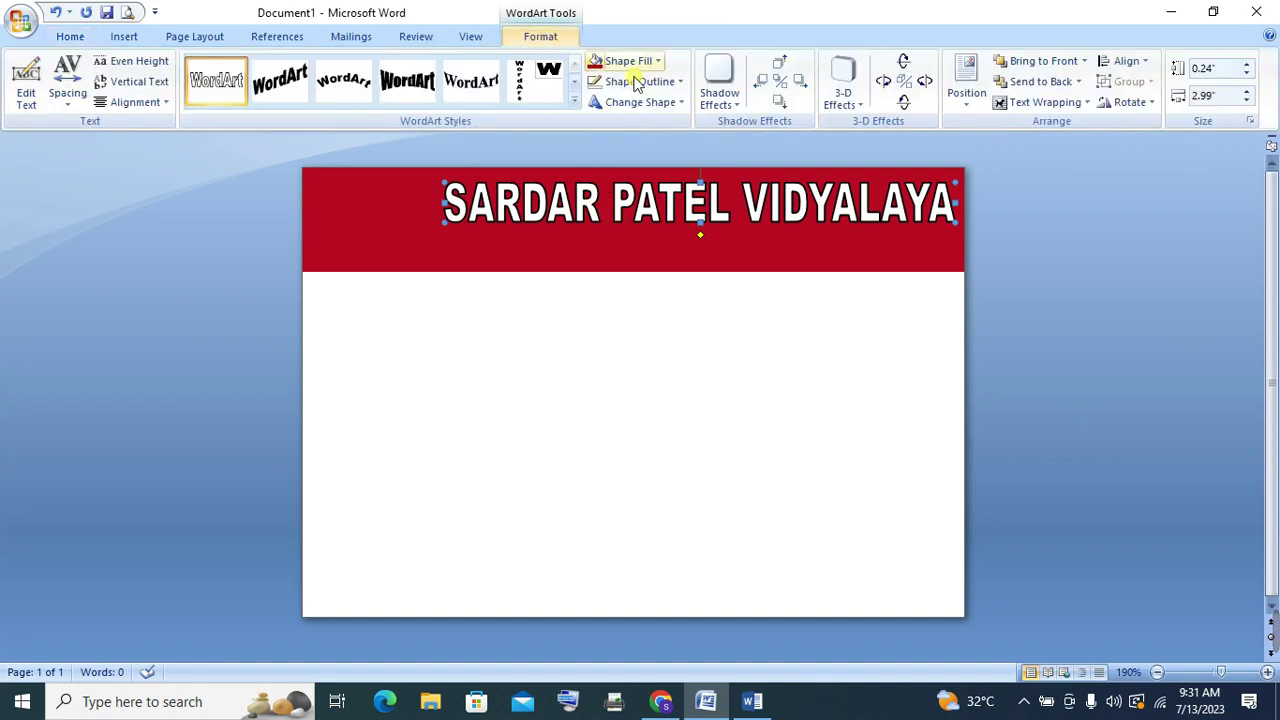
pyautogui.click(683, 84)
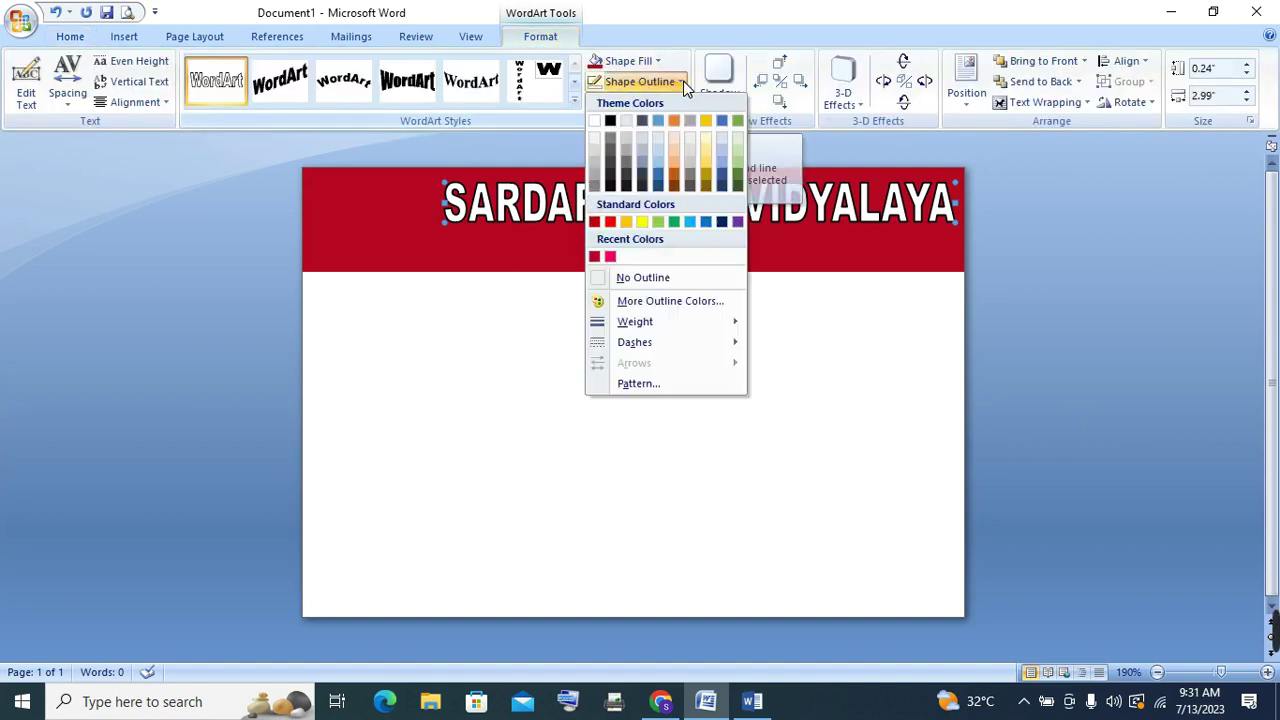
pyautogui.click(652, 282)
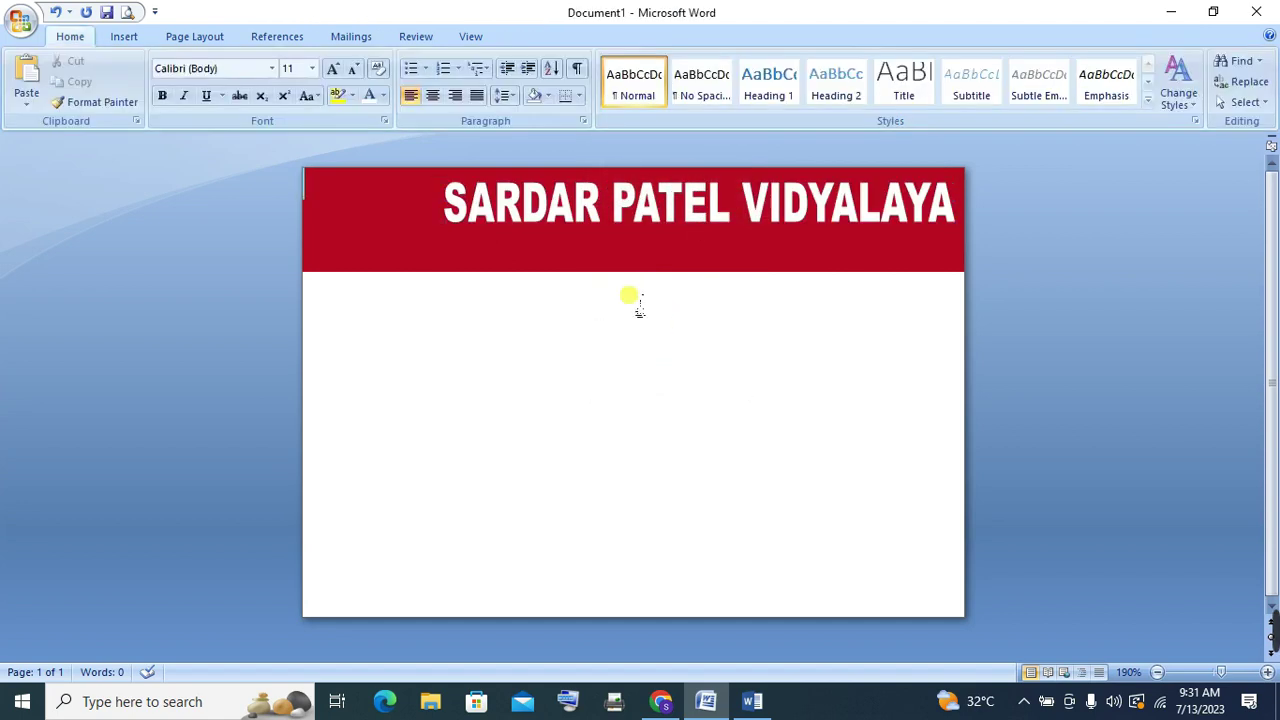
pyautogui.click(138, 37)
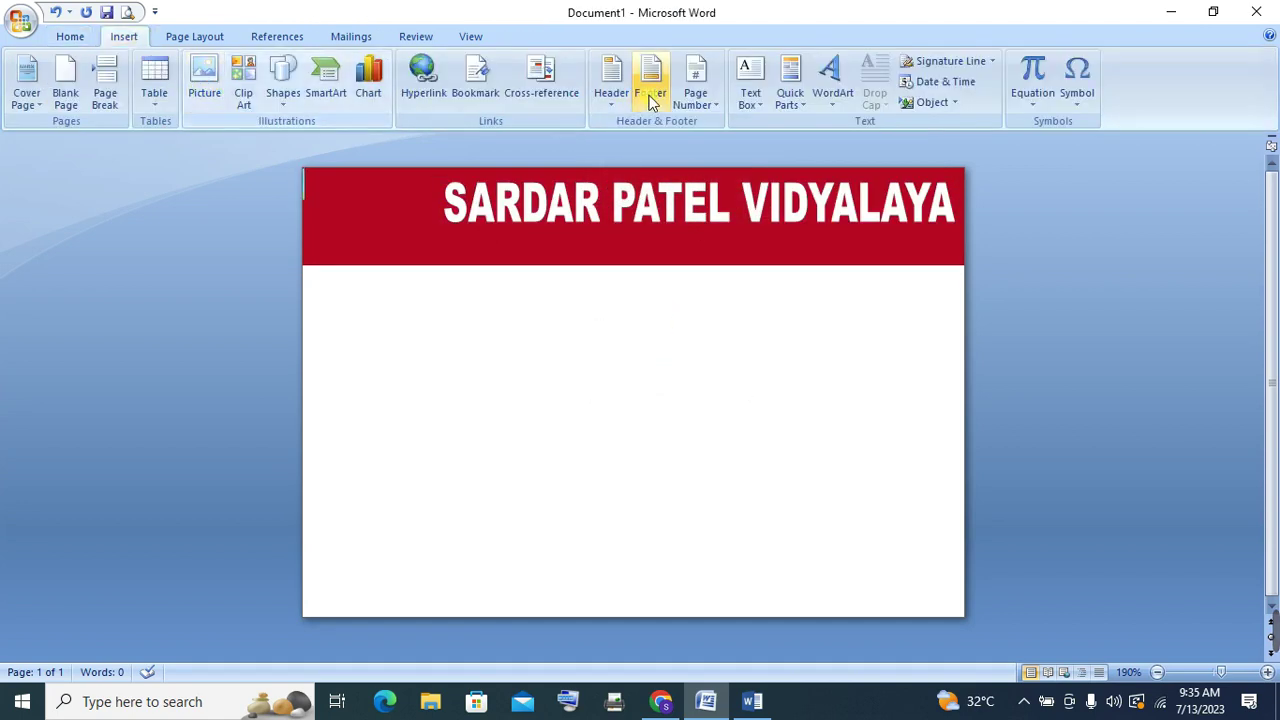
# - Draw a text box with no fill and no outline across the lower red banner
pyautogui.click(757, 100)
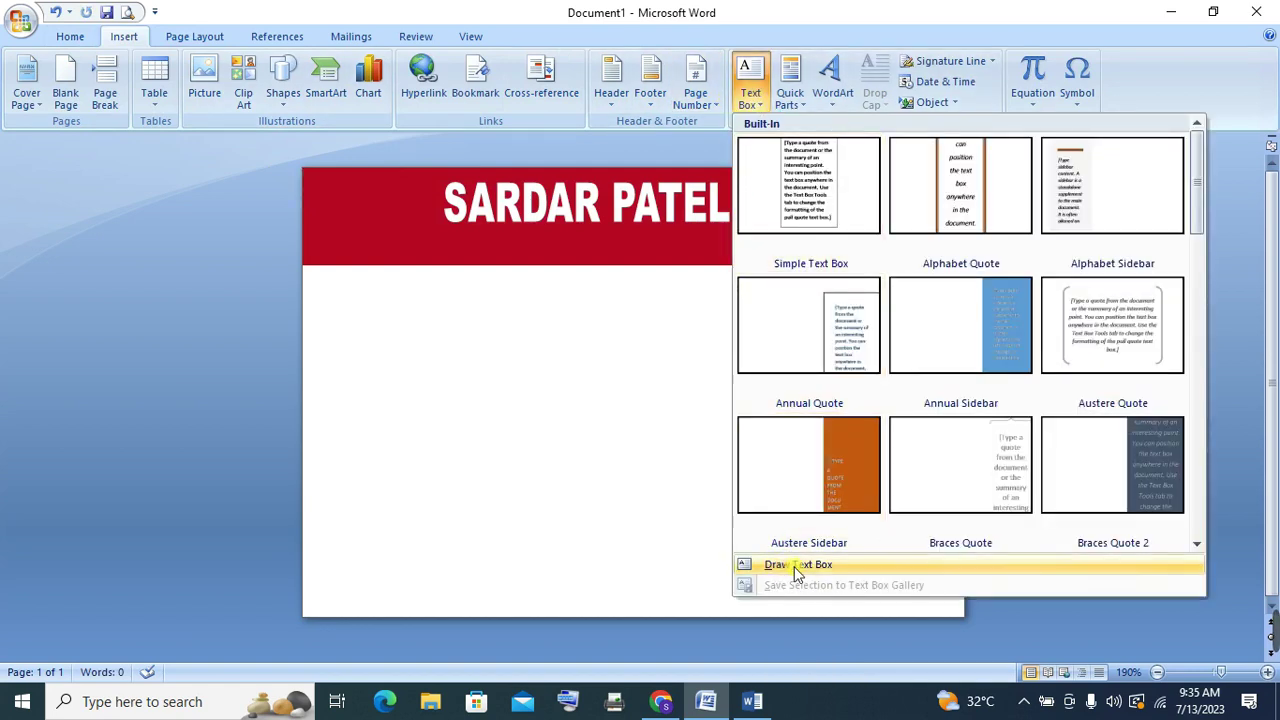
pyautogui.click(792, 566)
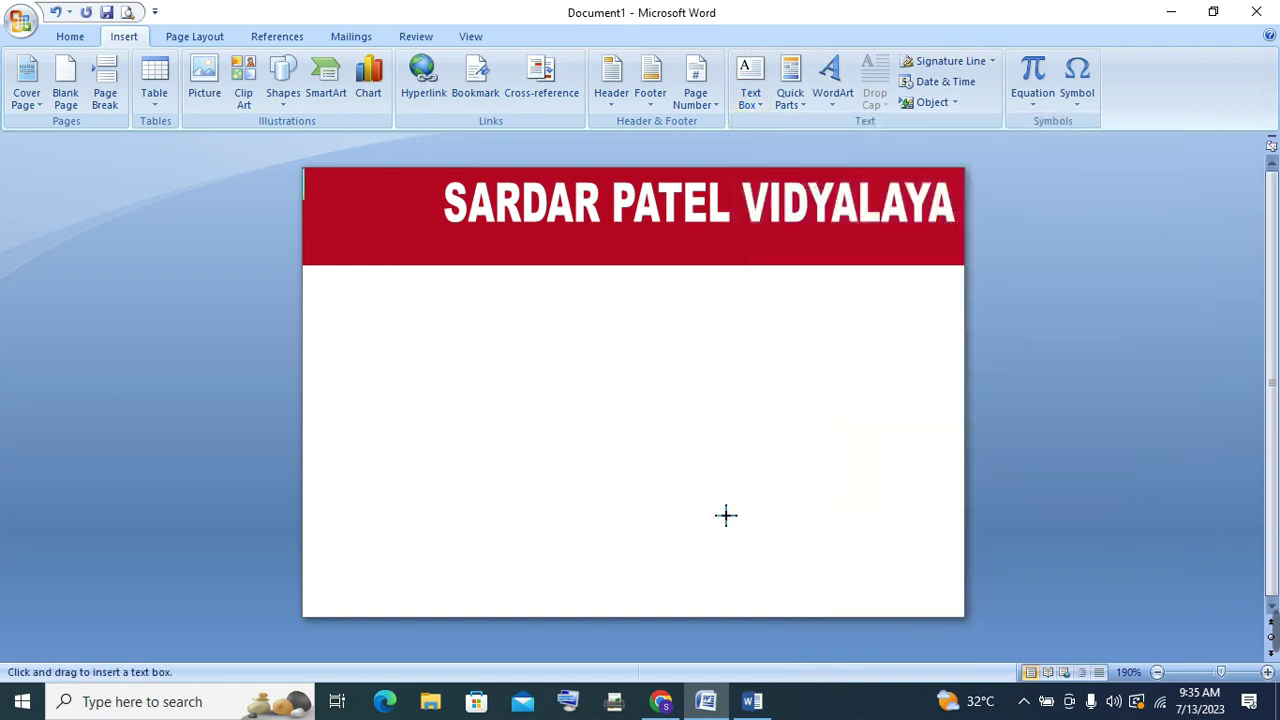
pyautogui.moveTo(486, 234); pyautogui.dragTo(977, 278)
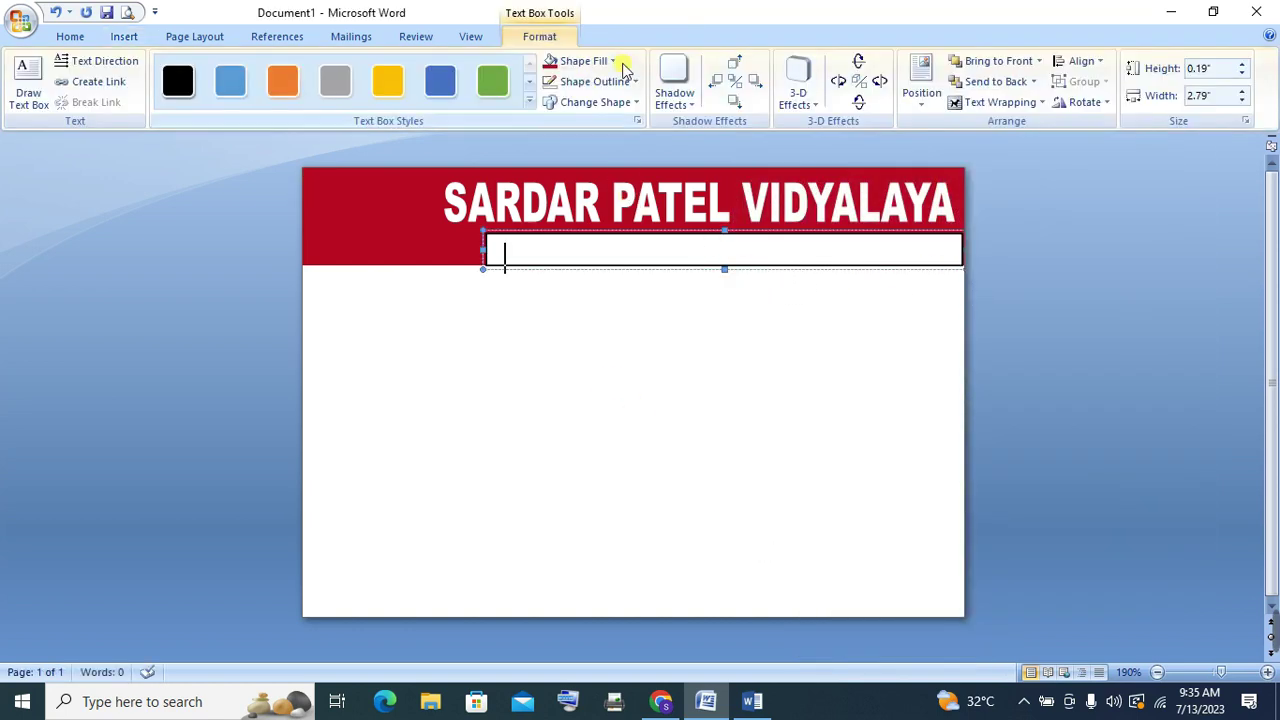
pyautogui.click(617, 62)
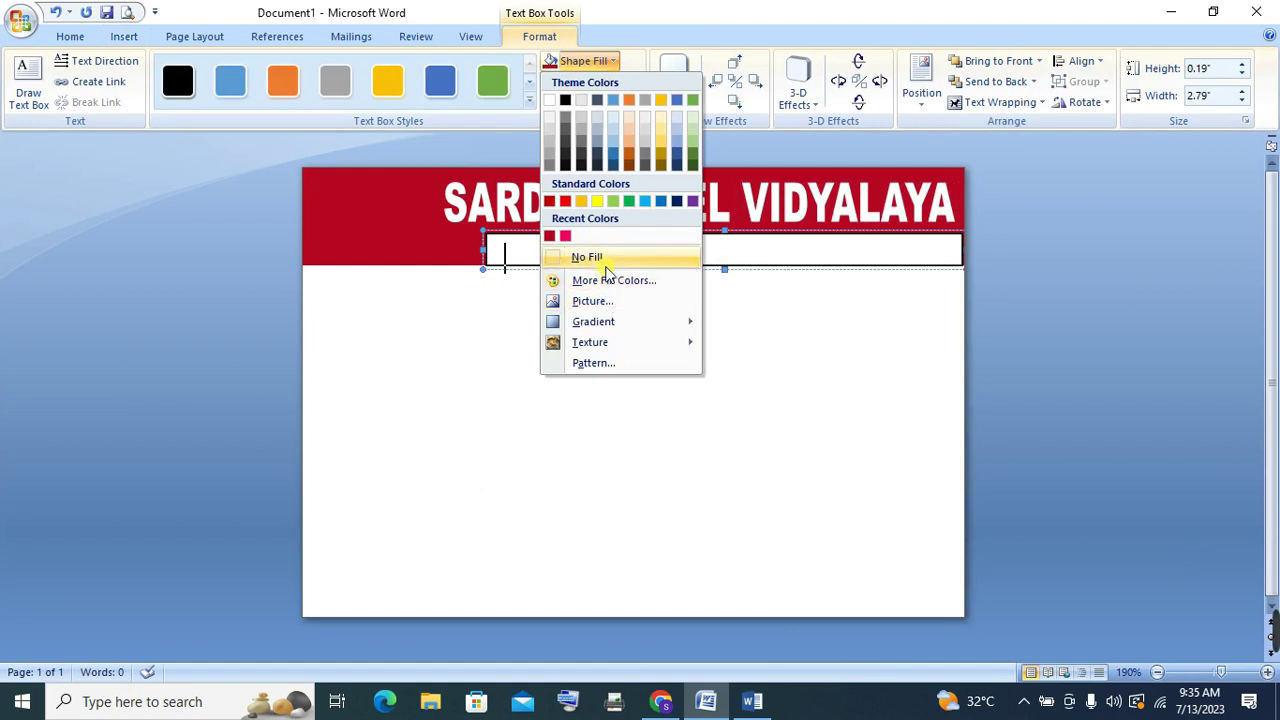
pyautogui.click(588, 257)
pyautogui.click(638, 83)
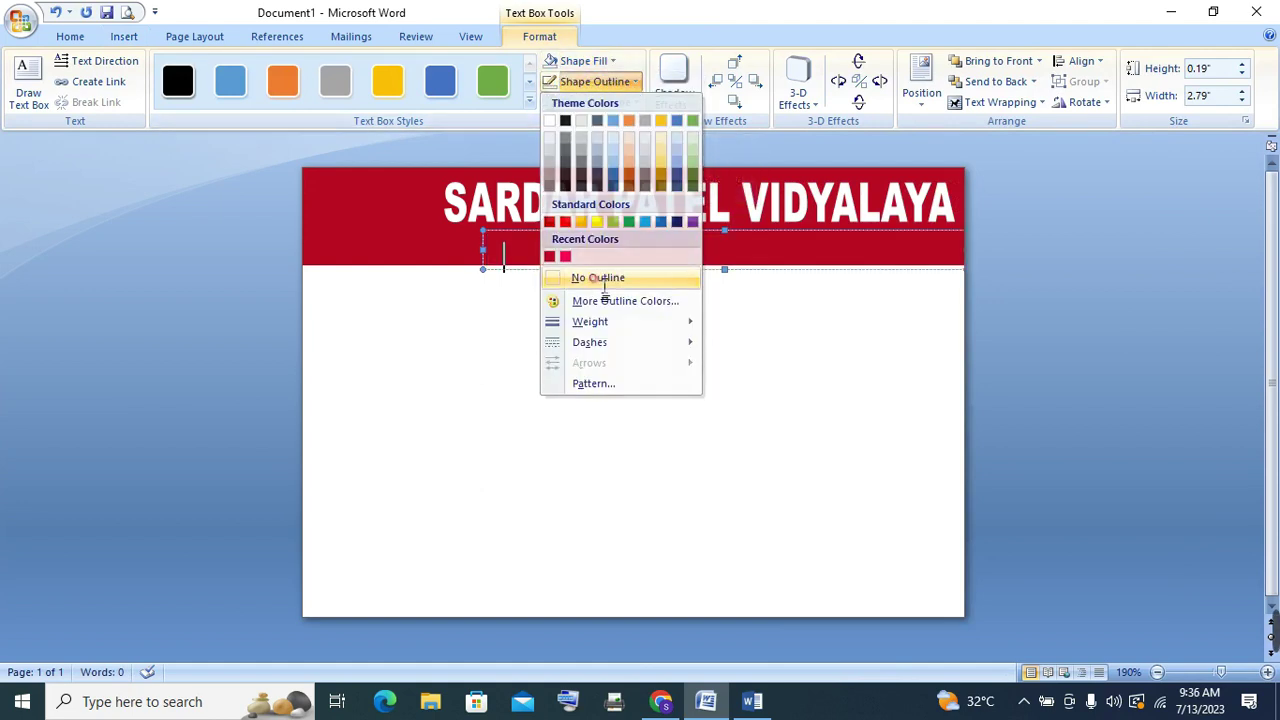
pyautogui.click(597, 278)
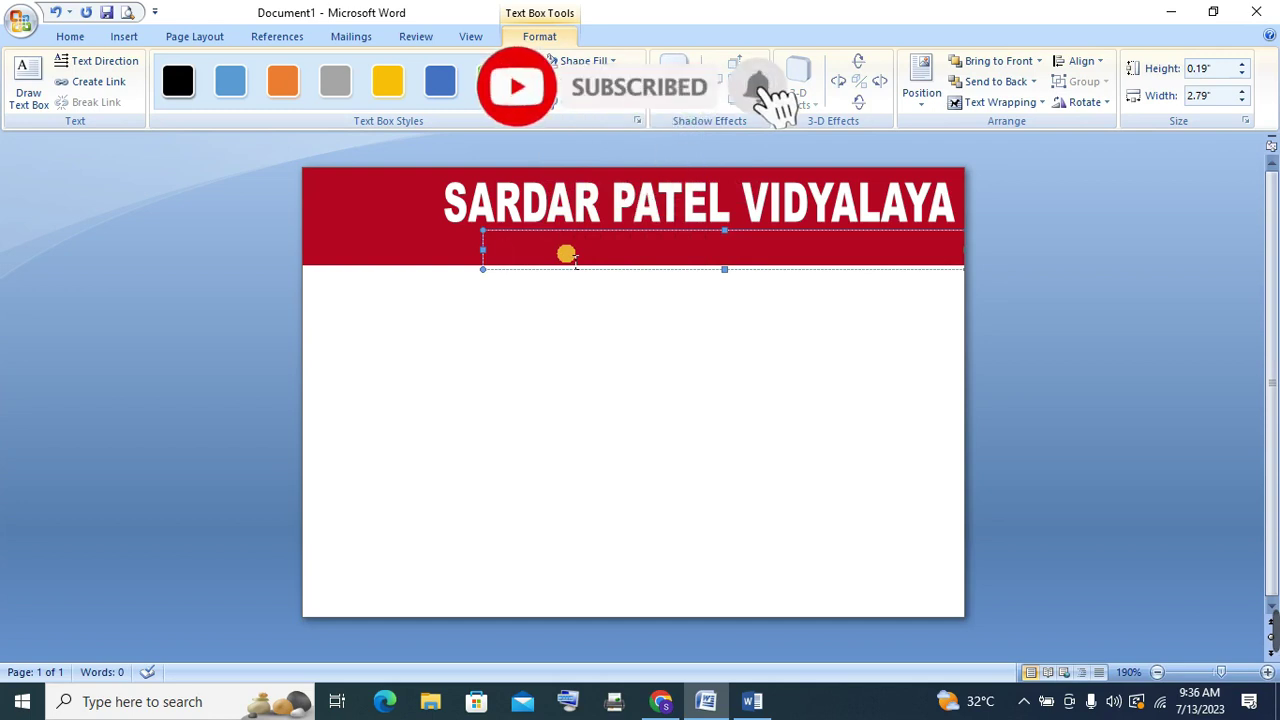
# - Format the subtitle line as Times New Roman 8, bold, white
pyautogui.click(655, 252)
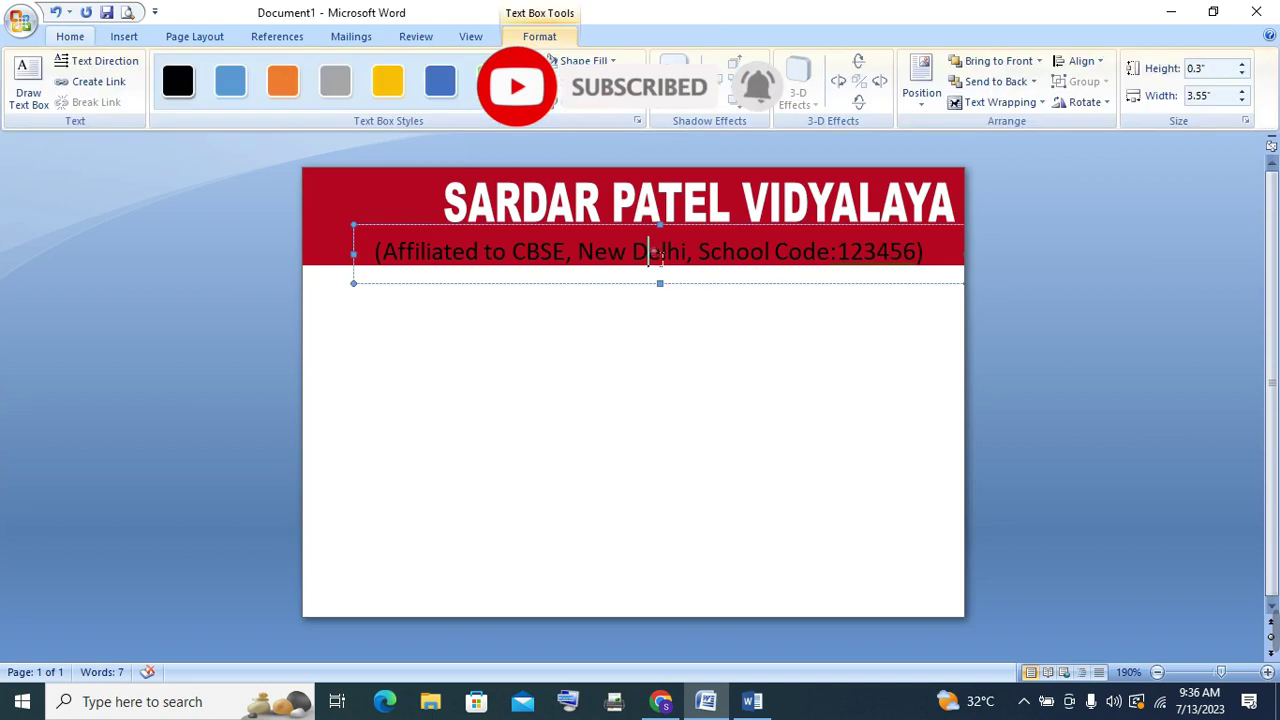
pyautogui.tripleClick(653, 252)
pyautogui.click(70, 36)
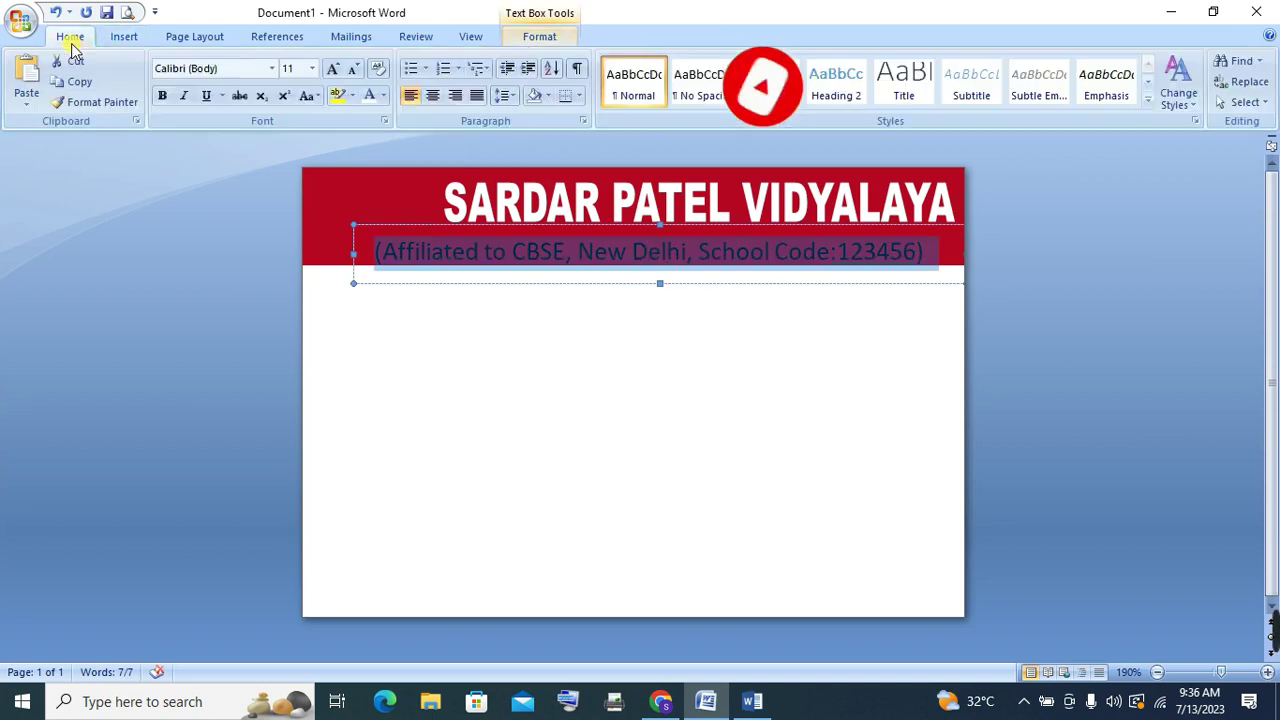
pyautogui.click(272, 69)
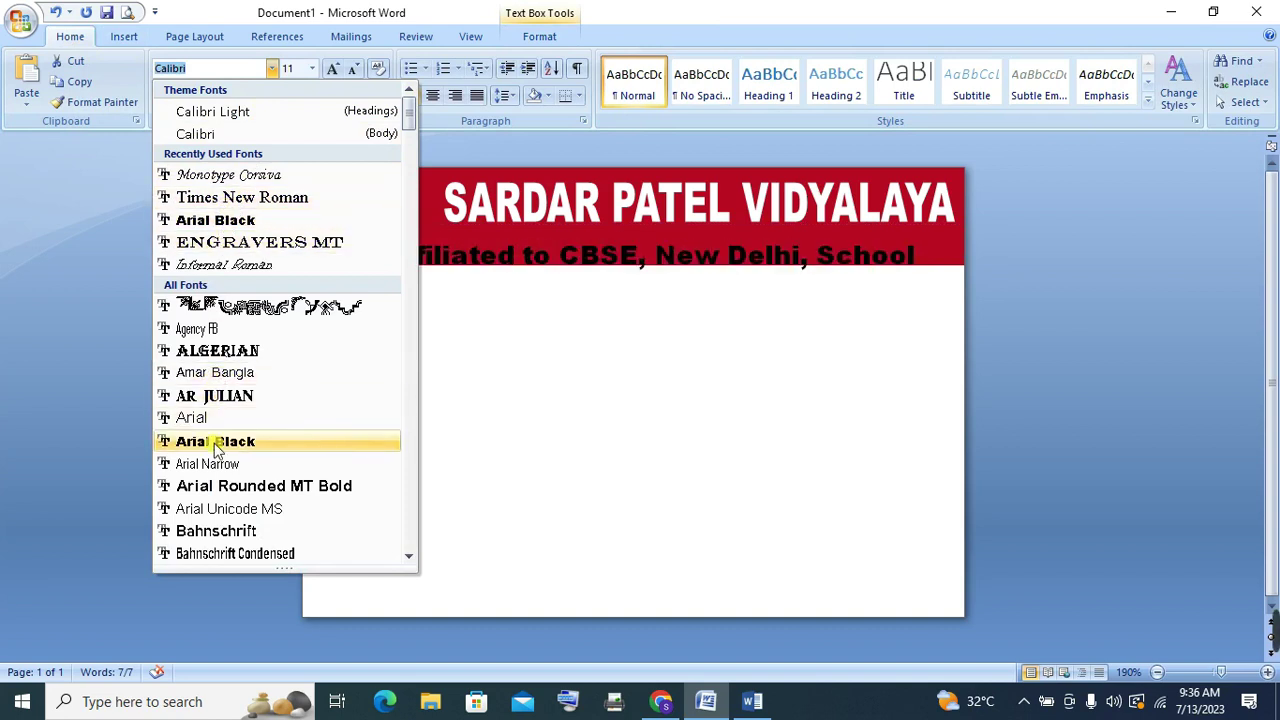
pyautogui.click(400, 252)
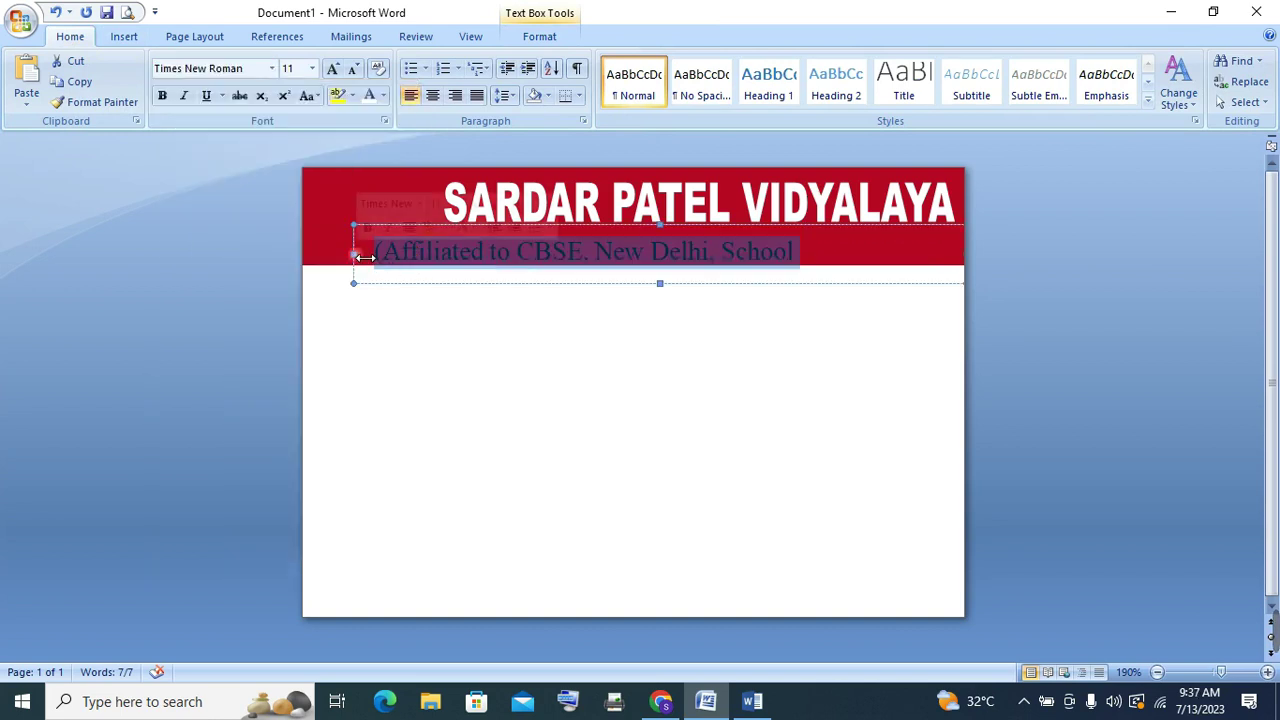
pyautogui.click(311, 68)
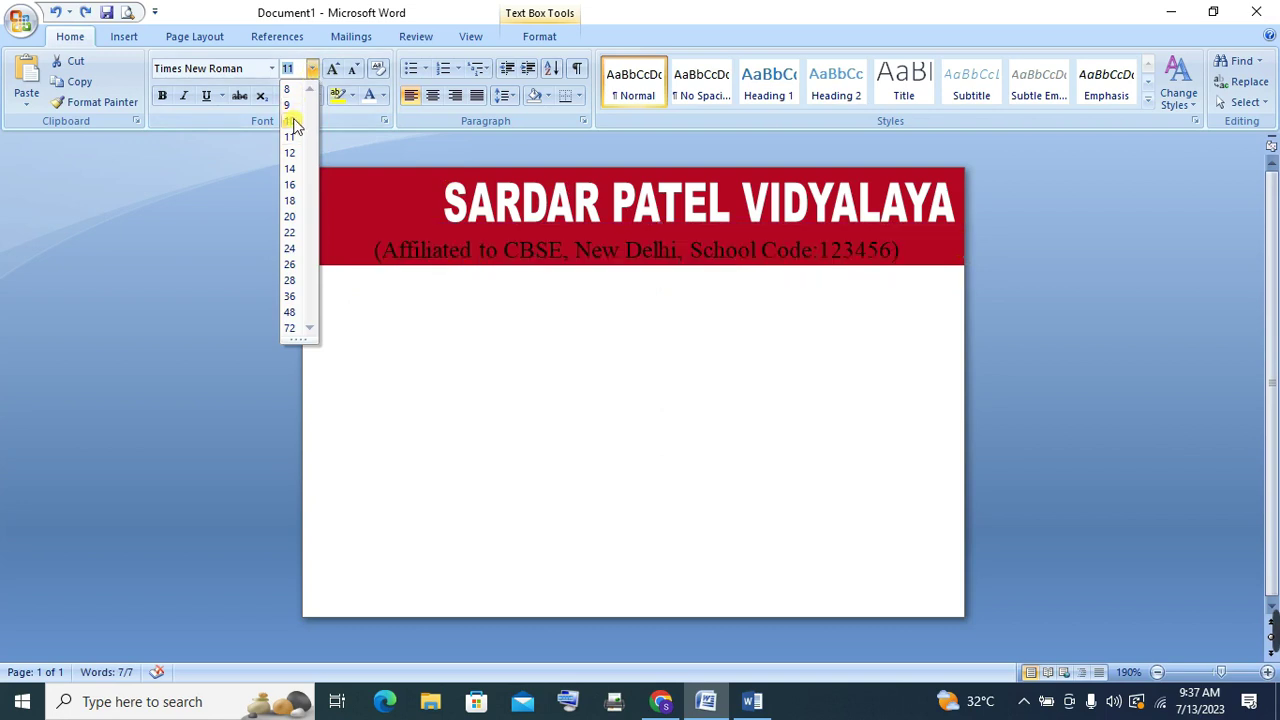
pyautogui.click(288, 89)
pyautogui.click(165, 99)
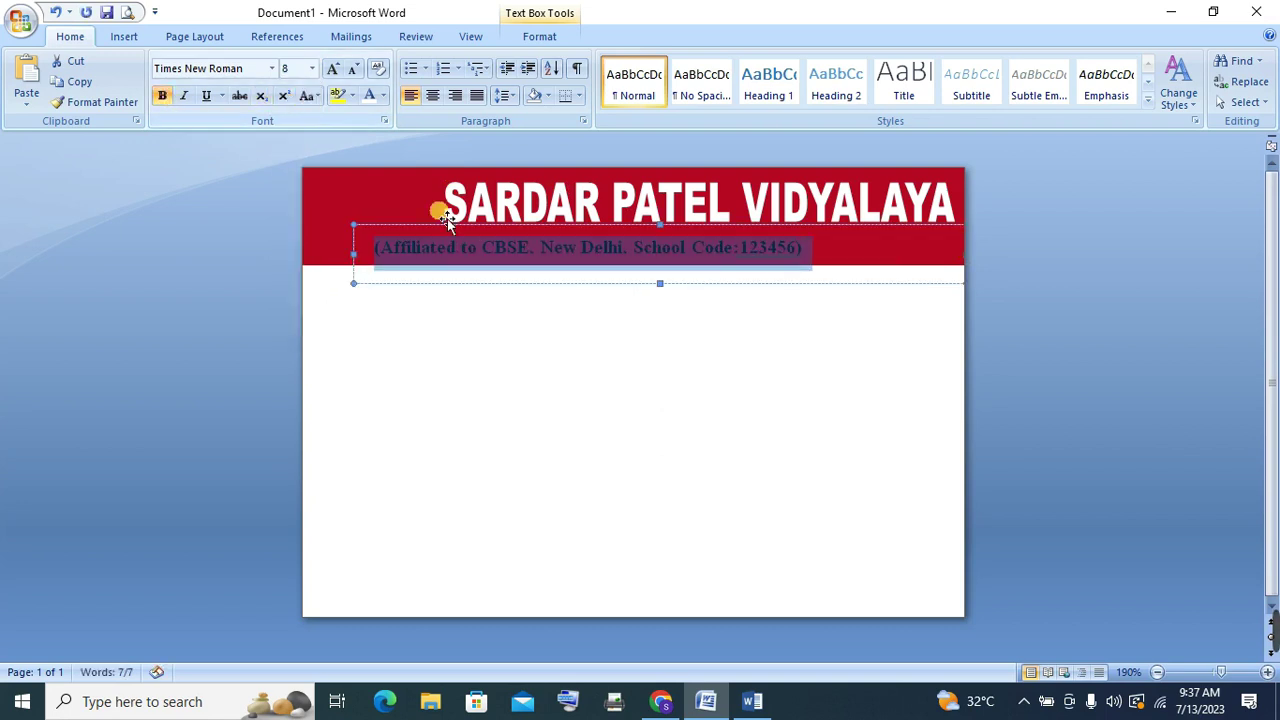
pyautogui.click(385, 97)
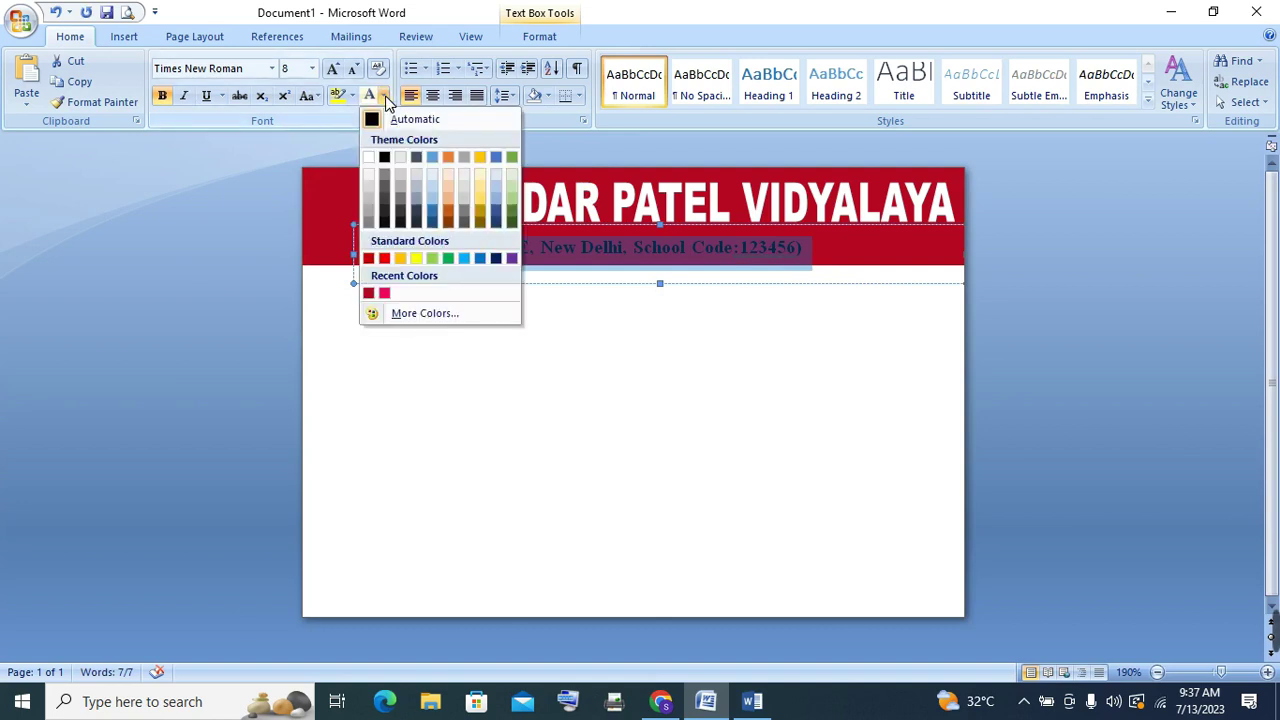
pyautogui.click(369, 158)
# - Shrink the subtitle text box from its left edge so it sits under the title
pyautogui.click(600, 285)
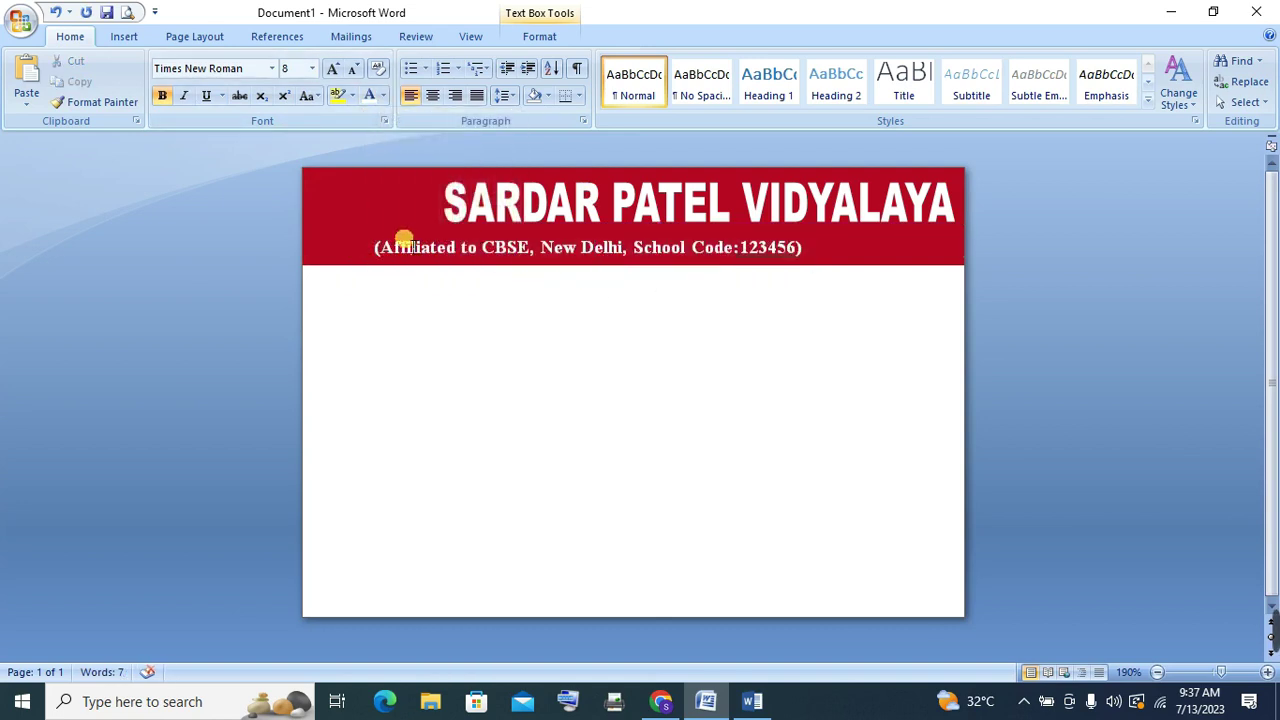
pyautogui.click(480, 298)
pyautogui.click(814, 248)
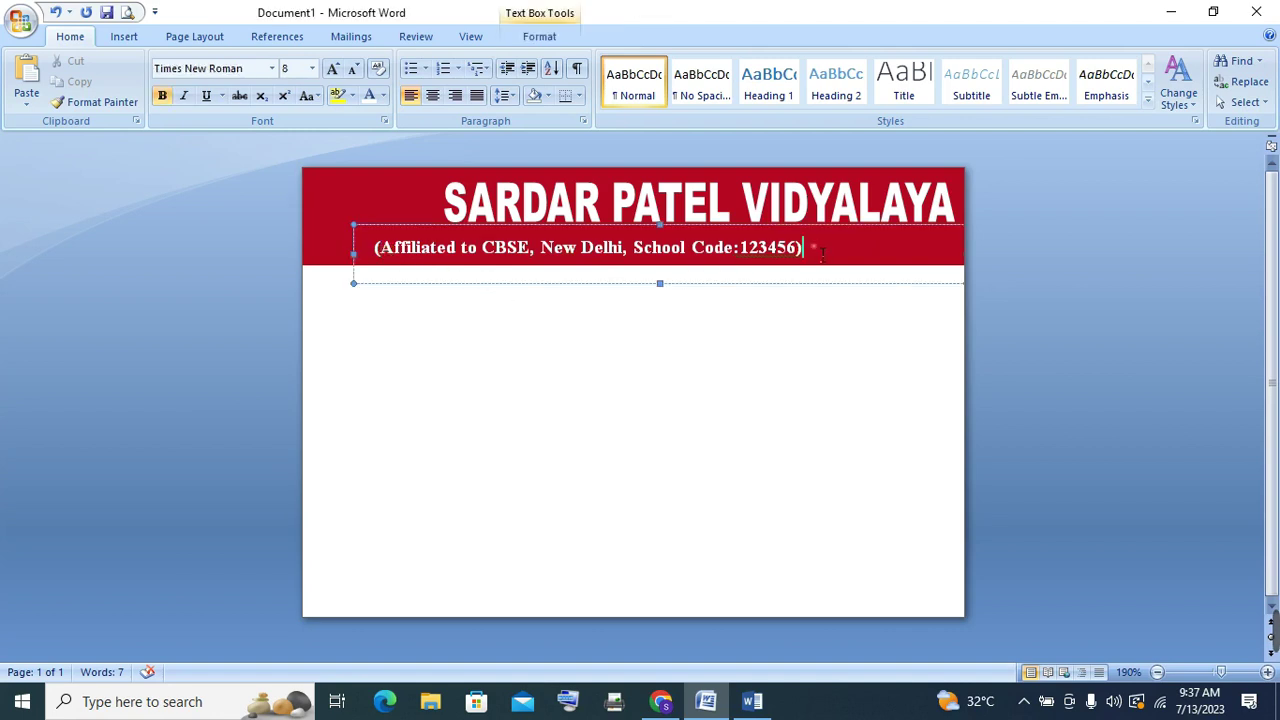
pyautogui.moveTo(353, 254); pyautogui.dragTo(528, 274)
pyautogui.click(680, 377)
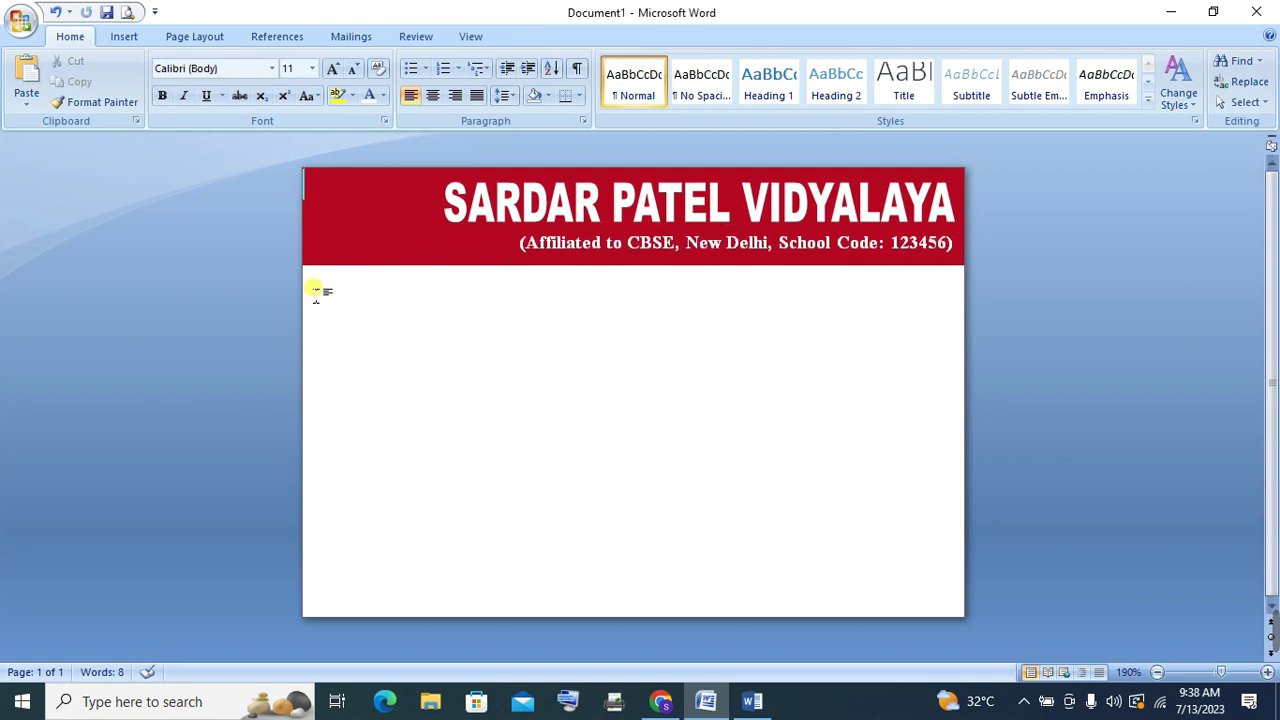
pyautogui.click(124, 36)
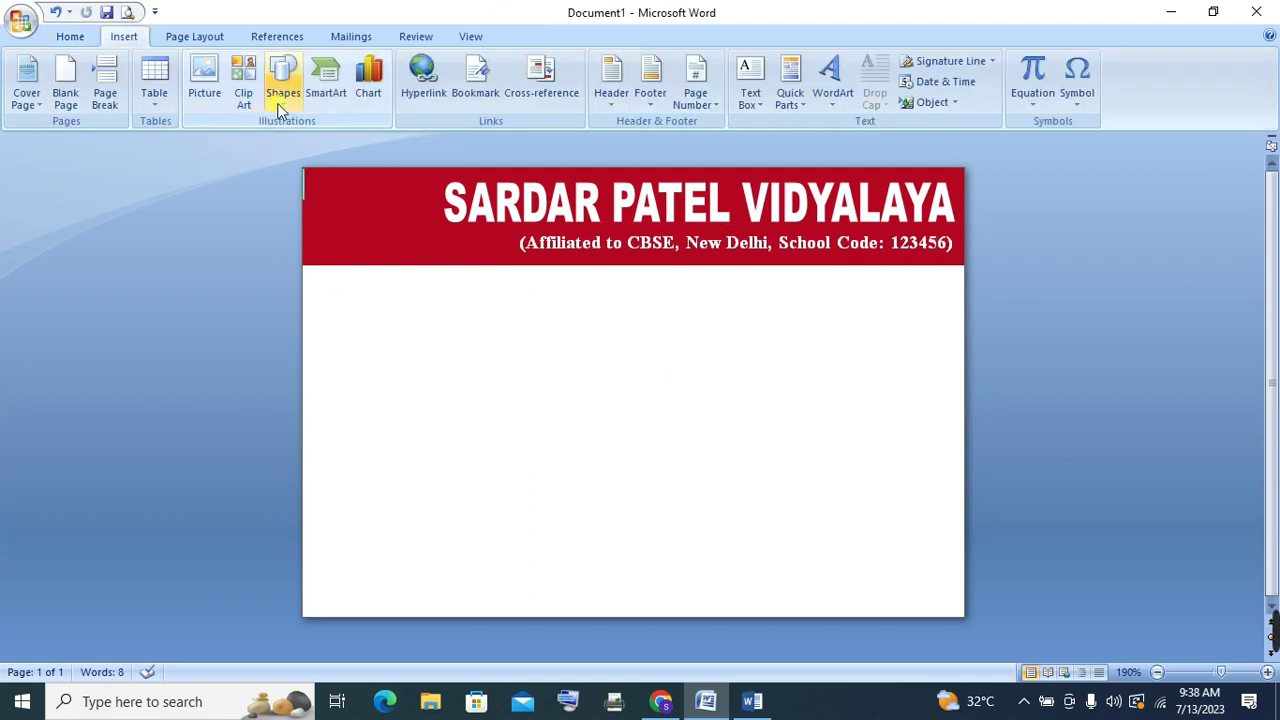
# - Draw a rounded rectangle below the red banner with magenta fill and no outline
pyautogui.click(283, 98)
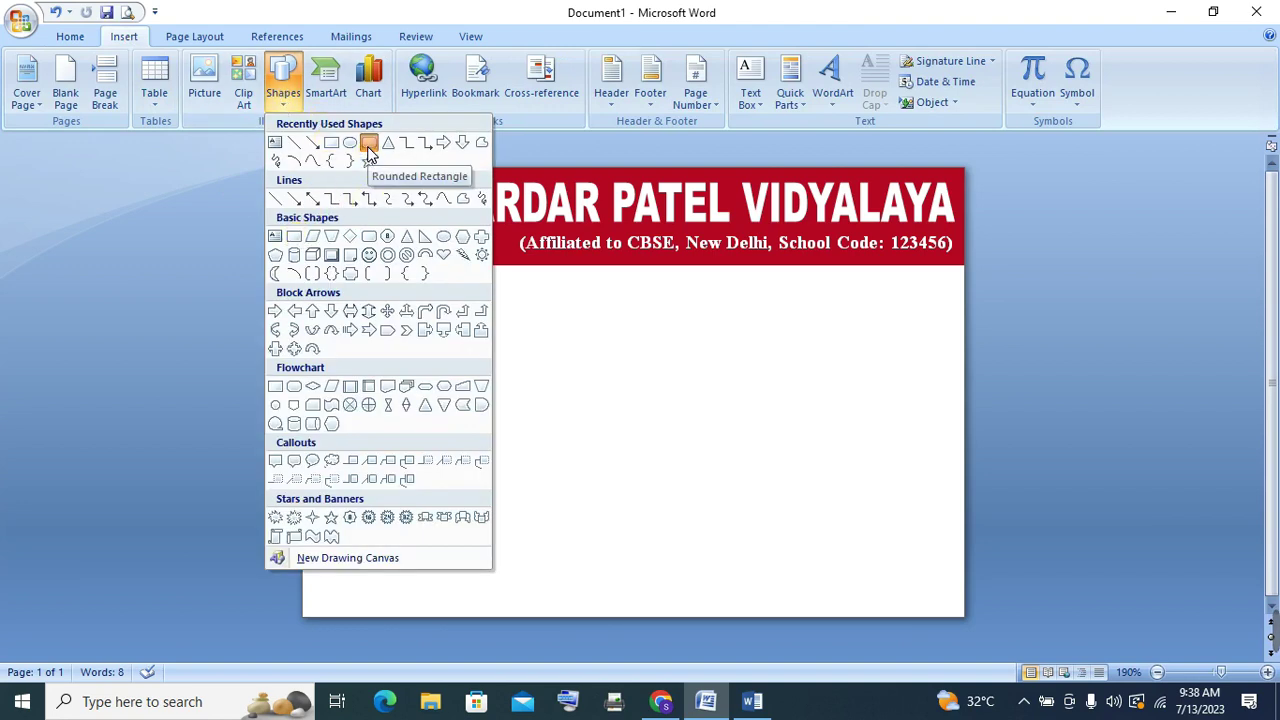
pyautogui.click(369, 144)
pyautogui.moveTo(361, 280)
pyautogui.mouseDown()
pyautogui.moveTo(922, 390)
pyautogui.moveTo(921, 371)
pyautogui.mouseUp()
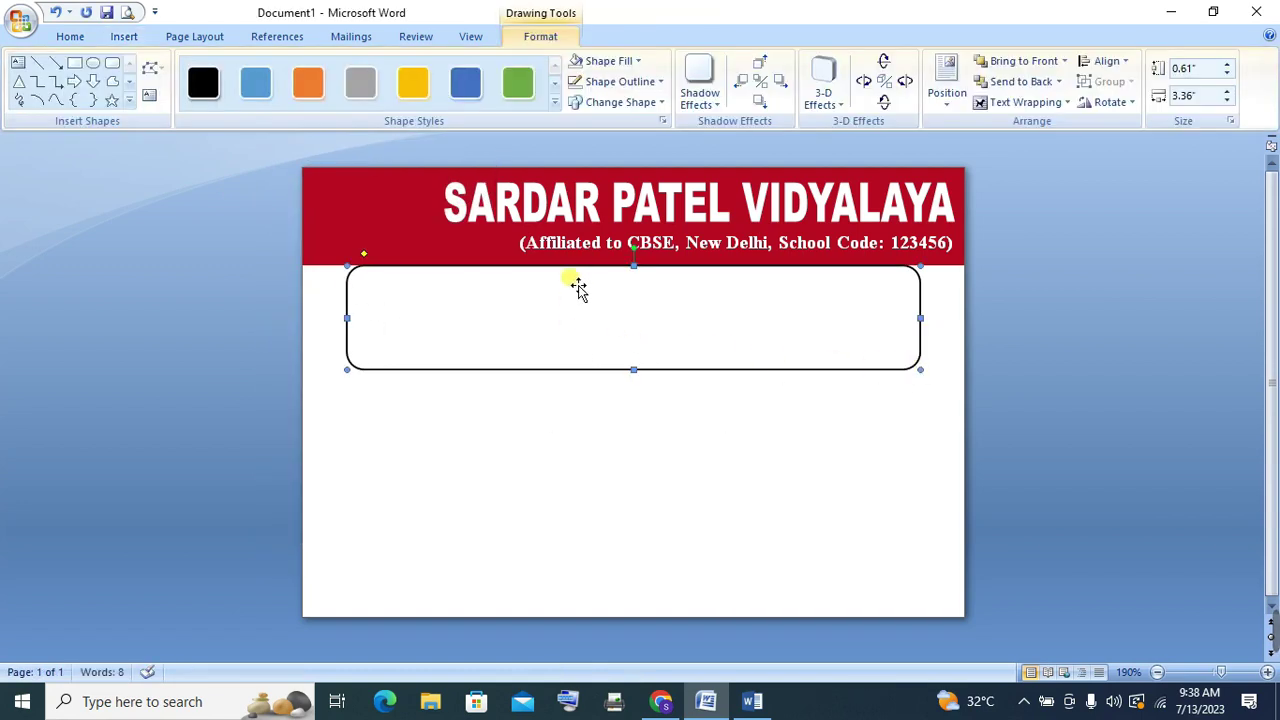
pyautogui.click(632, 61)
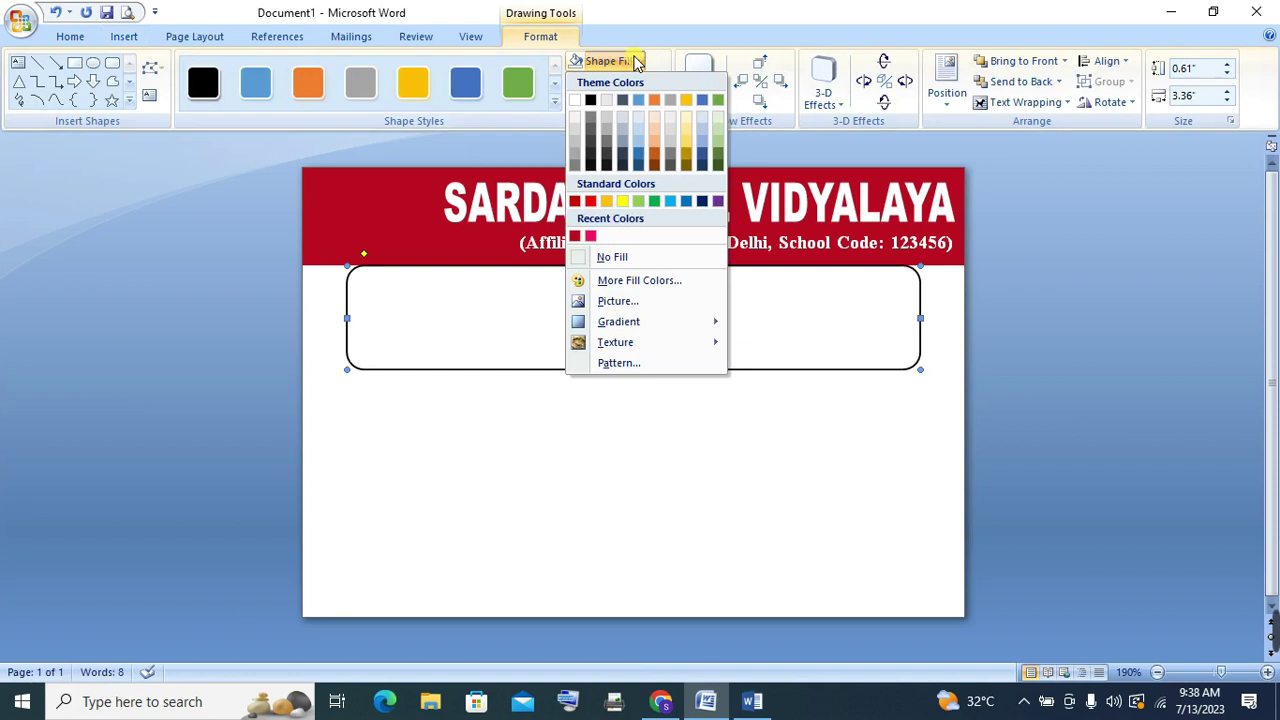
pyautogui.click(639, 280)
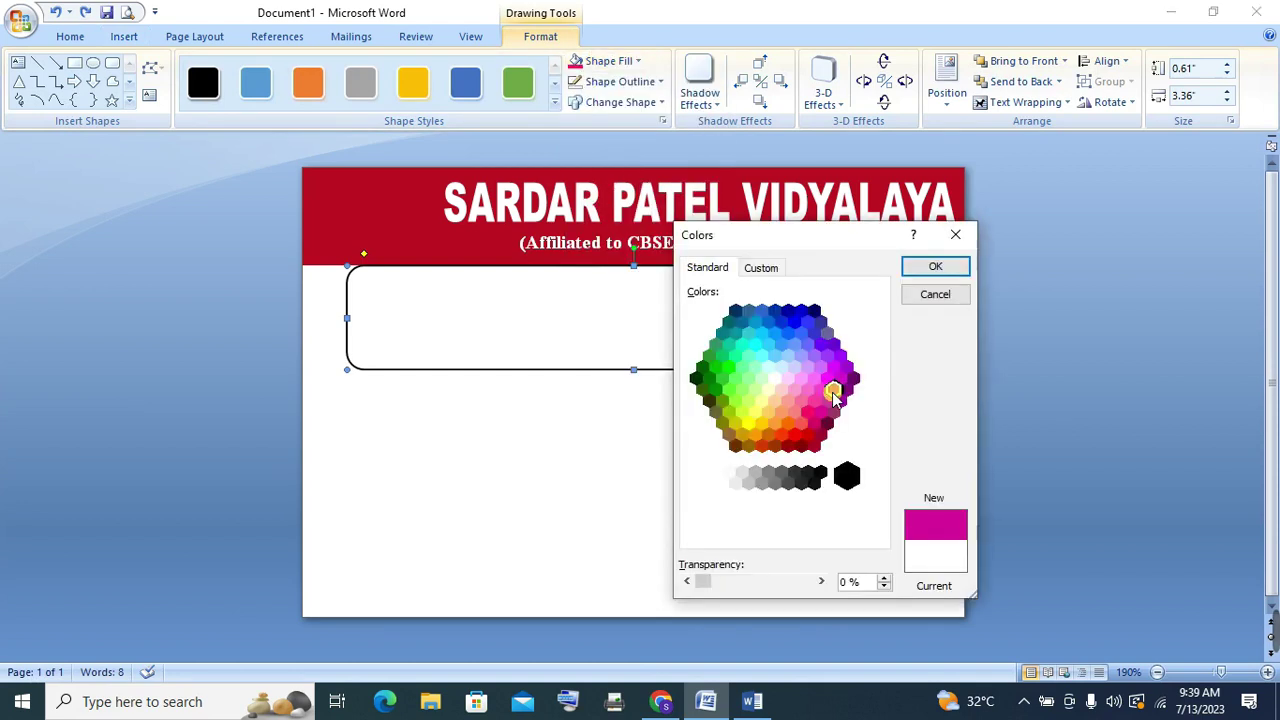
pyautogui.click(931, 267)
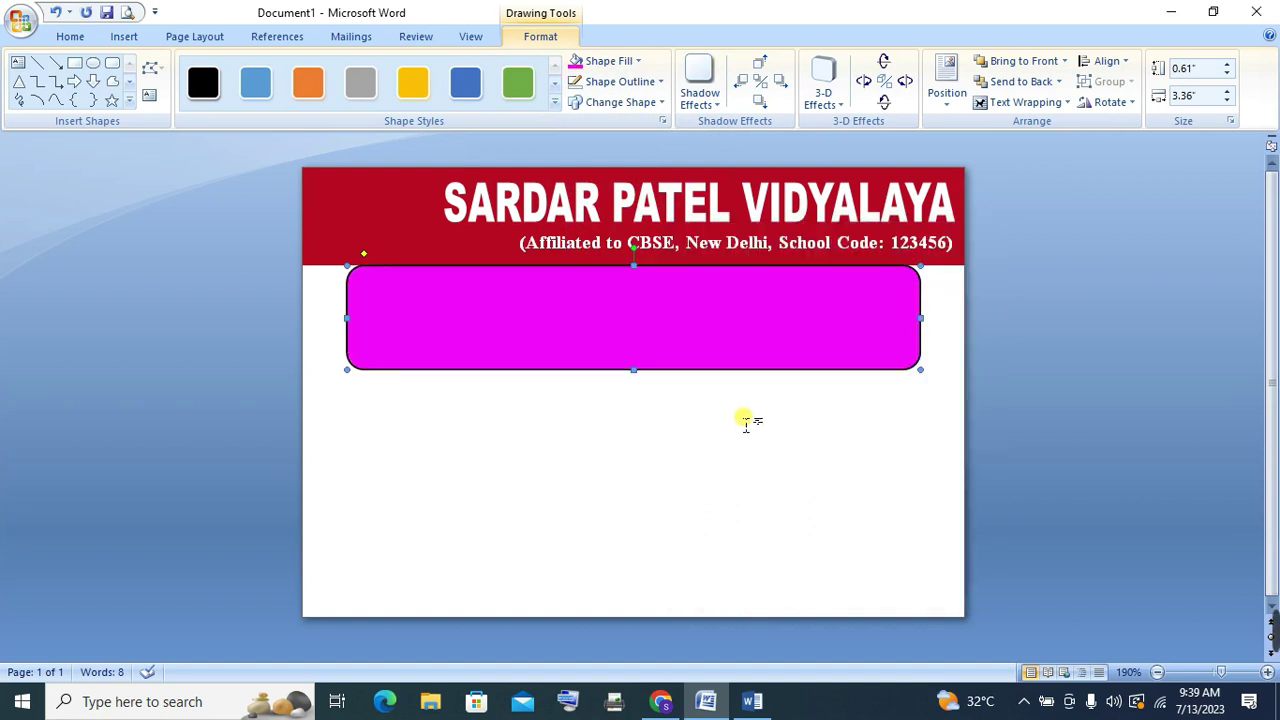
pyautogui.click(654, 82)
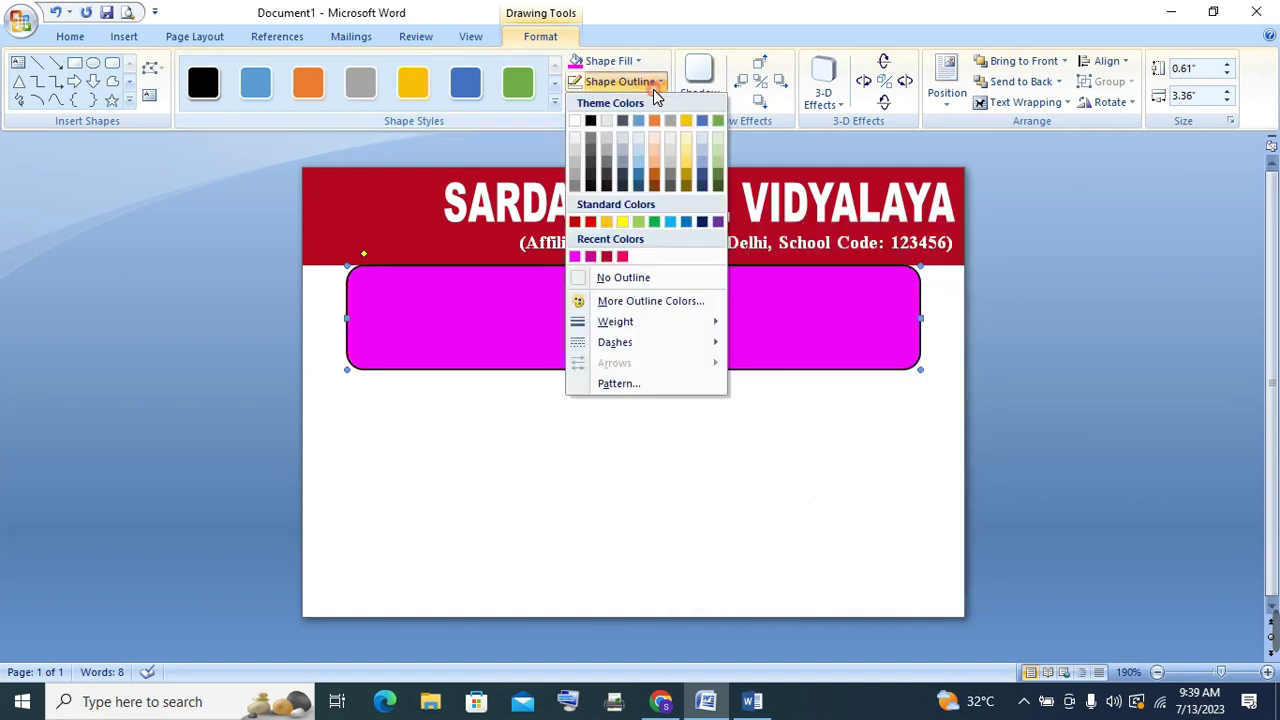
pyautogui.click(605, 285)
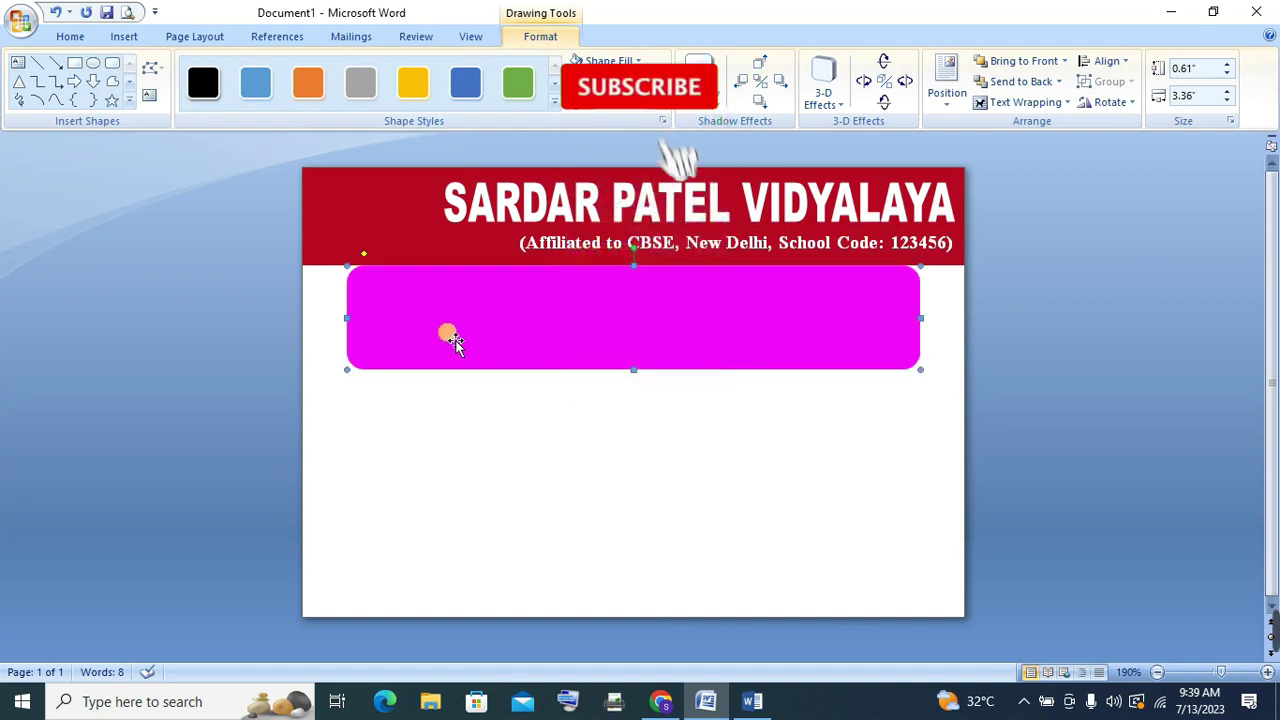
# - Shorten the magenta shape into a thin bar, nudge it up, and send it behind the banner
pyautogui.moveTo(637, 370); pyautogui.dragTo(637, 325)
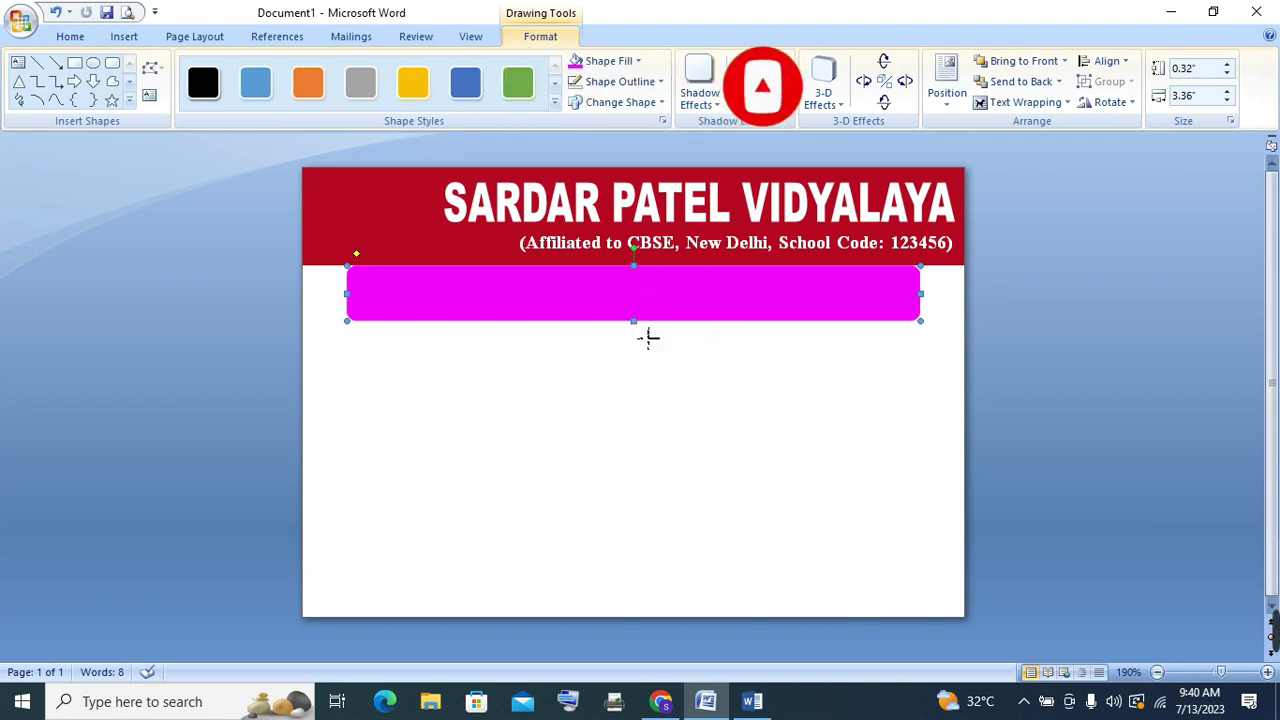
pyautogui.moveTo(650, 338); pyautogui.dragTo(651, 338)
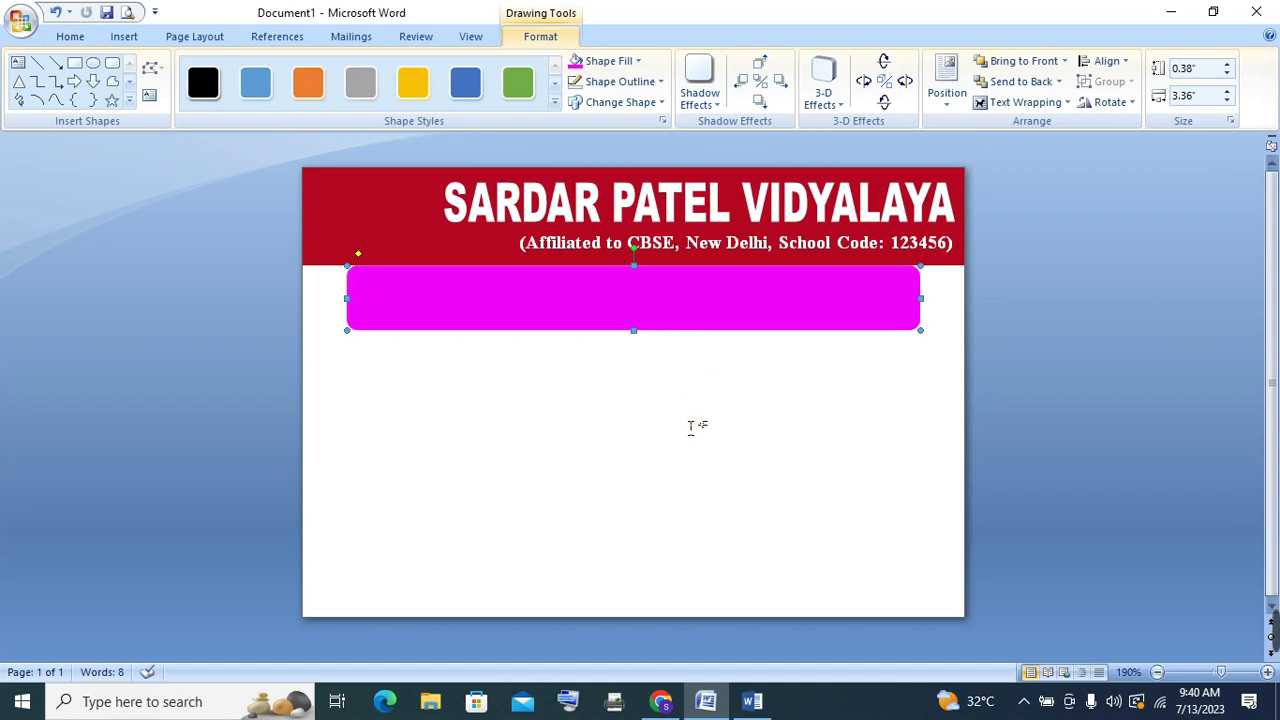
pyautogui.press('Up')
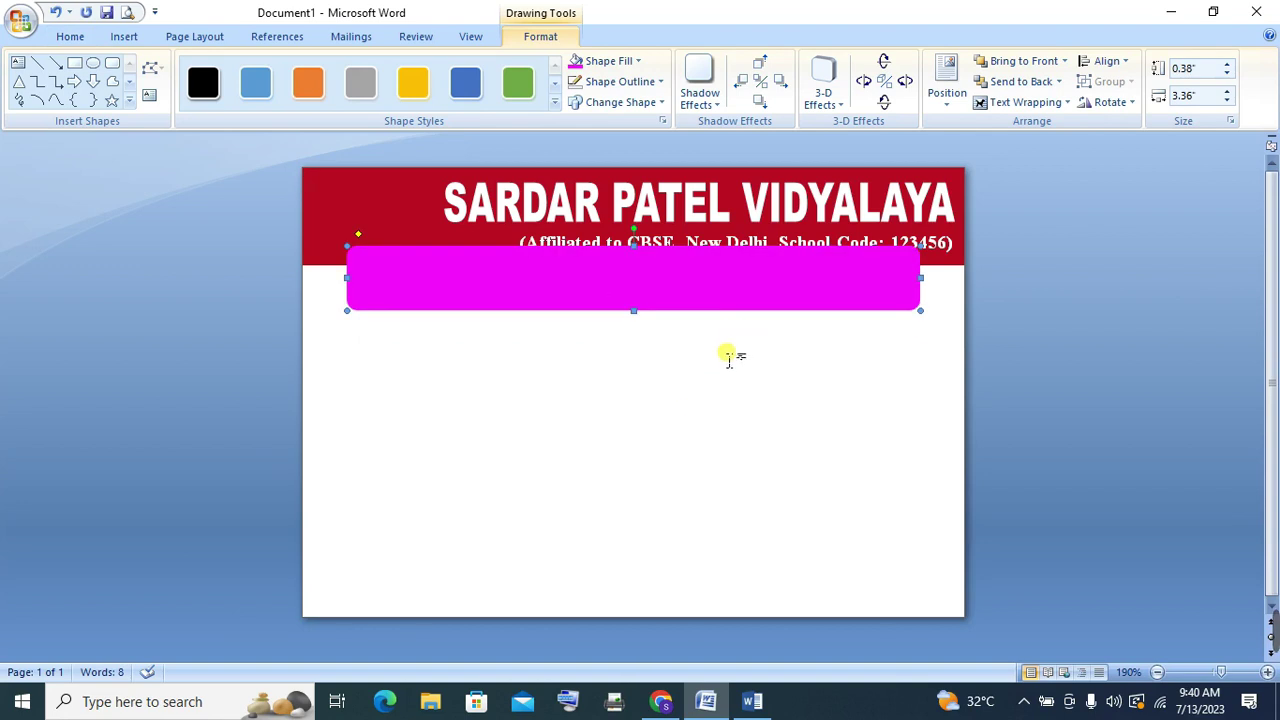
pyautogui.click(728, 356)
pyautogui.click(630, 295)
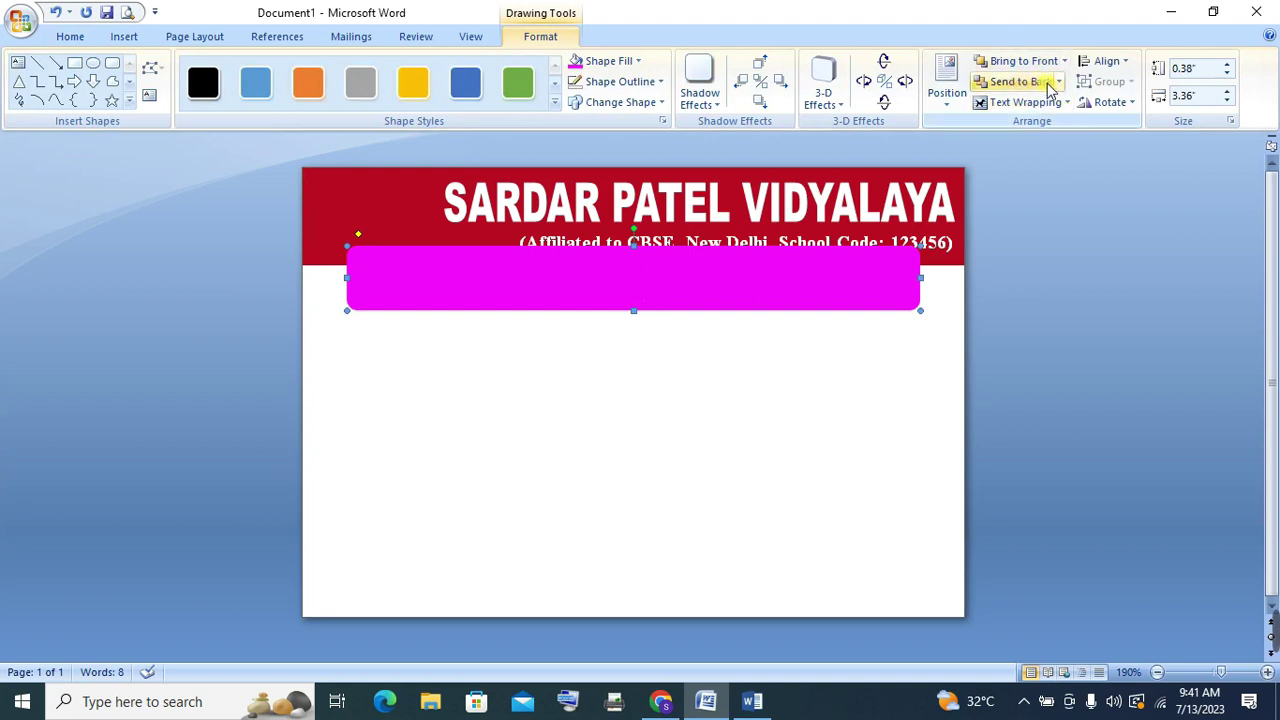
pyautogui.click(1018, 88)
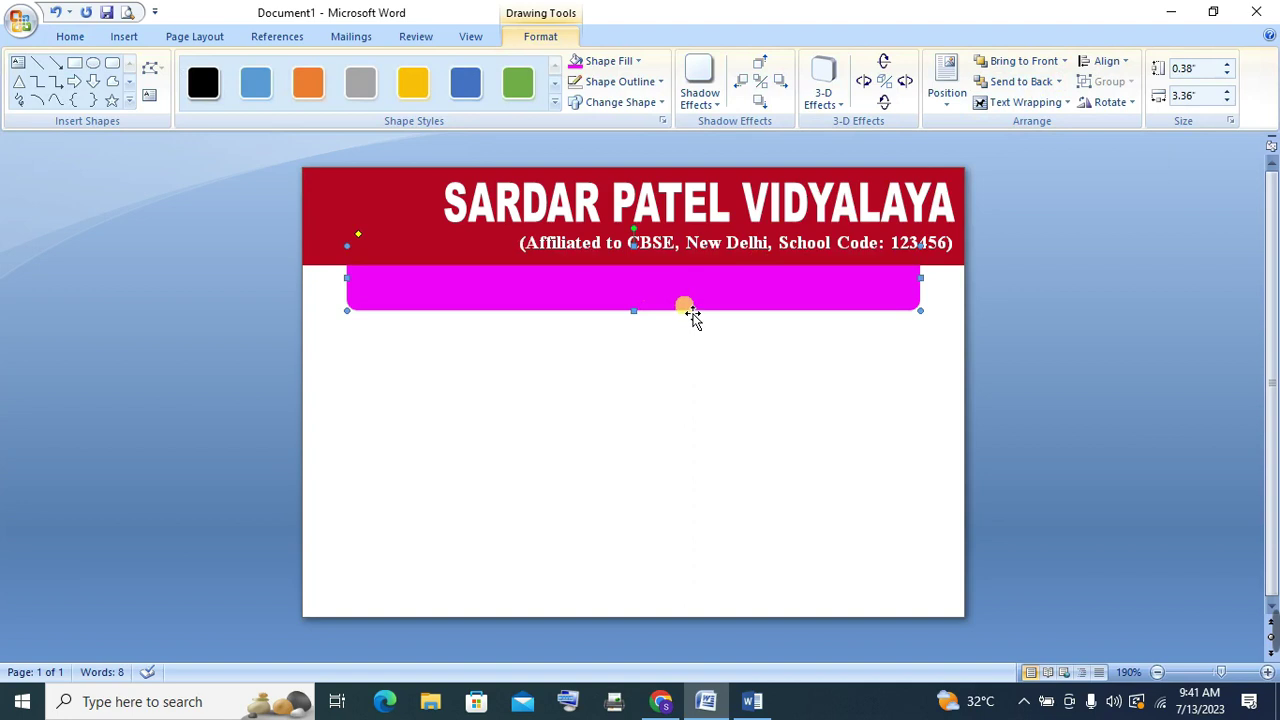
pyautogui.click(724, 422)
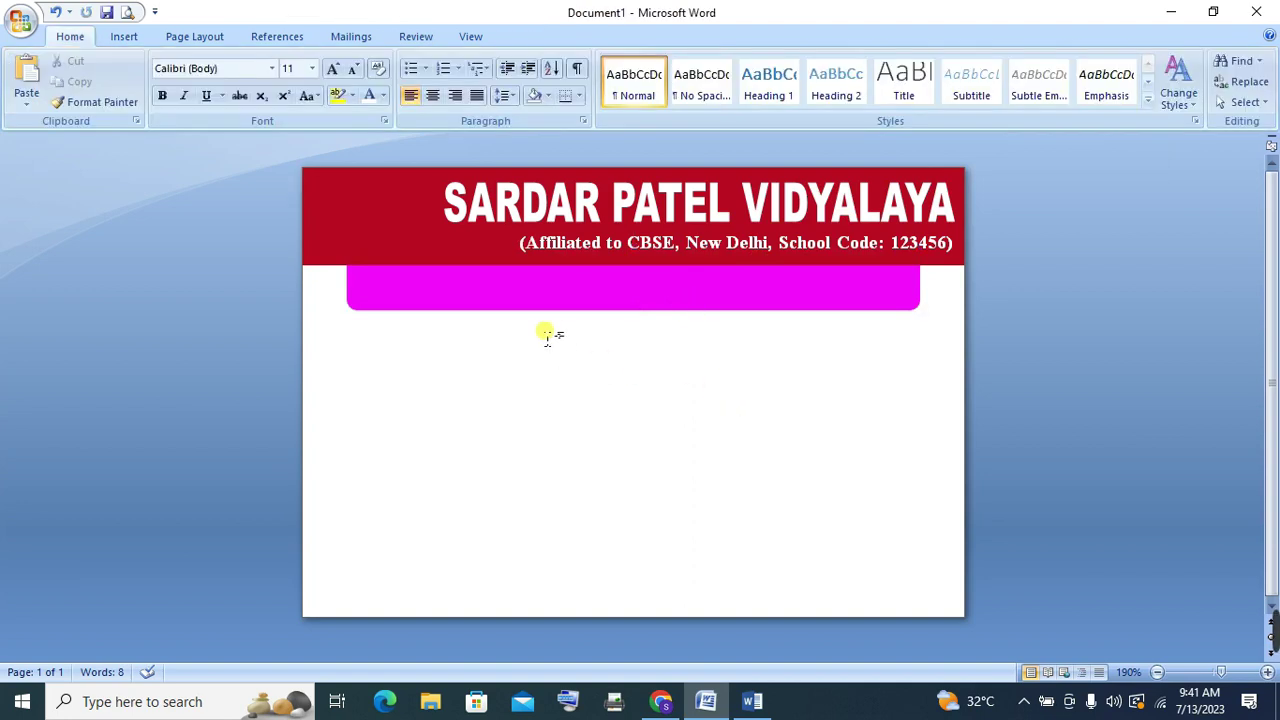
pyautogui.click(131, 44)
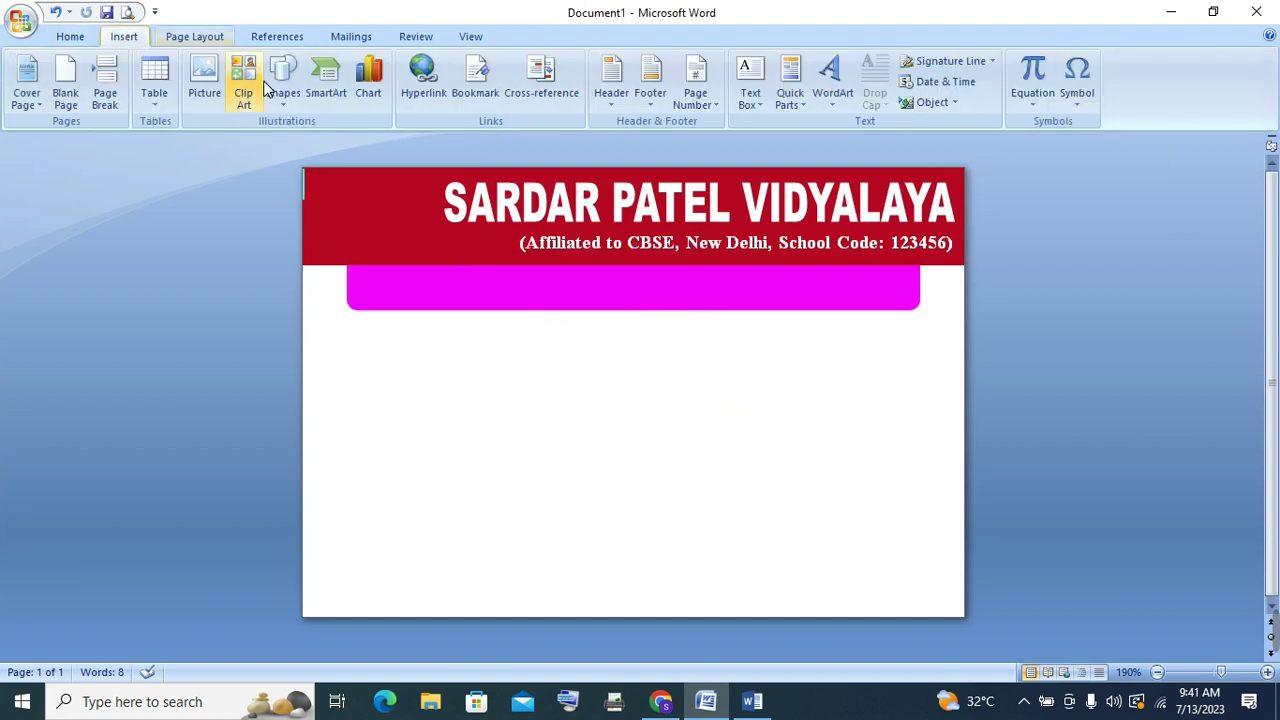
# - Draw a magenta-filled, outline-free text box over the magenta bar
pyautogui.click(750, 92)
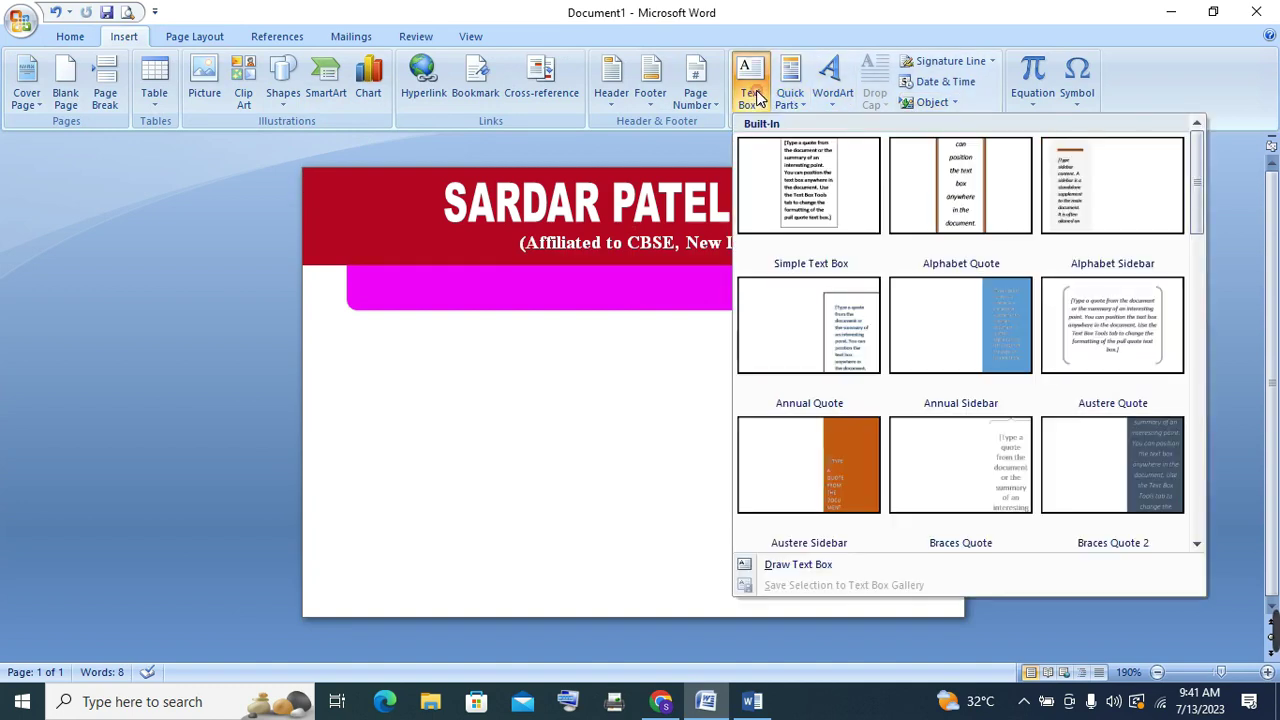
pyautogui.click(805, 567)
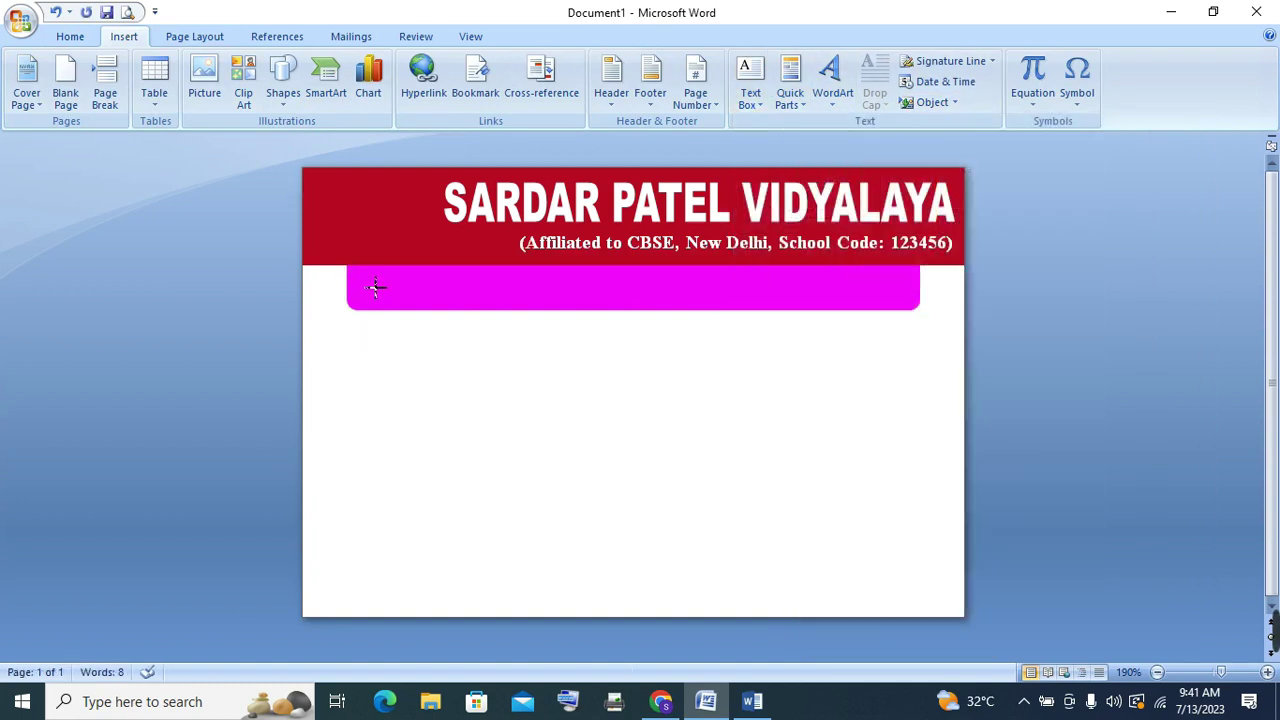
pyautogui.moveTo(375, 287); pyautogui.dragTo(924, 313)
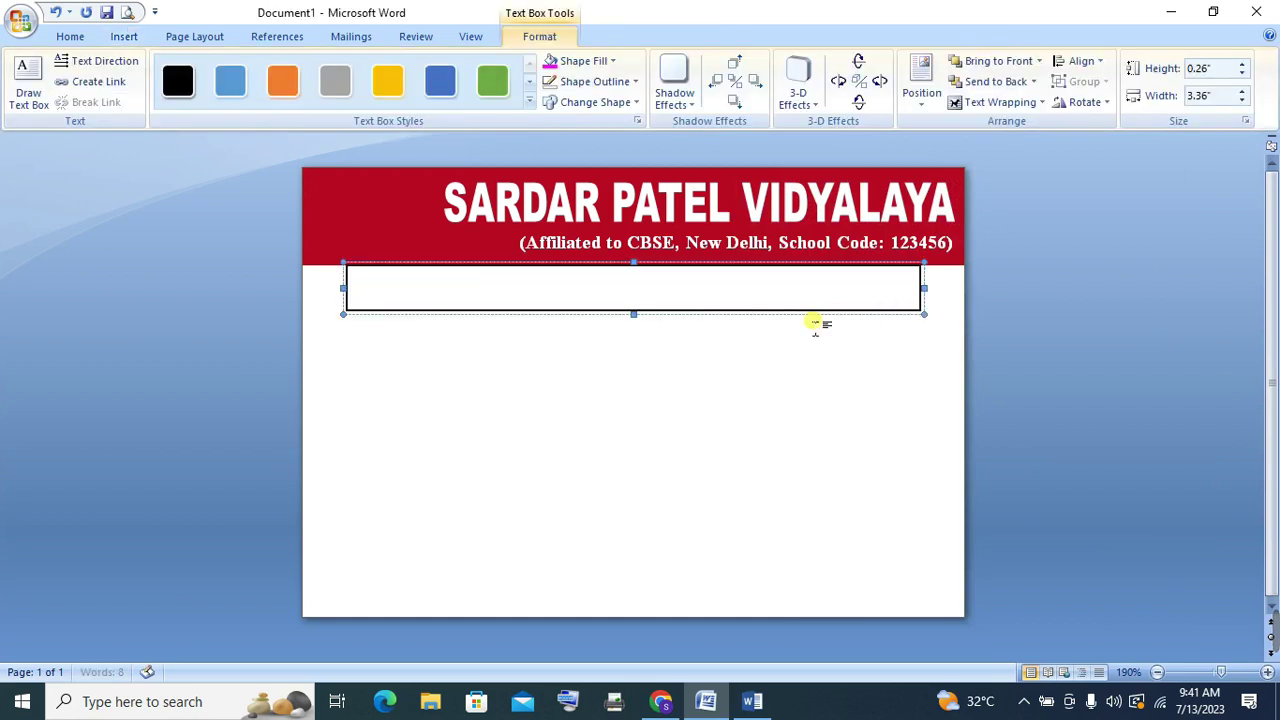
pyautogui.click(612, 61)
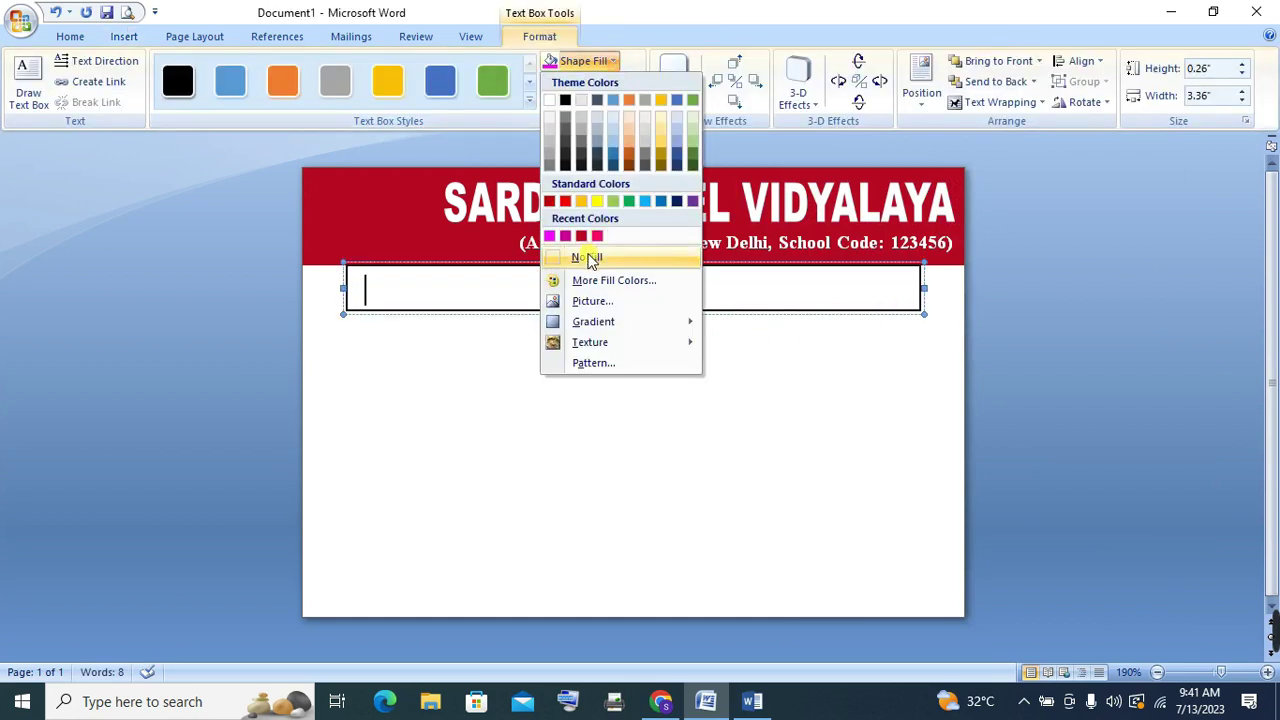
pyautogui.click(549, 236)
pyautogui.click(634, 81)
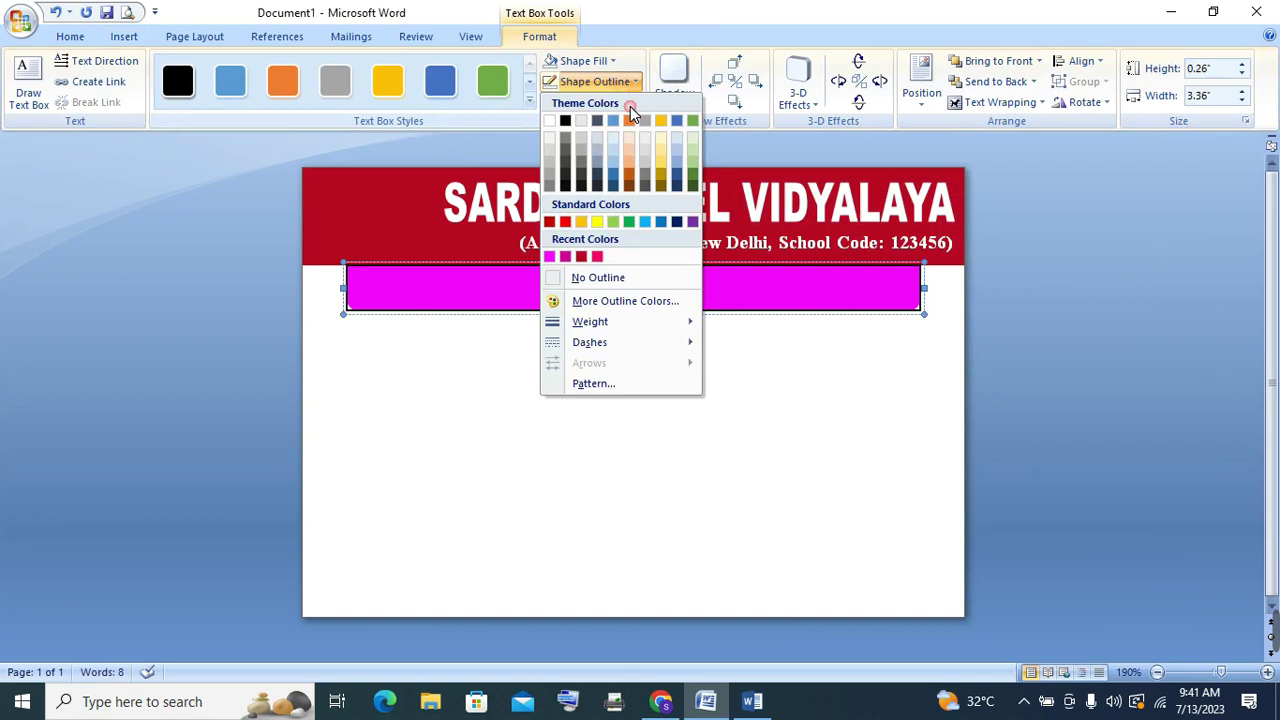
pyautogui.click(588, 278)
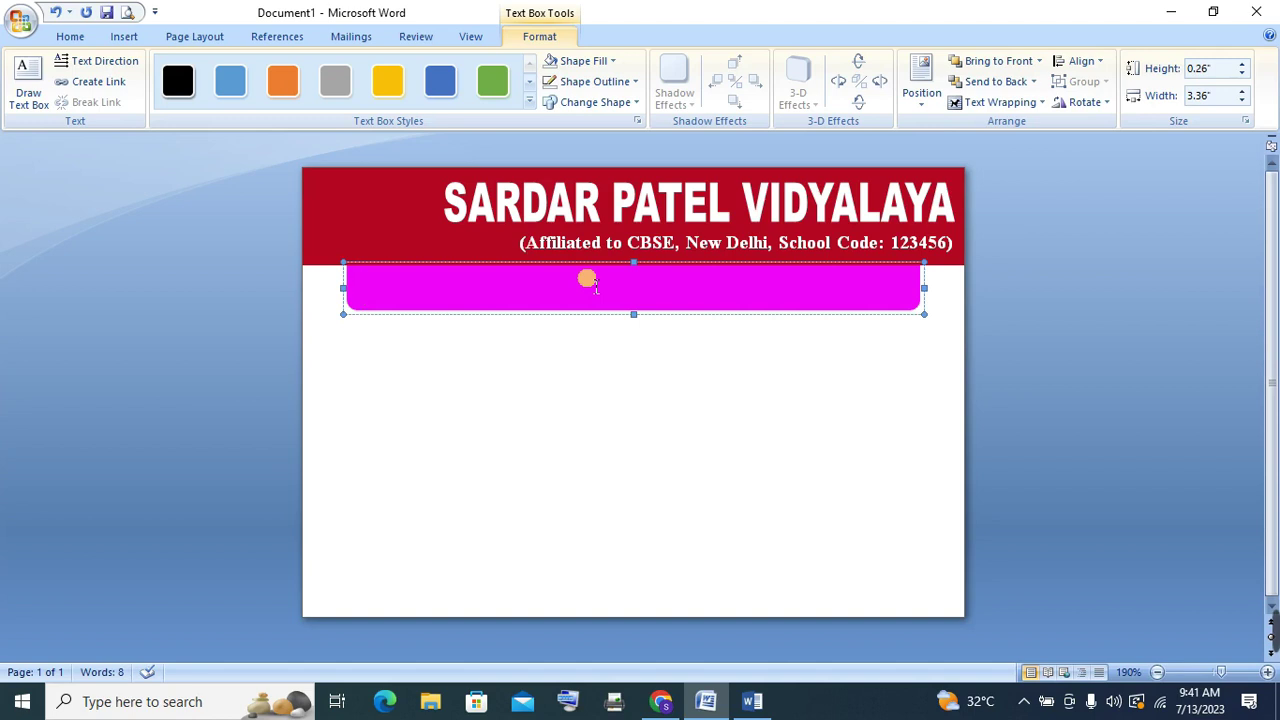
# - Type the school name and address into the box in Times New Roman, size 10
pyautogui.write('Sardar Patel Vidyalaya, Lodhi Estate, New Delhi,')
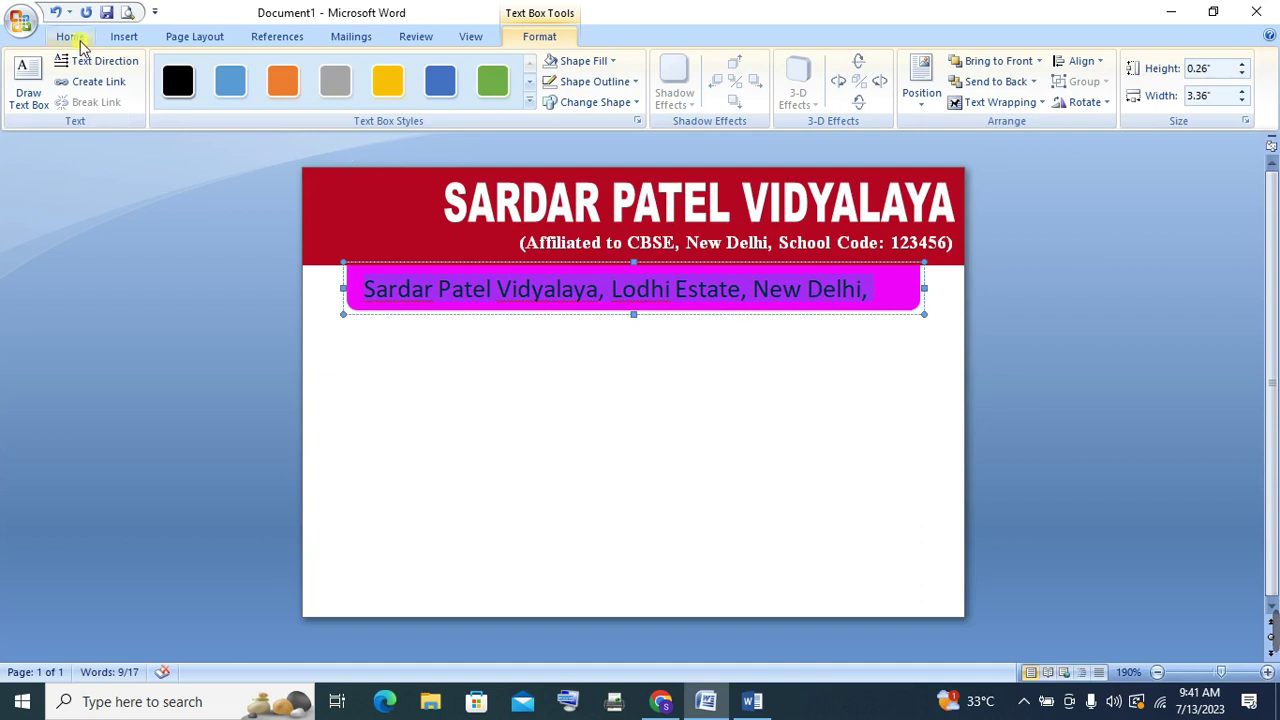
pyautogui.click(76, 40)
pyautogui.click(271, 68)
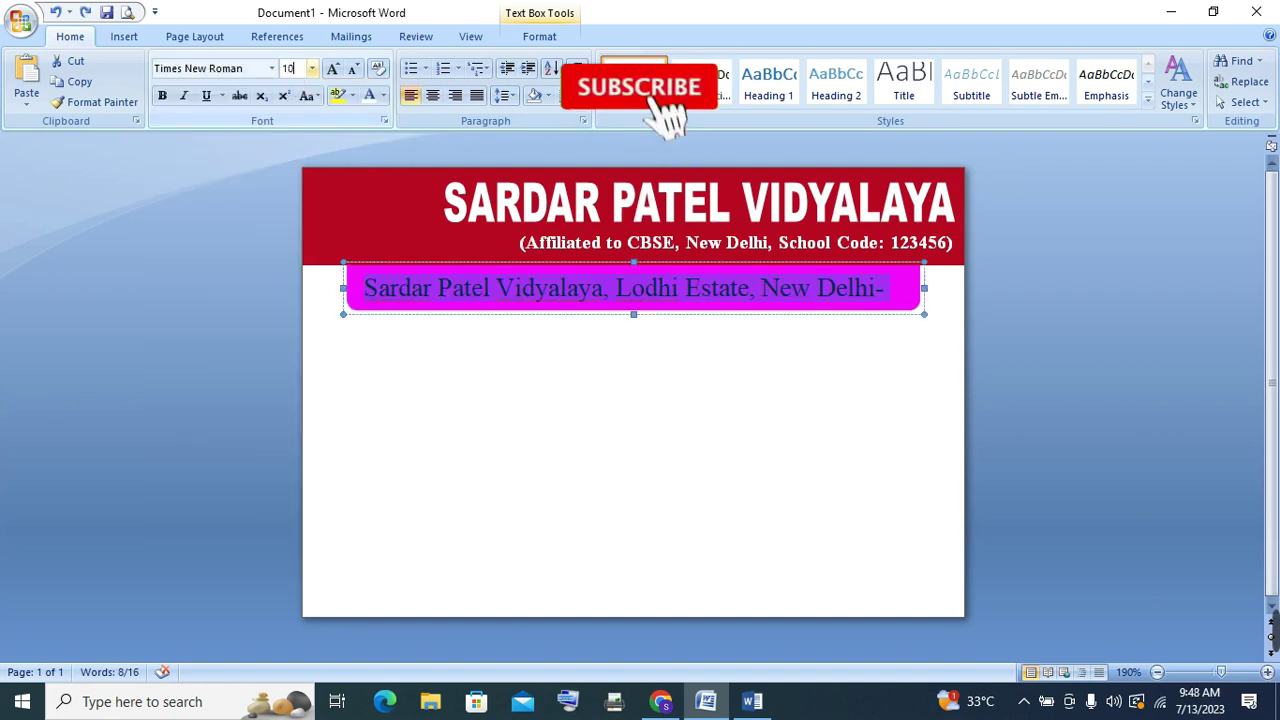
pyautogui.write('0')
pyautogui.press('Return')
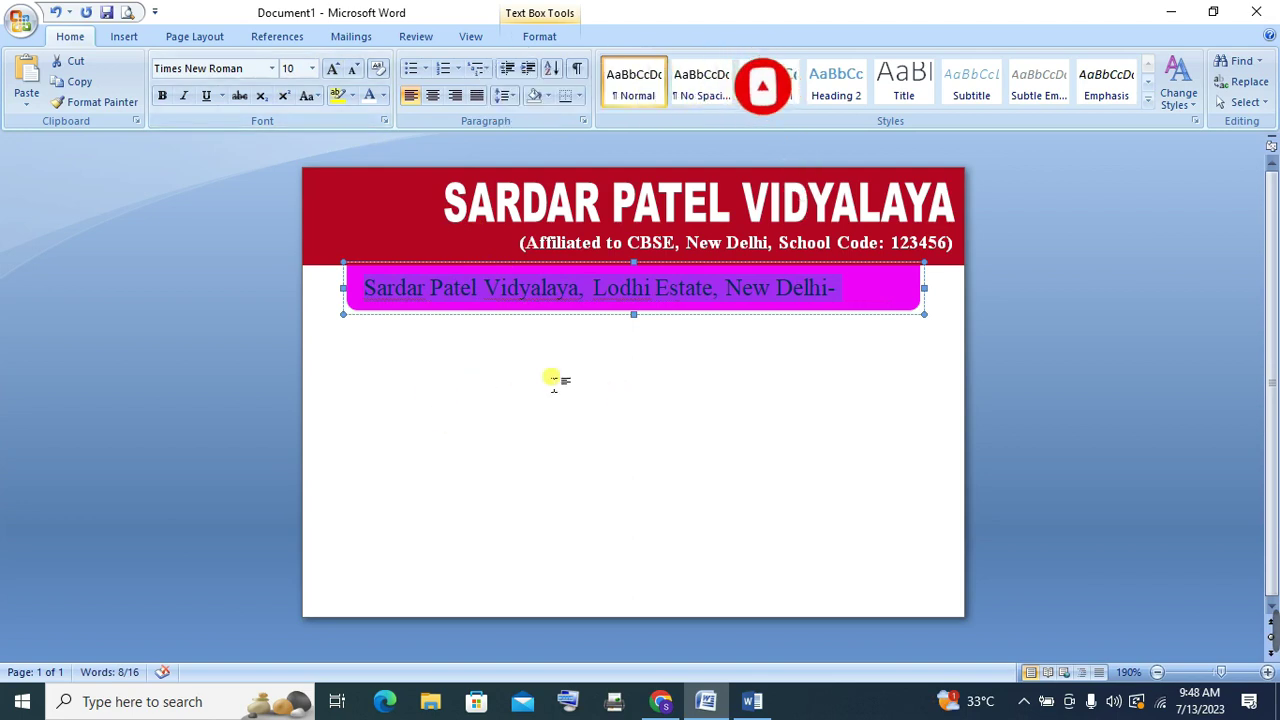
# - Bold the address text and ignore the spelling flags on Sardar, Vidyalaya and Lodhi
pyautogui.click(939, 303)
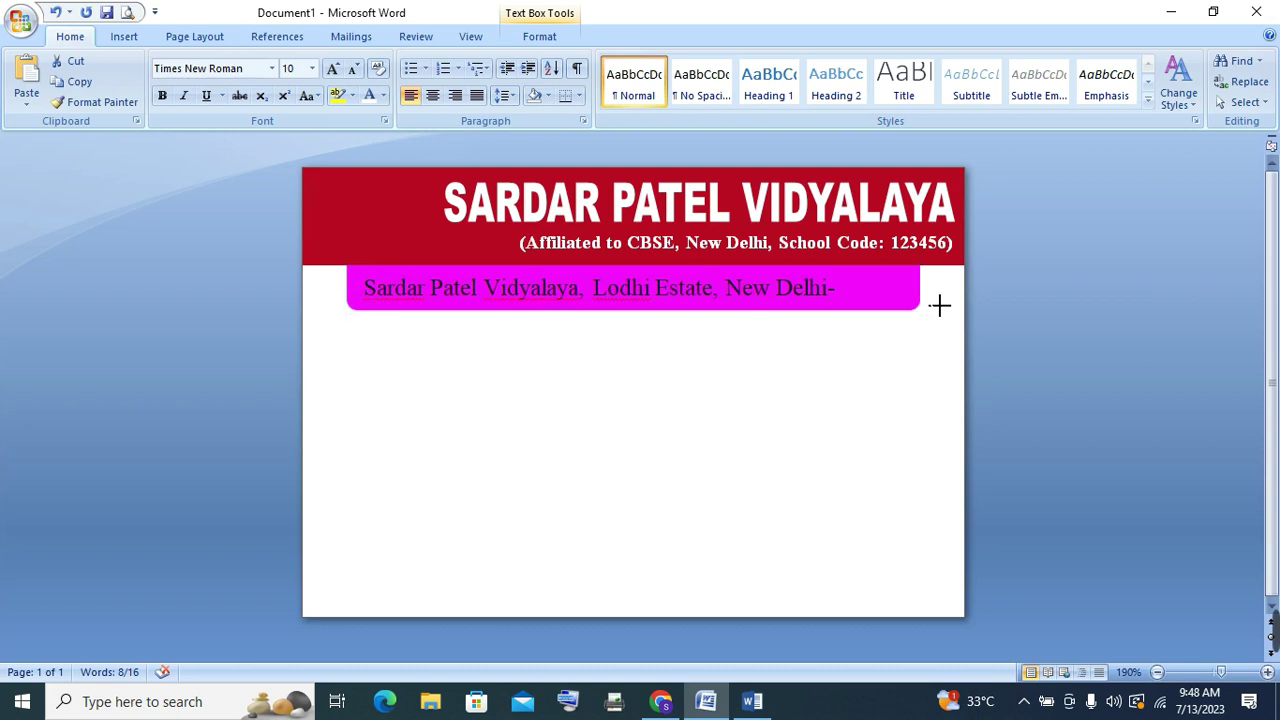
pyautogui.click(654, 292)
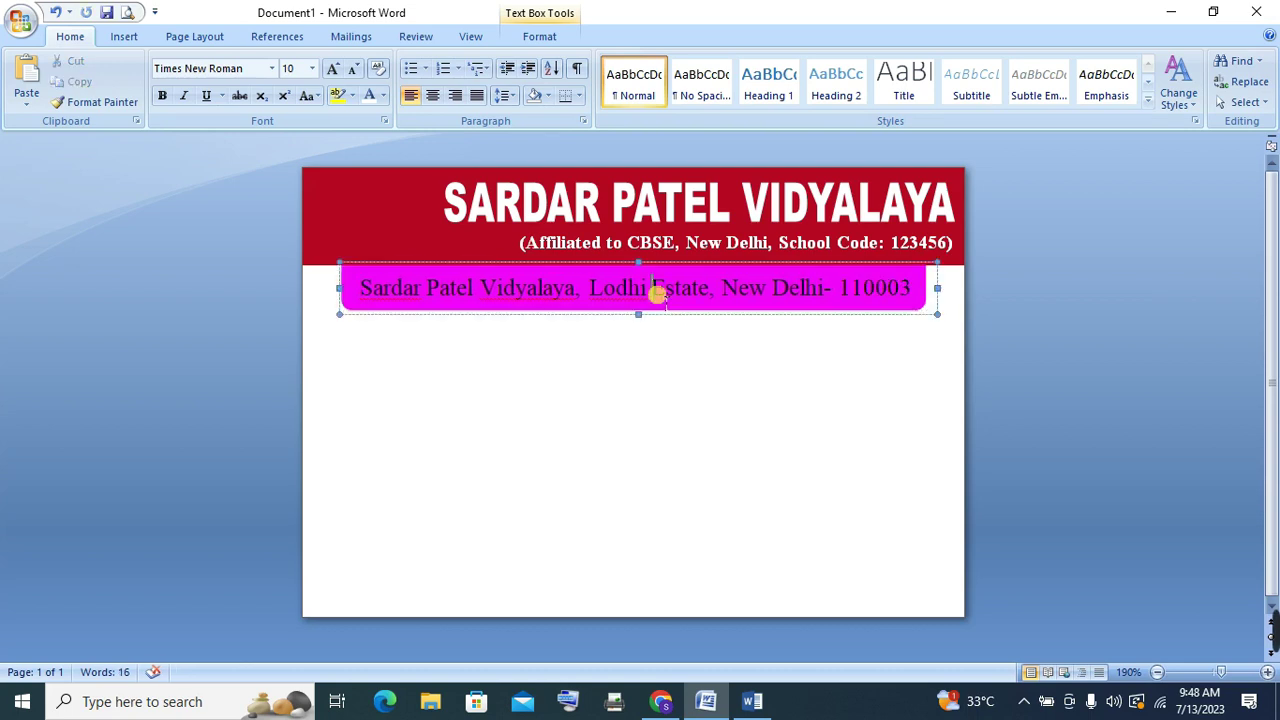
pyautogui.hotkey('ctrl', 'a')
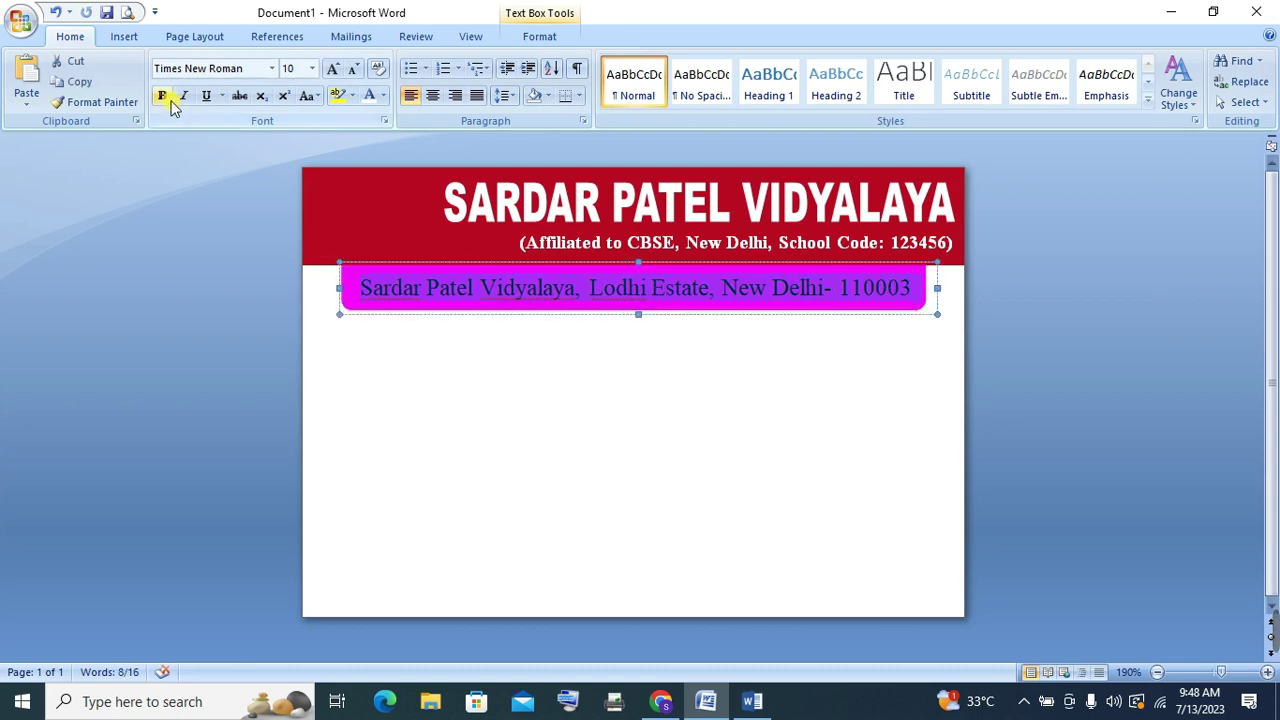
pyautogui.click(162, 95)
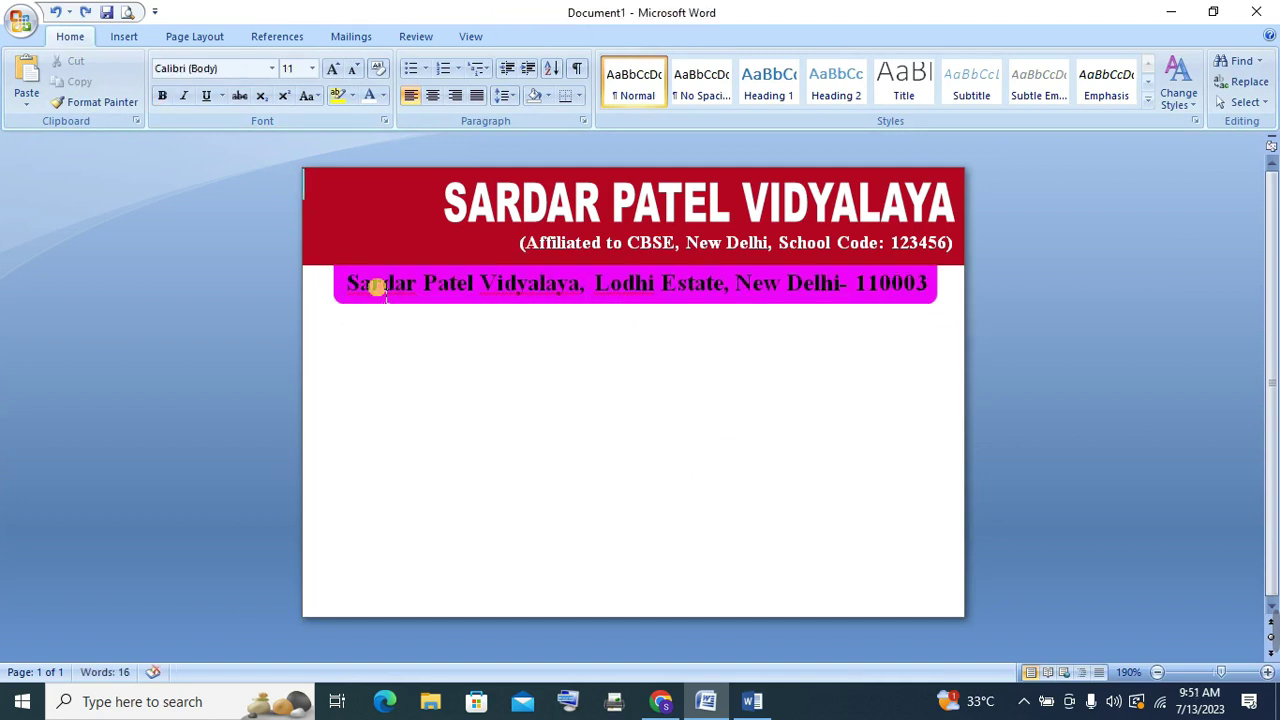
pyautogui.click(377, 287)
pyautogui.rightClick(416, 290)
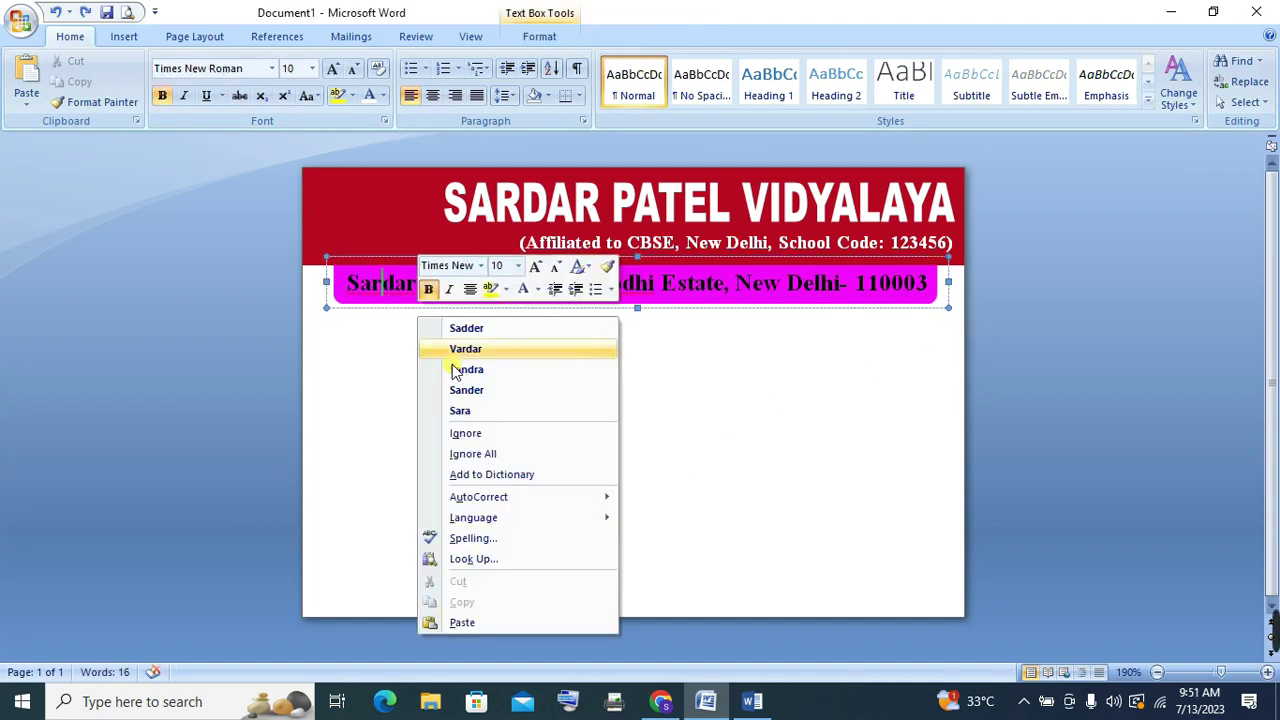
pyautogui.click(470, 452)
pyautogui.rightClick(528, 290)
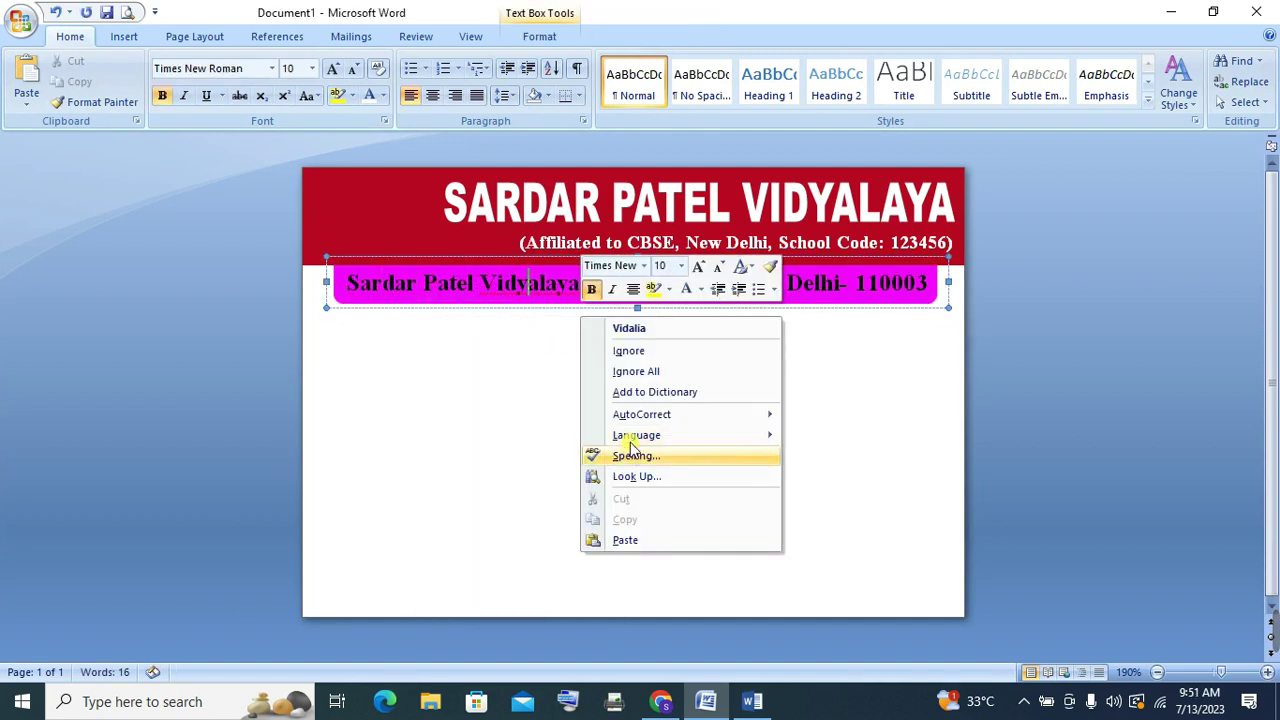
pyautogui.click(630, 371)
pyautogui.rightClick(610, 288)
pyautogui.click(711, 371)
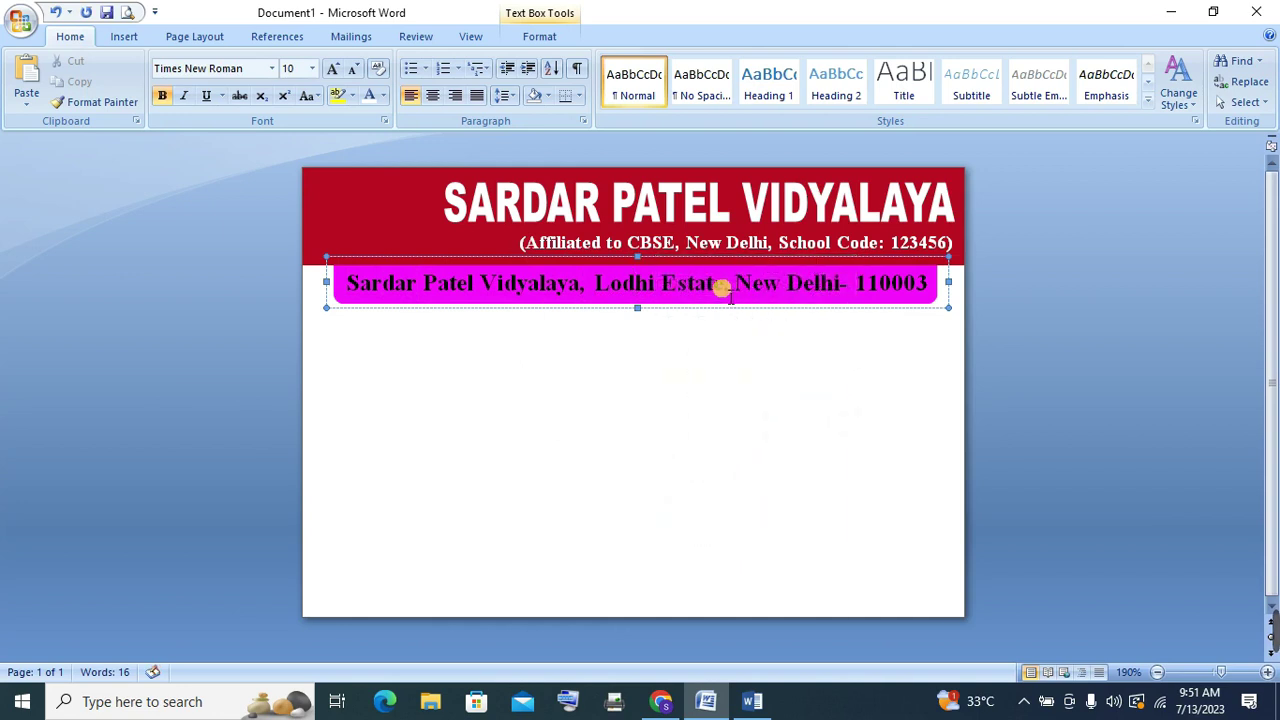
pyautogui.click(835, 371)
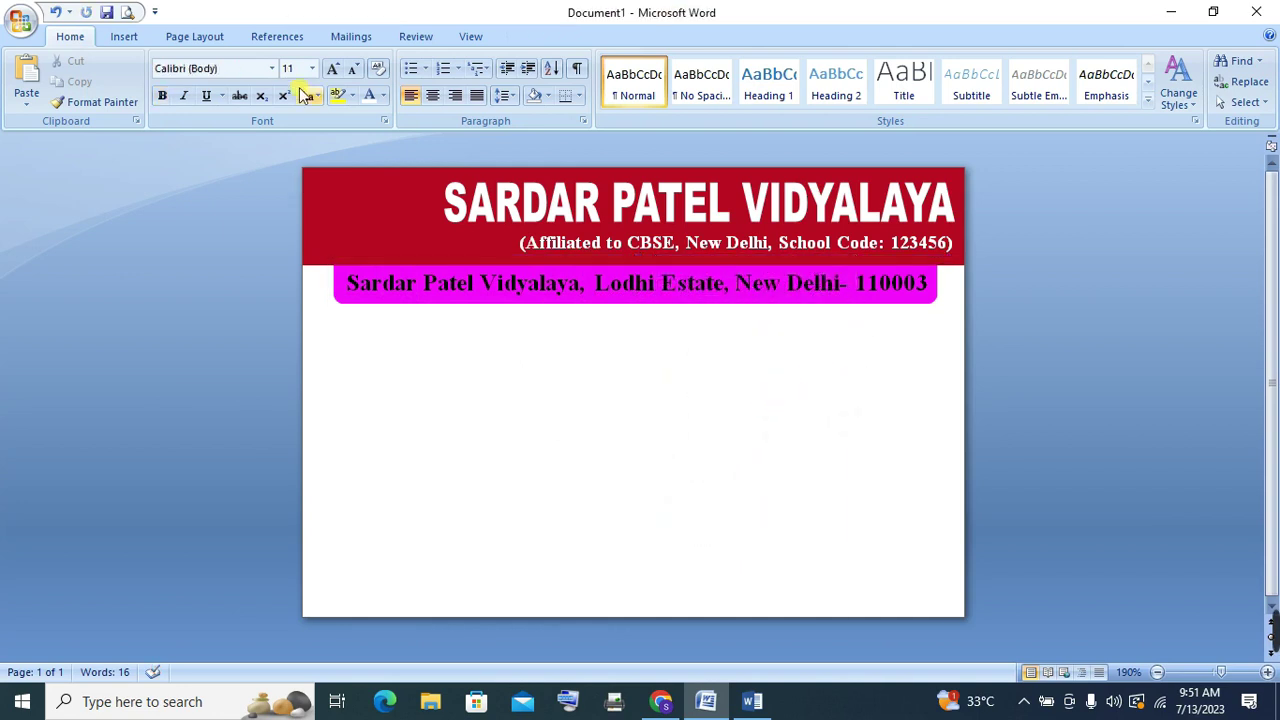
# - Draw a rectangle along the card's bottom with magenta fill and no outline
pyautogui.click(120, 40)
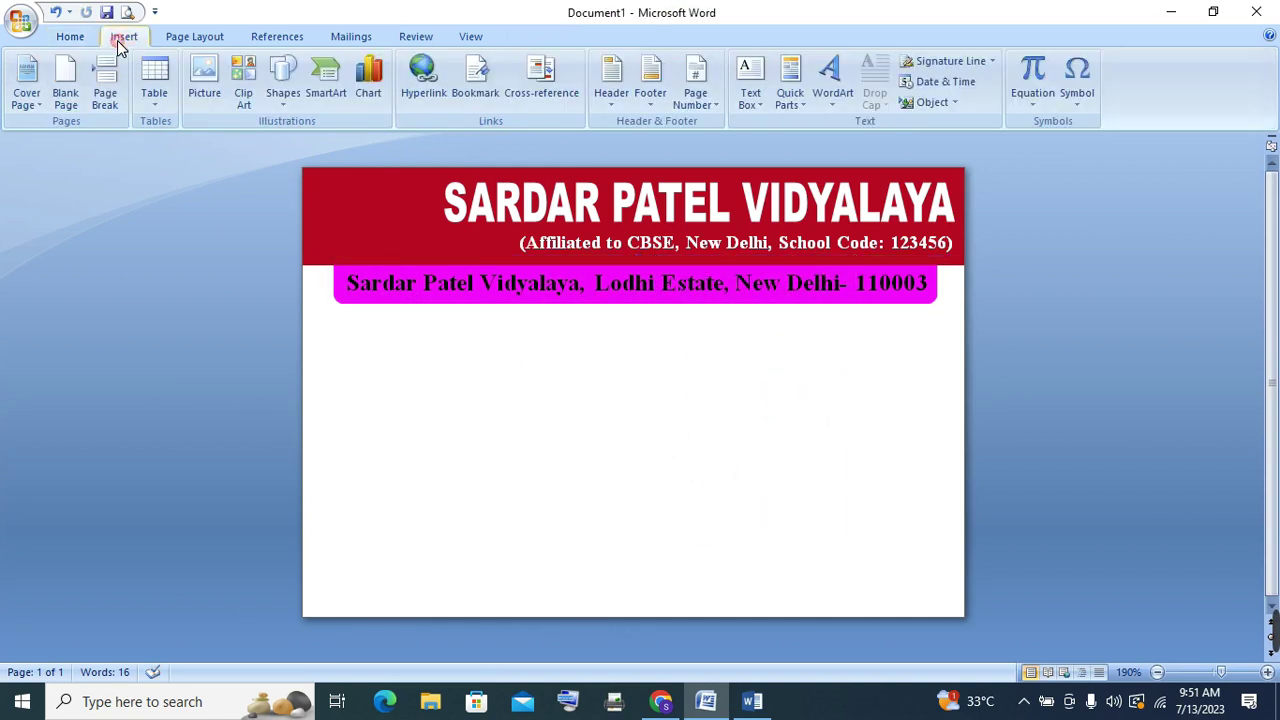
pyautogui.click(285, 100)
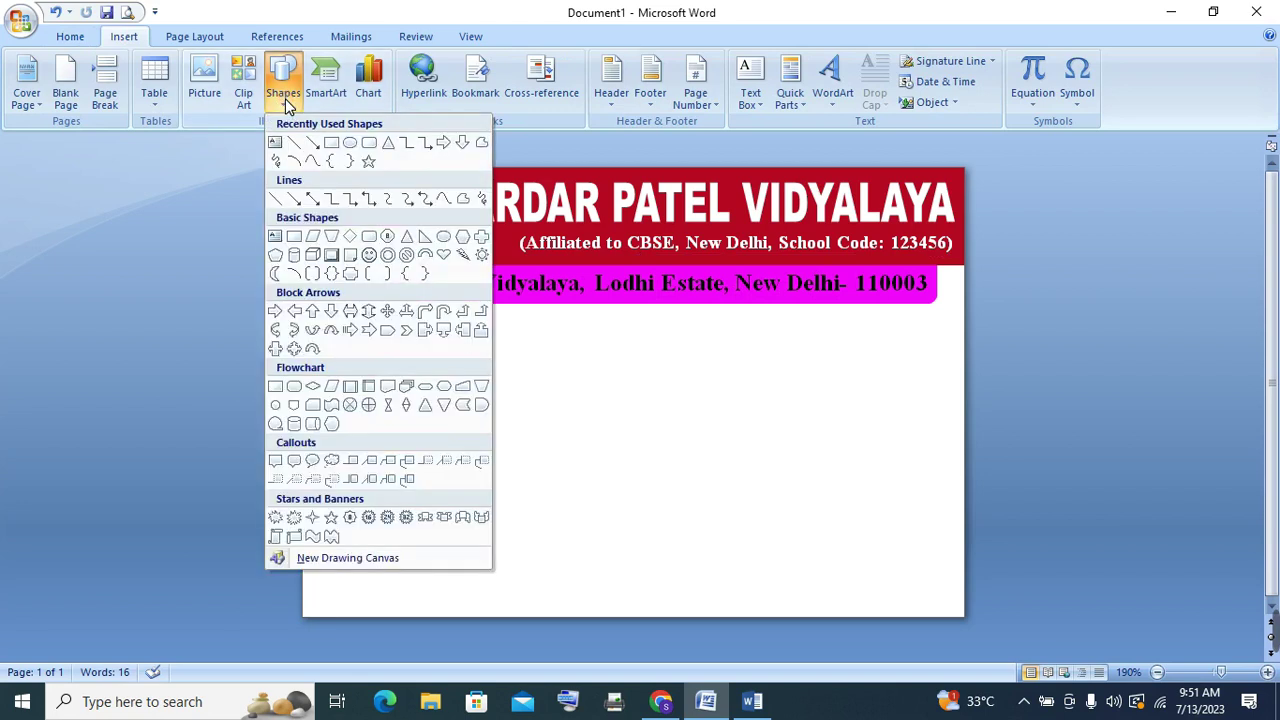
pyautogui.click(330, 145)
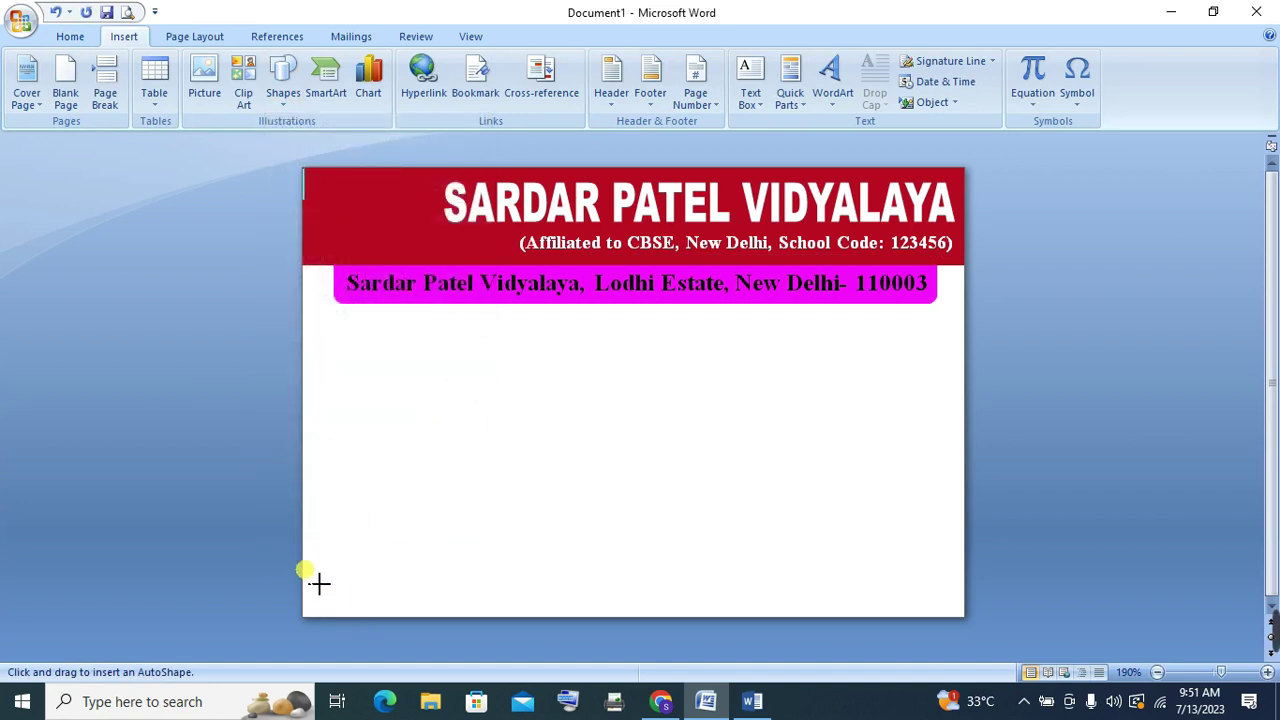
pyautogui.moveTo(318, 583)
pyautogui.mouseDown()
pyautogui.moveTo(968, 632)
pyautogui.moveTo(966, 620)
pyautogui.mouseUp()
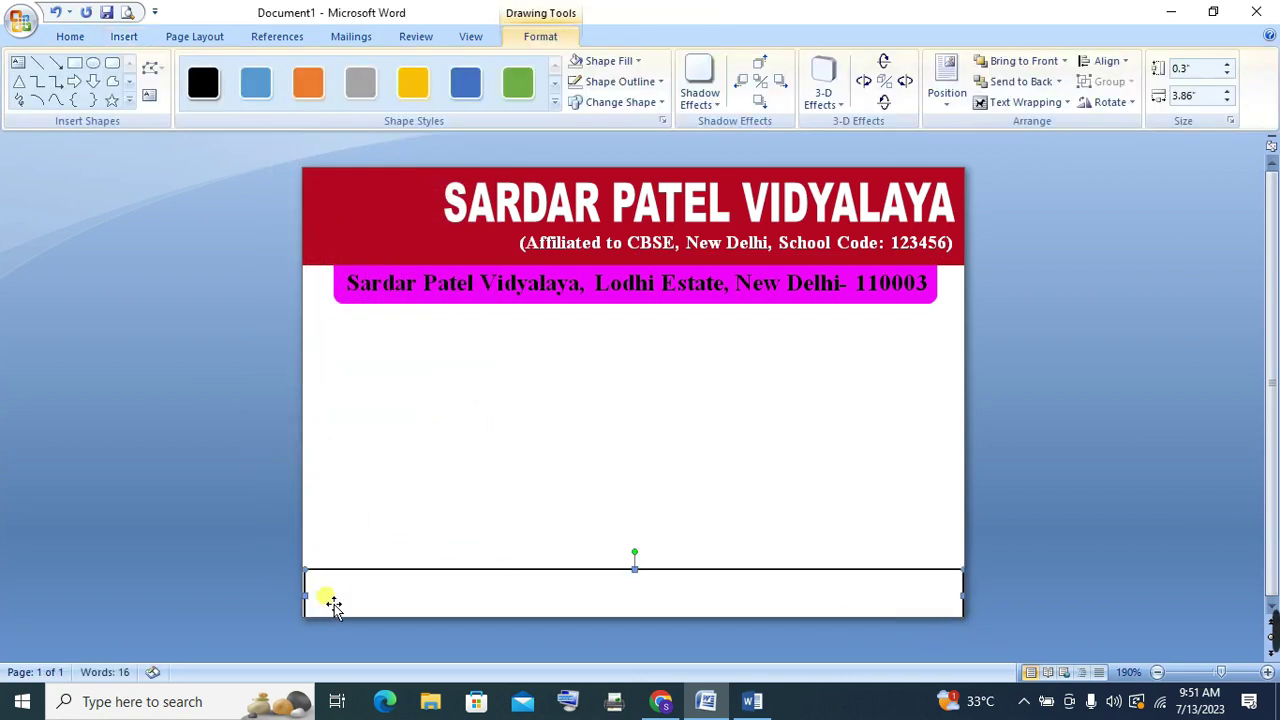
pyautogui.click(634, 60)
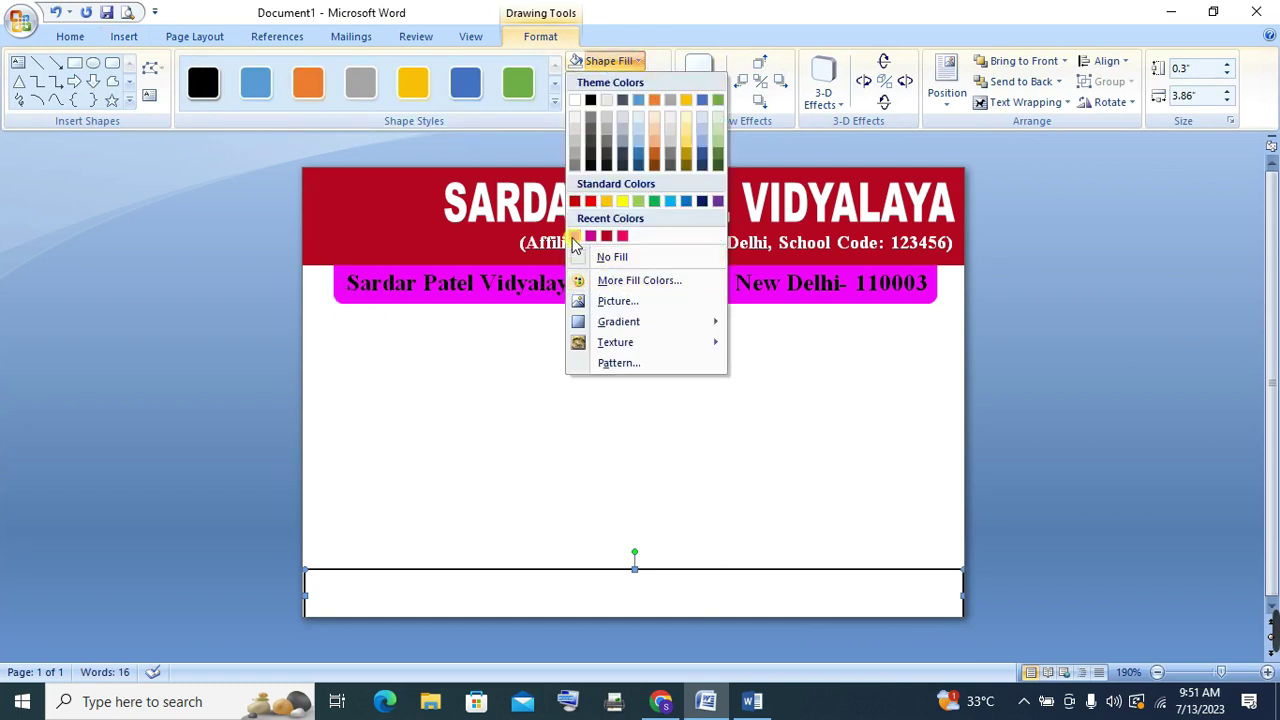
pyautogui.click(576, 238)
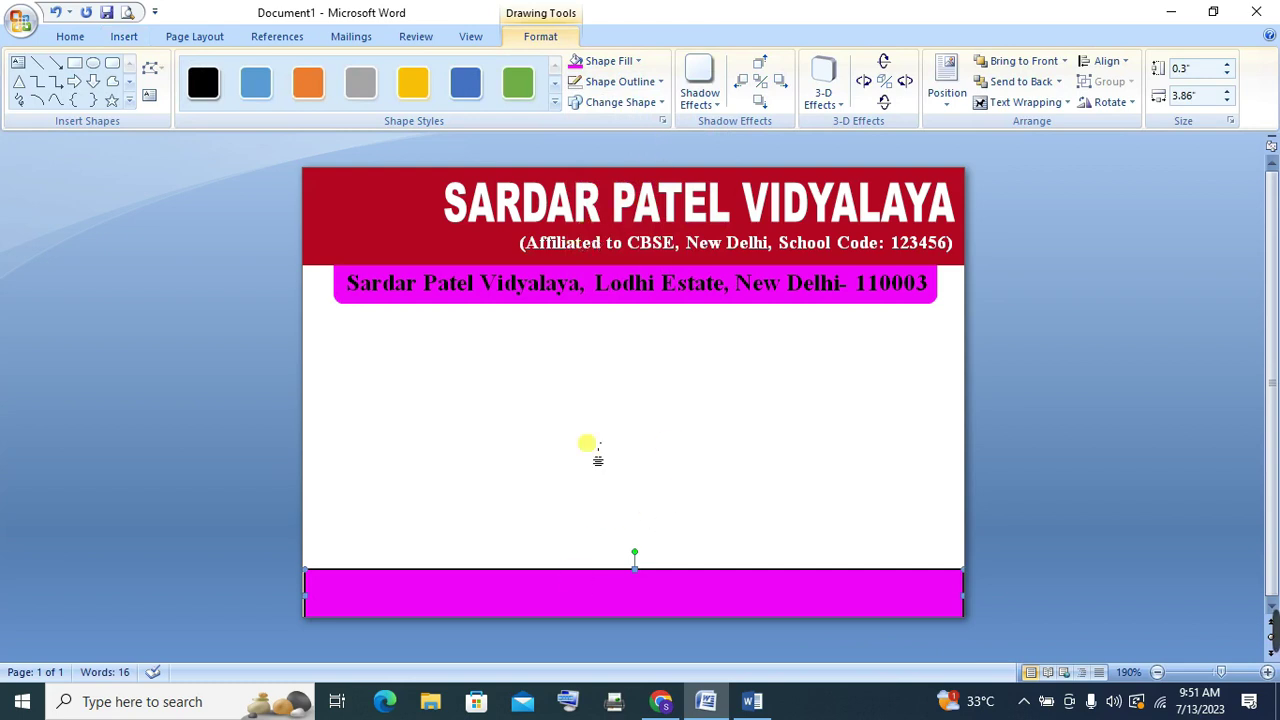
pyautogui.click(659, 85)
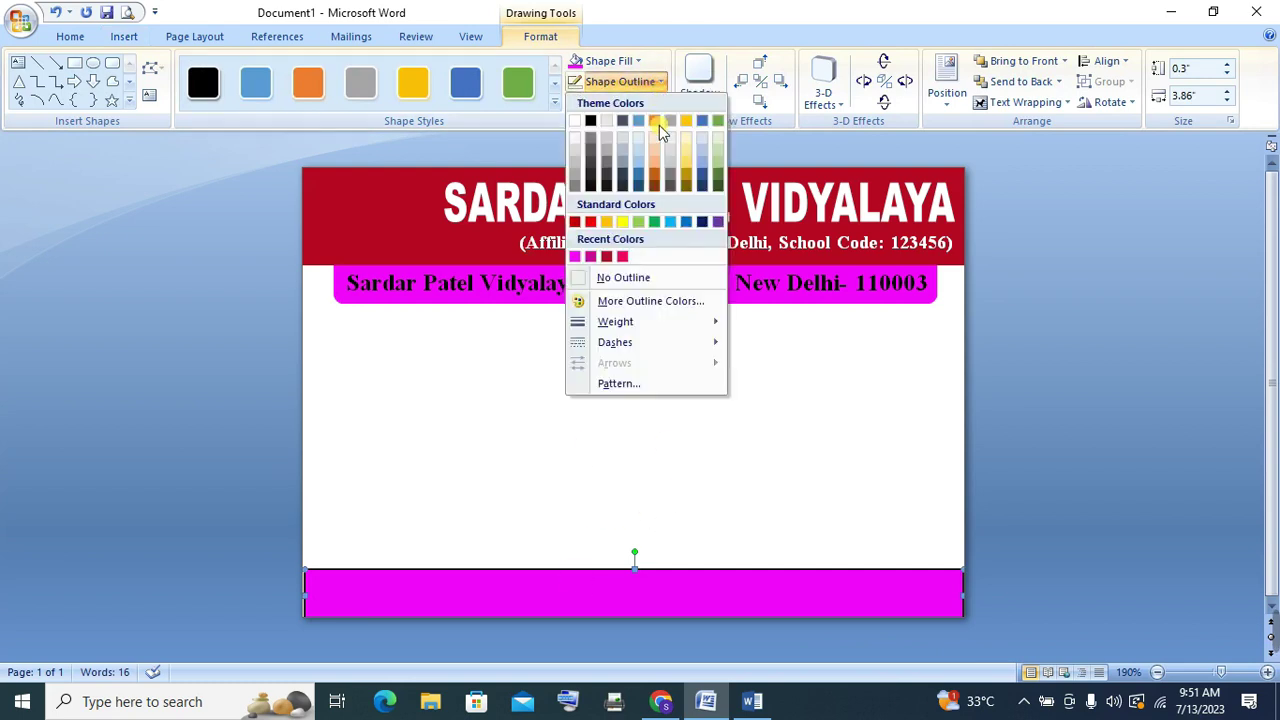
pyautogui.click(615, 277)
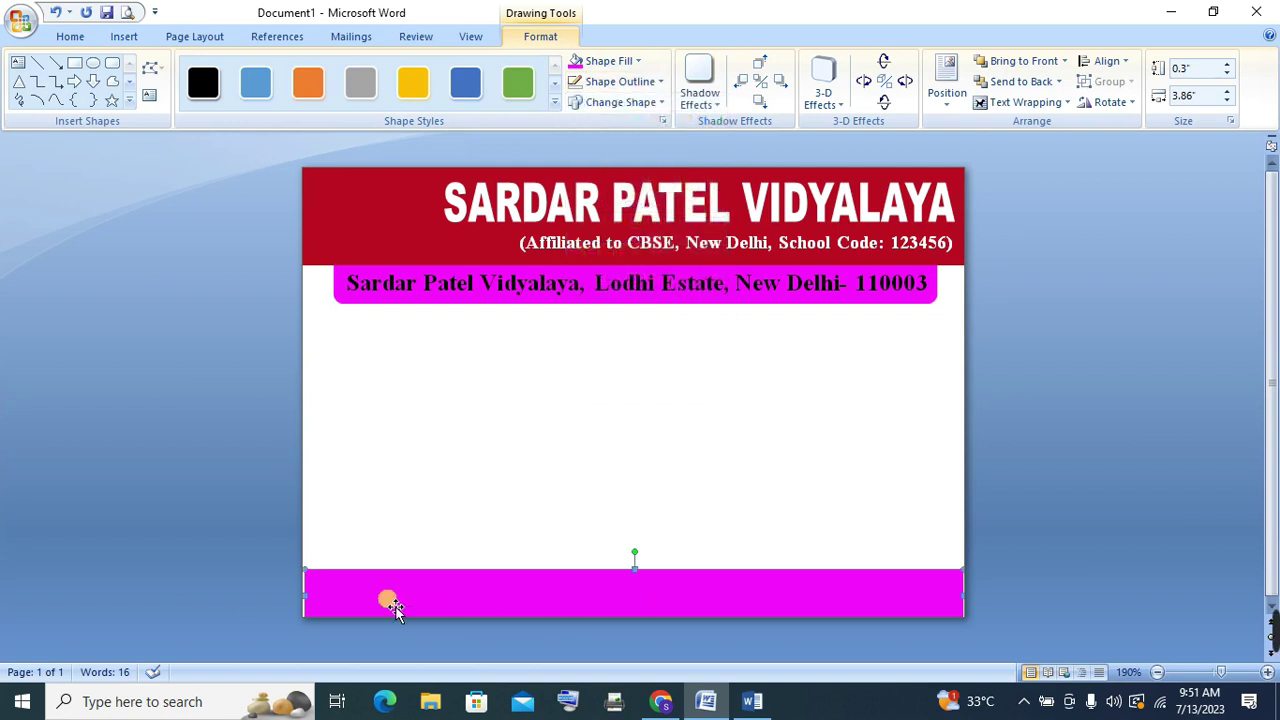
# - Stretch the magenta bottom bar out to the left and right edges
pyautogui.moveTo(312, 610); pyautogui.dragTo(303, 610)
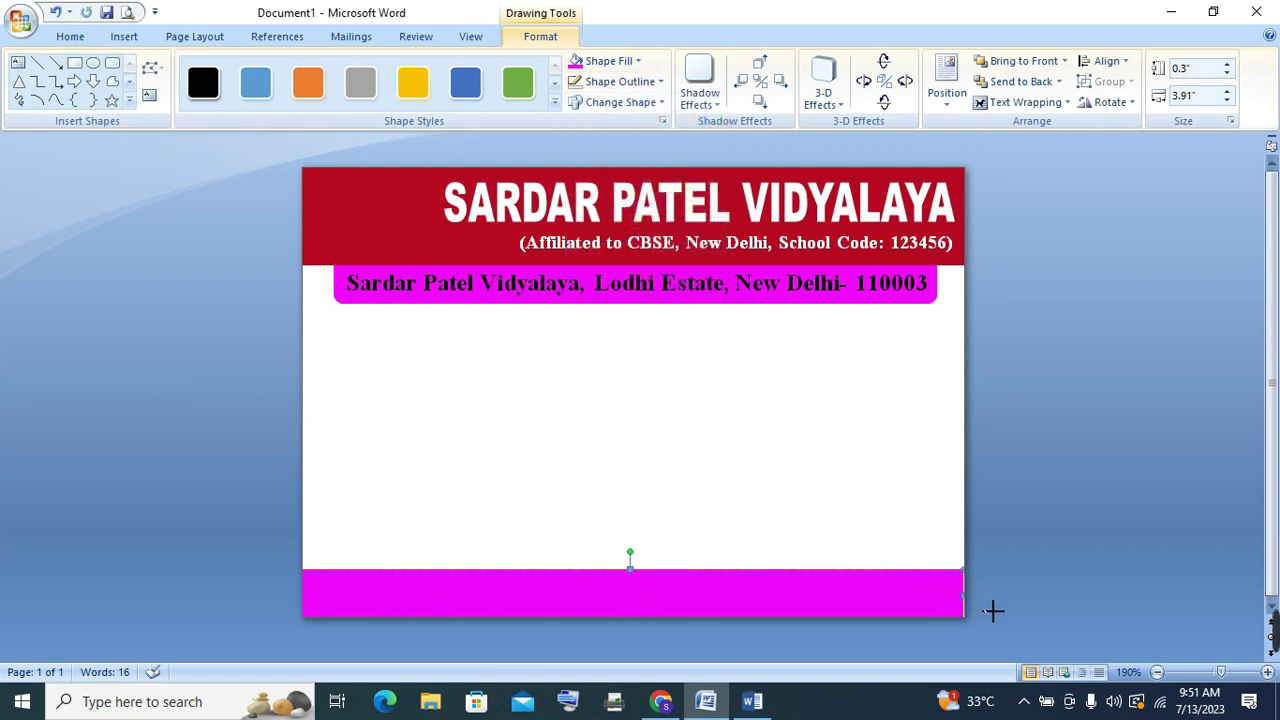
pyautogui.moveTo(993, 610); pyautogui.dragTo(993, 610)
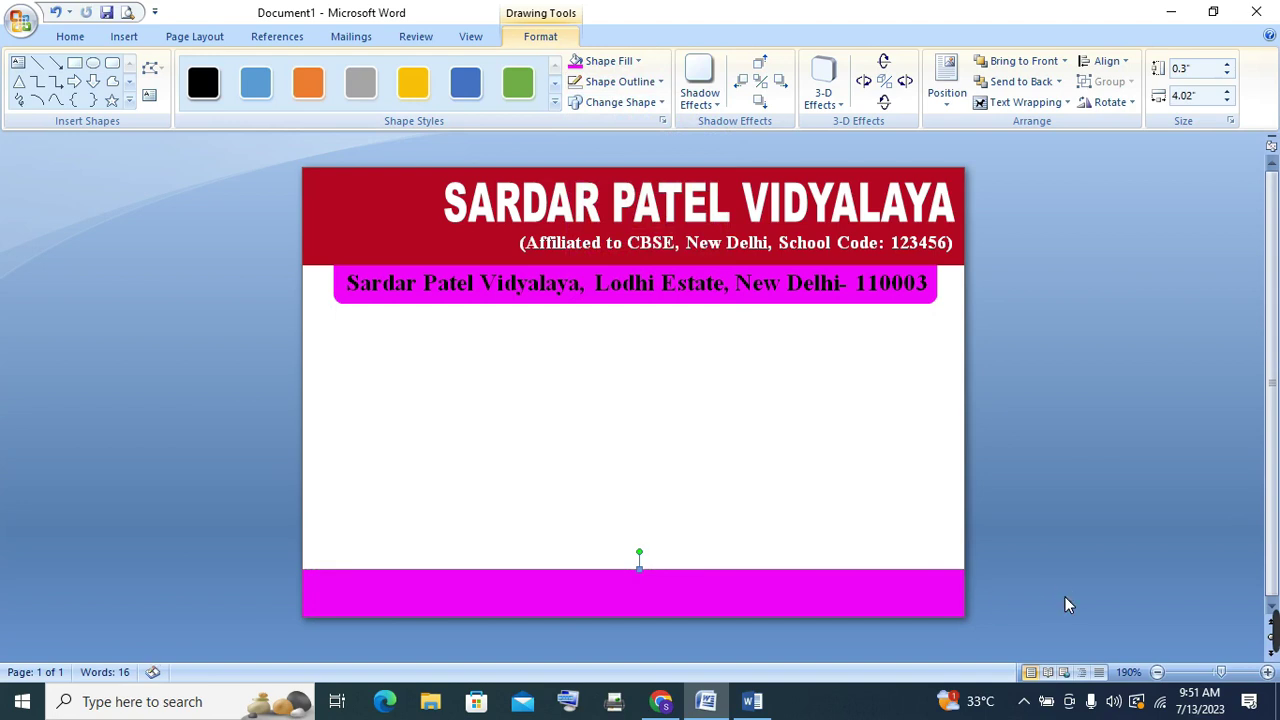
pyautogui.click(1080, 545)
pyautogui.click(910, 606)
pyautogui.click(1172, 520)
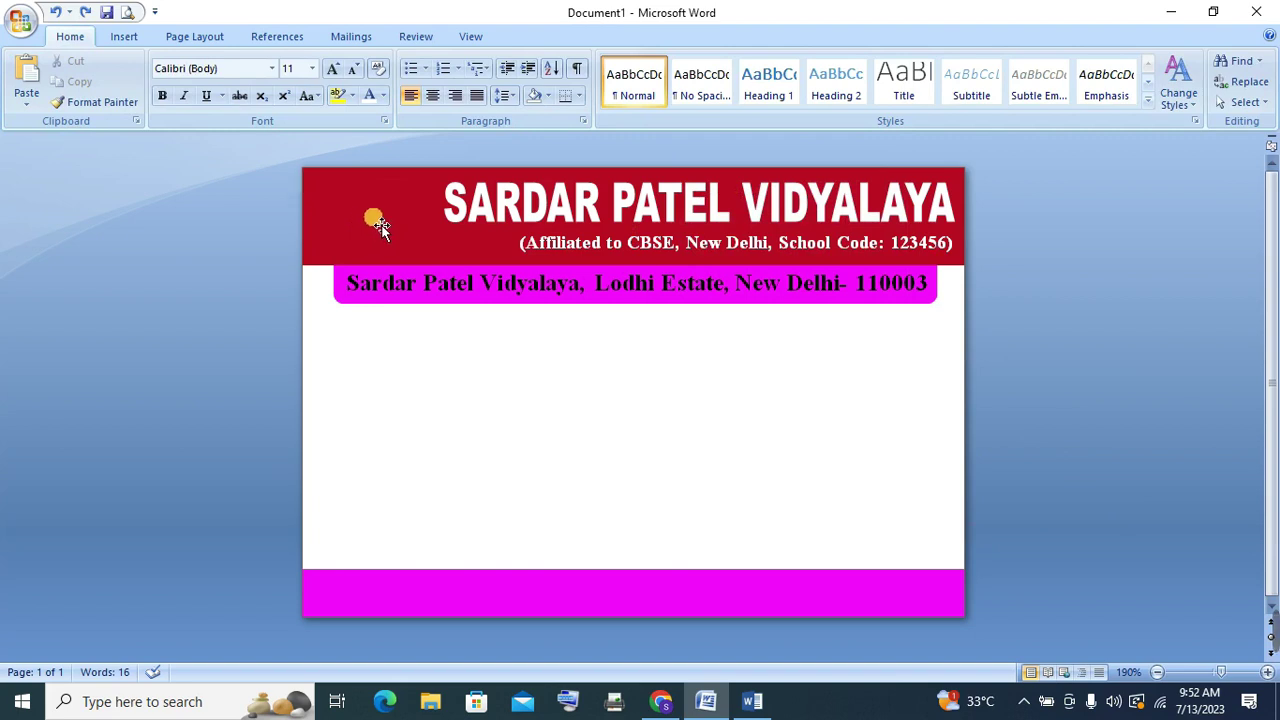
# - Insert the school logo picture from the Desktop
pyautogui.click(122, 36)
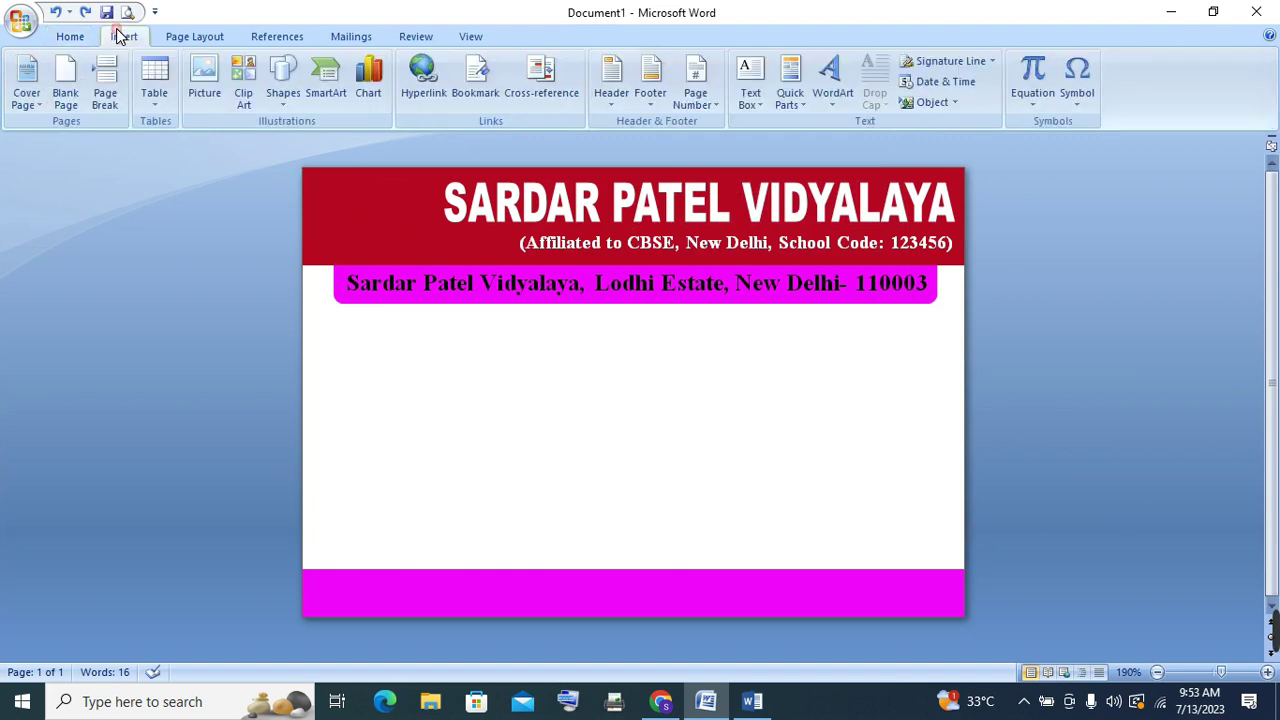
pyautogui.click(204, 100)
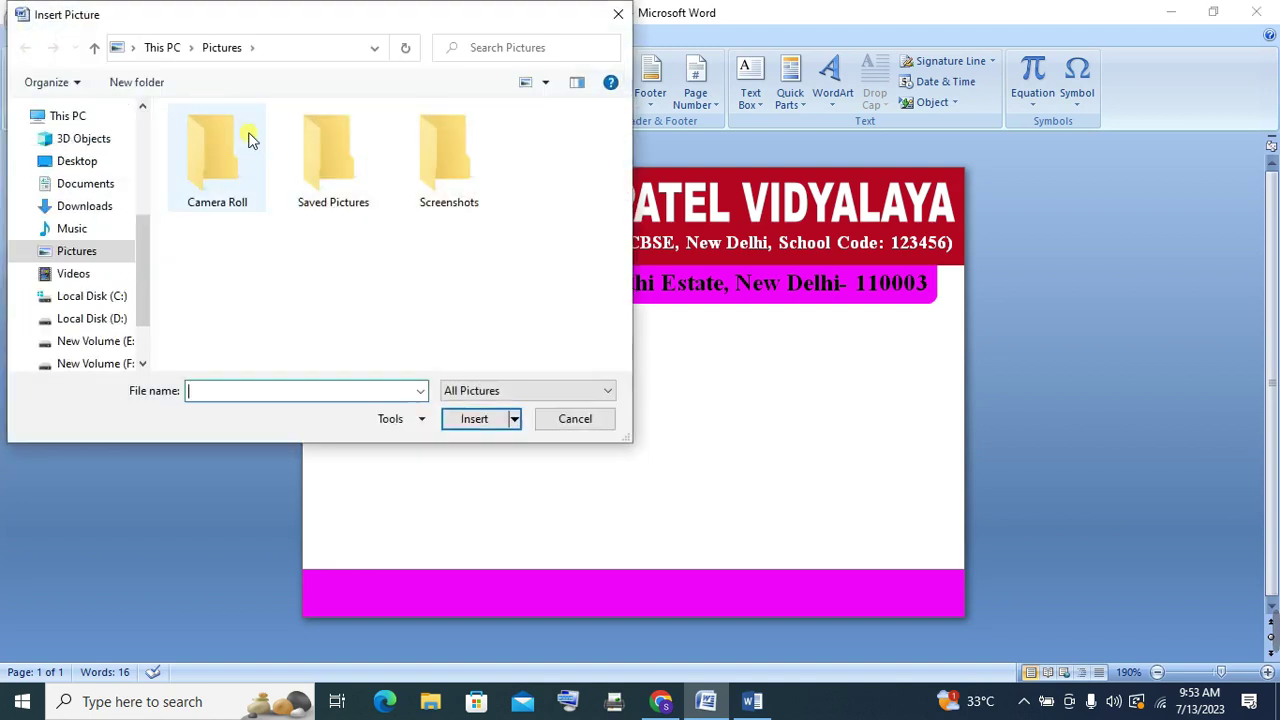
pyautogui.scroll(5, 145, 288)
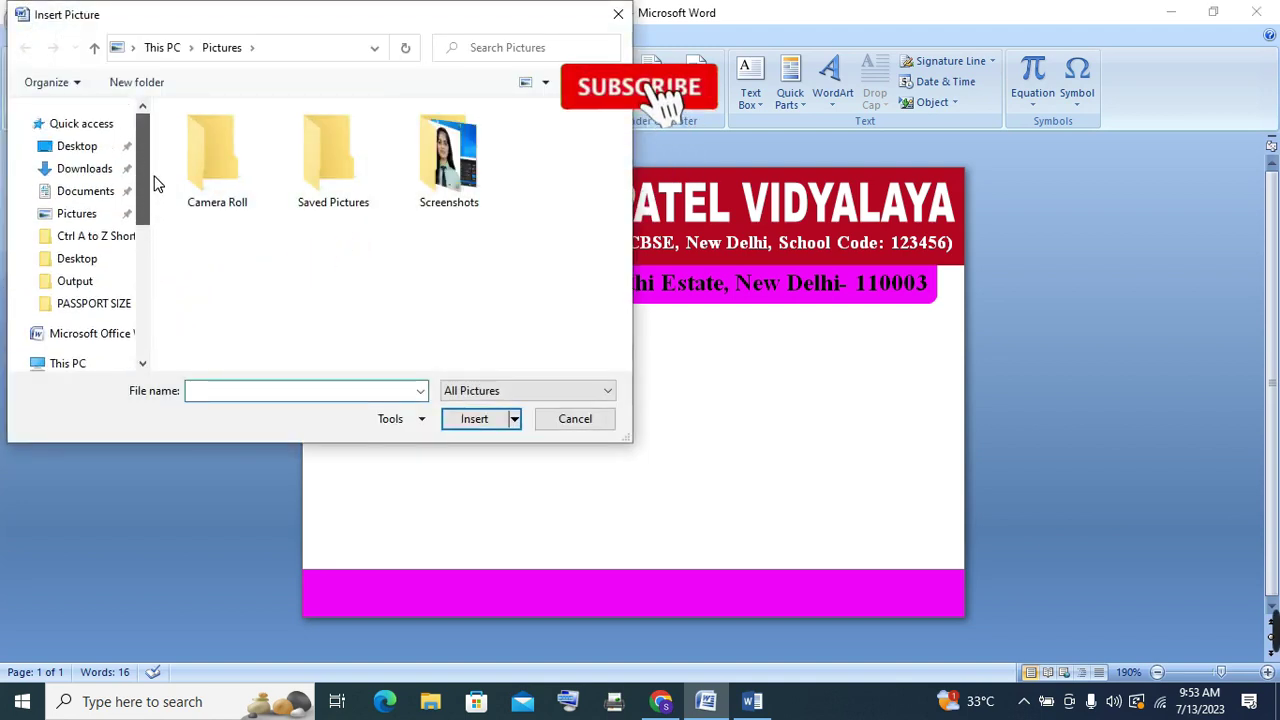
pyautogui.click(90, 147)
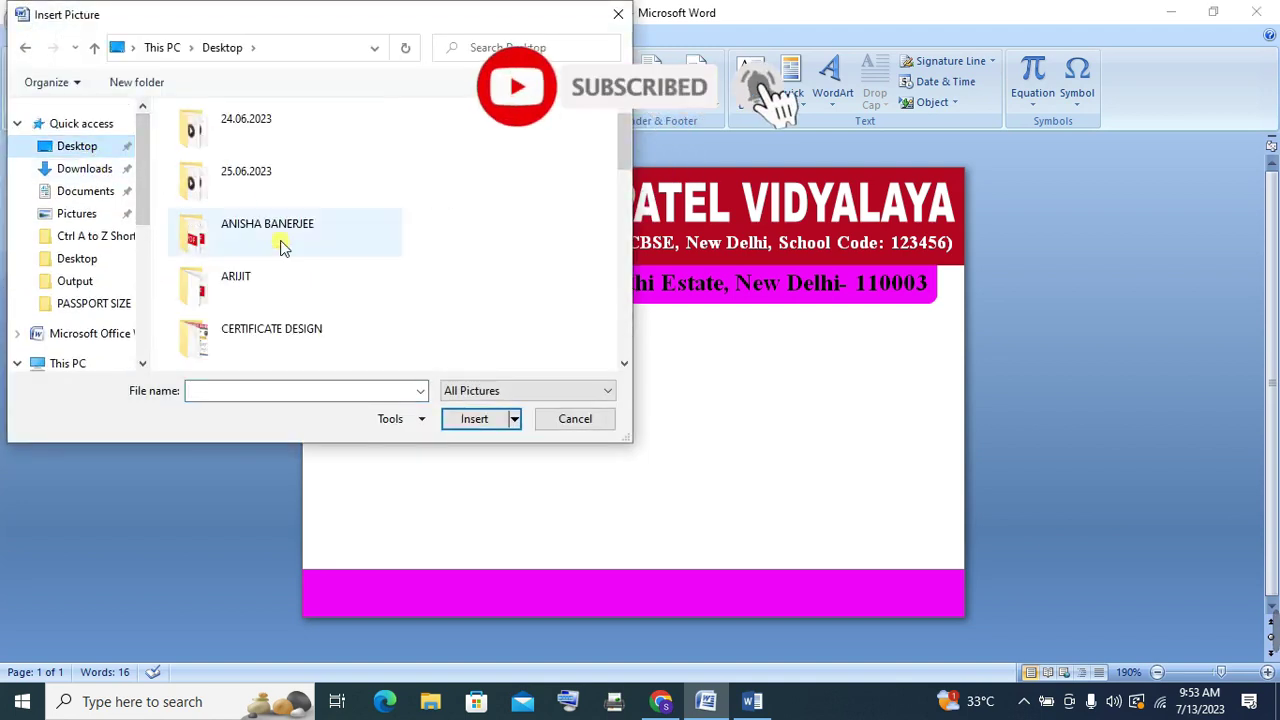
pyautogui.doubleClick(328, 277)
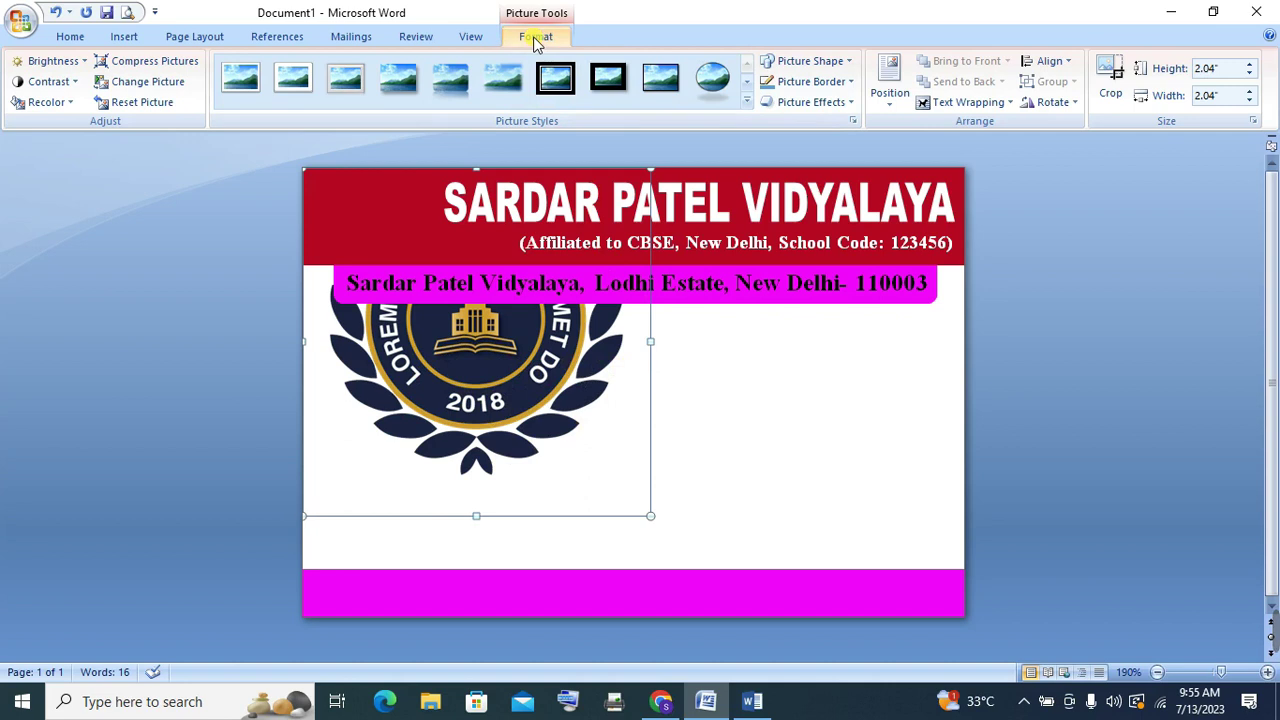
# - Set the logo In Front of Text, shrink it to 0.88", and place it on the banner's left end
pyautogui.click(1010, 104)
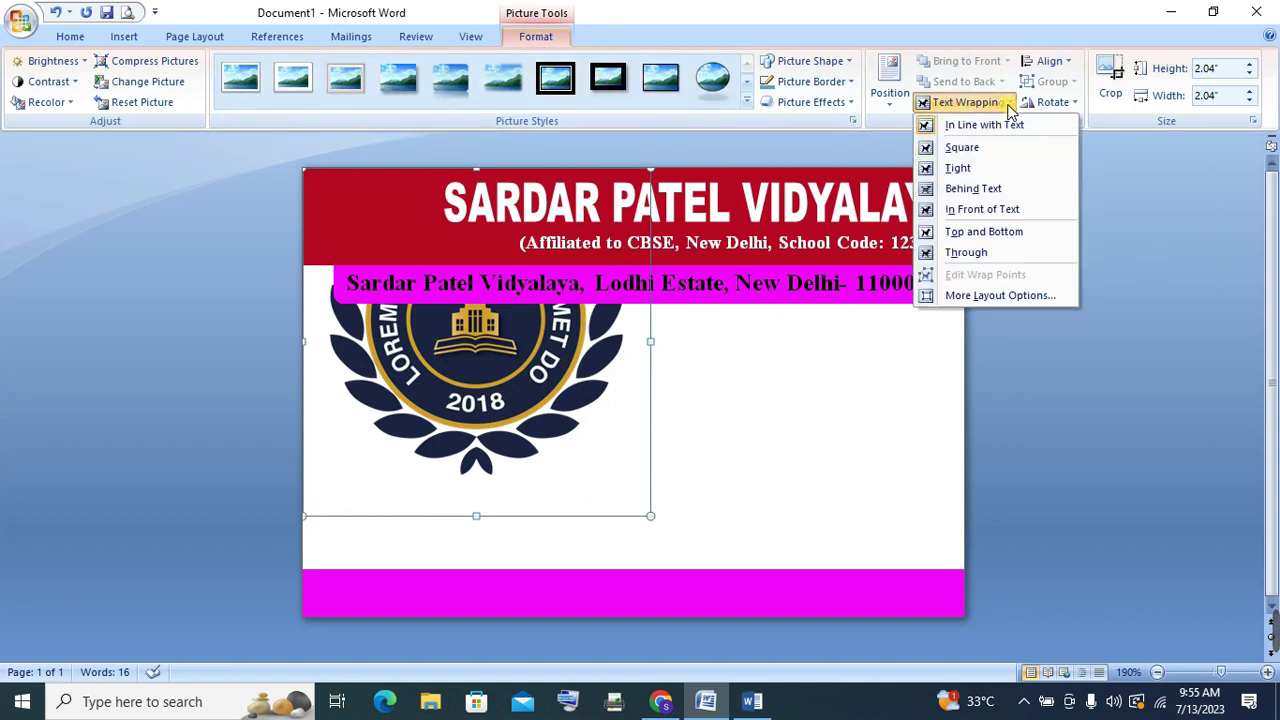
pyautogui.click(962, 210)
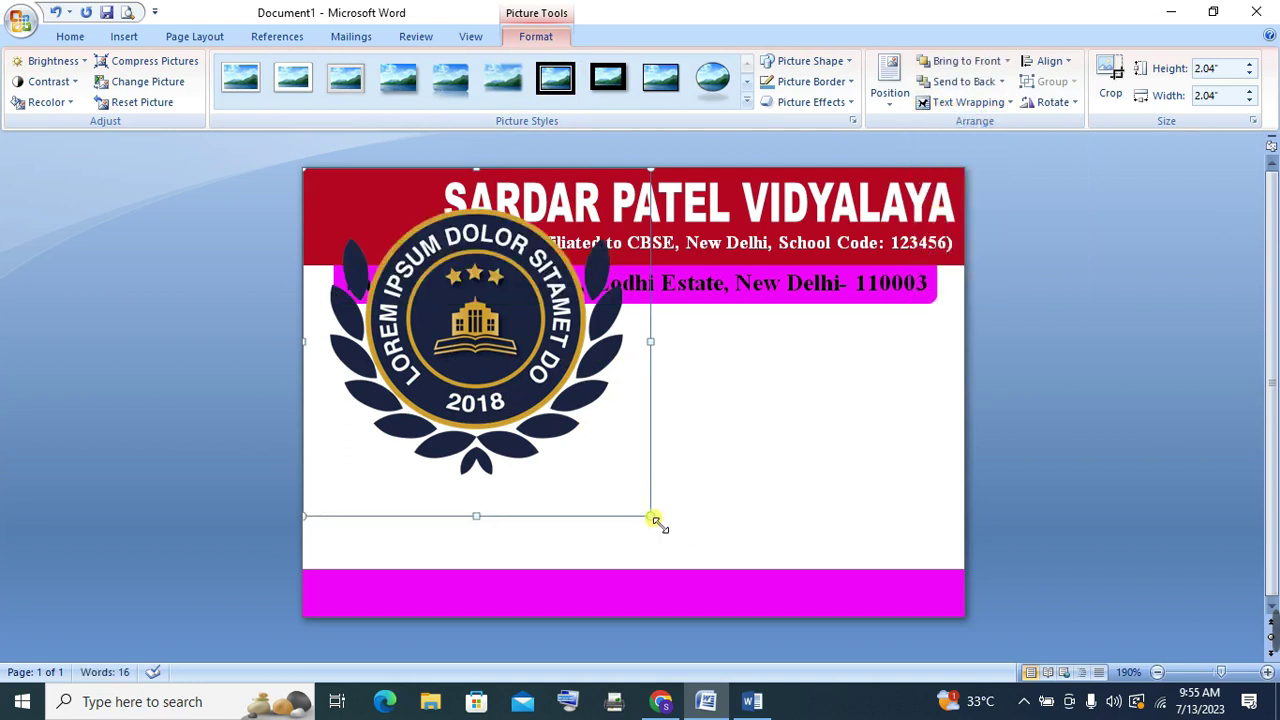
pyautogui.moveTo(652, 518); pyautogui.dragTo(482, 330)
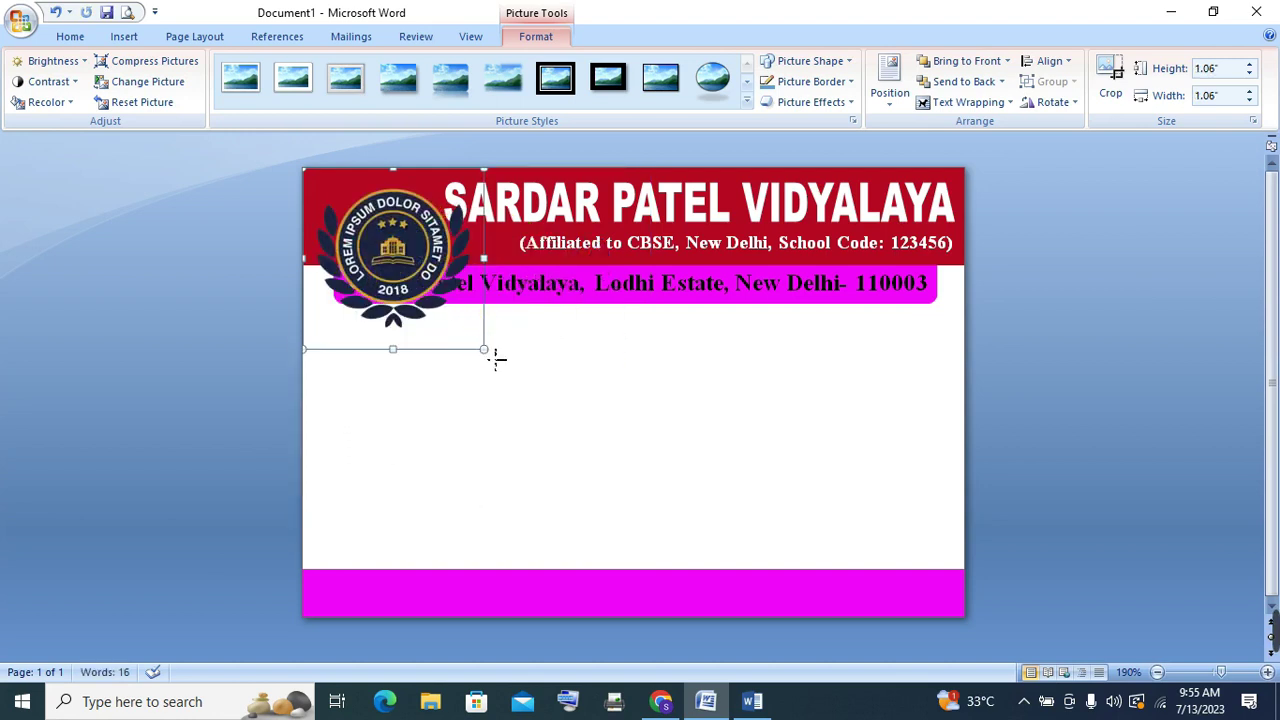
pyautogui.moveTo(486, 350); pyautogui.dragTo(455, 319)
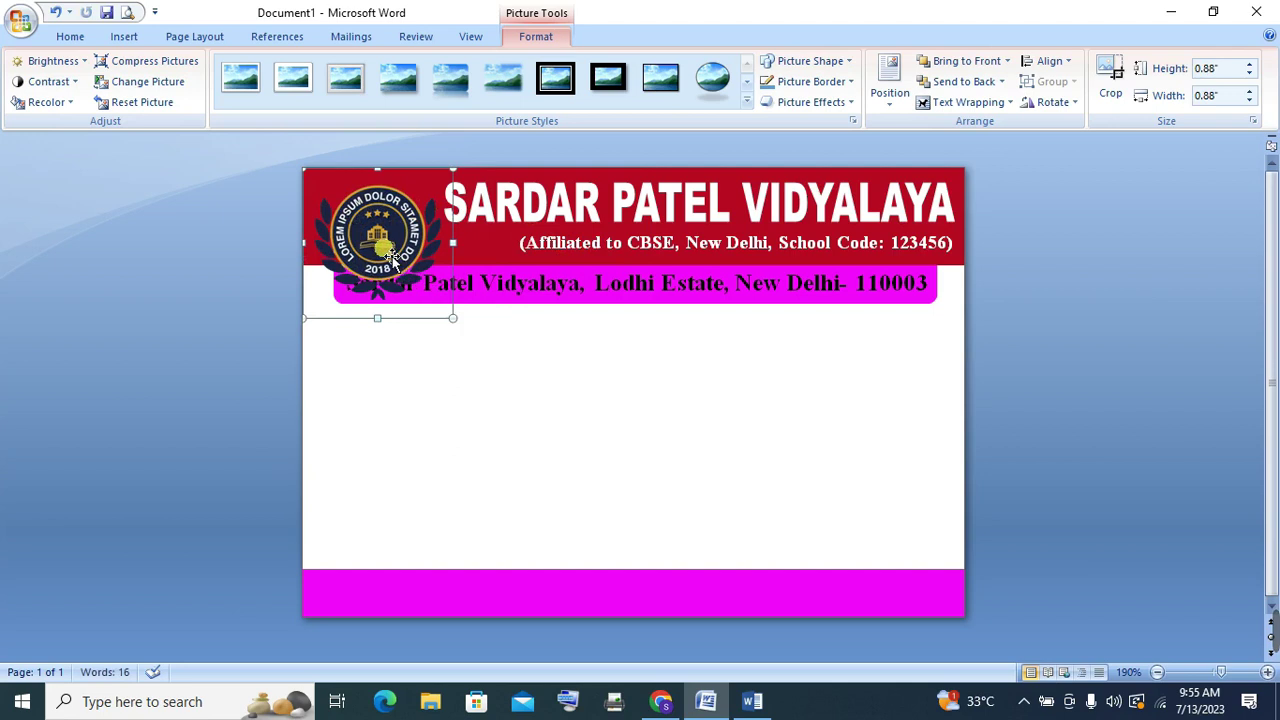
pyautogui.moveTo(392, 258); pyautogui.dragTo(383, 242)
pyautogui.click(535, 395)
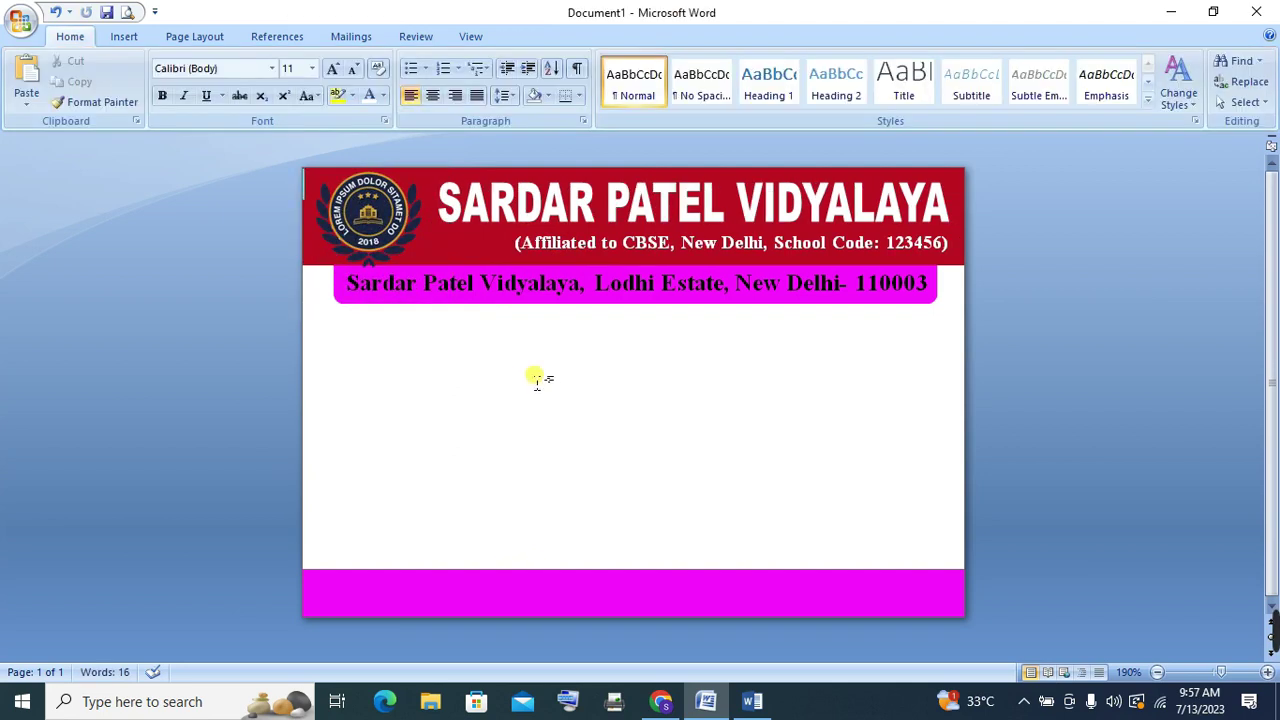
# - Draw a 0.98" × 0.82" rounded-rectangle photo frame at left, below the address strip
pyautogui.click(124, 37)
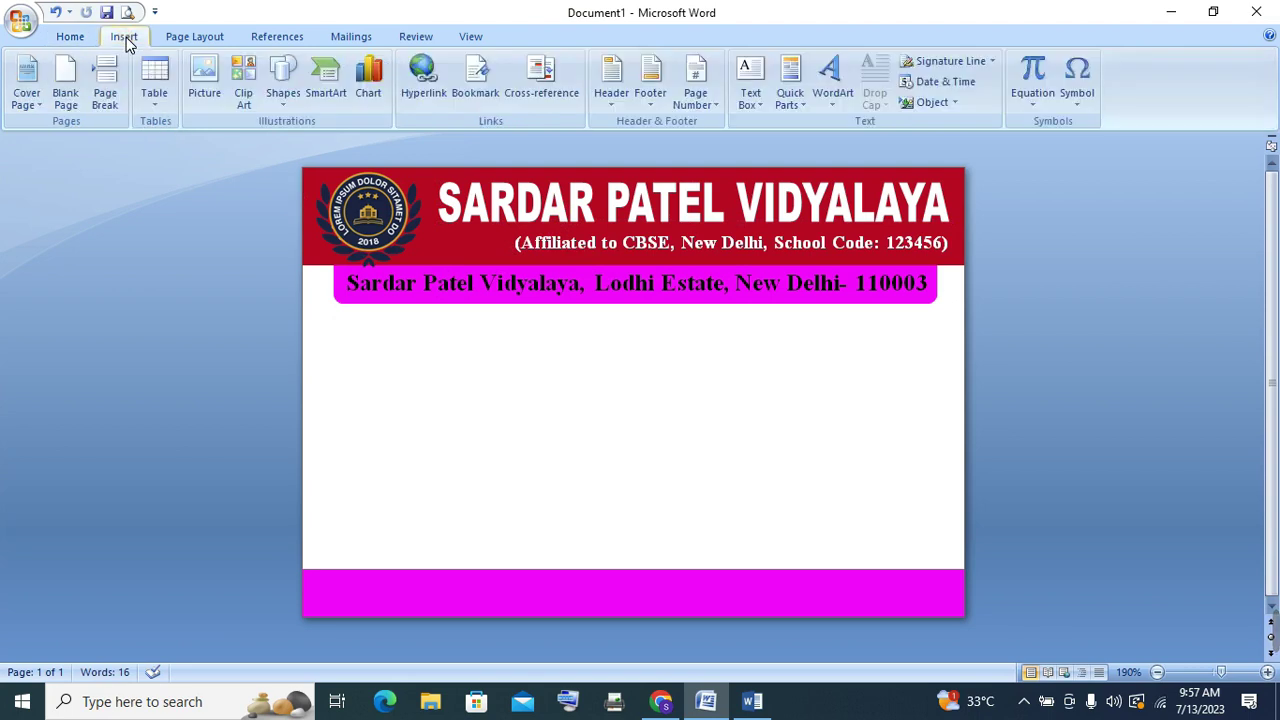
pyautogui.click(283, 98)
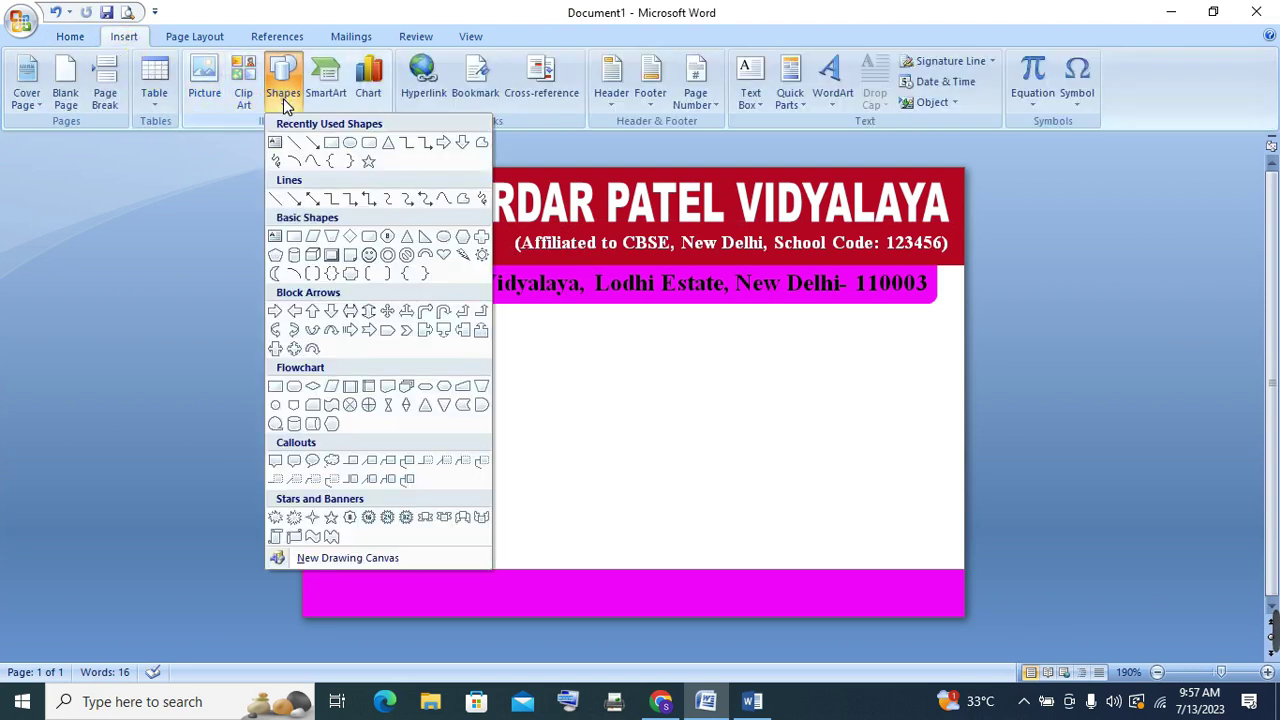
pyautogui.click(366, 146)
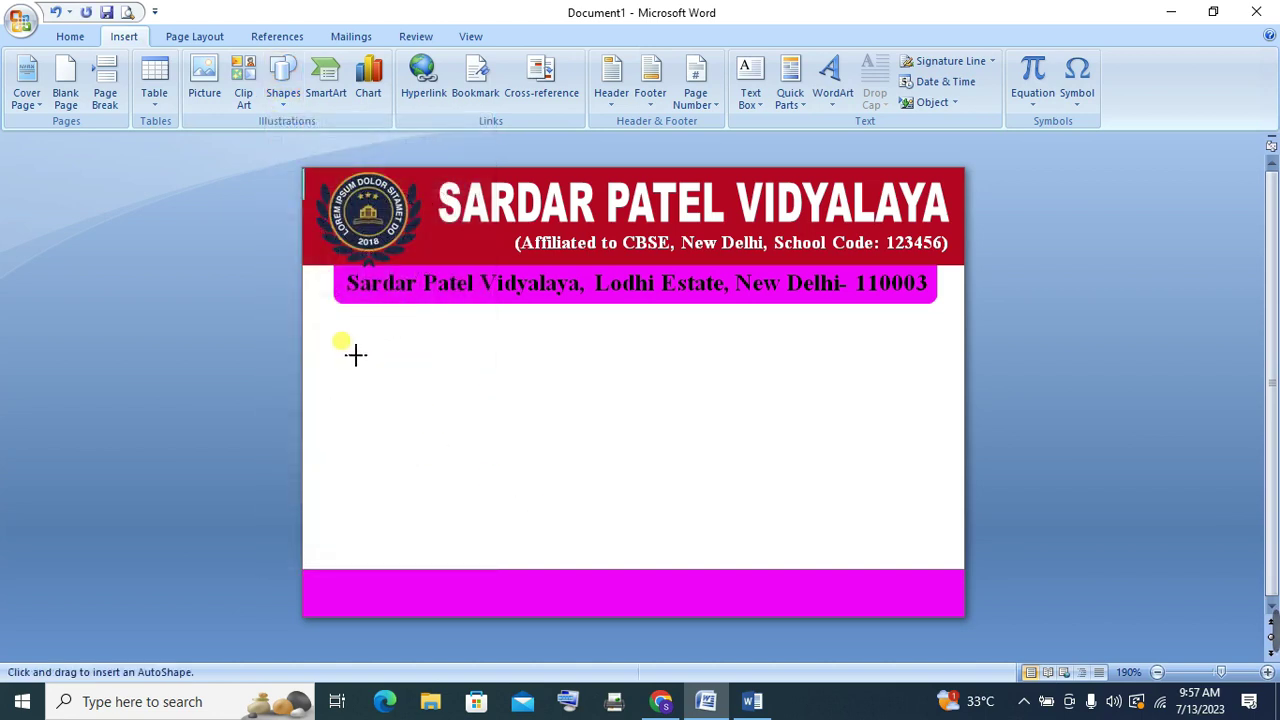
pyautogui.moveTo(343, 341); pyautogui.dragTo(491, 524)
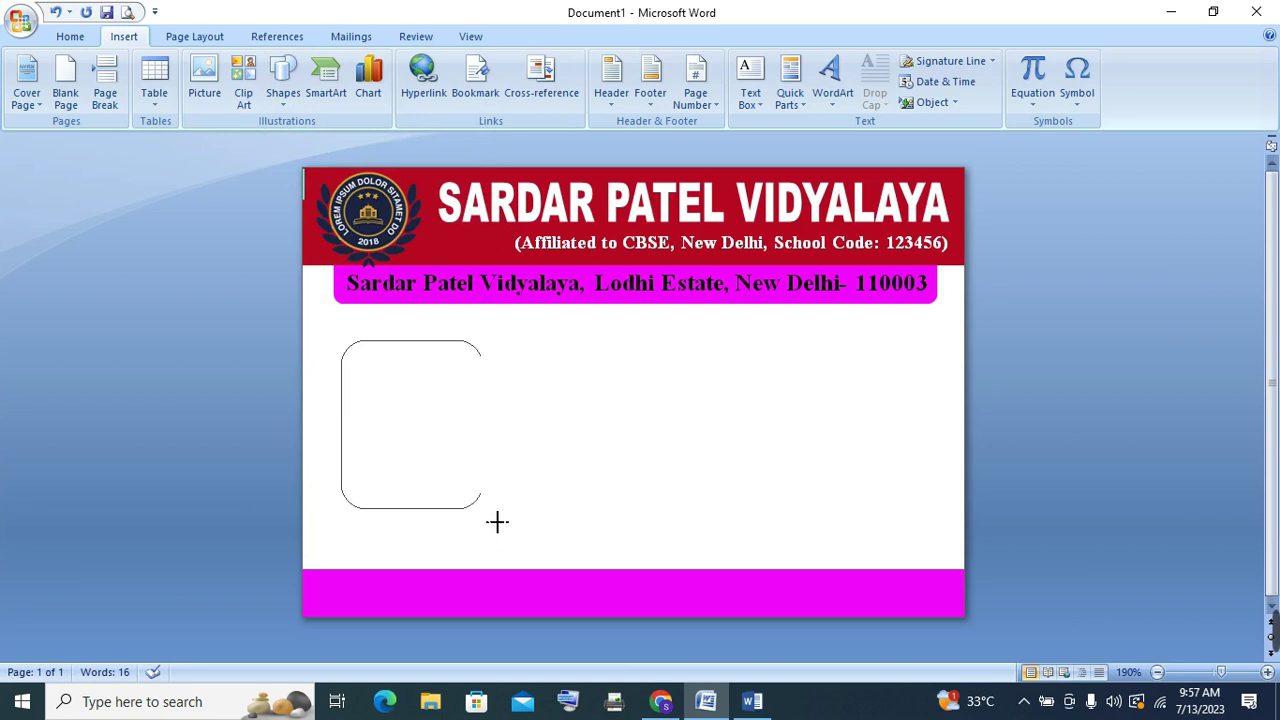
pyautogui.moveTo(491, 524); pyautogui.dragTo(483, 510)
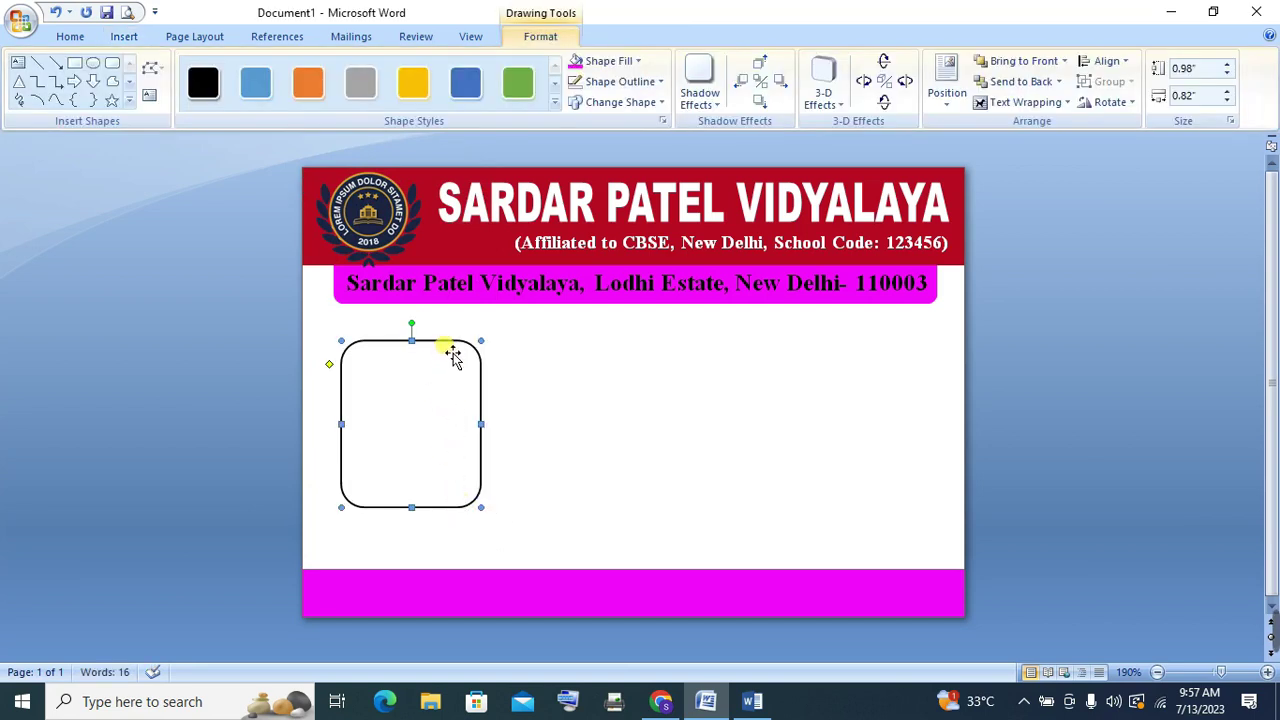
pyautogui.moveTo(435, 361); pyautogui.dragTo(434, 356)
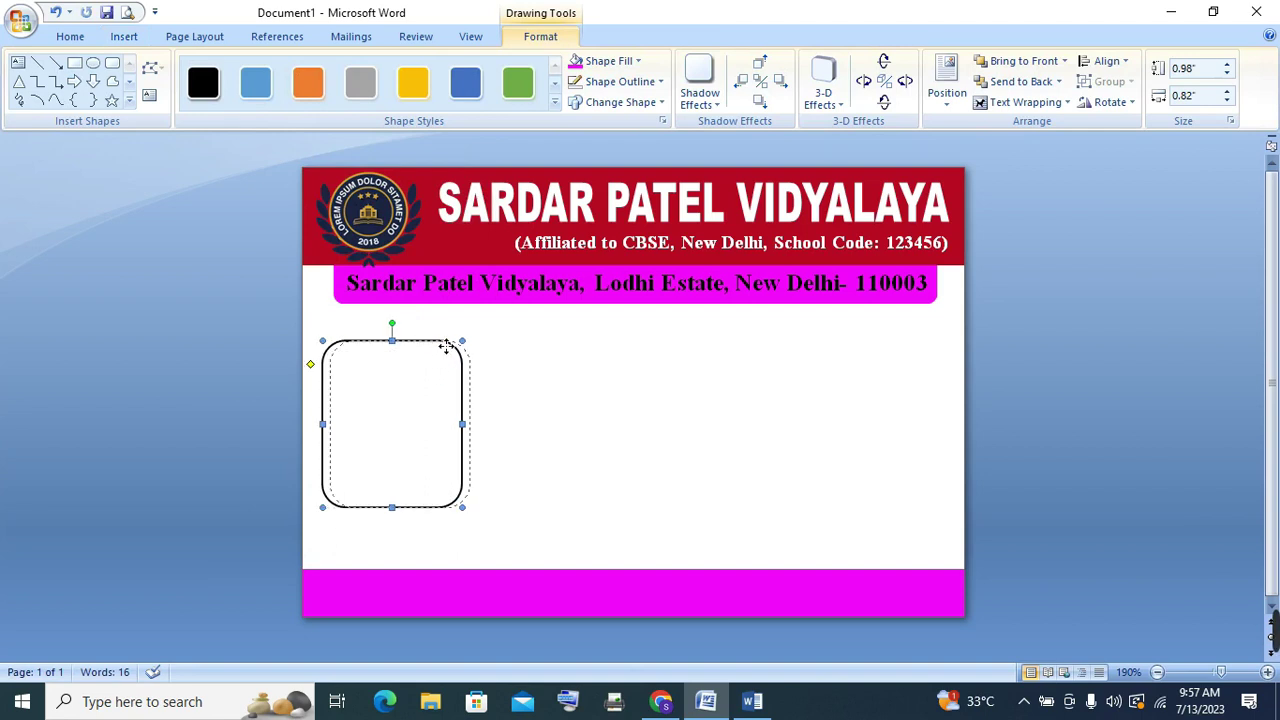
pyautogui.moveTo(447, 346); pyautogui.dragTo(447, 344)
pyautogui.click(441, 345)
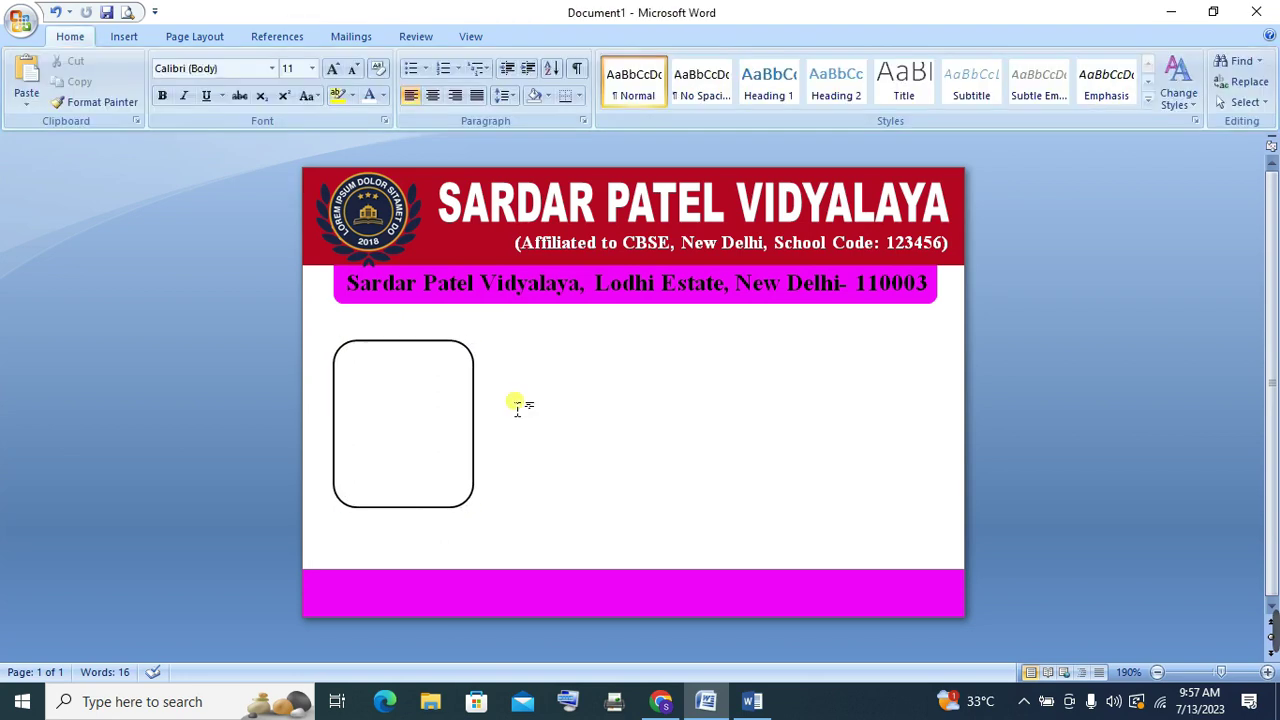
pyautogui.click(418, 352)
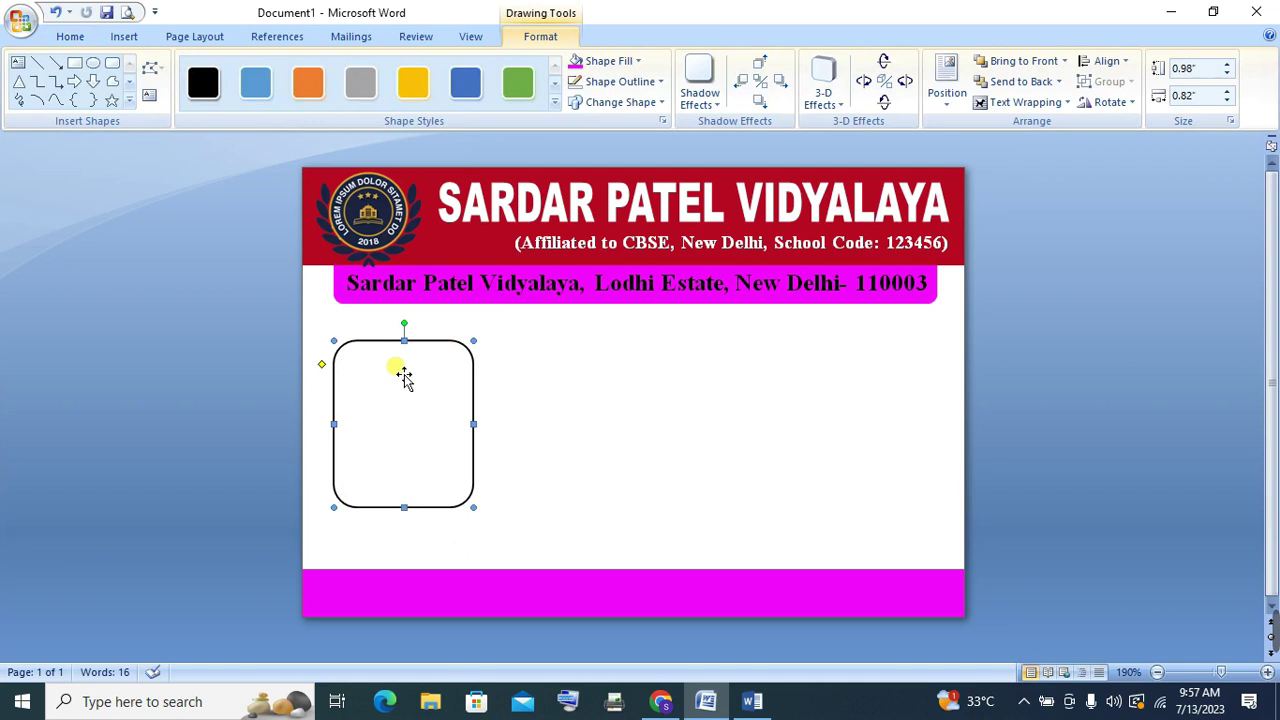
# - Fill the rounded frame with the passport photo from the Desktop folder
pyautogui.click(634, 61)
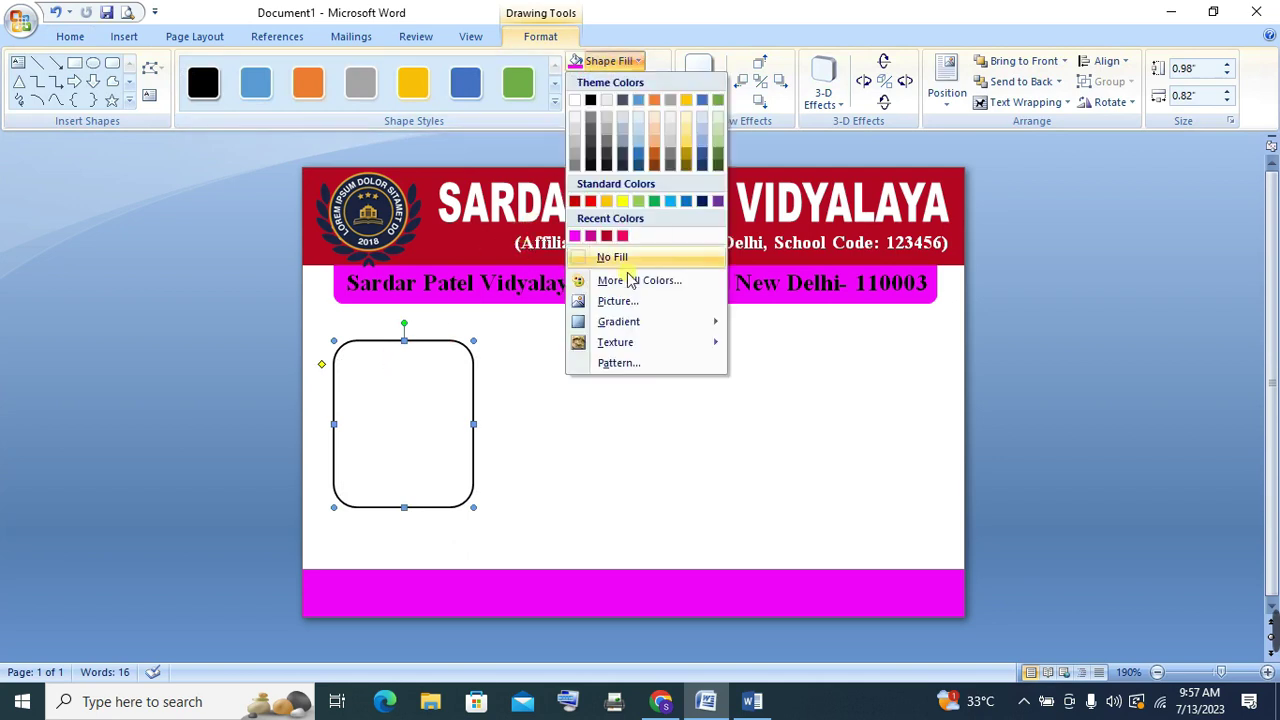
pyautogui.click(616, 302)
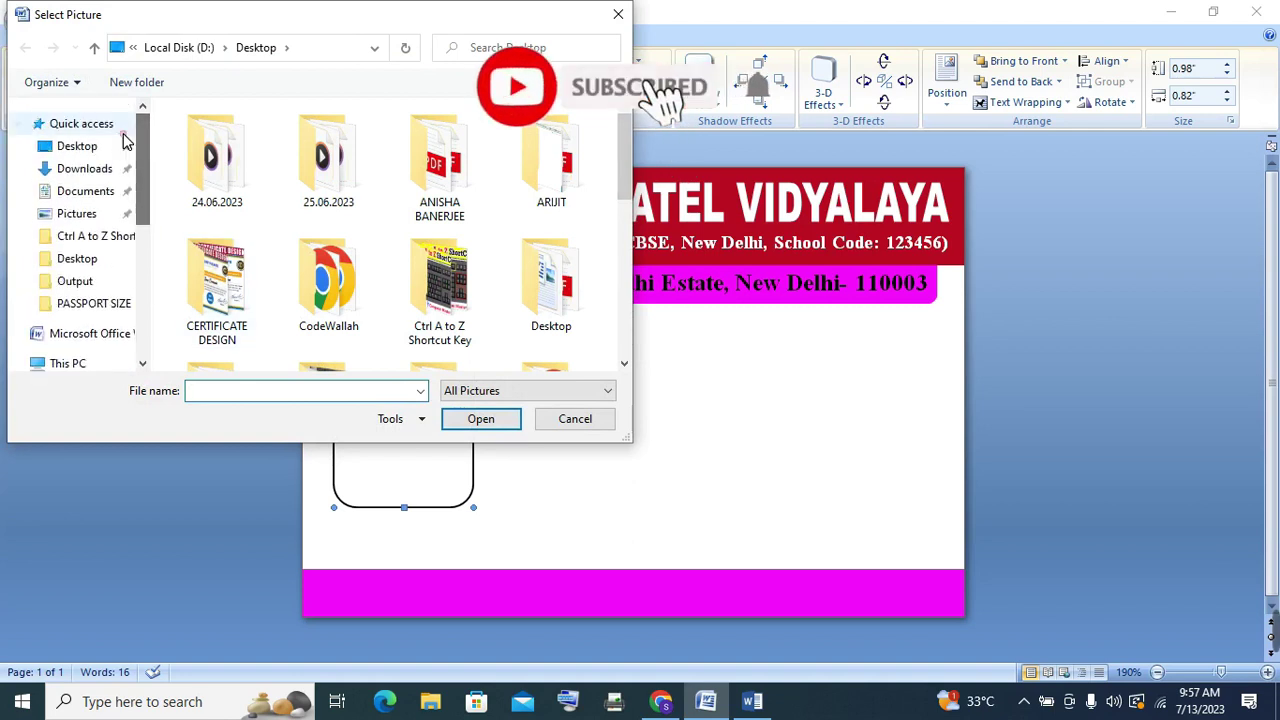
pyautogui.click(80, 146)
pyautogui.scroll(-5, 371, 250)
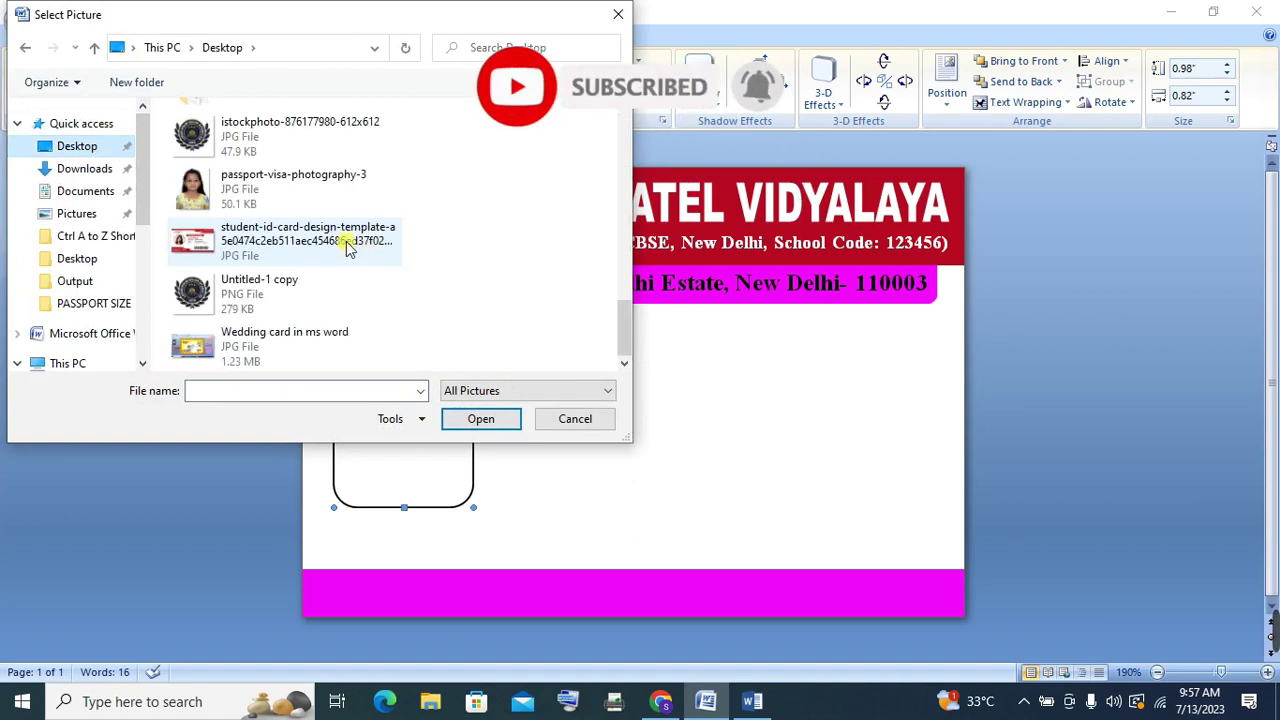
pyautogui.doubleClick(262, 203)
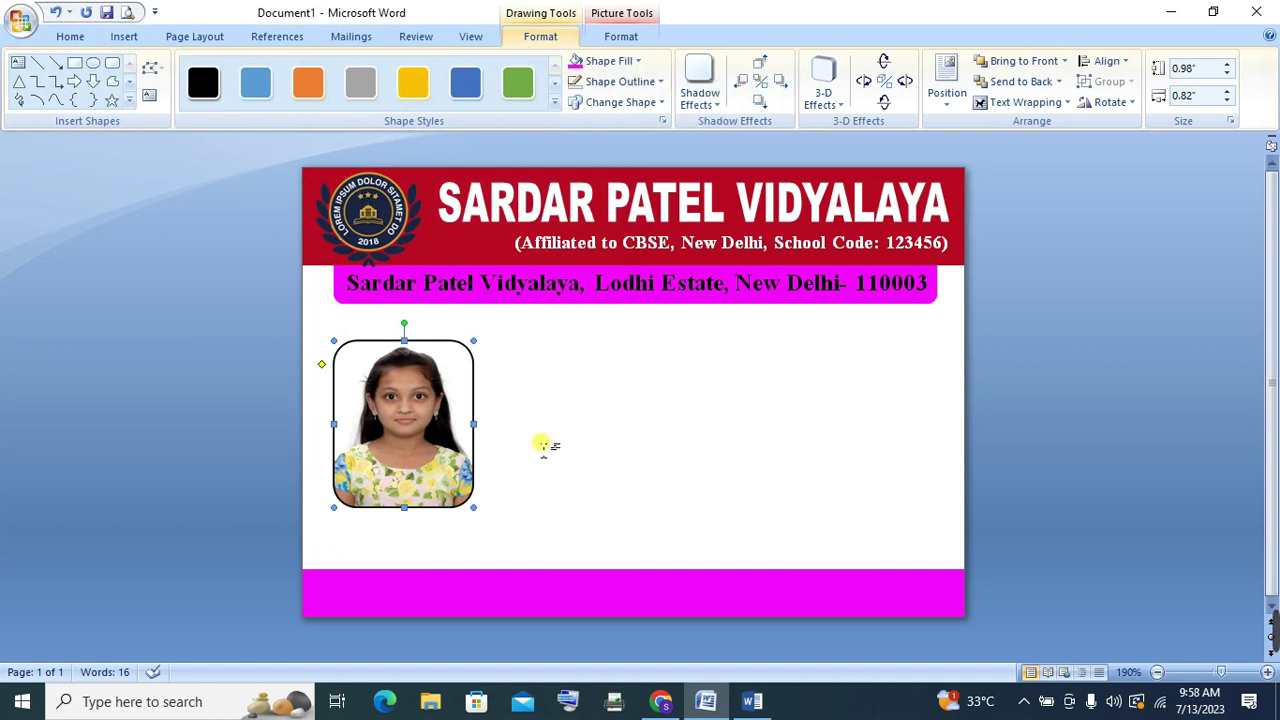
# - Give the photo frame a purple outline 1 pt thick
pyautogui.click(660, 82)
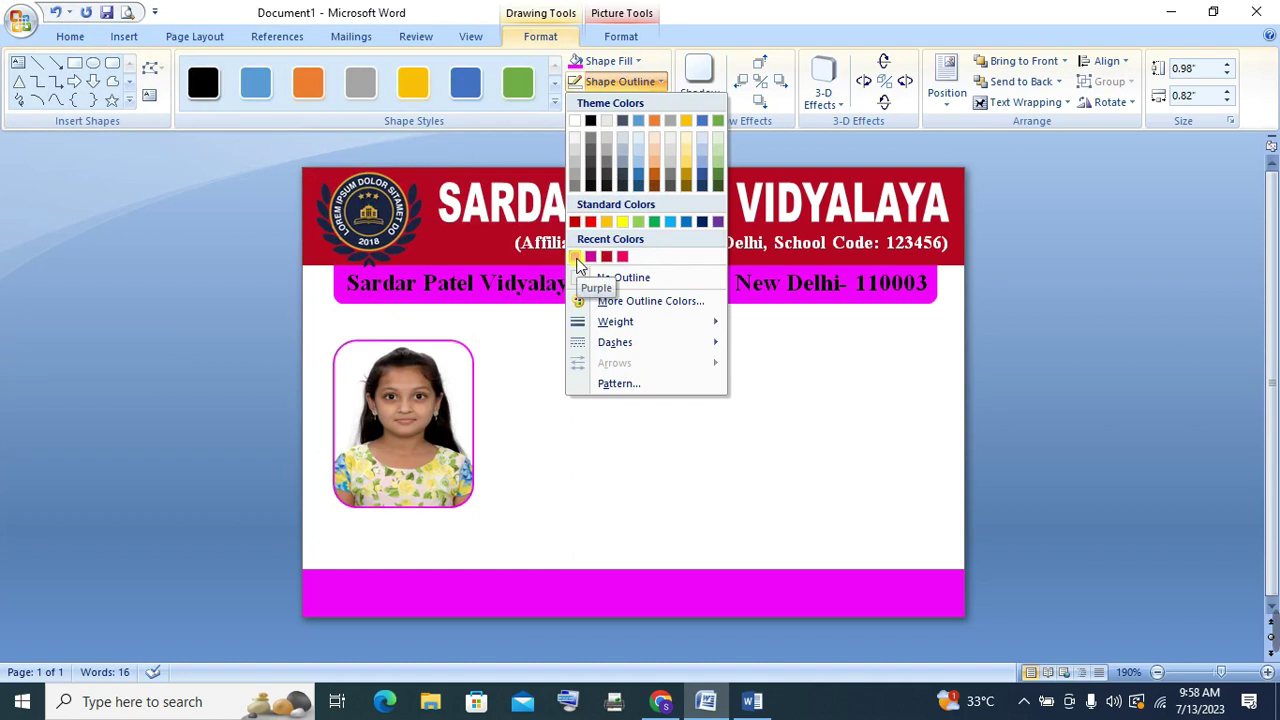
pyautogui.click(576, 258)
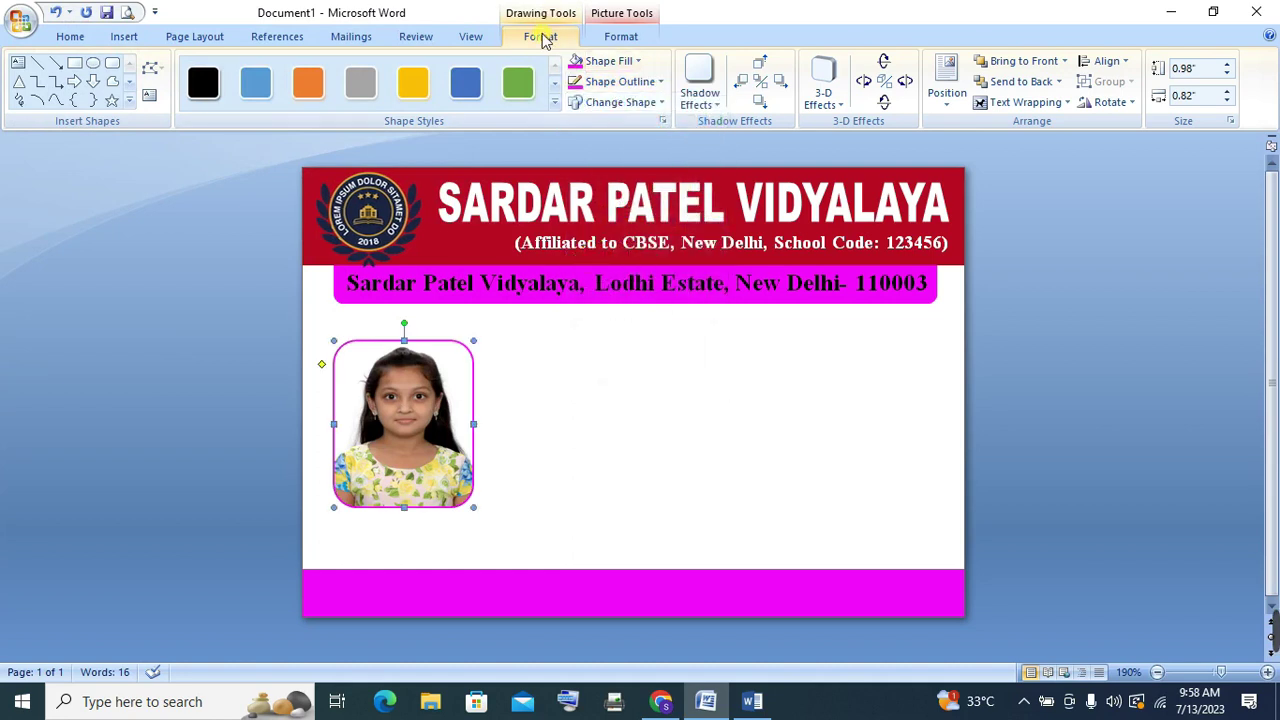
pyautogui.click(655, 82)
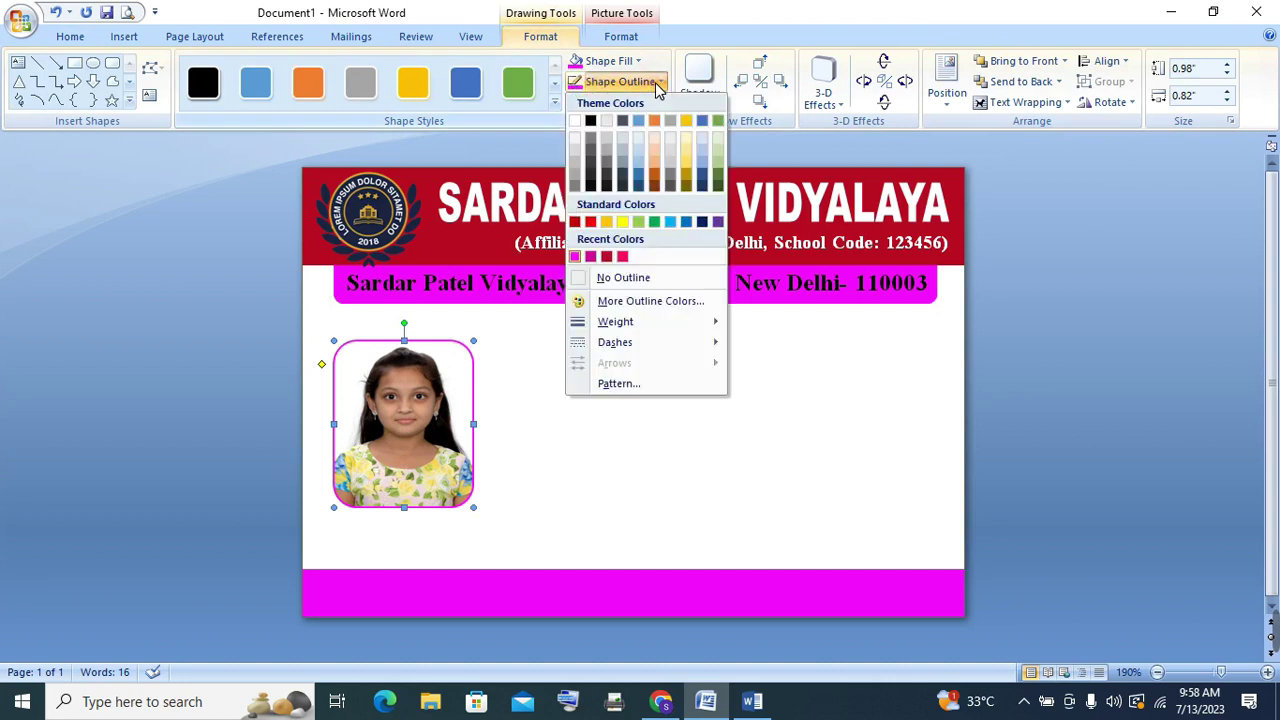
pyautogui.moveTo(615, 321)
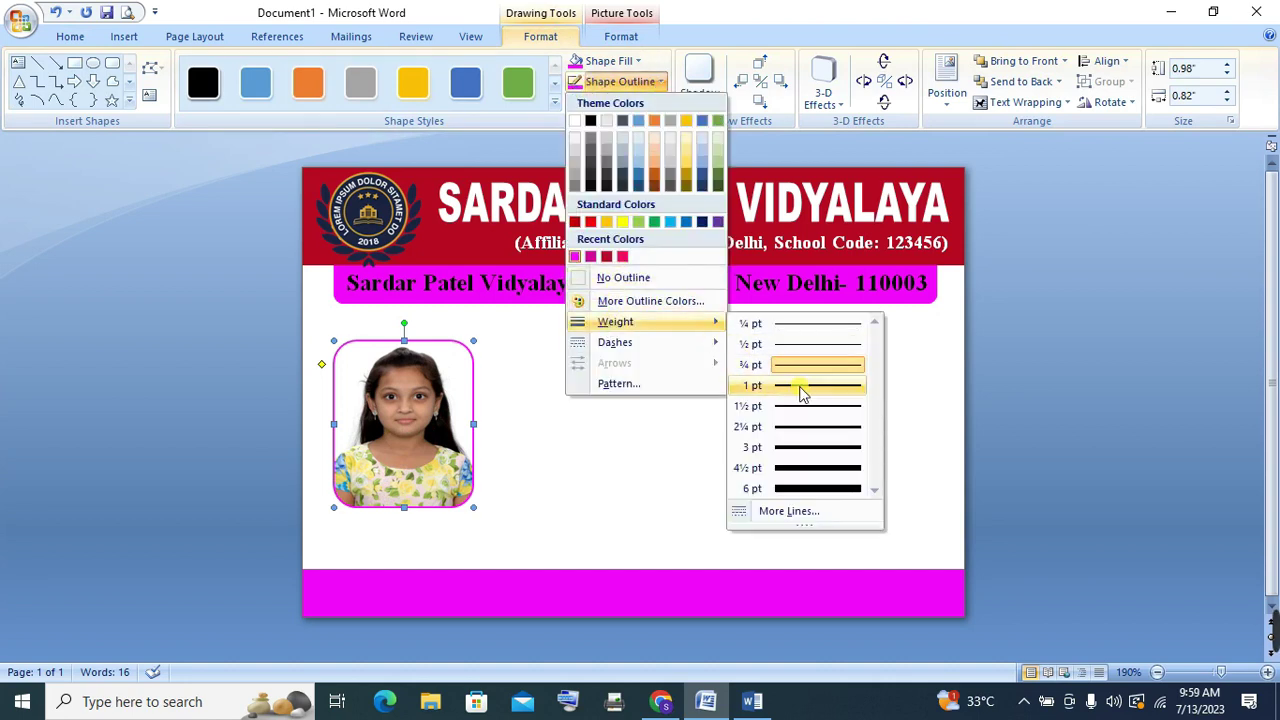
pyautogui.click(803, 405)
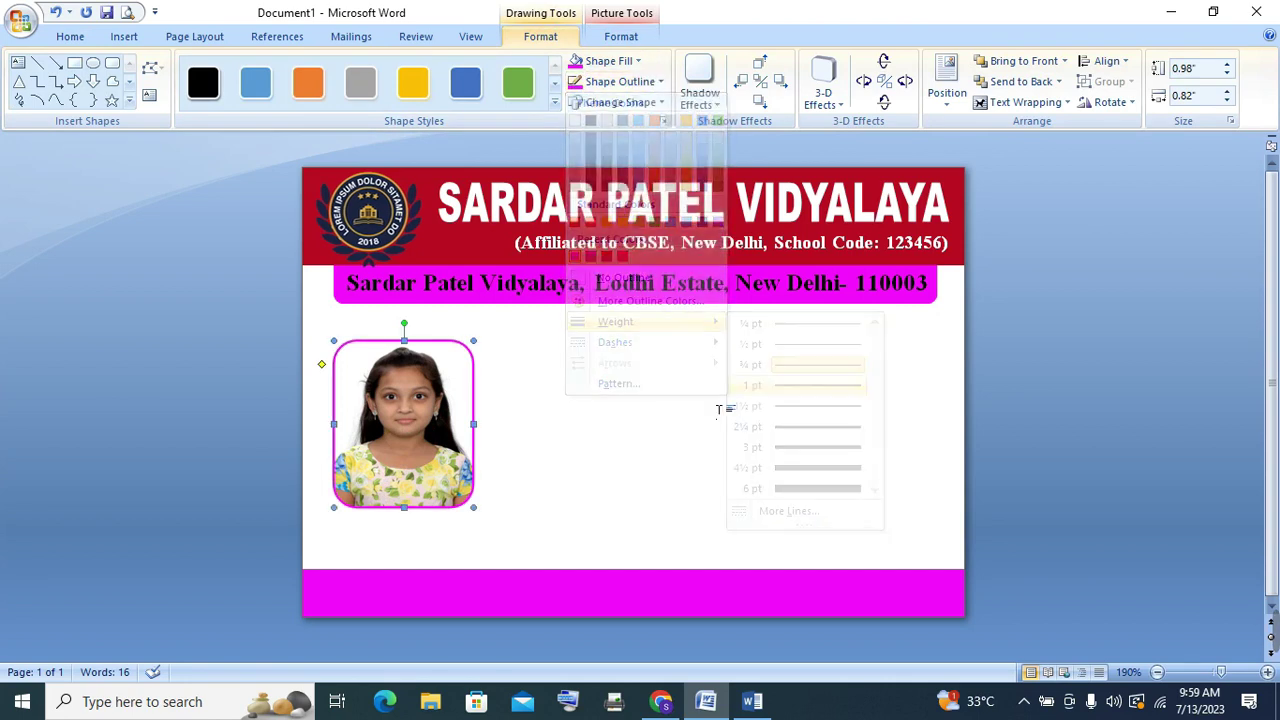
pyautogui.click(622, 445)
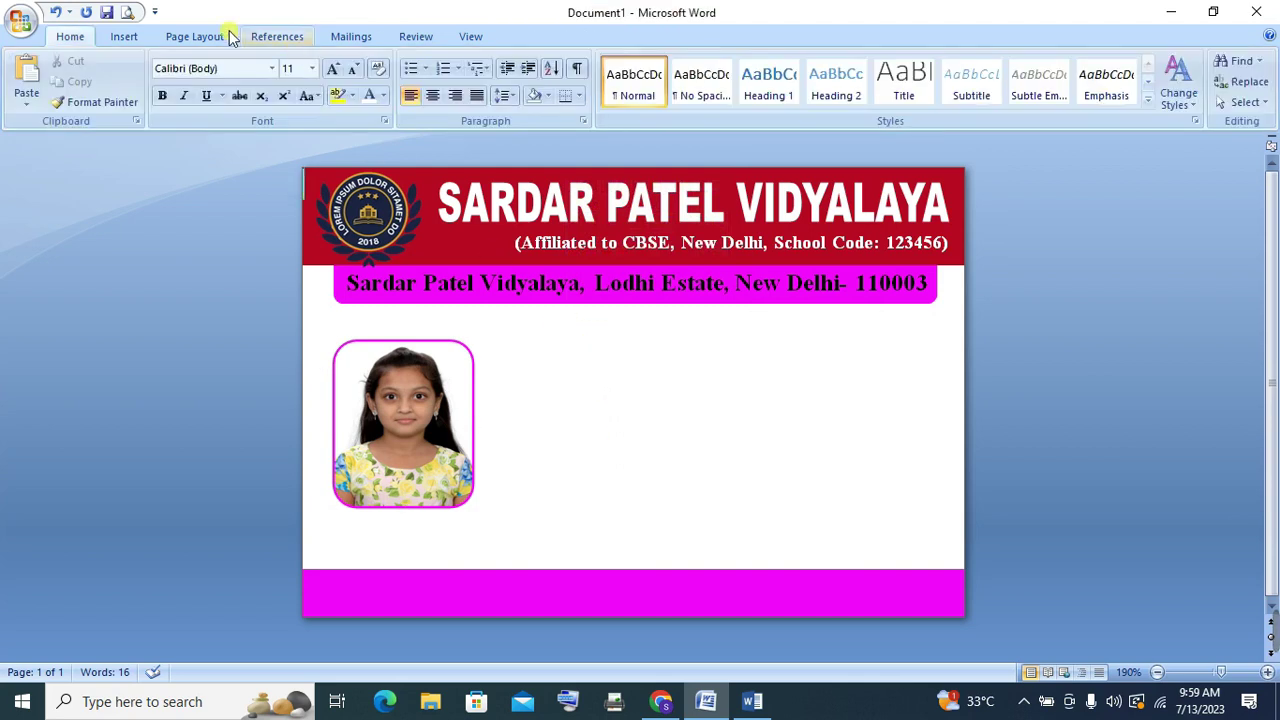
# - Draw a text box right of the photo with no fill and no outline
pyautogui.click(125, 42)
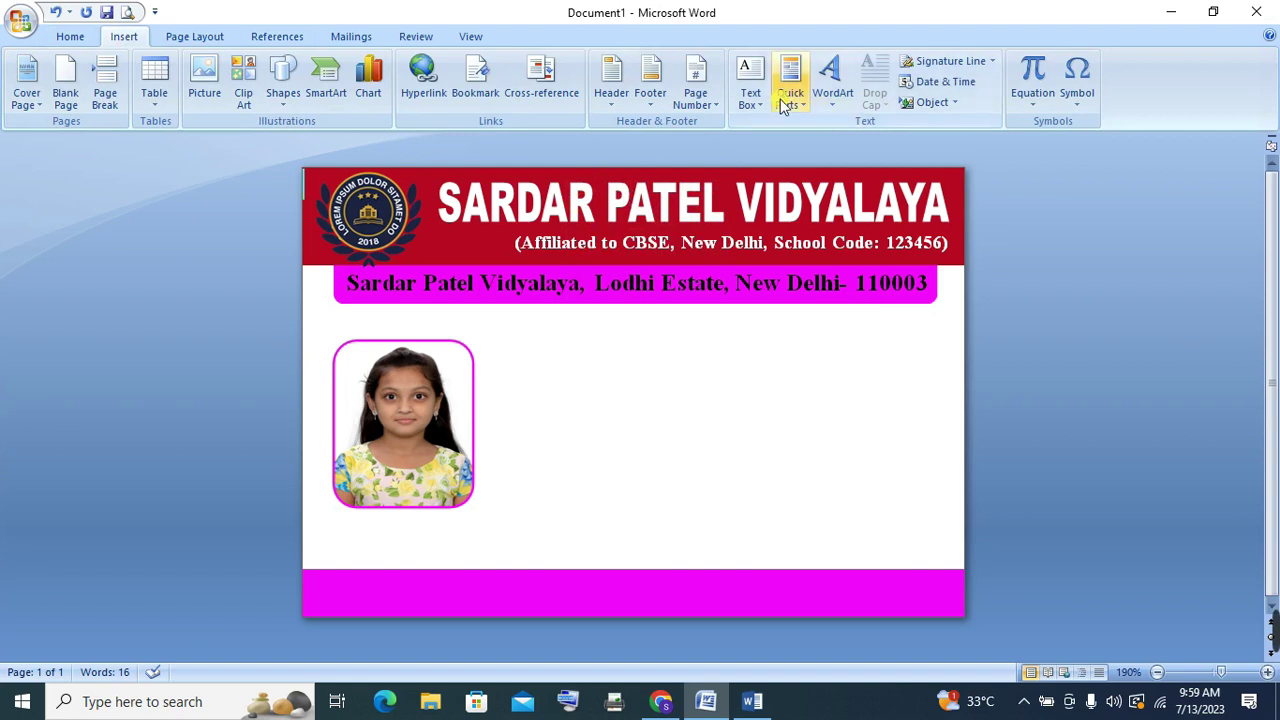
pyautogui.click(745, 108)
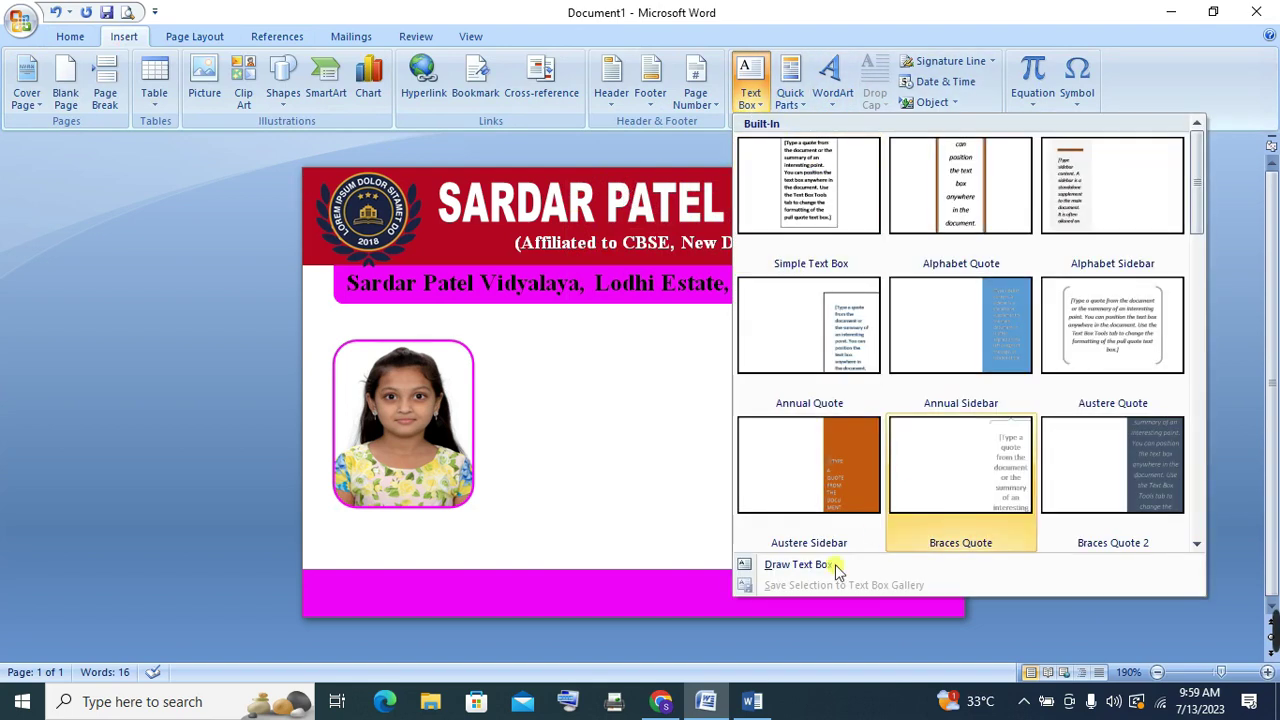
pyautogui.click(784, 566)
pyautogui.moveTo(503, 341); pyautogui.dragTo(777, 563)
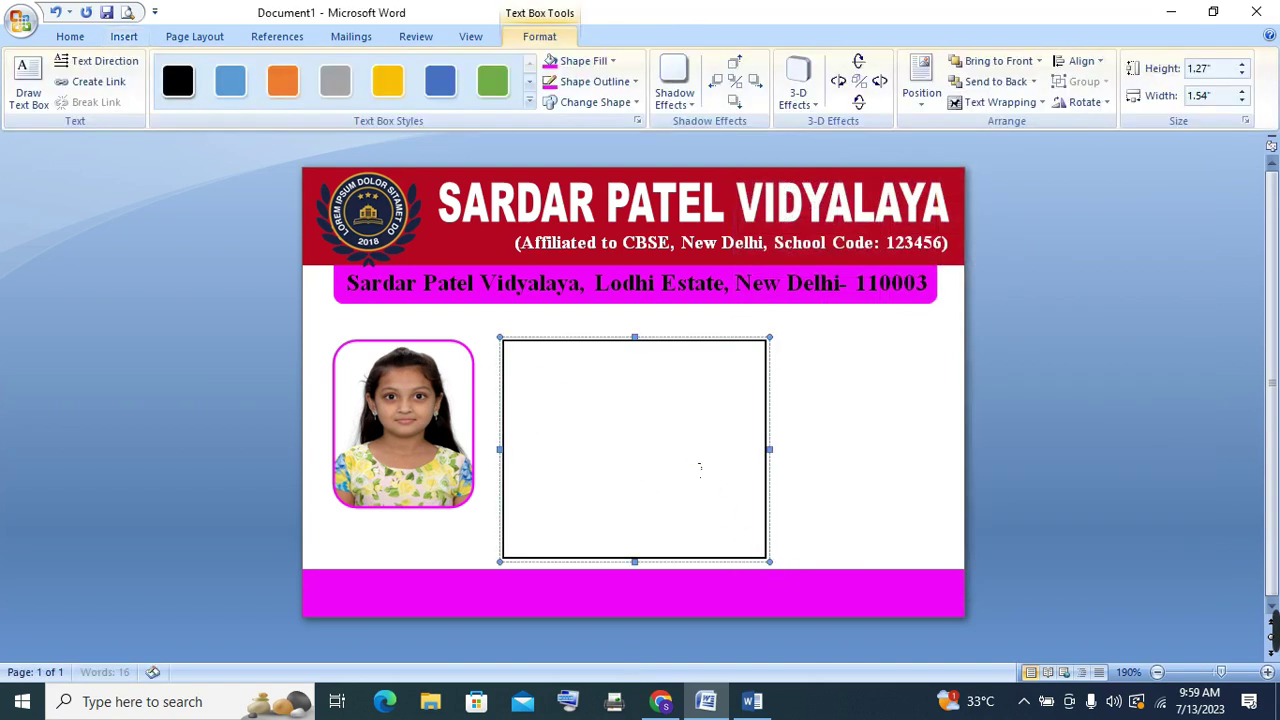
pyautogui.click(617, 63)
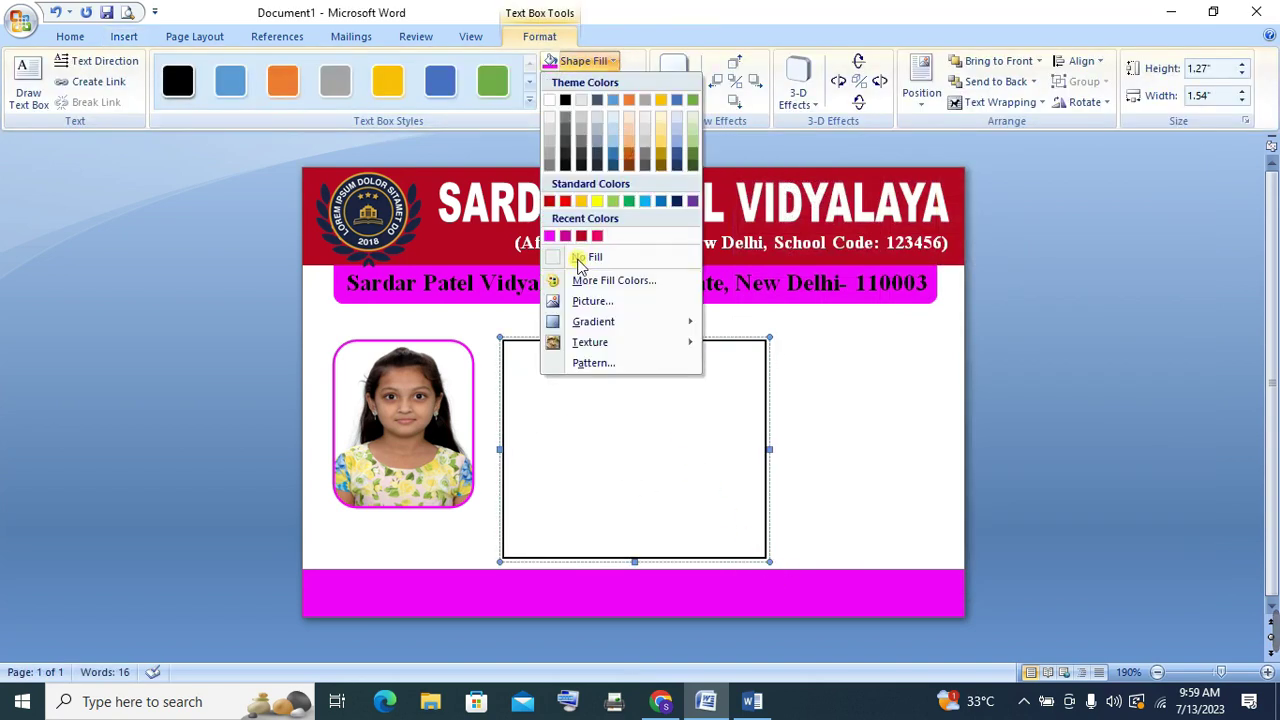
pyautogui.click(583, 254)
pyautogui.click(603, 84)
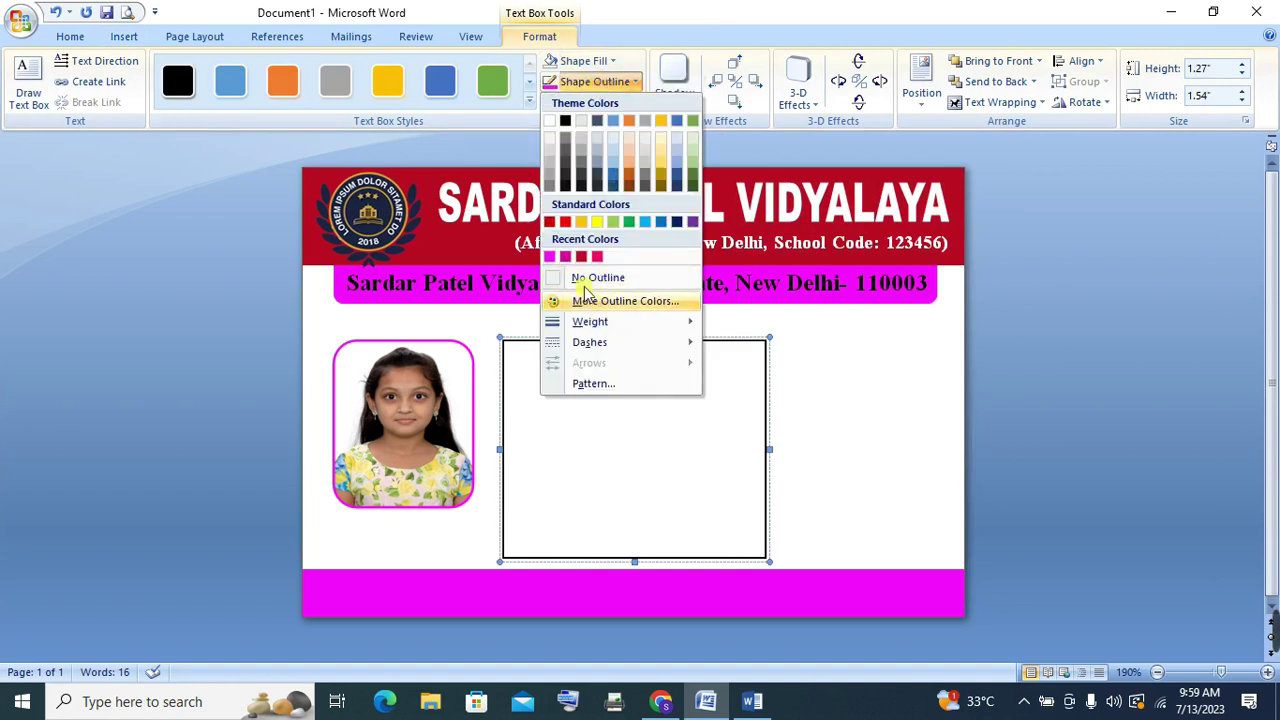
pyautogui.click(586, 284)
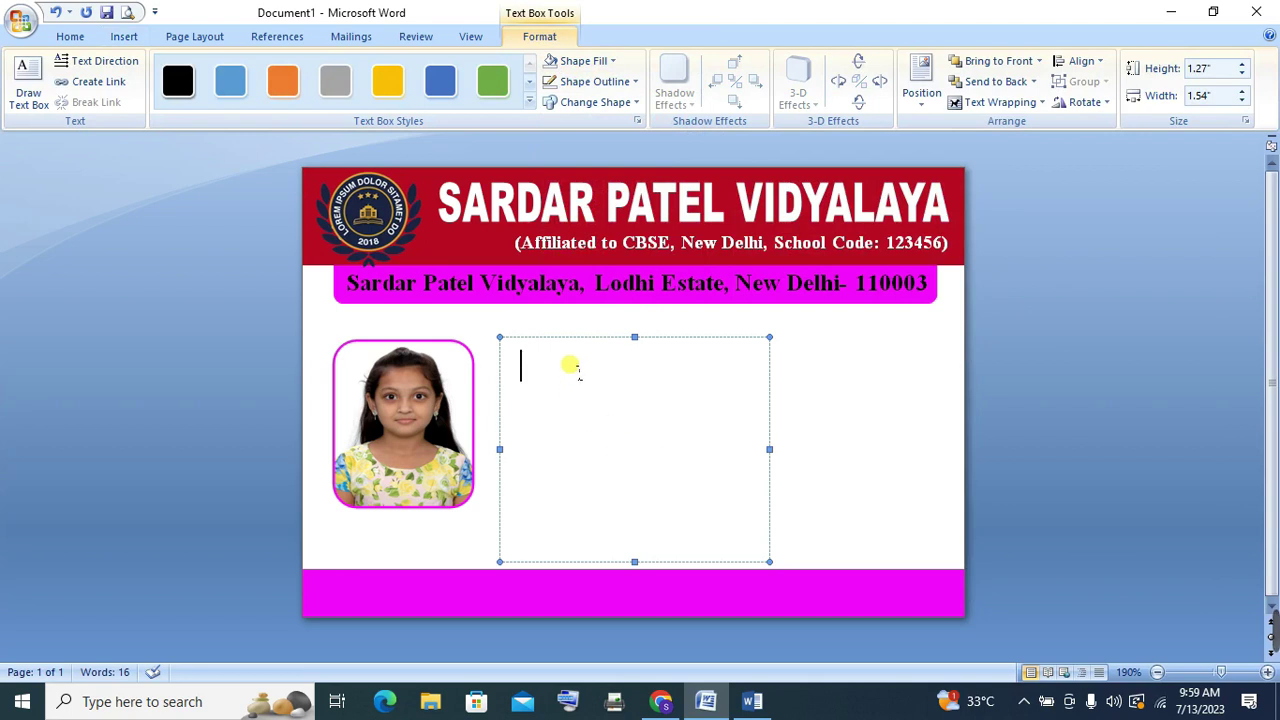
# - Paste the Student ID to Emergency Call labels and remove the space after each paragraph
pyautogui.write('Student ID Student Name Father’s Name Class Session')
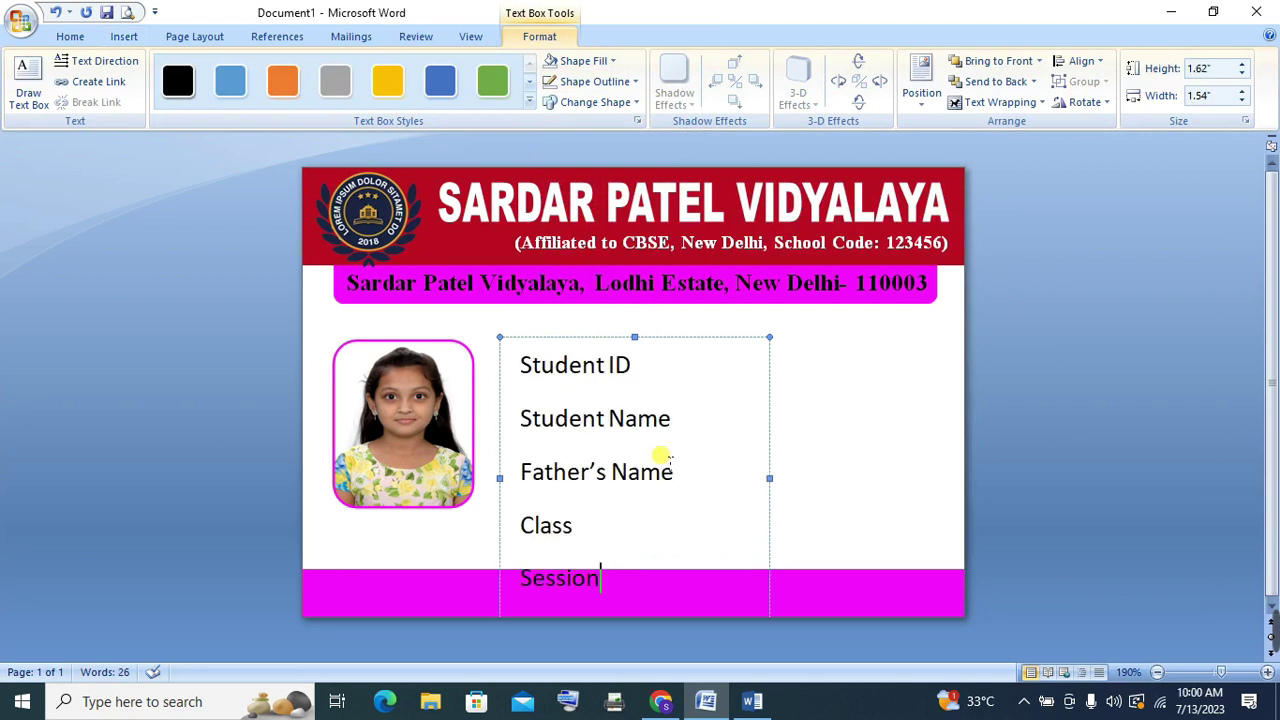
pyautogui.hotkey('ctrl', 'a')
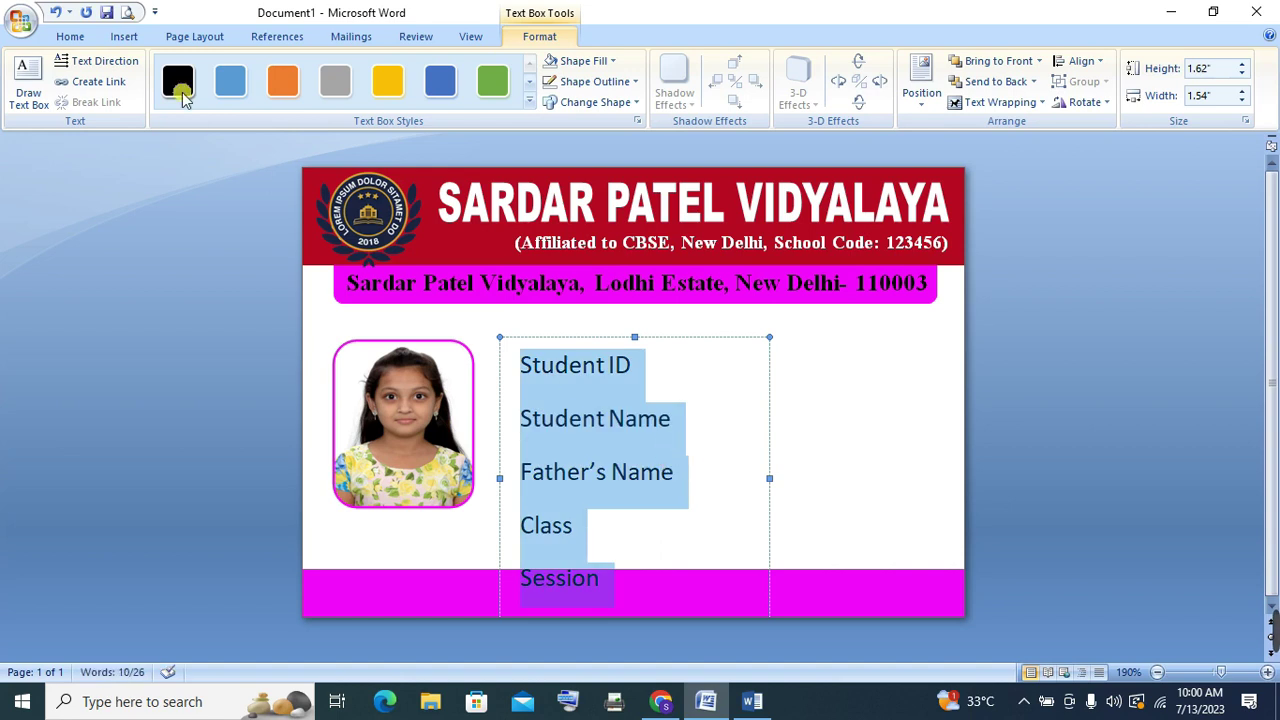
pyautogui.click(70, 36)
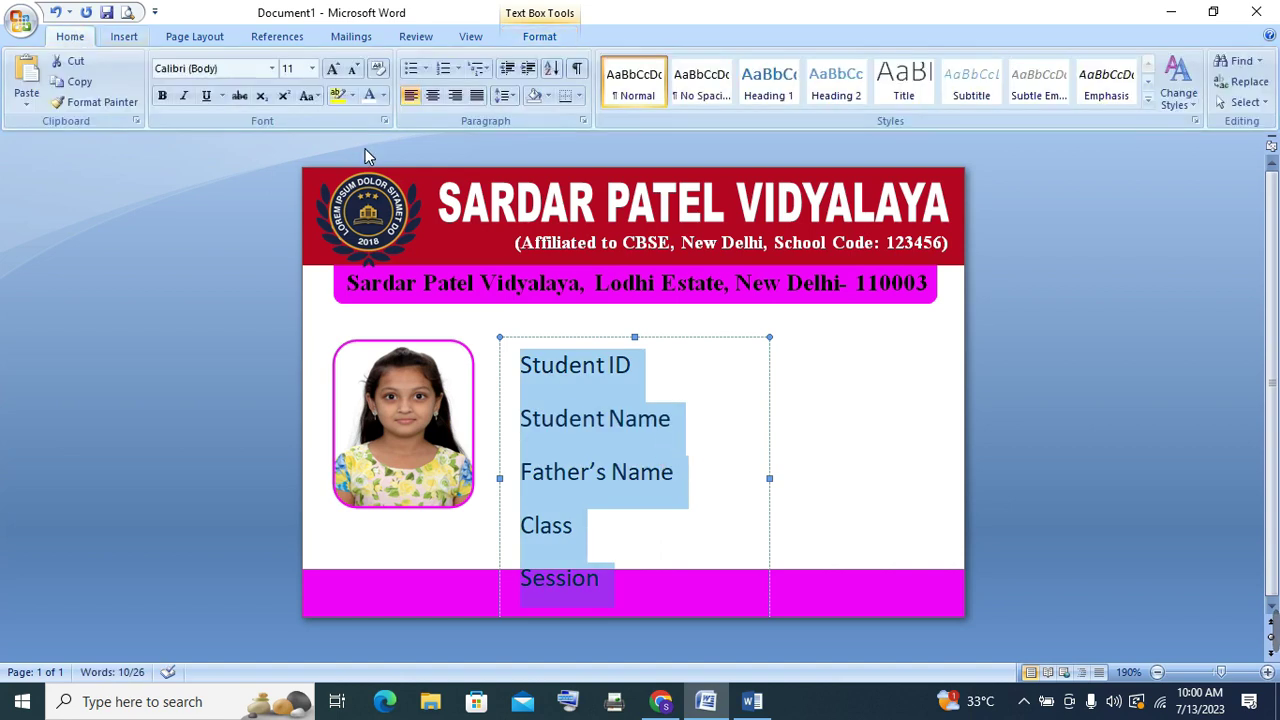
pyautogui.click(505, 95)
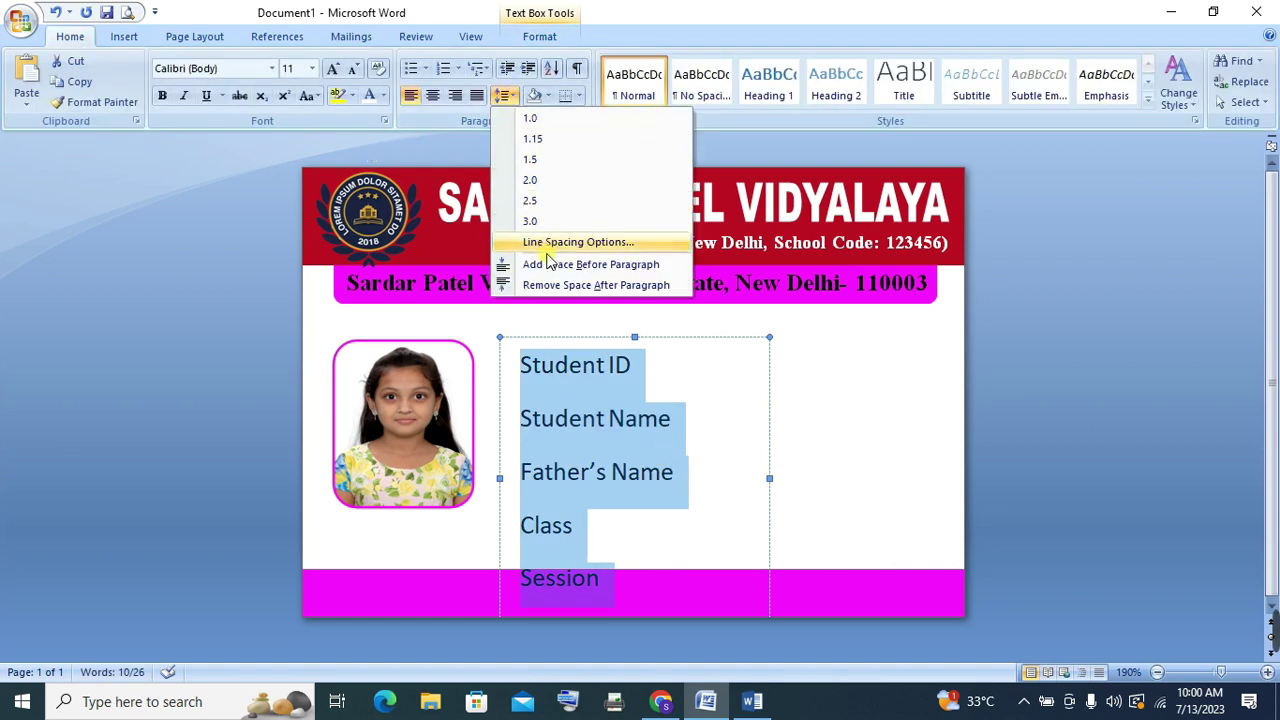
pyautogui.click(569, 287)
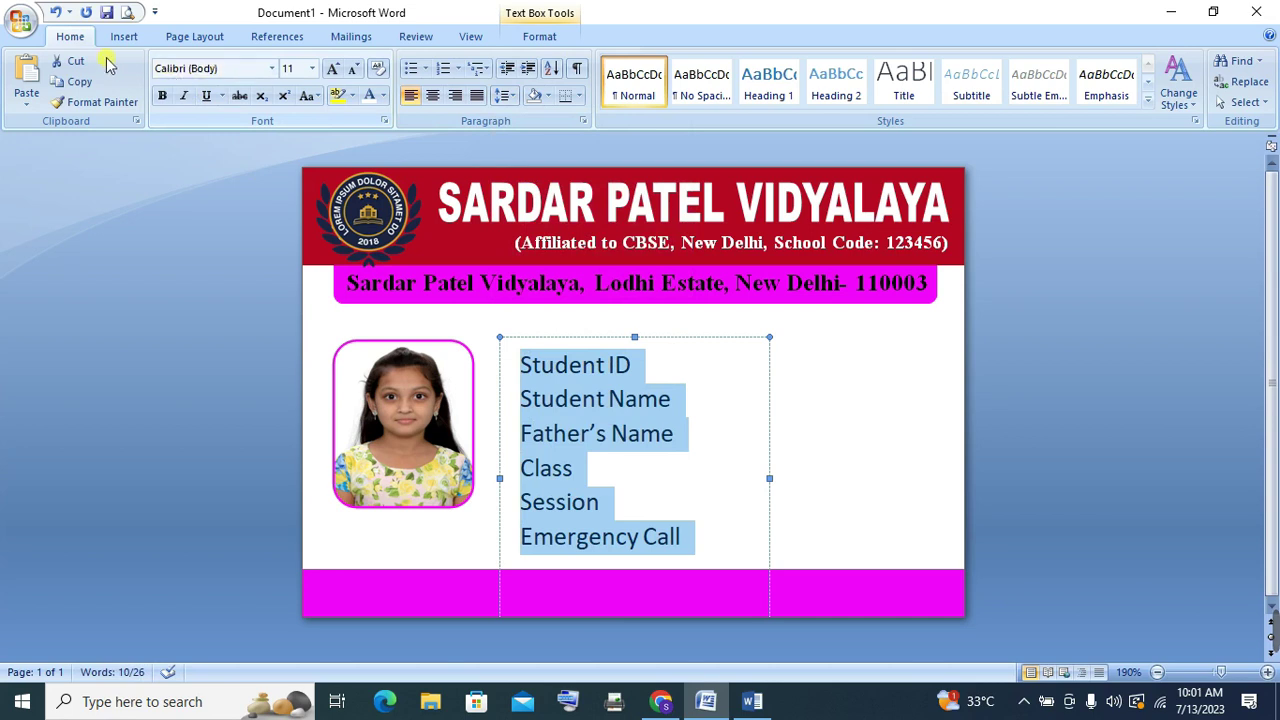
# - Apply a bold all-caps font to the student labels
pyautogui.click(279, 70)
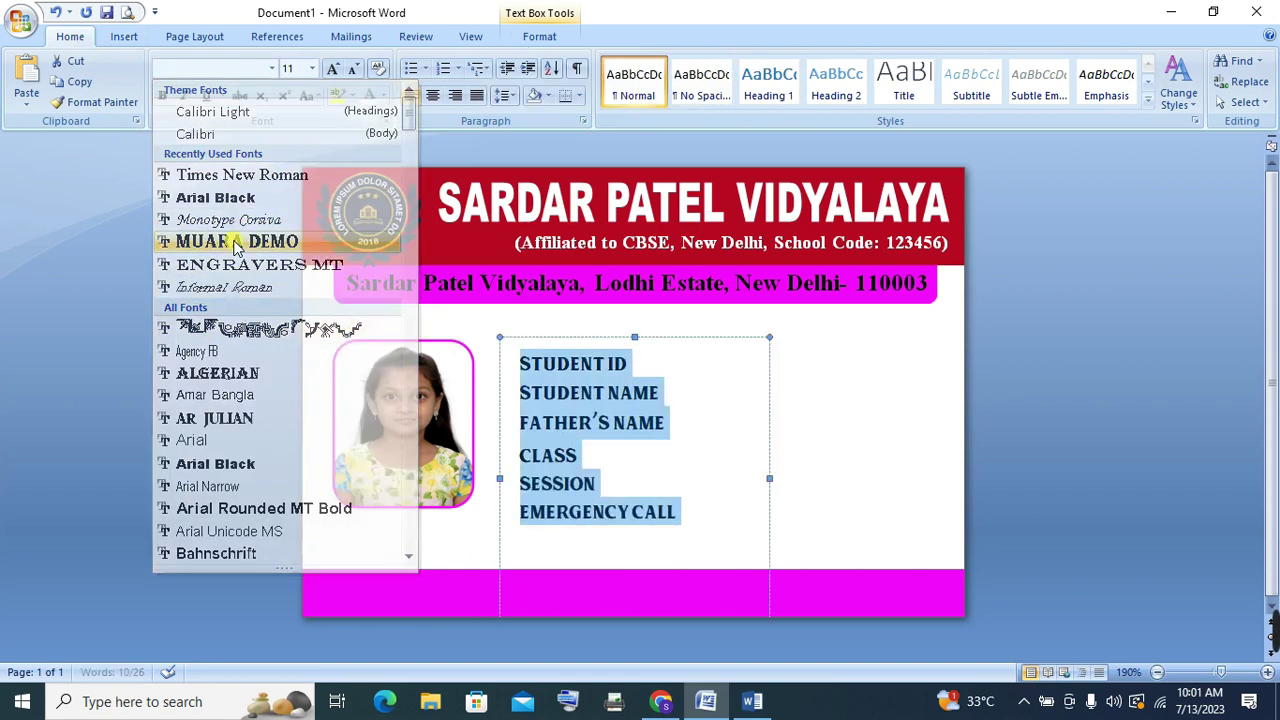
pyautogui.press('Escape')
pyautogui.click(627, 343)
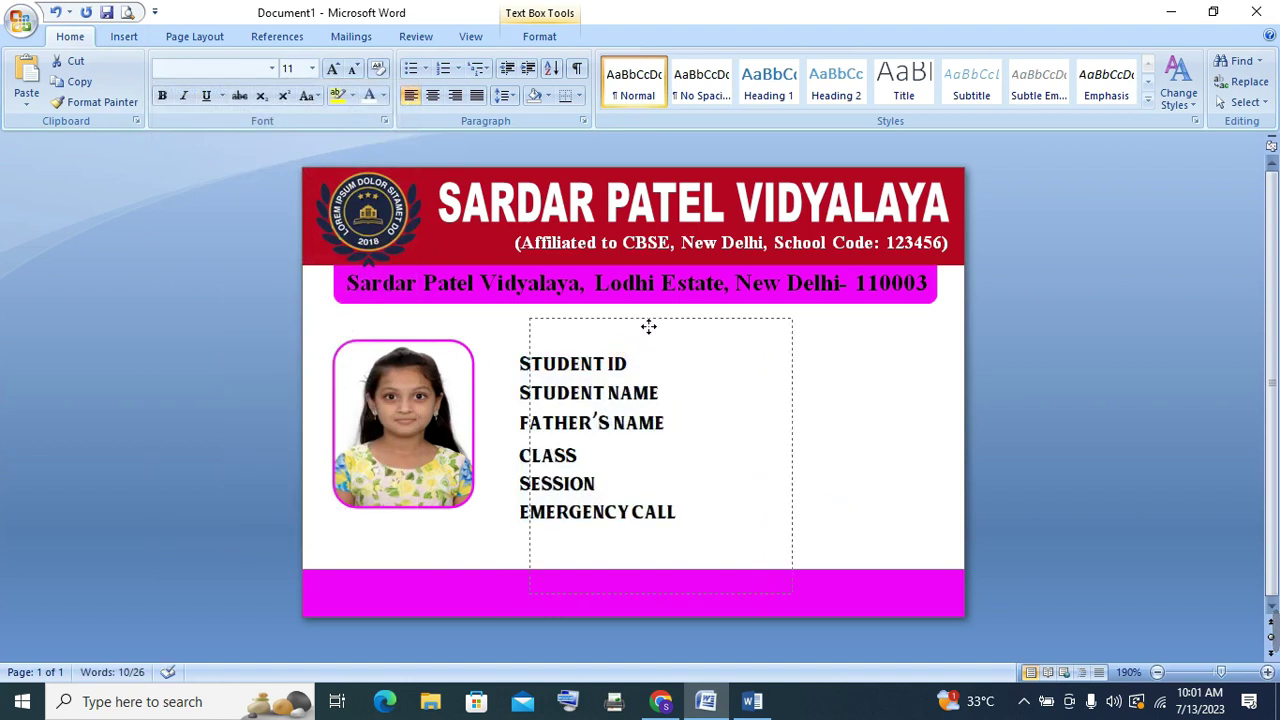
# - Shrink the label box to fit, complete 'EMERGENCY CALL', and copy the box to the right
pyautogui.moveTo(791, 543)
pyautogui.mouseDown()
pyautogui.moveTo(790, 600)
pyautogui.moveTo(718, 521)
pyautogui.mouseUp()
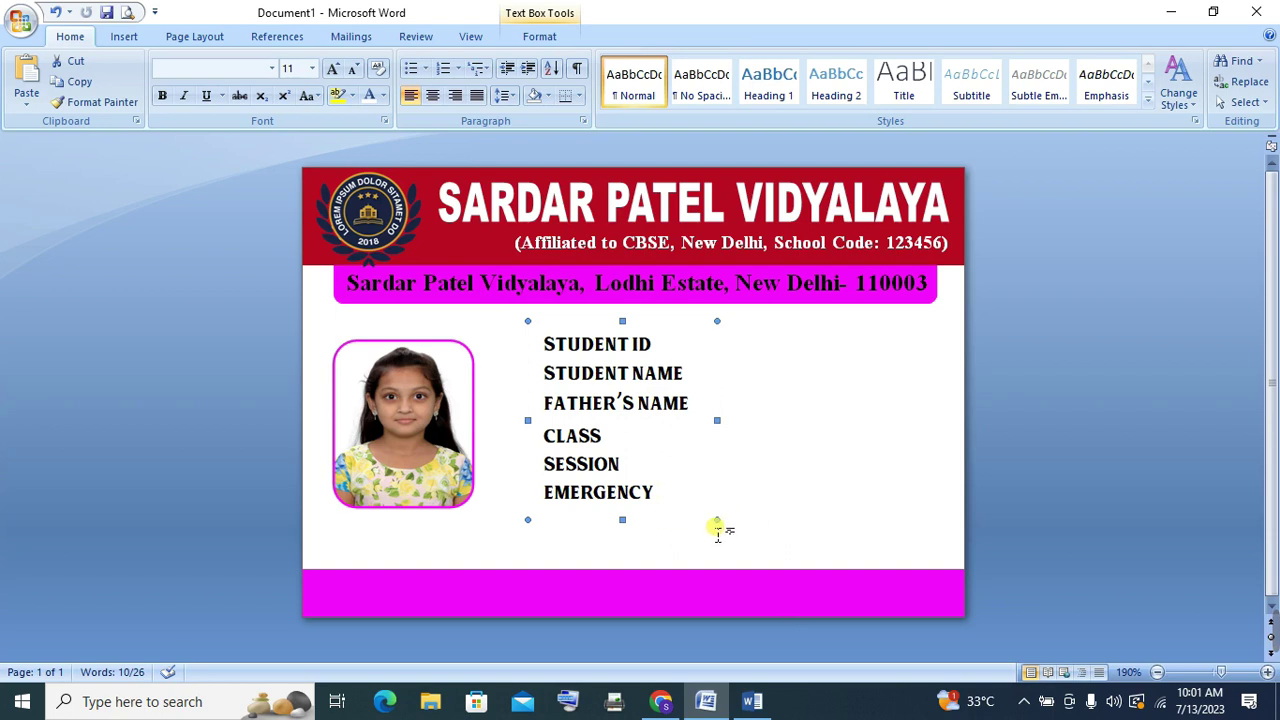
pyautogui.moveTo(730, 535); pyautogui.dragTo(727, 526)
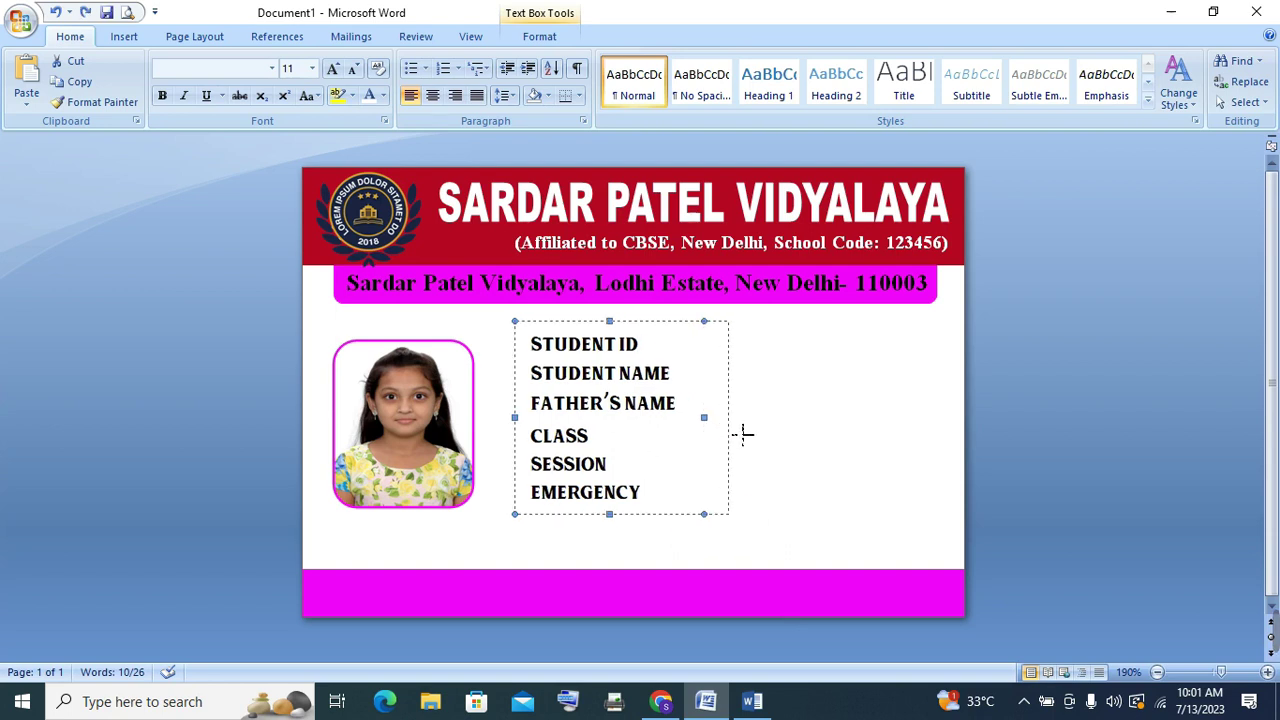
pyautogui.write('CALL')
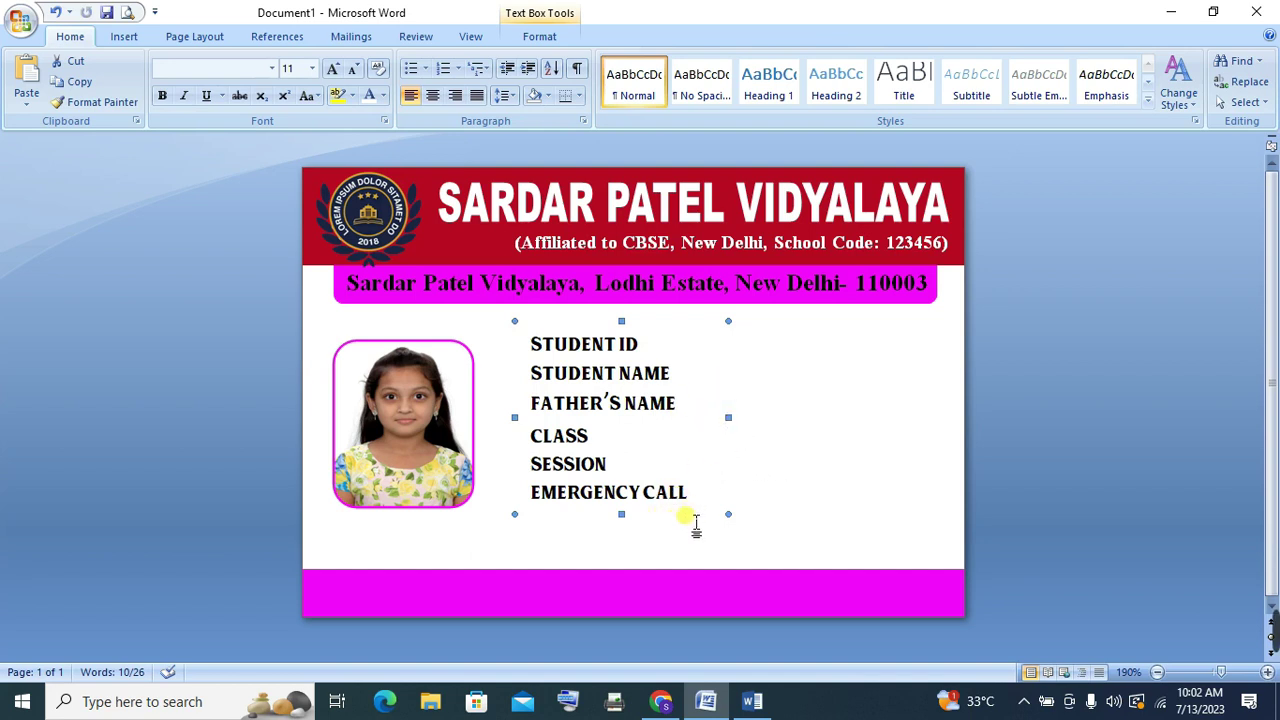
pyautogui.moveTo(733, 519)
pyautogui.mouseDown()
pyautogui.moveTo(912, 519)
pyautogui.moveTo(752, 345)
pyautogui.mouseUp()
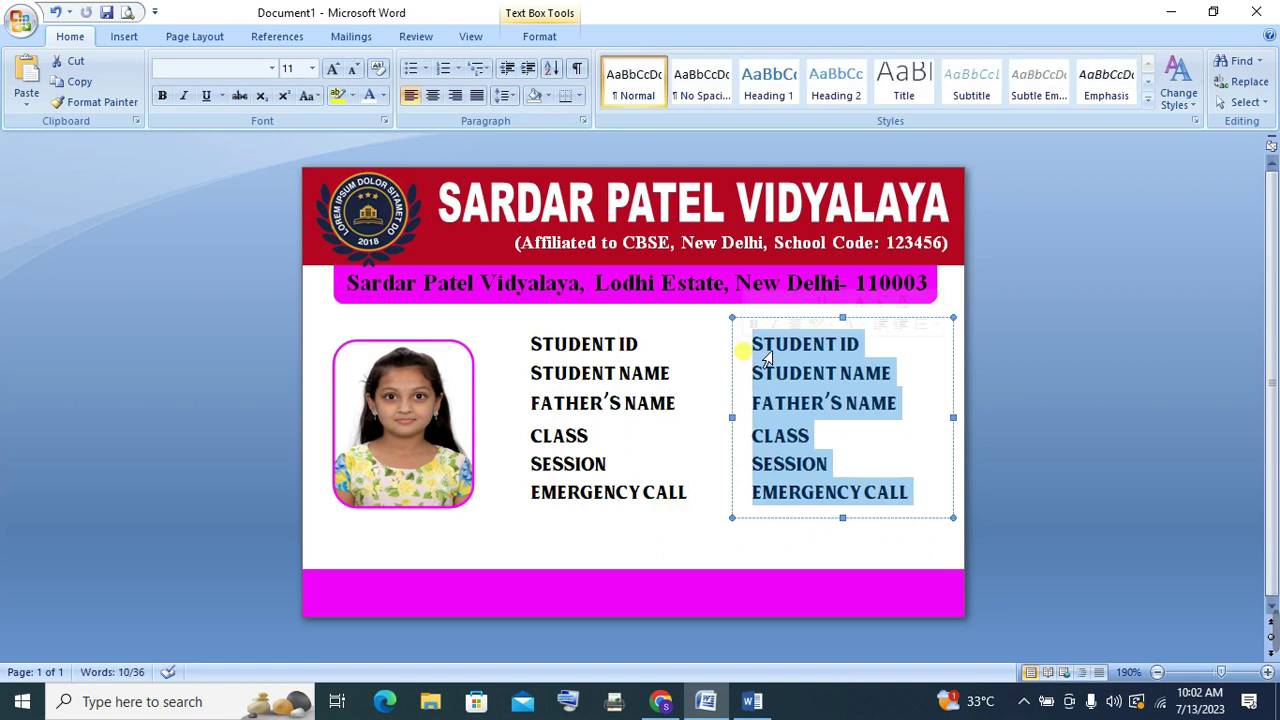
# - Replace the copied labels with colon-led values, including class V (A) and session 2023-2024
pyautogui.press('Delete')
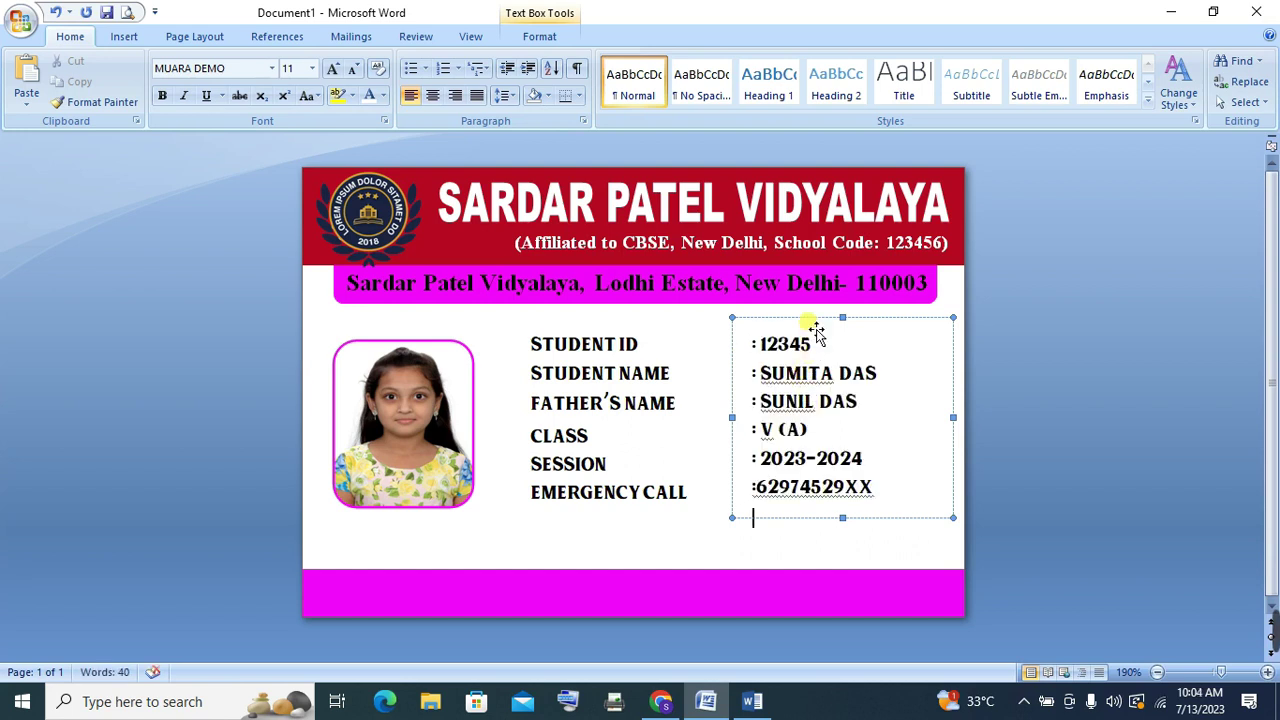
pyautogui.click(783, 333)
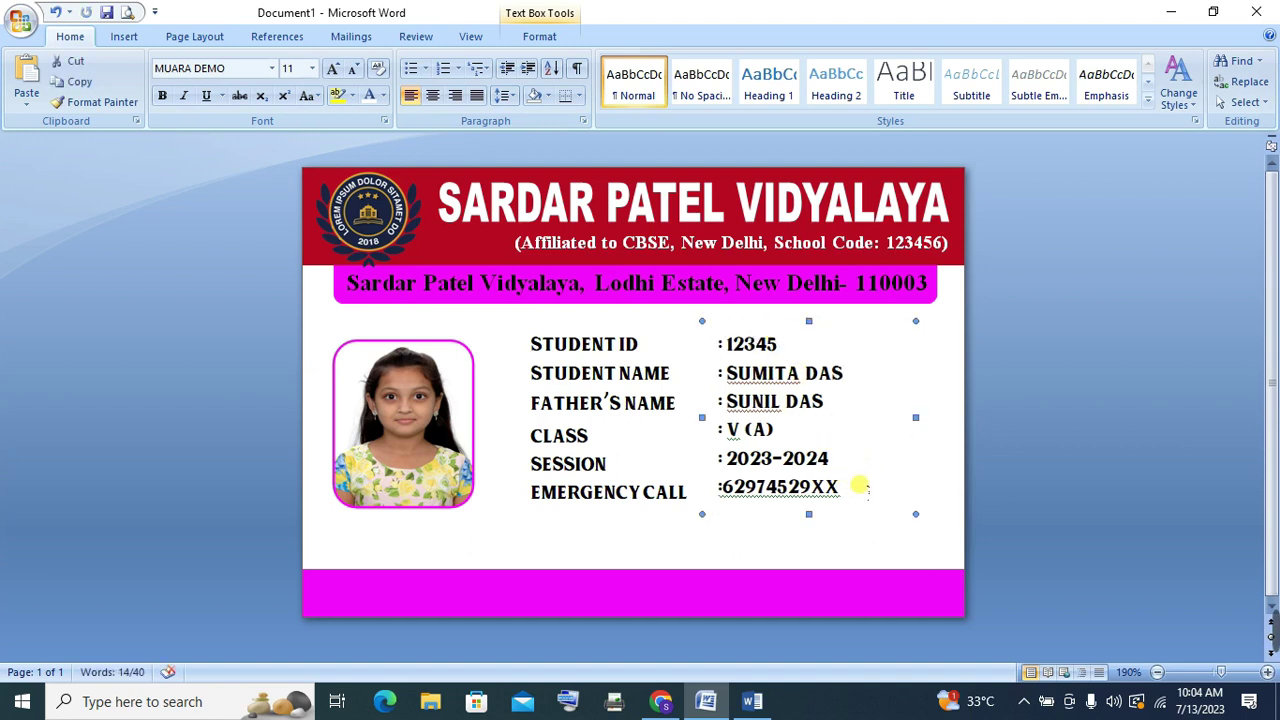
pyautogui.click(862, 538)
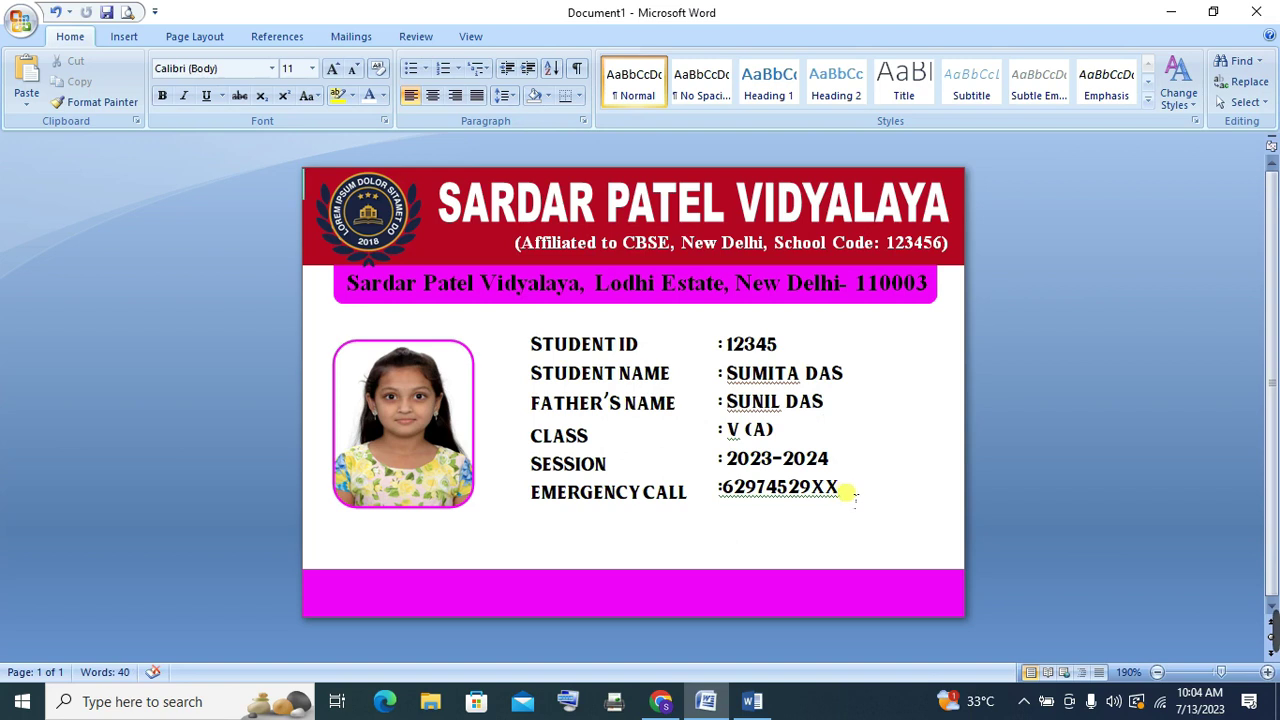
pyautogui.moveTo(855, 493); pyautogui.dragTo(720, 338)
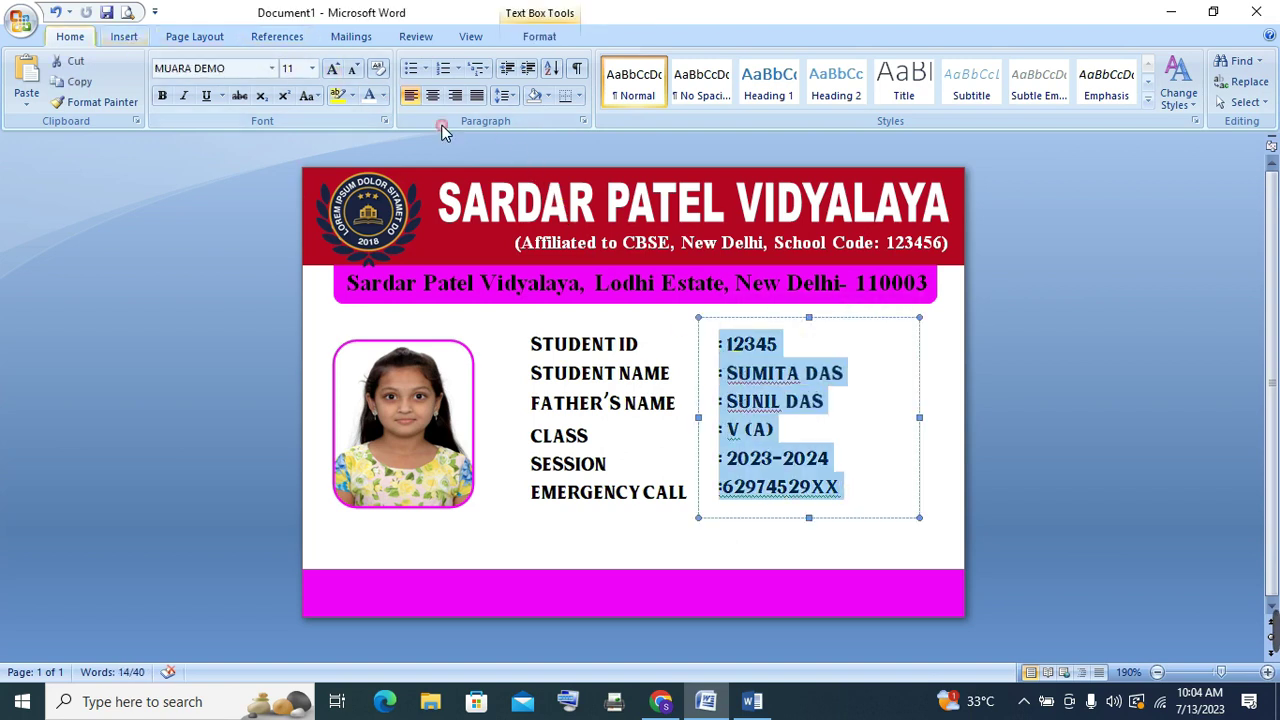
# - Set the student values to 1.5 line spacing and select their text box for aligning
pyautogui.click(505, 95)
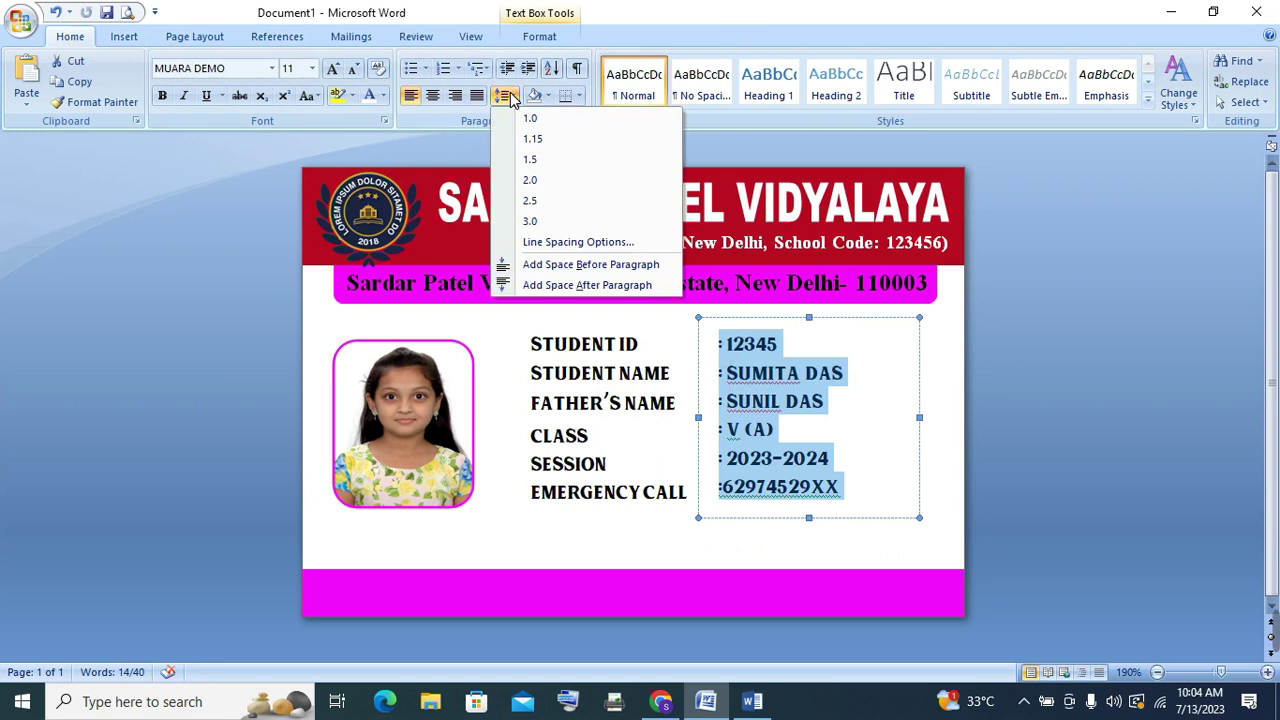
pyautogui.click(530, 162)
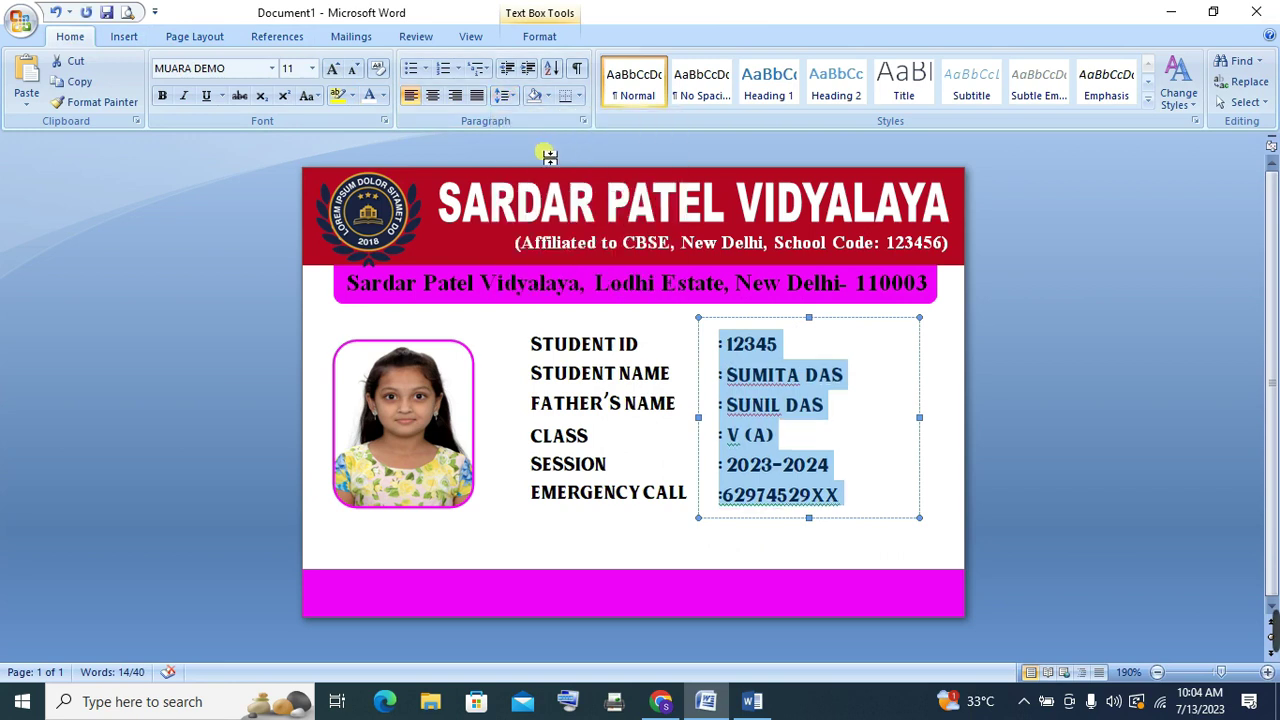
pyautogui.click(727, 497)
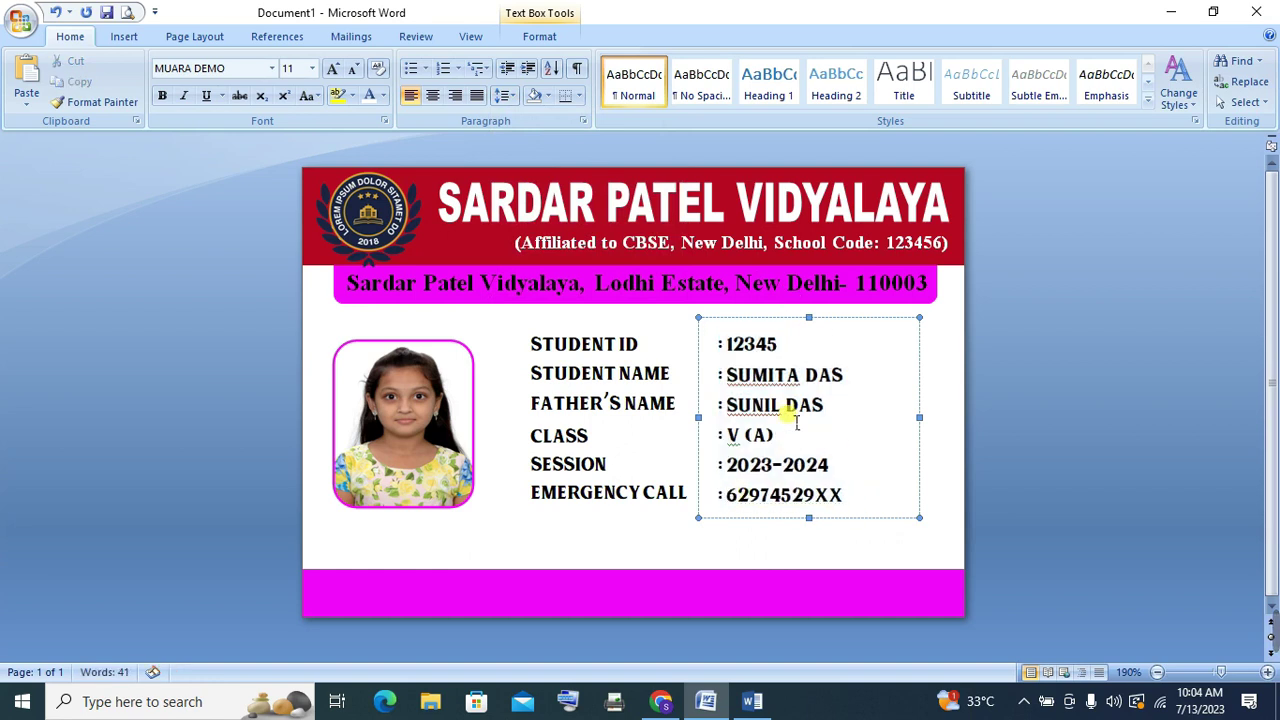
pyautogui.click(768, 330)
pyautogui.click(763, 328)
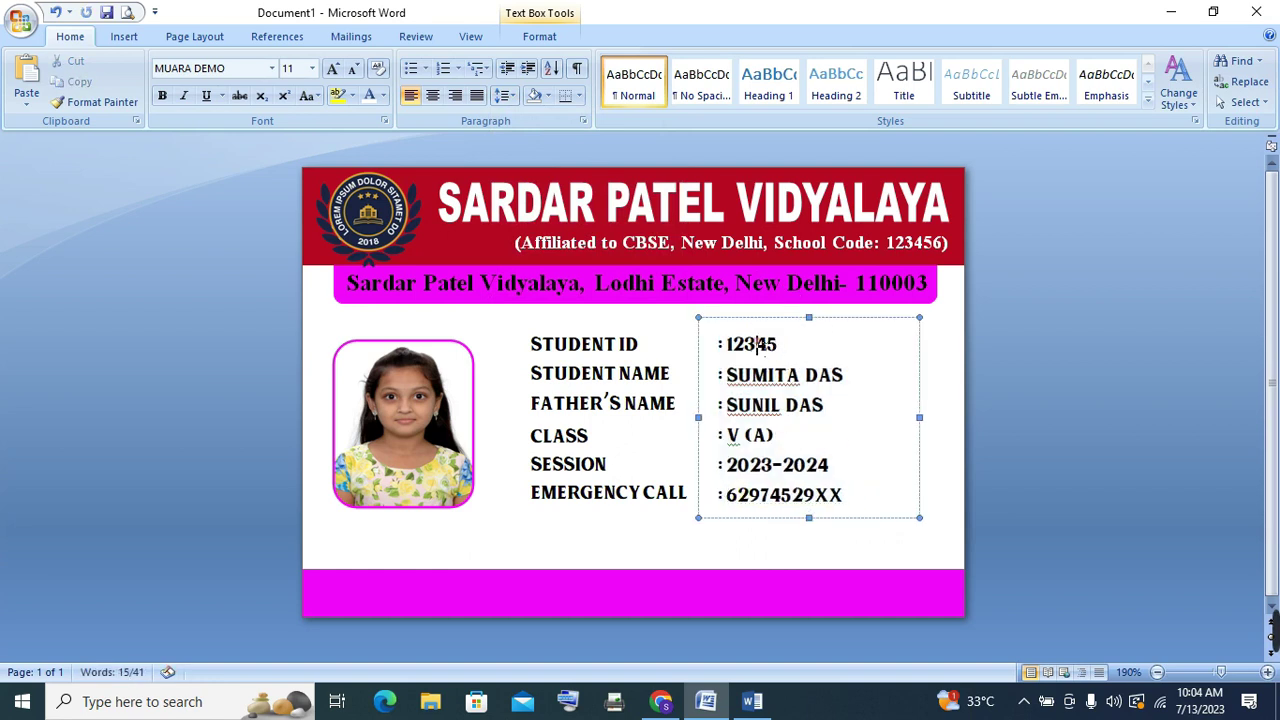
pyautogui.click(762, 322)
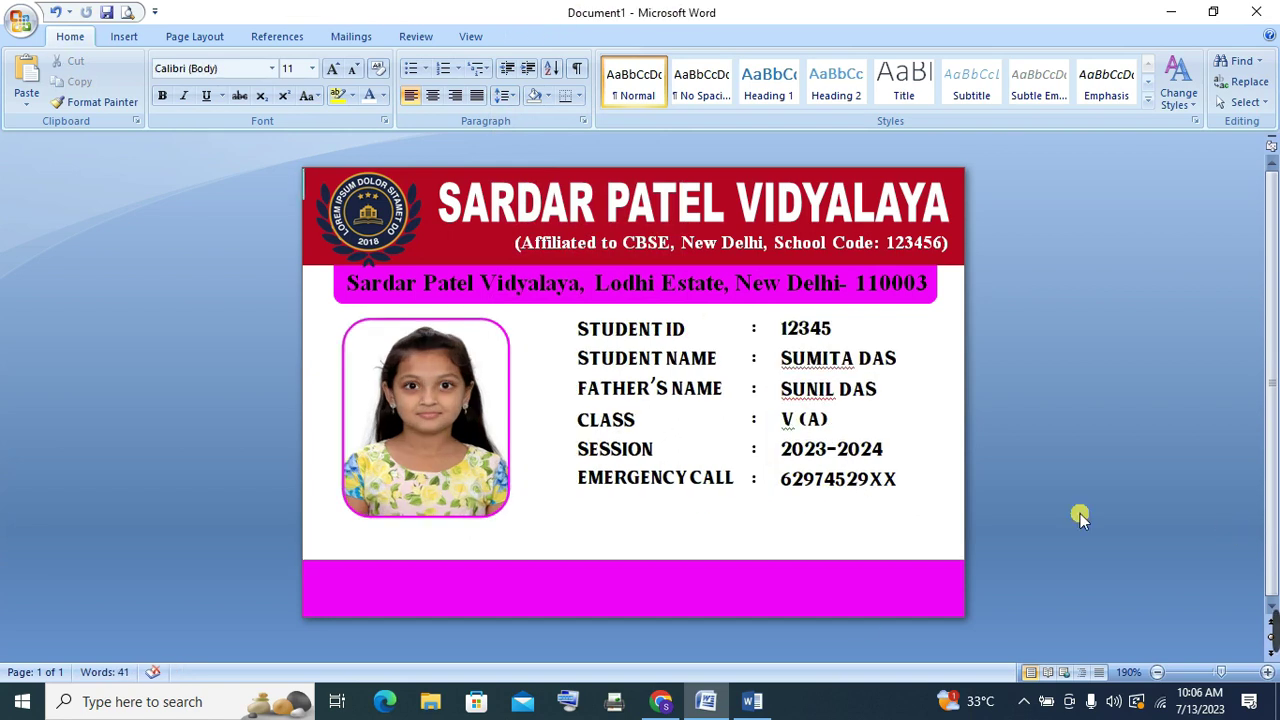
# - Draw a rounded rectangle at the card's lower right
pyautogui.click(122, 36)
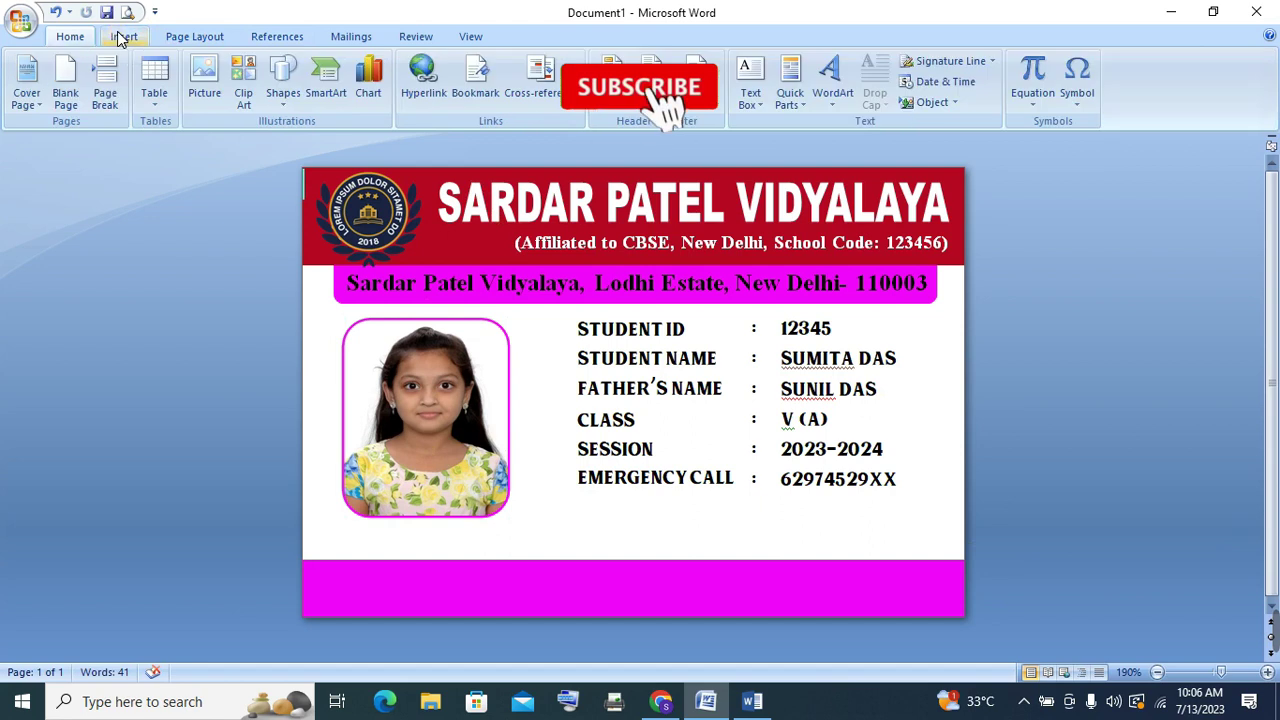
pyautogui.click(294, 104)
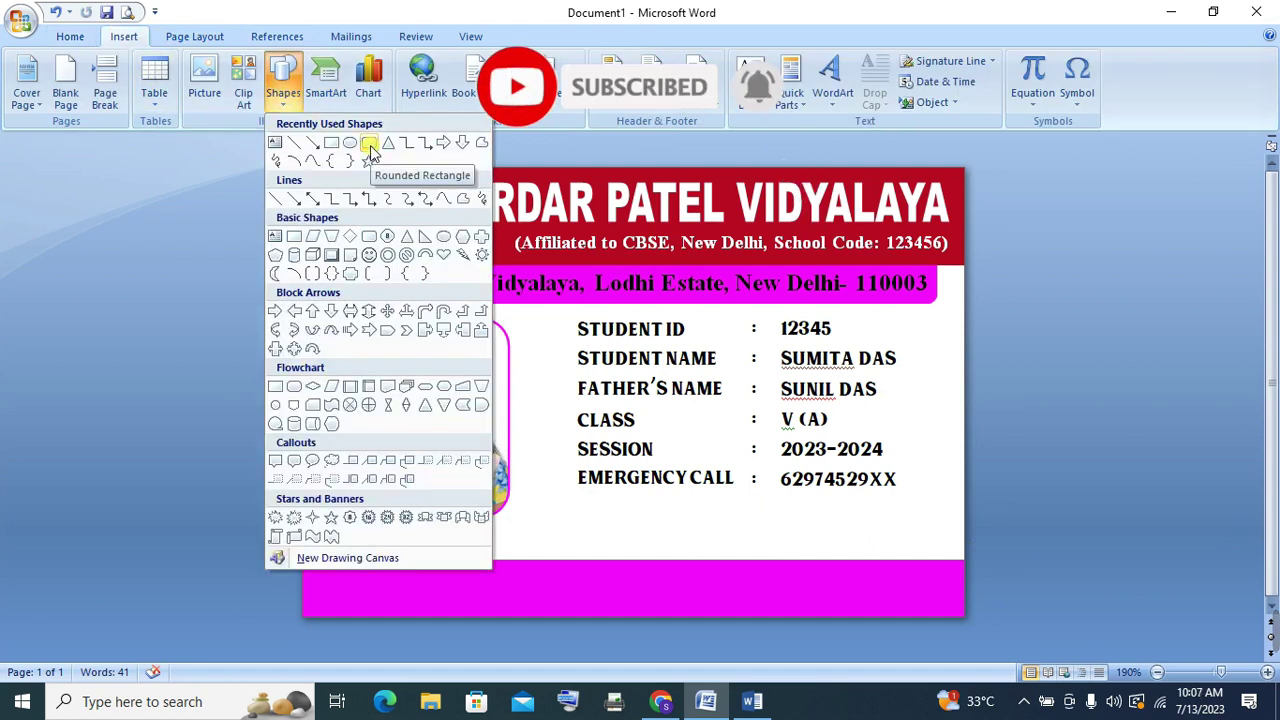
pyautogui.click(370, 148)
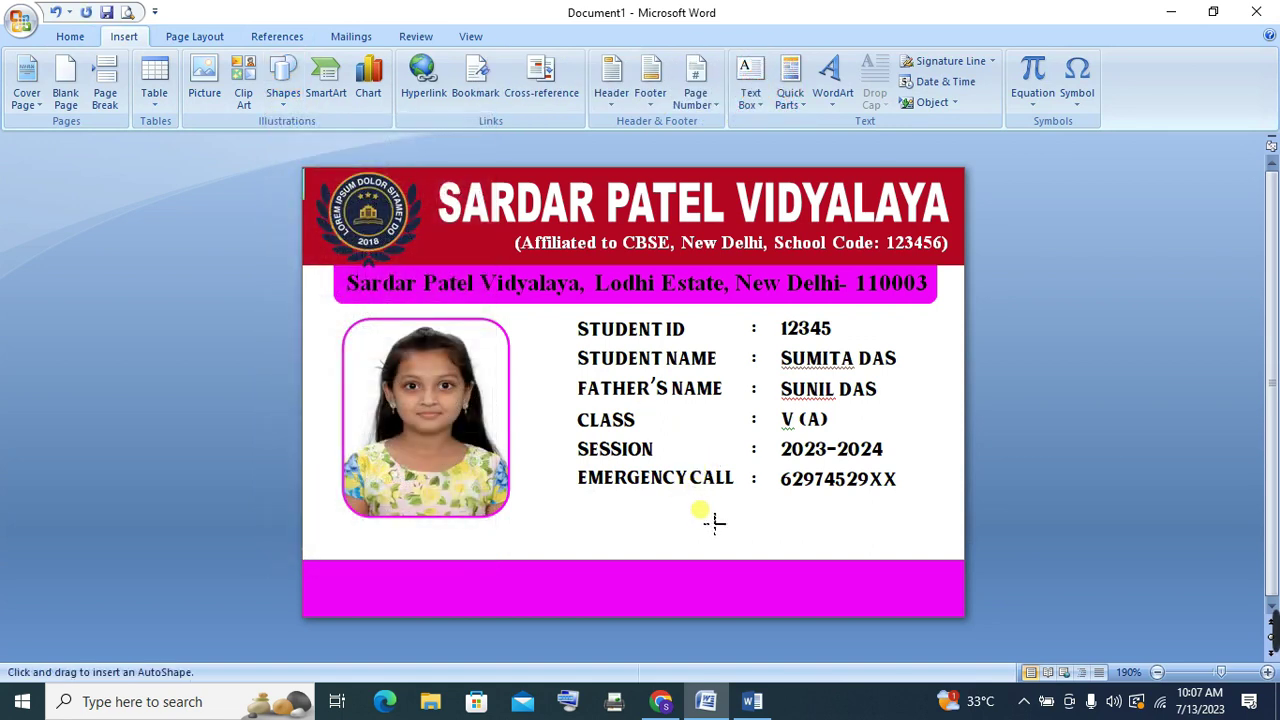
pyautogui.moveTo(714, 521)
pyautogui.mouseDown()
pyautogui.moveTo(957, 588)
pyautogui.moveTo(967, 575)
pyautogui.mouseUp()
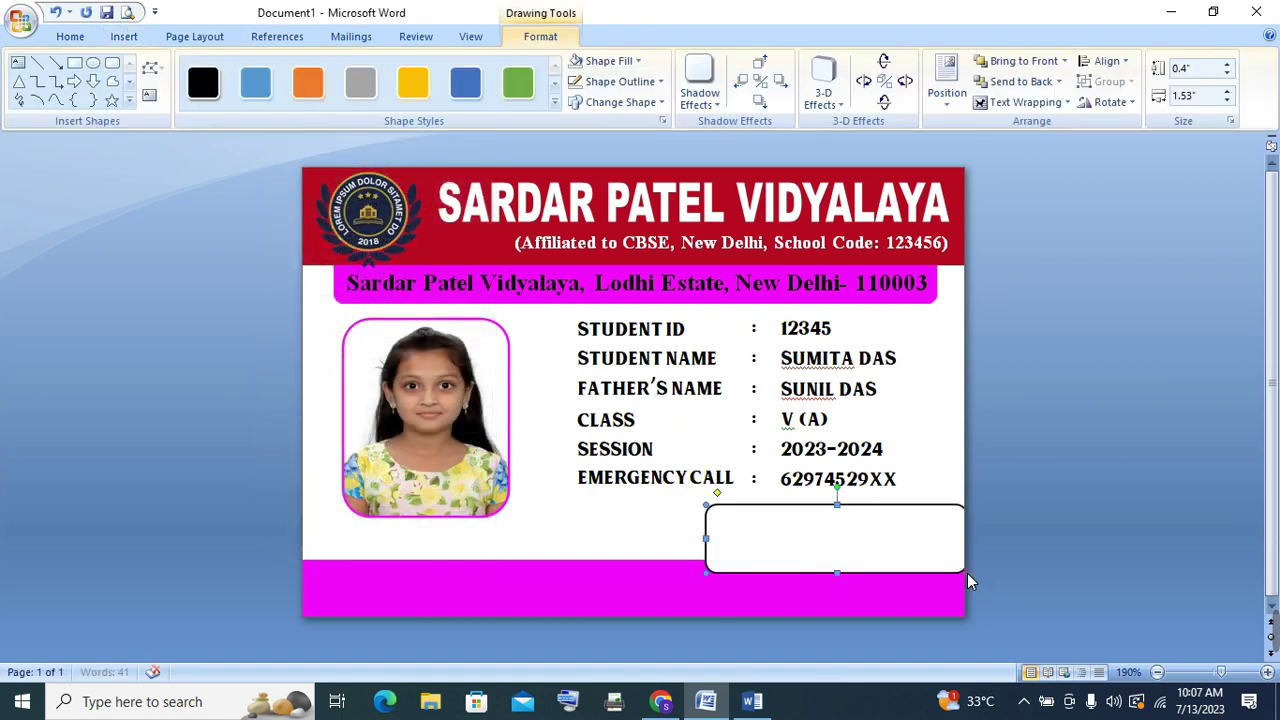
# - Fill the rounded rectangle light pink and remove its outline
pyautogui.click(637, 61)
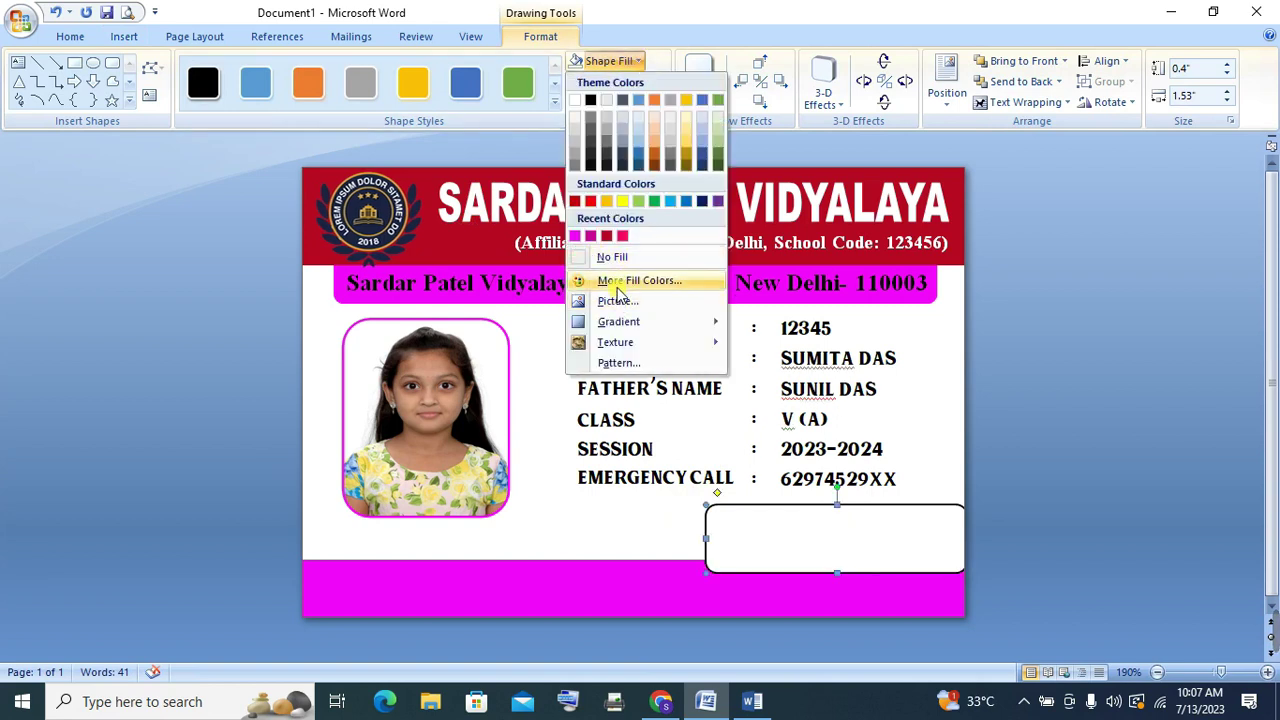
pyautogui.click(630, 281)
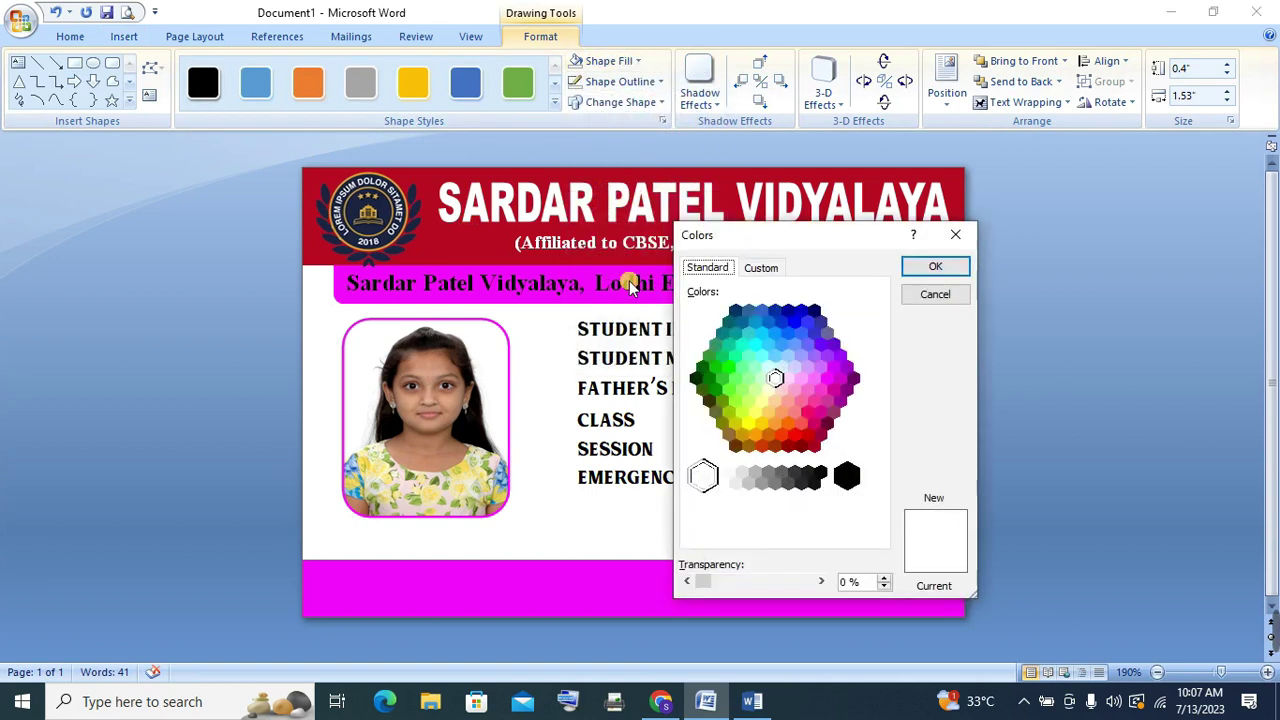
pyautogui.click(801, 379)
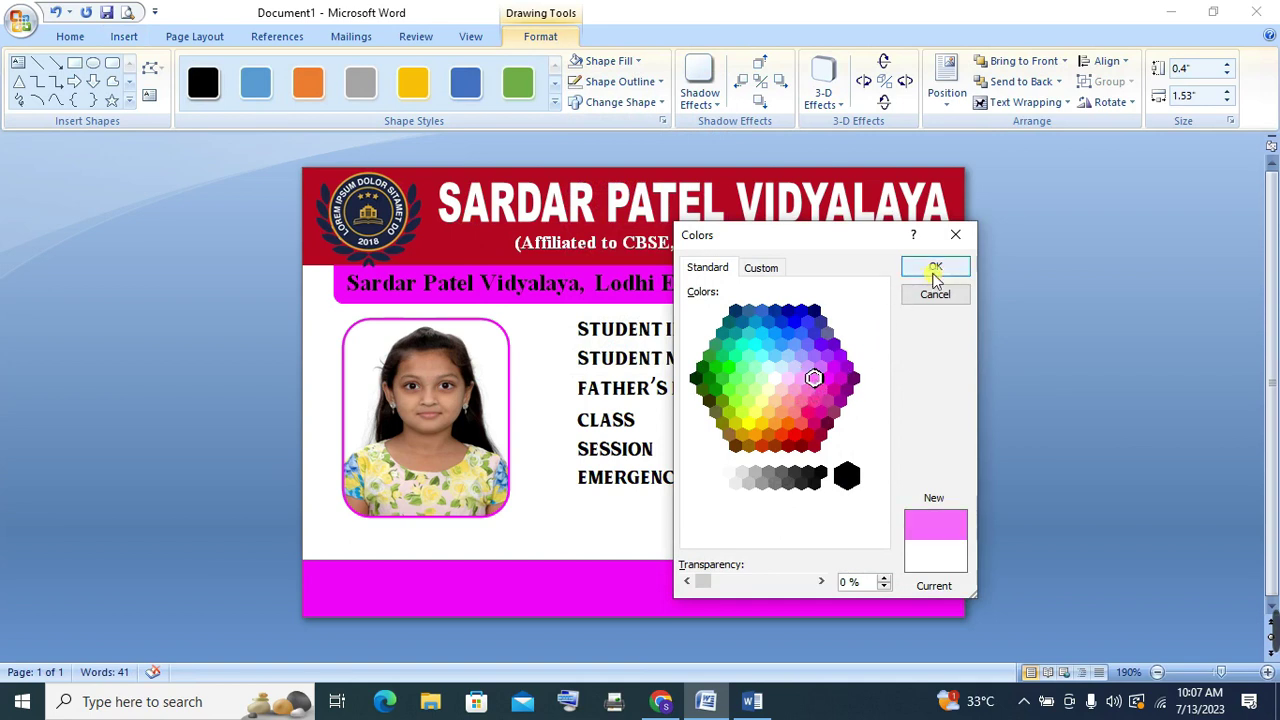
pyautogui.click(935, 266)
pyautogui.click(866, 545)
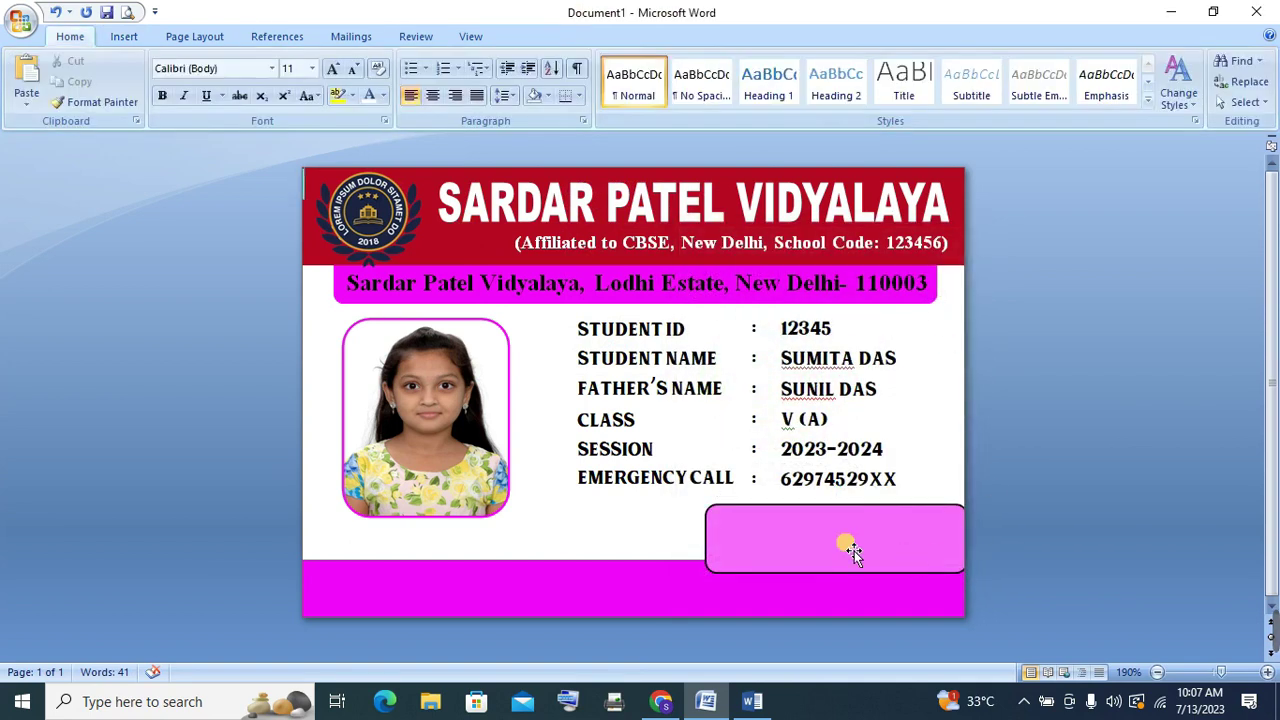
pyautogui.click(794, 535)
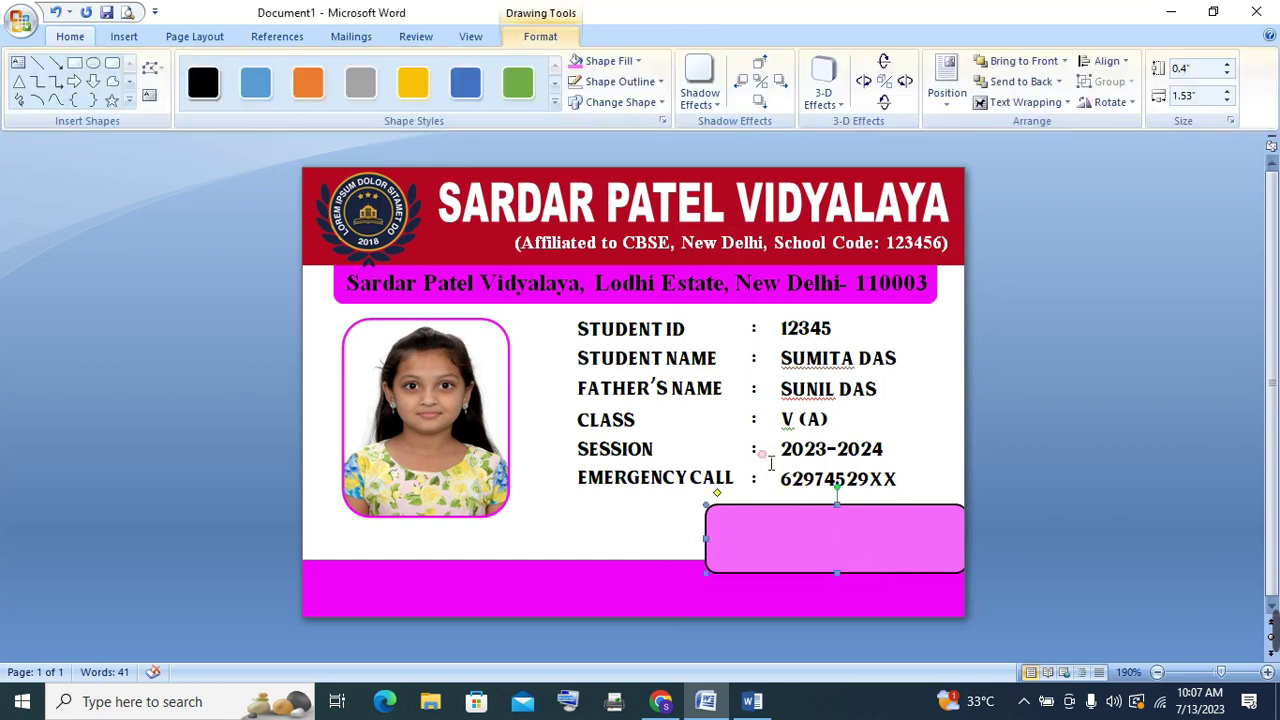
pyautogui.click(660, 81)
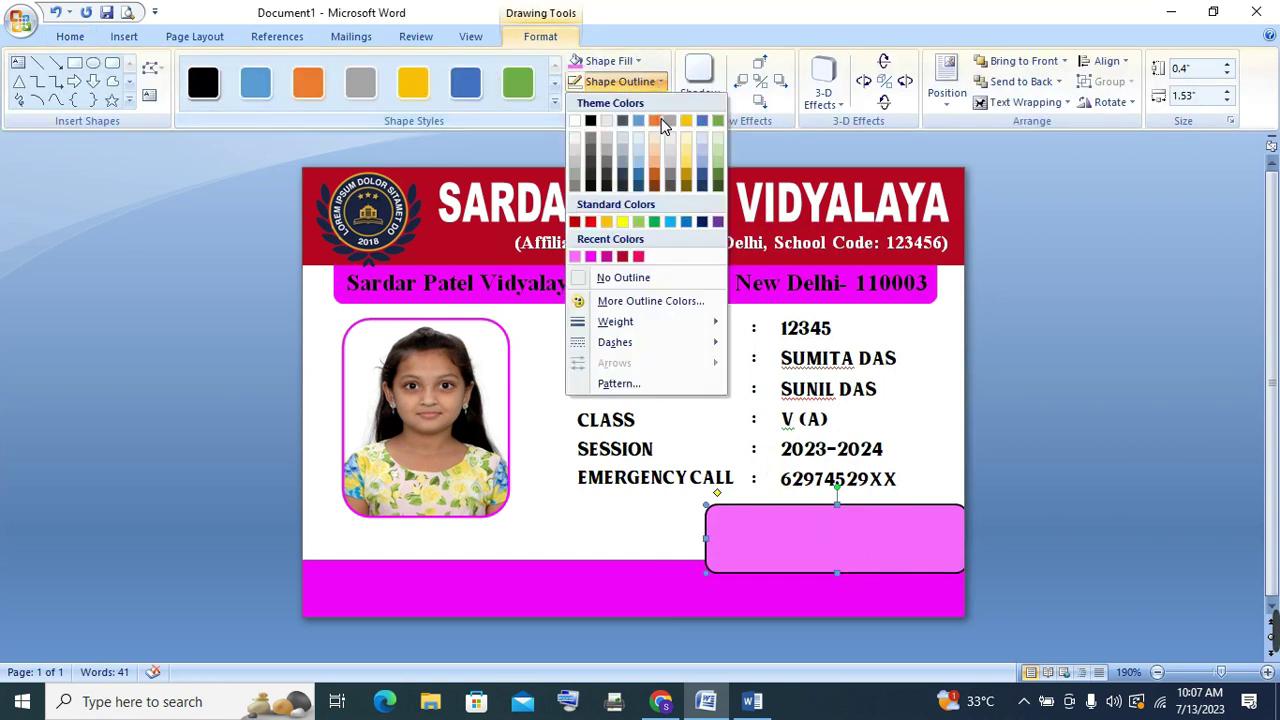
pyautogui.click(622, 277)
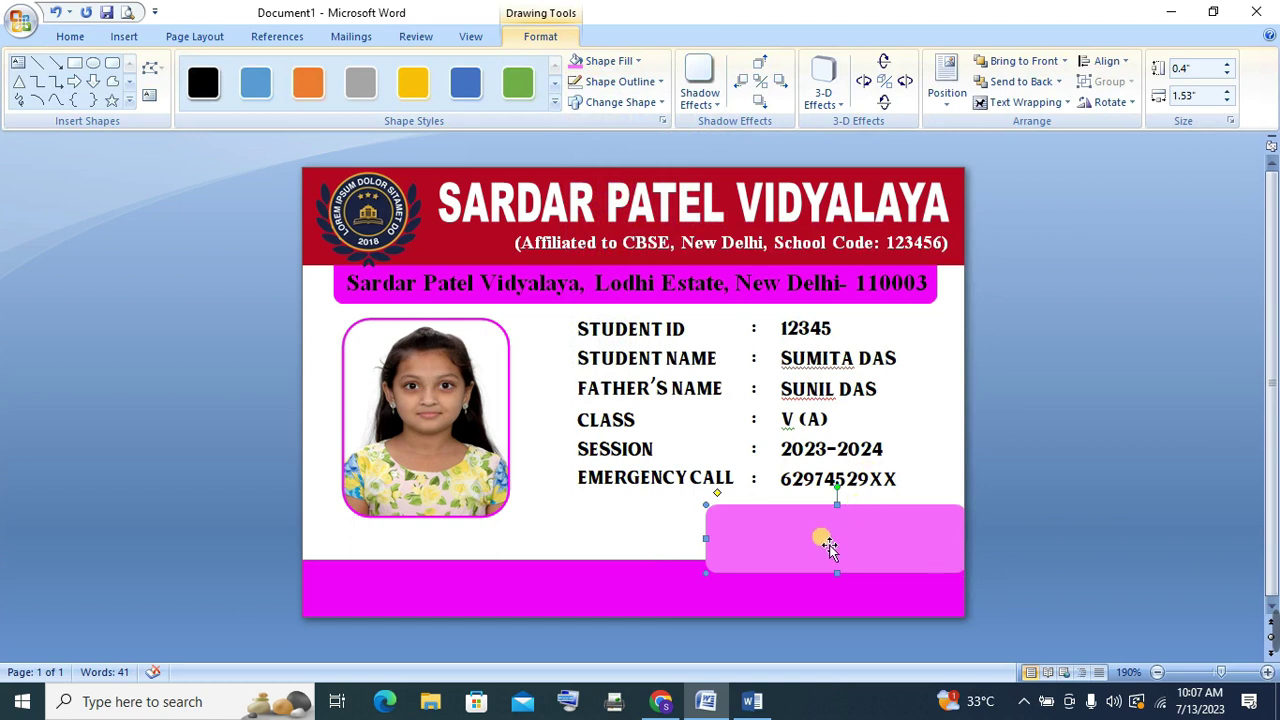
# - Send the pink block behind the magenta bar and stretch it left and down
pyautogui.click(1016, 85)
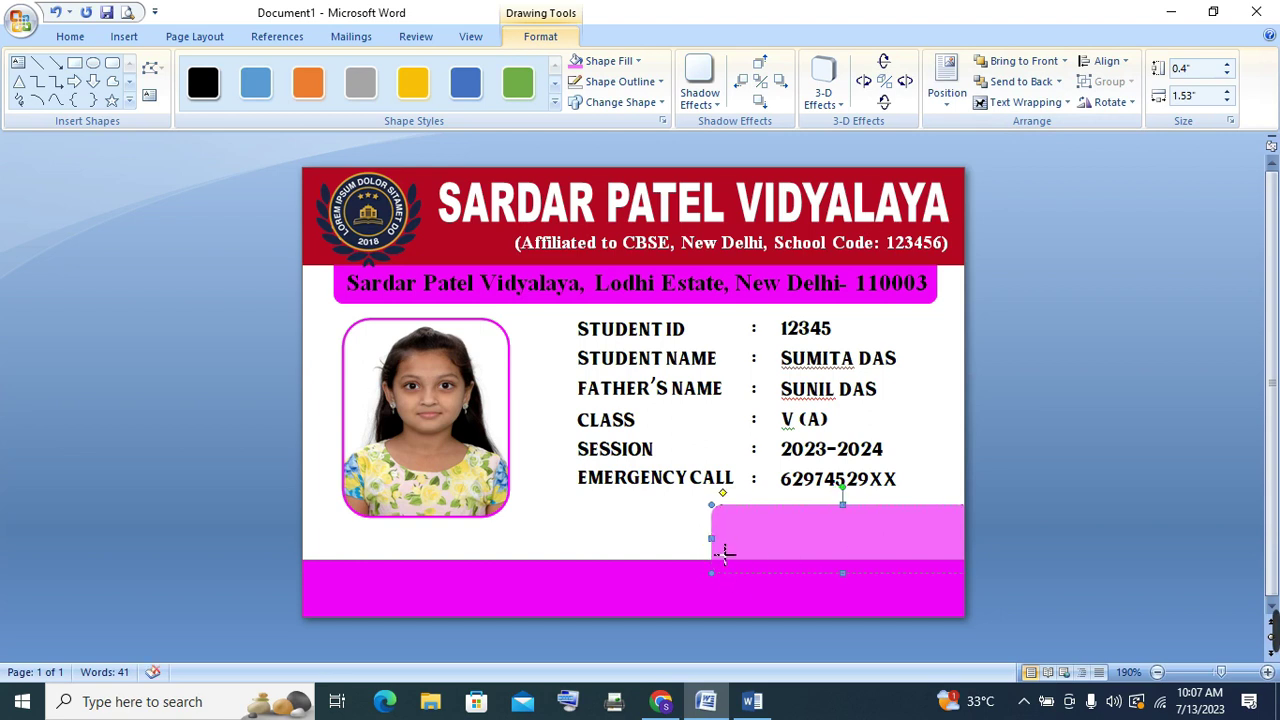
pyautogui.moveTo(678, 558); pyautogui.dragTo(676, 558)
pyautogui.click(892, 550)
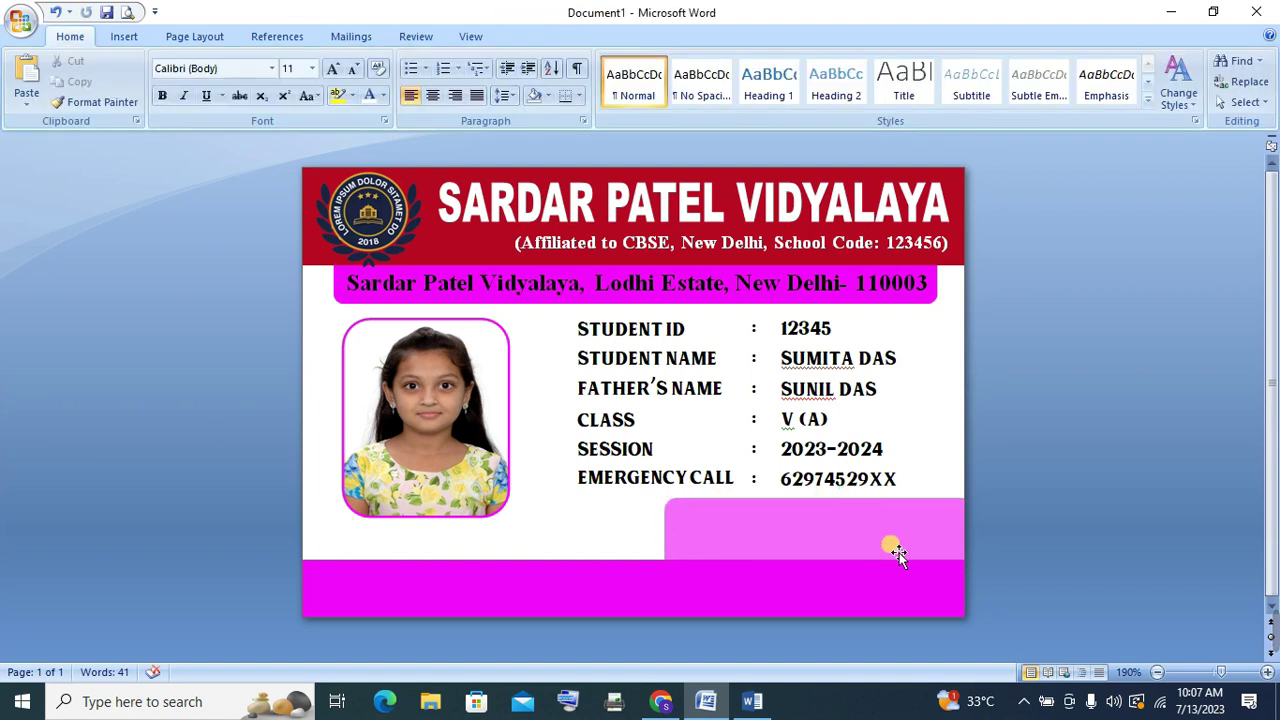
pyautogui.click(884, 537)
pyautogui.moveTo(870, 560); pyautogui.dragTo(843, 591)
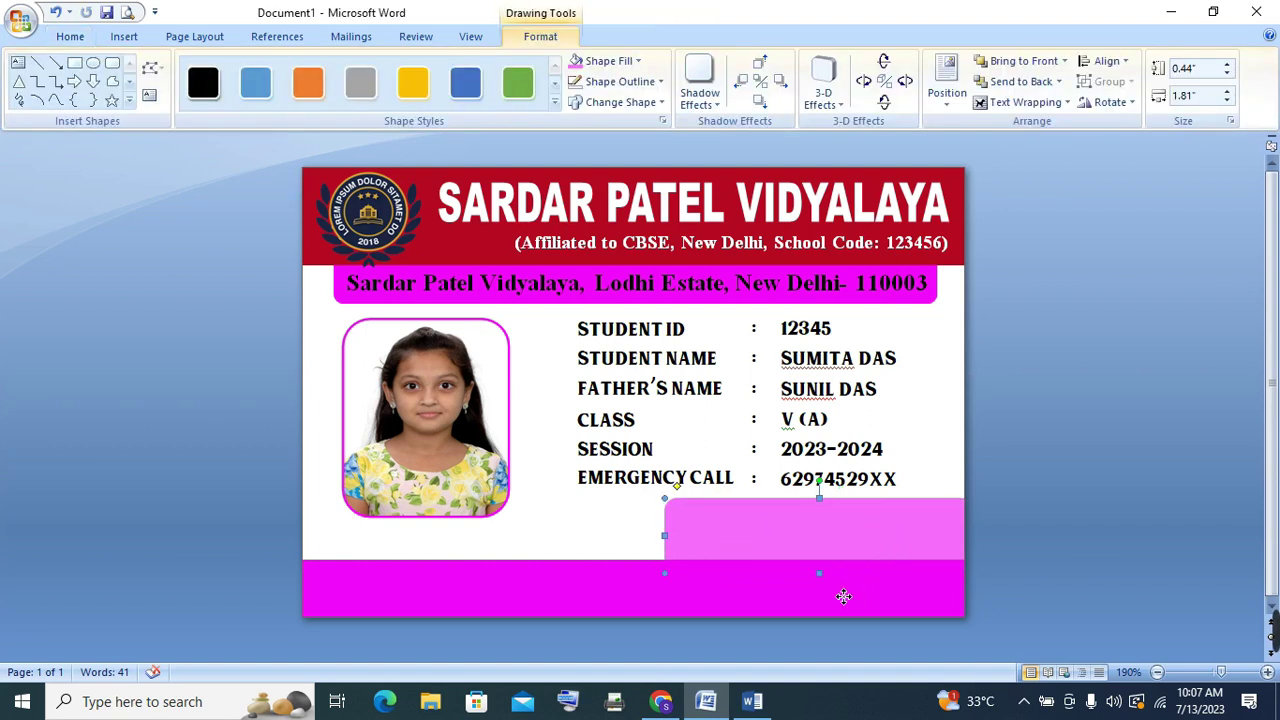
pyautogui.click(747, 608)
pyautogui.click(128, 38)
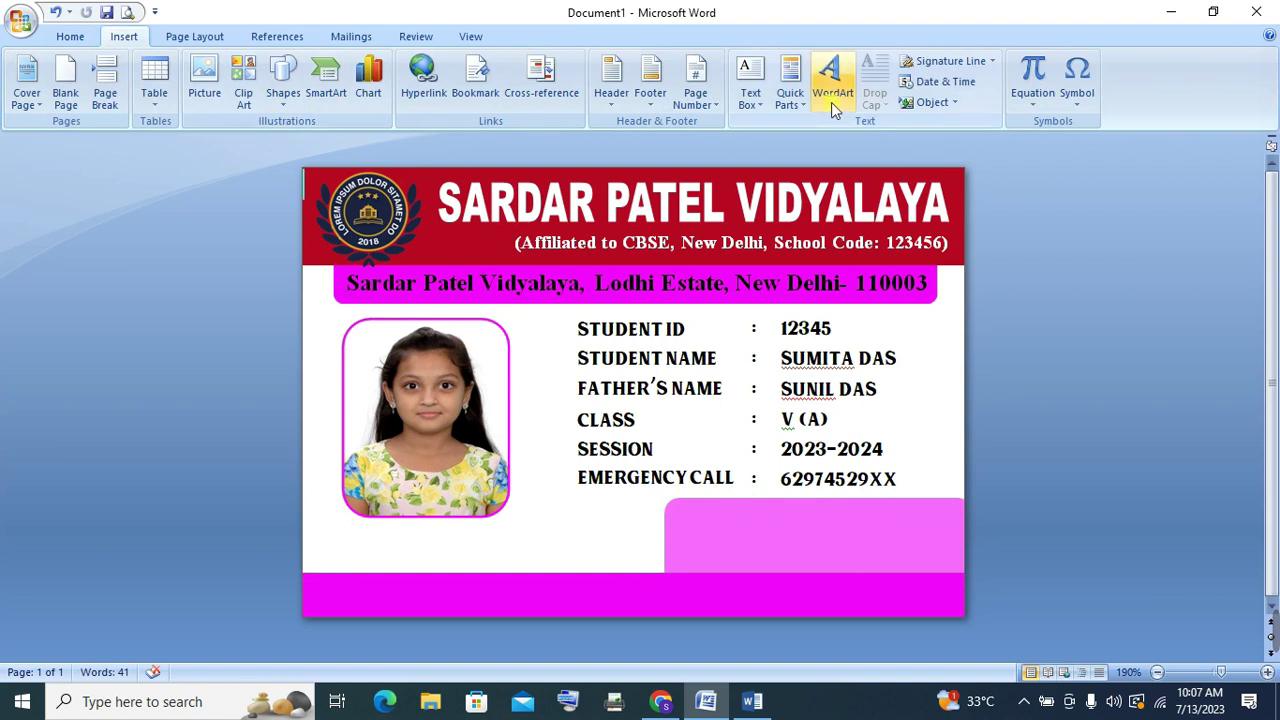
# - Draw a text box over the pink block with no fill and no outline
pyautogui.click(752, 102)
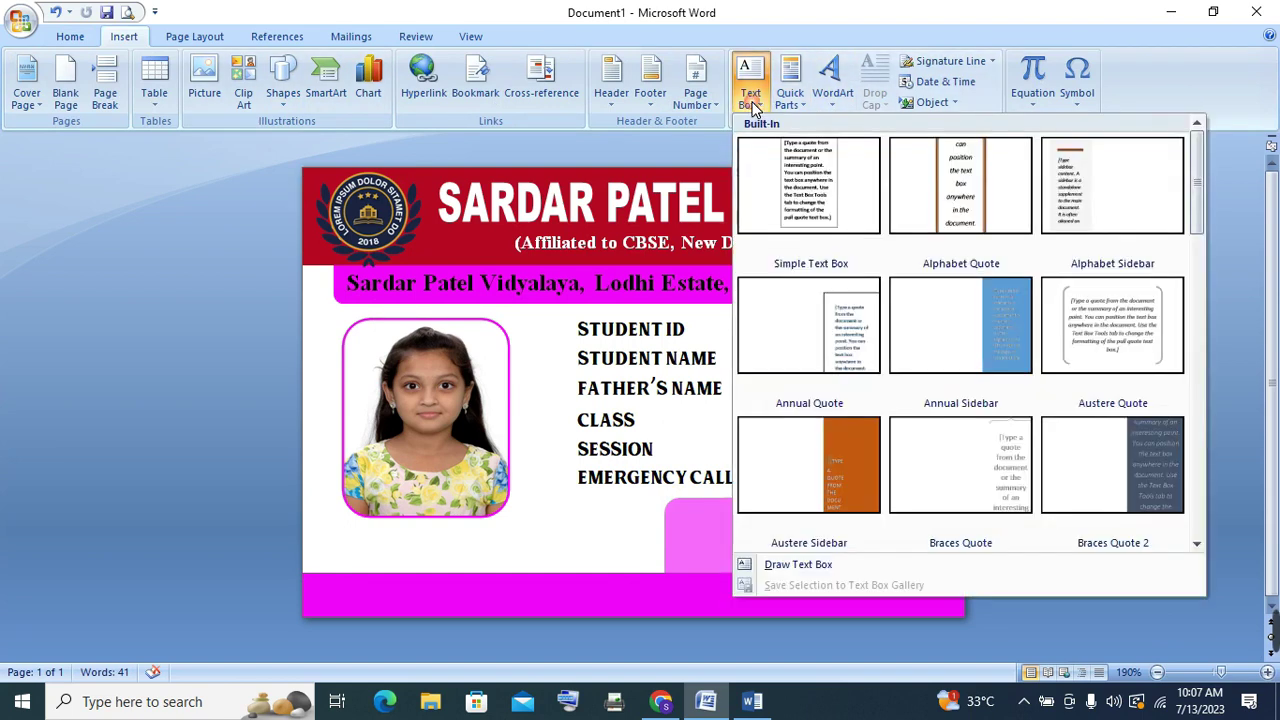
pyautogui.click(781, 566)
pyautogui.moveTo(686, 531); pyautogui.dragTo(839, 571)
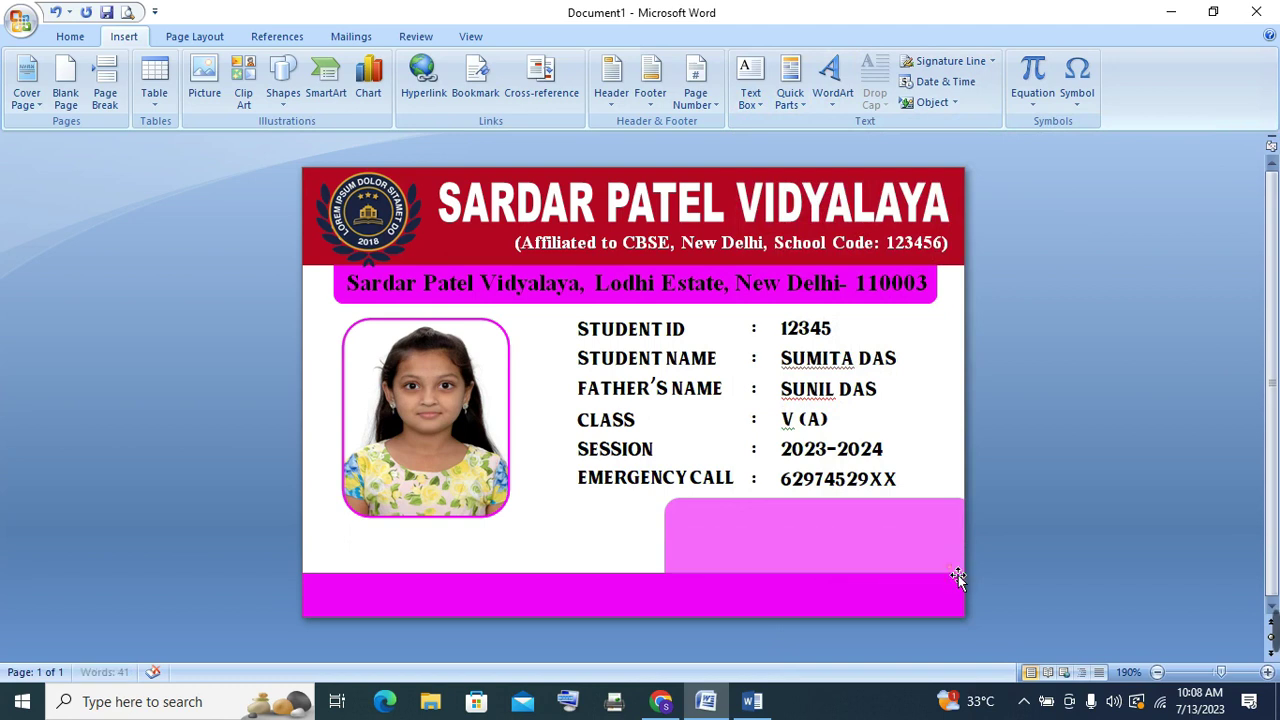
pyautogui.moveTo(958, 575); pyautogui.dragTo(950, 568)
pyautogui.click(613, 62)
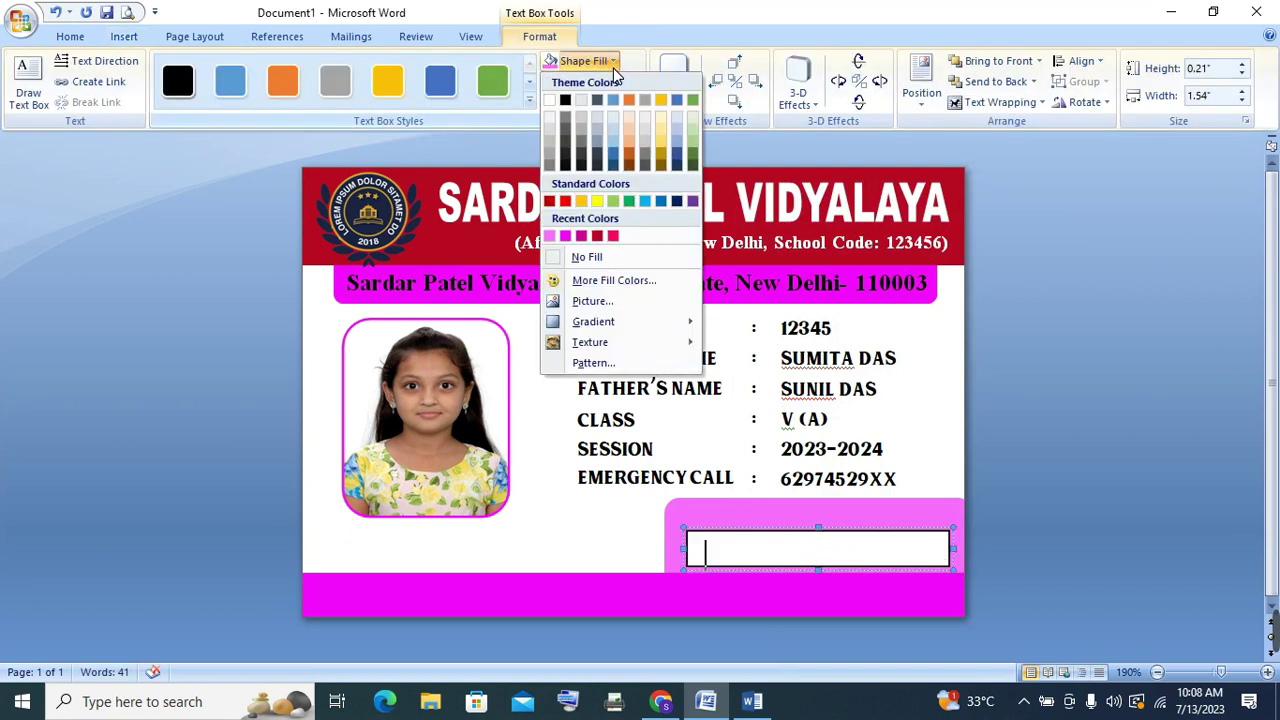
pyautogui.click(587, 257)
pyautogui.click(594, 81)
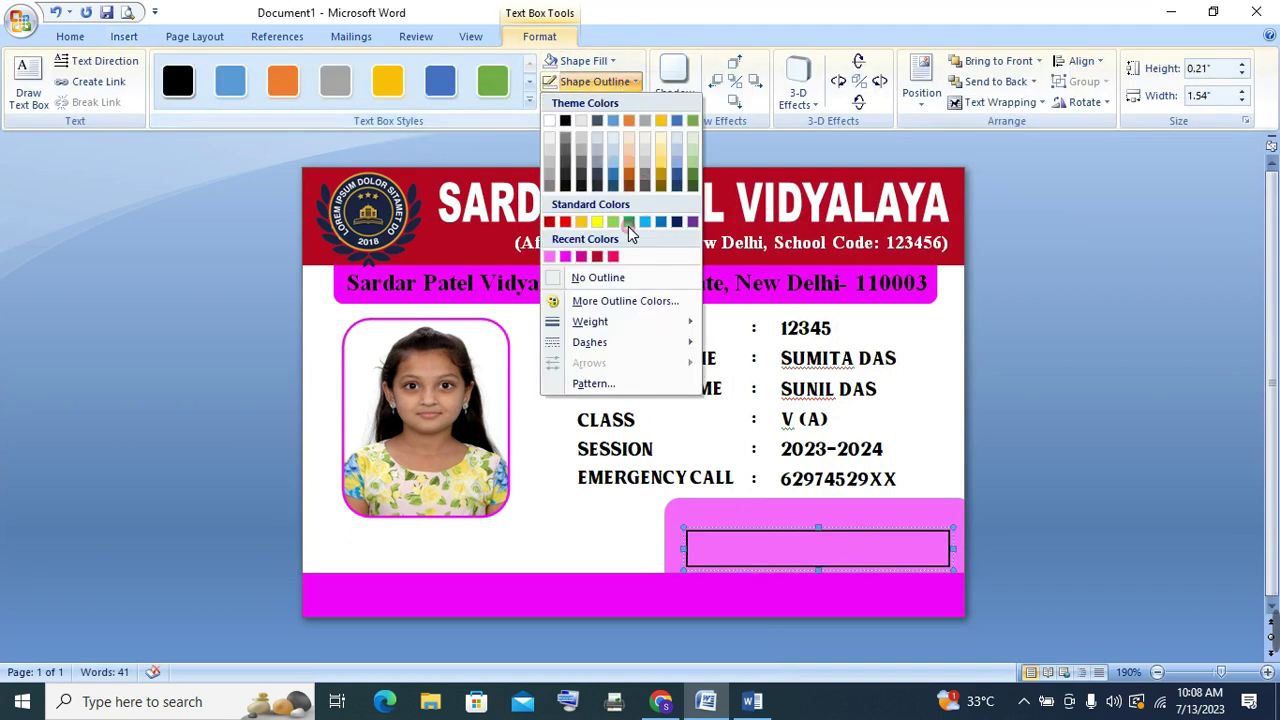
pyautogui.click(598, 278)
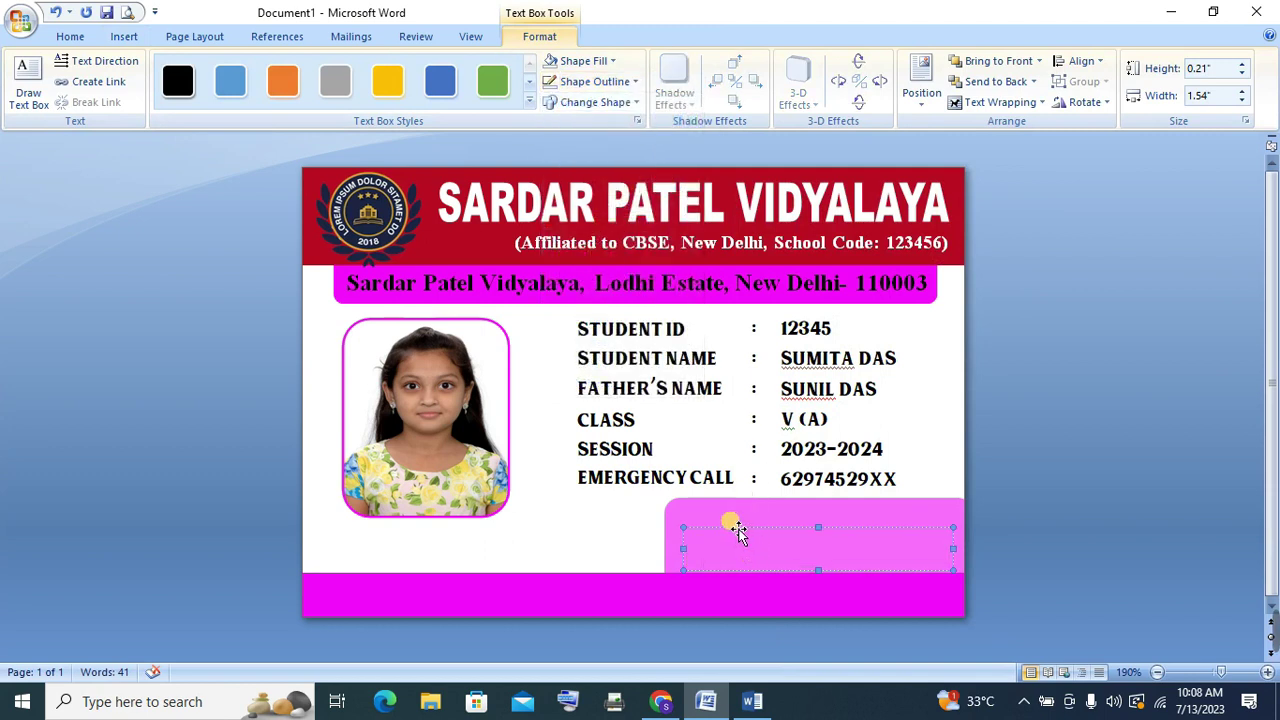
# - Type PRINCIPAL, make the box taller, and move it right on the pink block
pyautogui.write('PRINCIPAL')
pyautogui.click(776, 529)
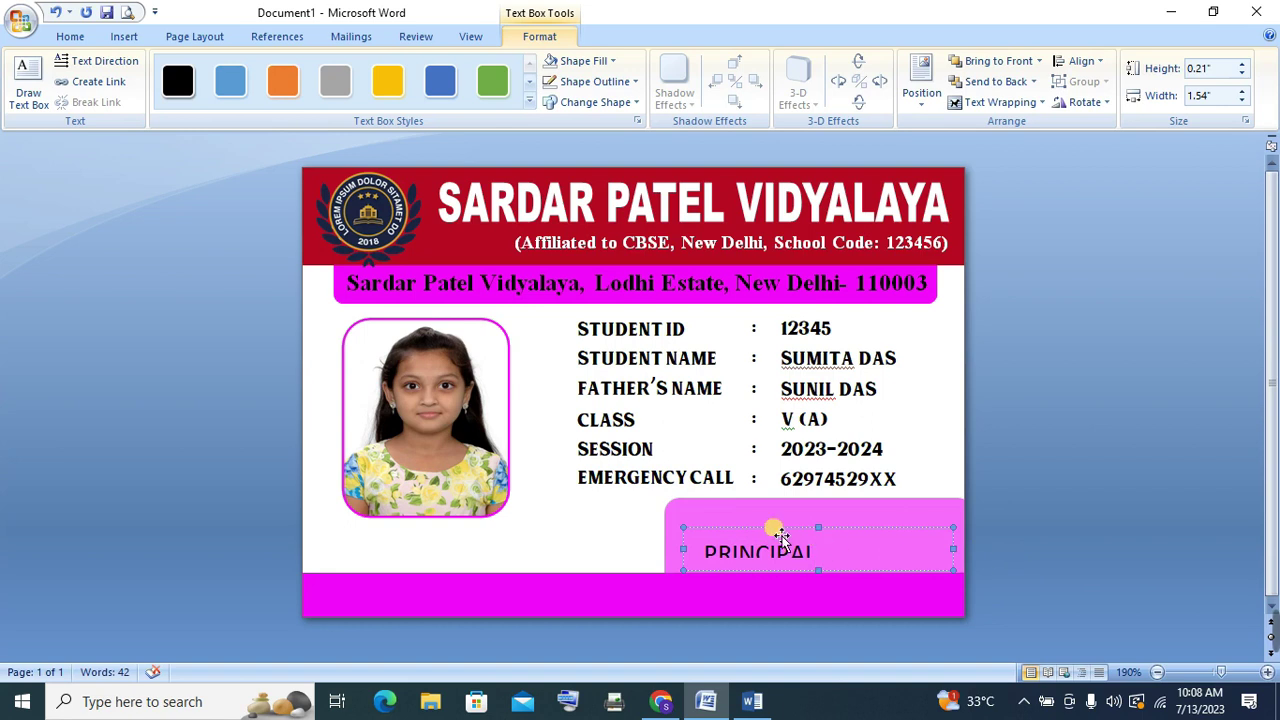
pyautogui.click(823, 566)
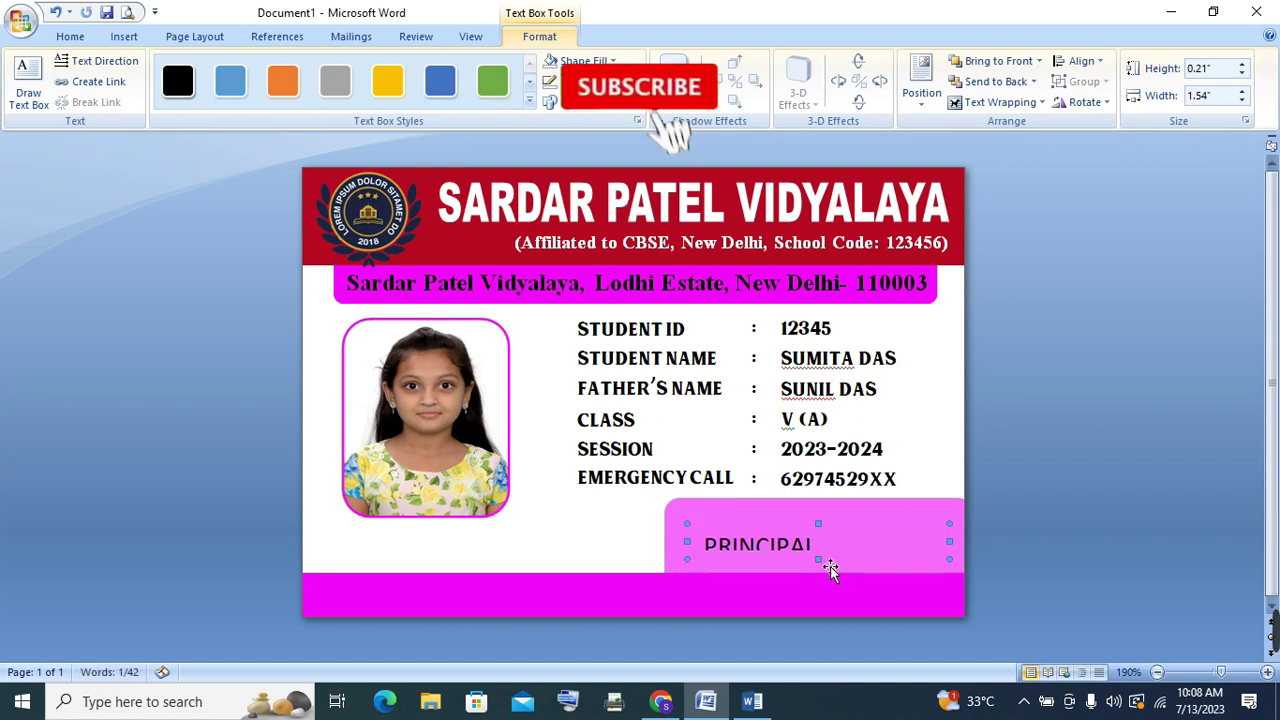
pyautogui.moveTo(823, 566); pyautogui.dragTo(823, 580)
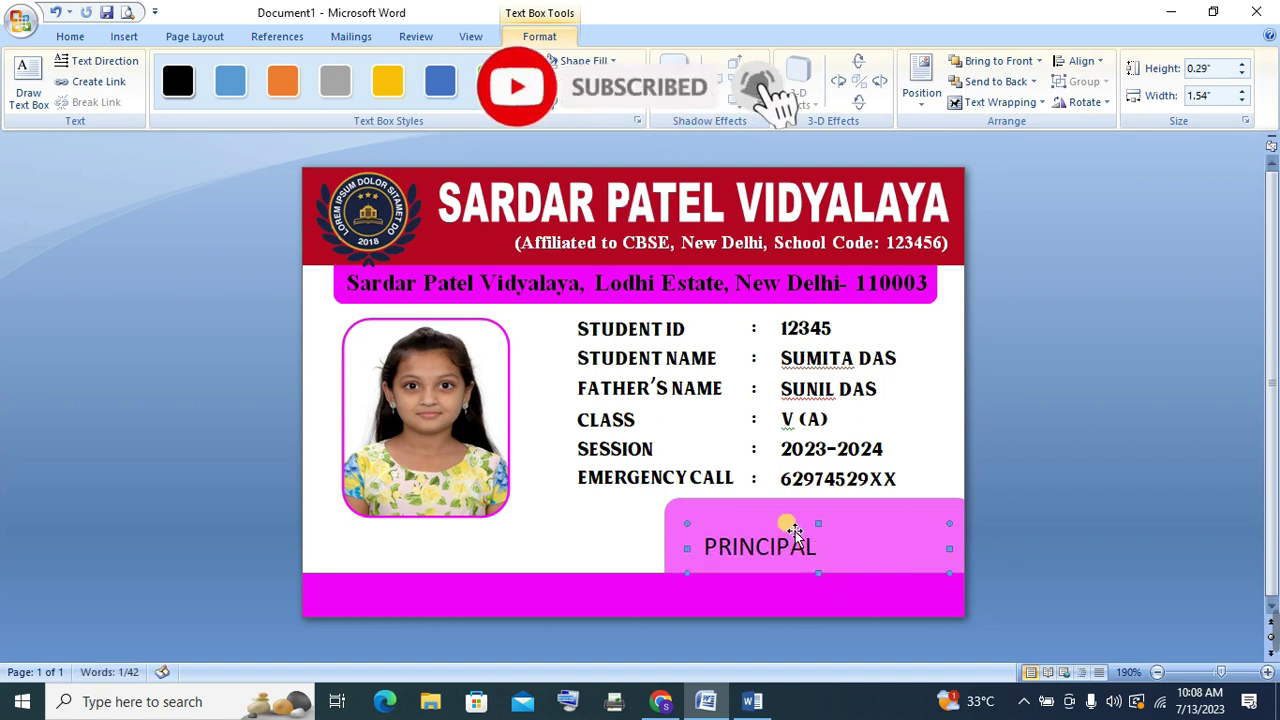
pyautogui.moveTo(802, 532); pyautogui.dragTo(861, 537)
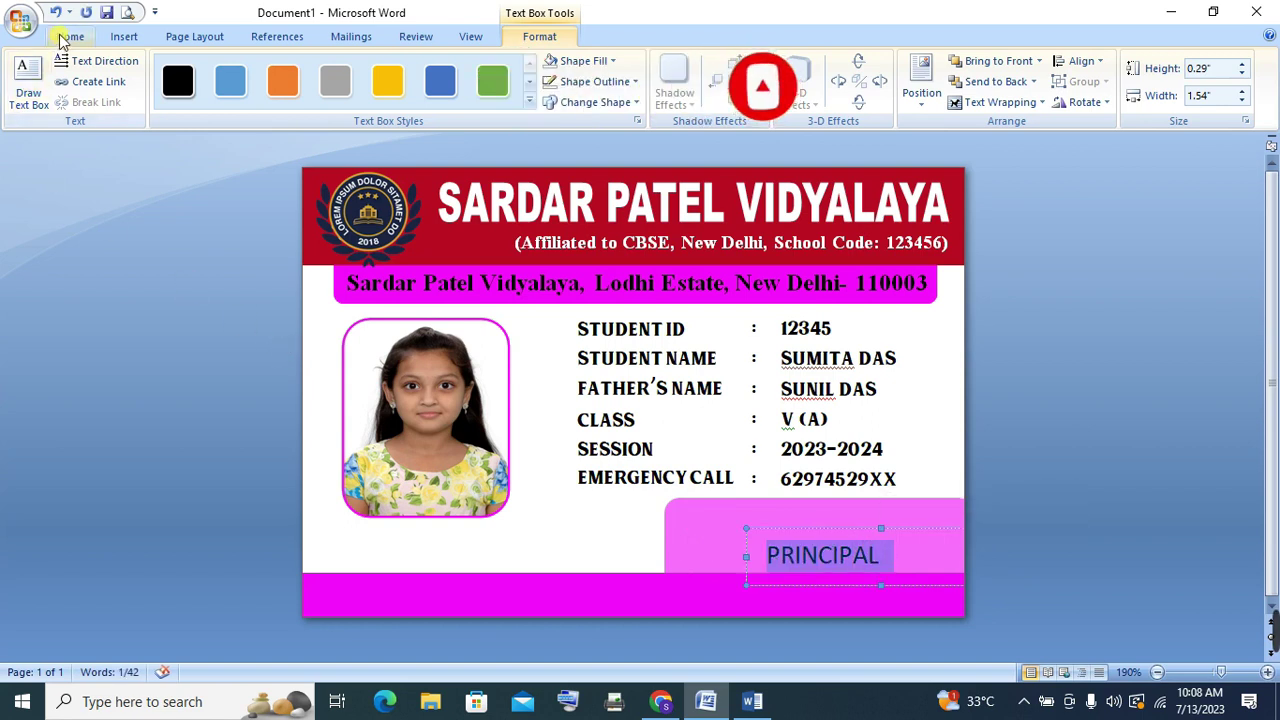
# - Set PRINCIPAL in Arial Black at size 7
pyautogui.click(70, 36)
pyautogui.click(272, 68)
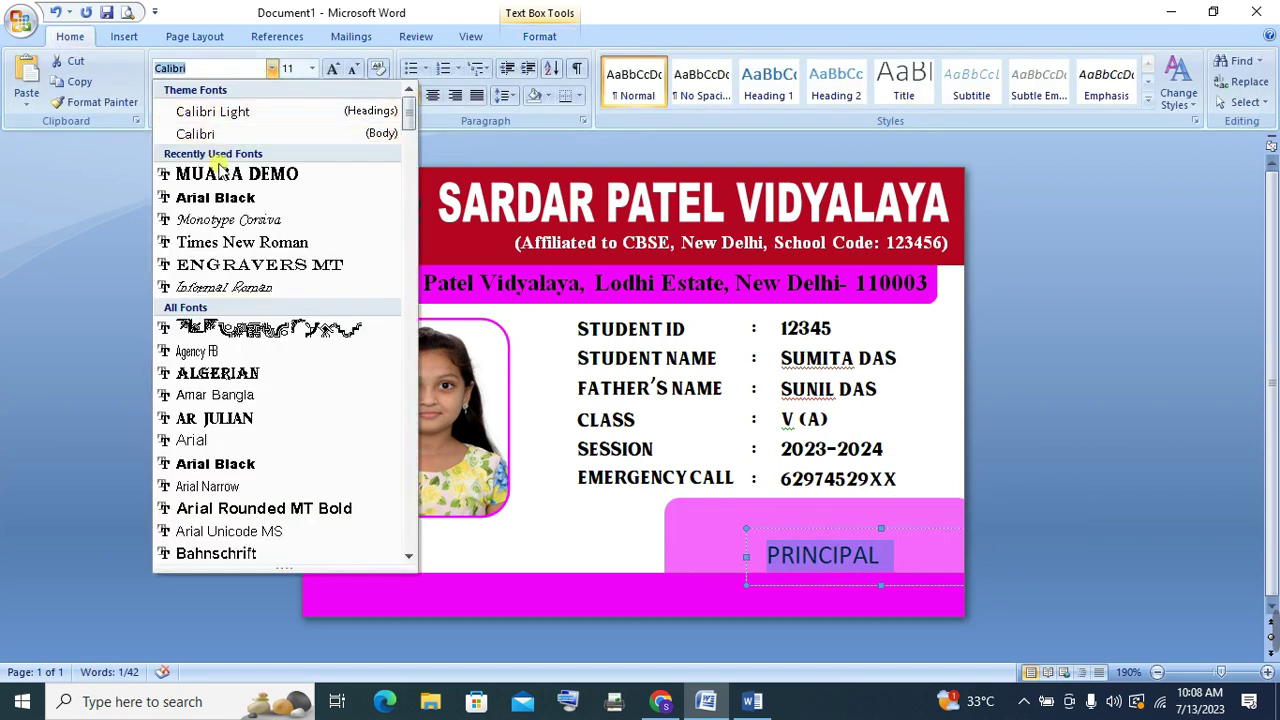
pyautogui.click(226, 250)
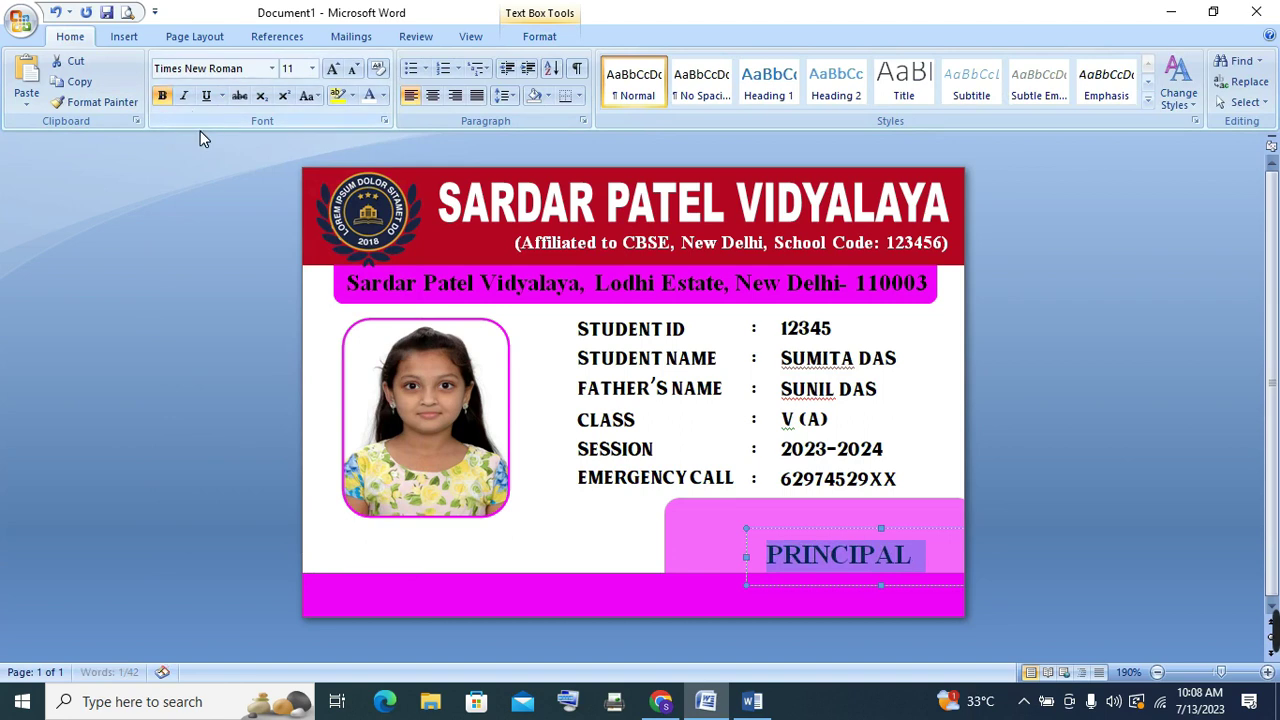
pyautogui.click(353, 70)
pyautogui.click(353, 70)
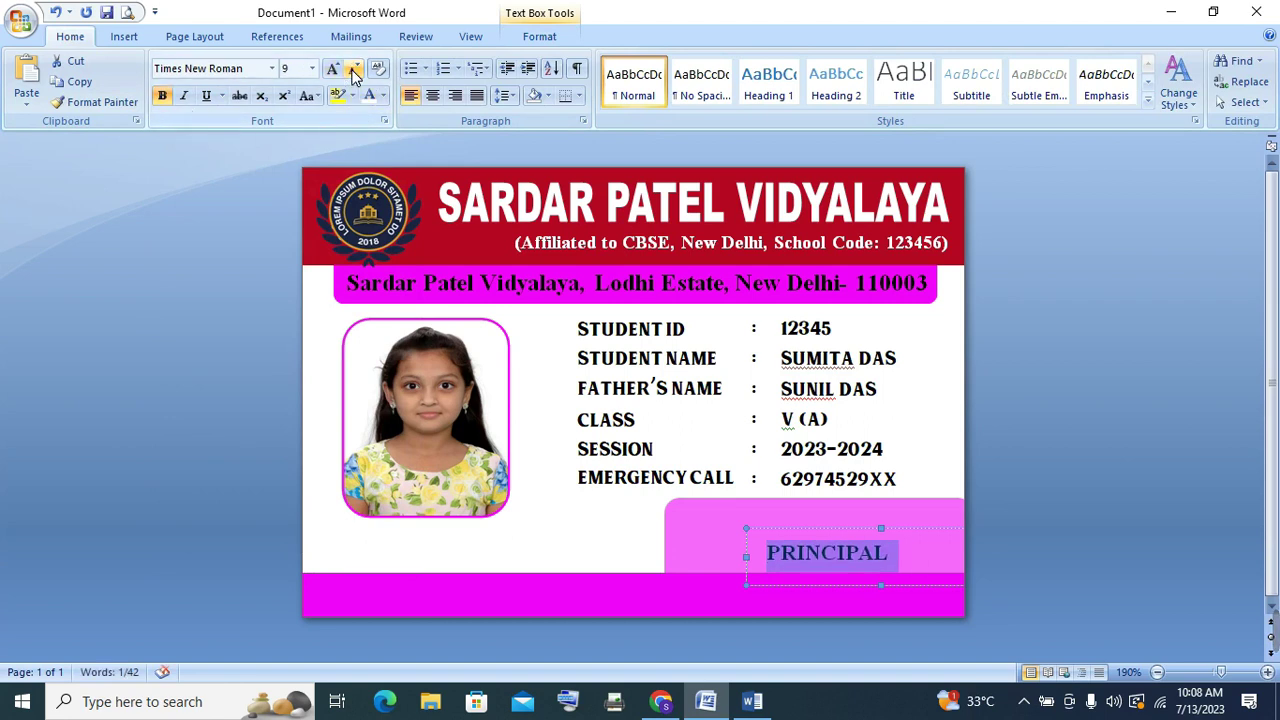
pyautogui.click(353, 70)
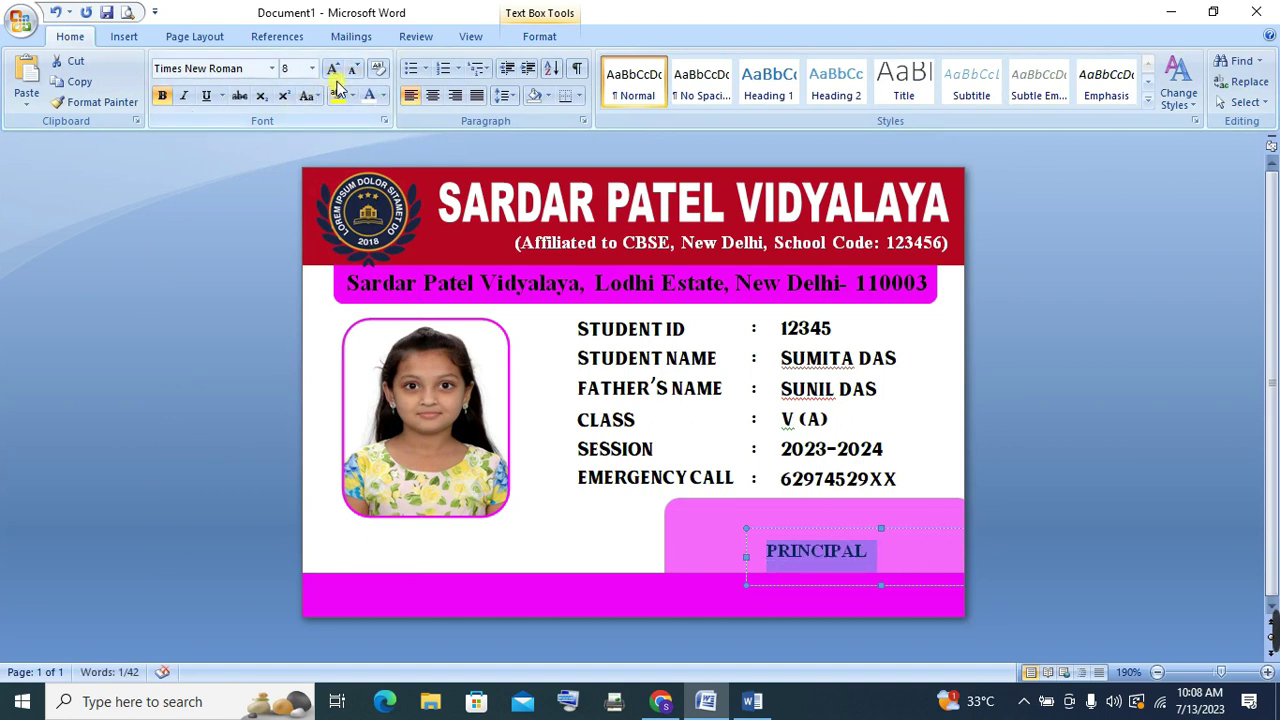
pyautogui.click(332, 68)
pyautogui.hotkey('ctrl', 'z')
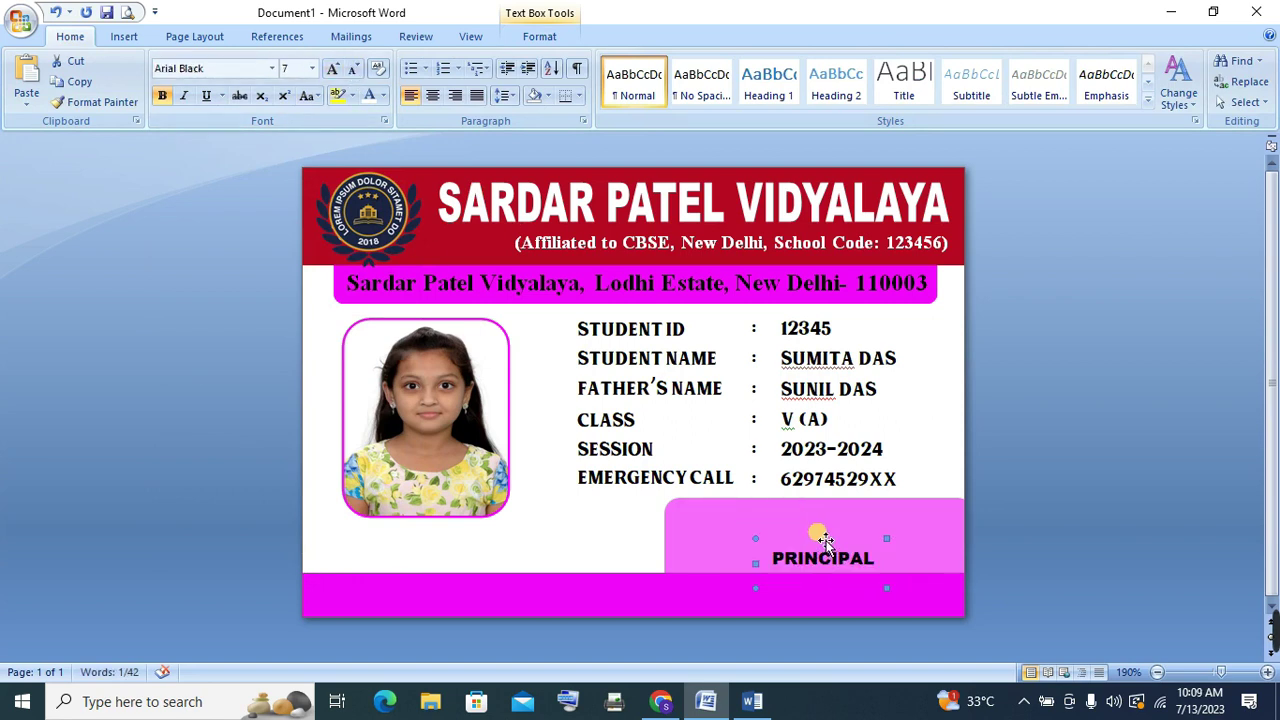
# - Color PRINCIPAL deep pink and select its text box by the border
pyautogui.click(914, 586)
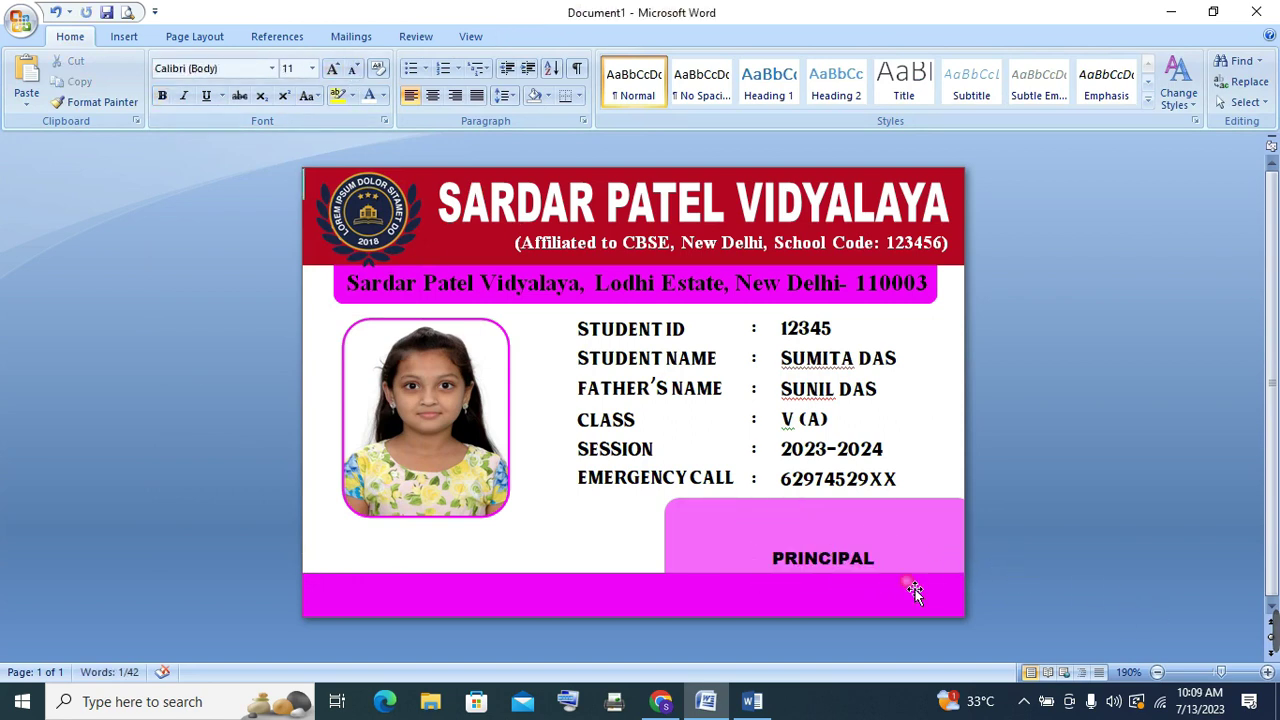
pyautogui.doubleClick(828, 563)
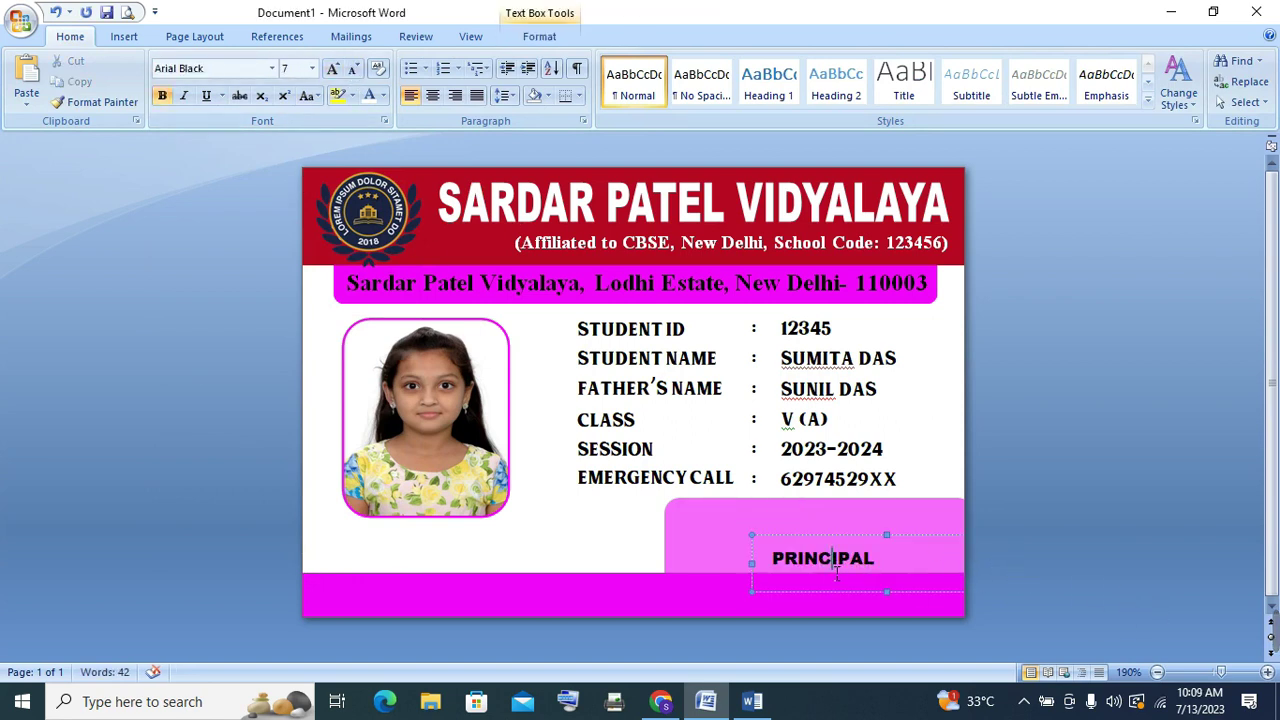
pyautogui.click(384, 95)
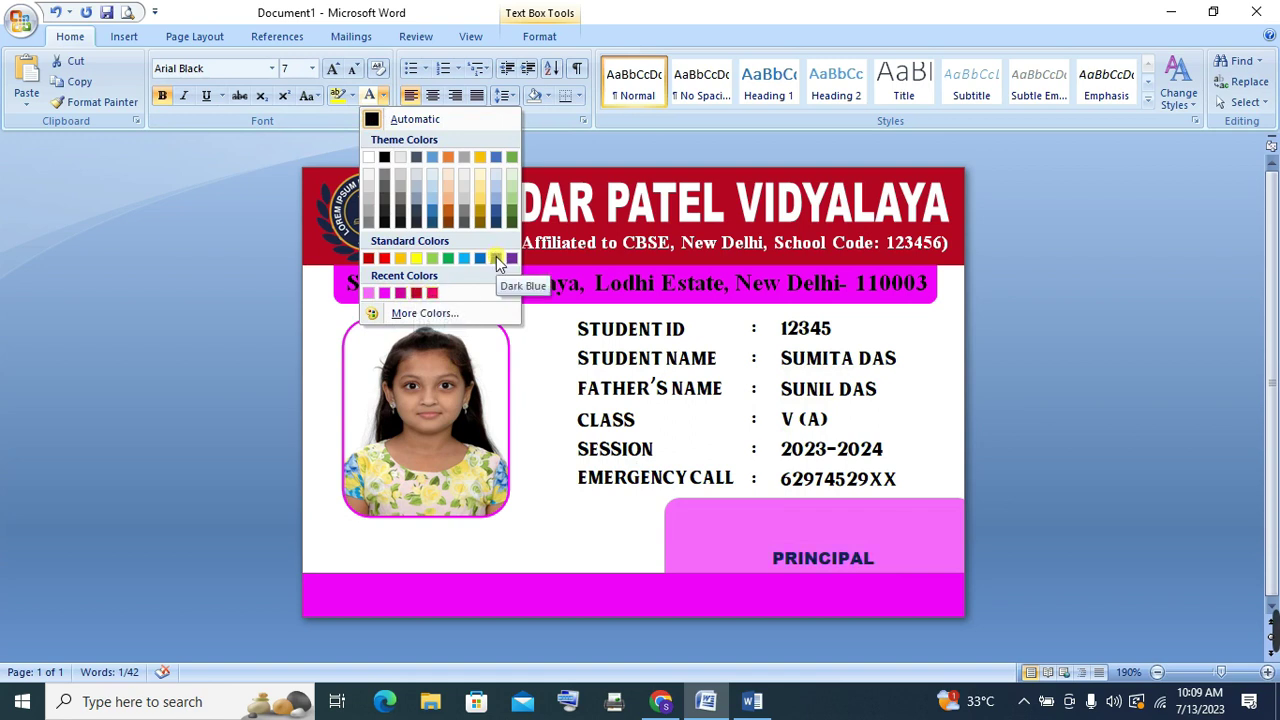
pyautogui.click(778, 548)
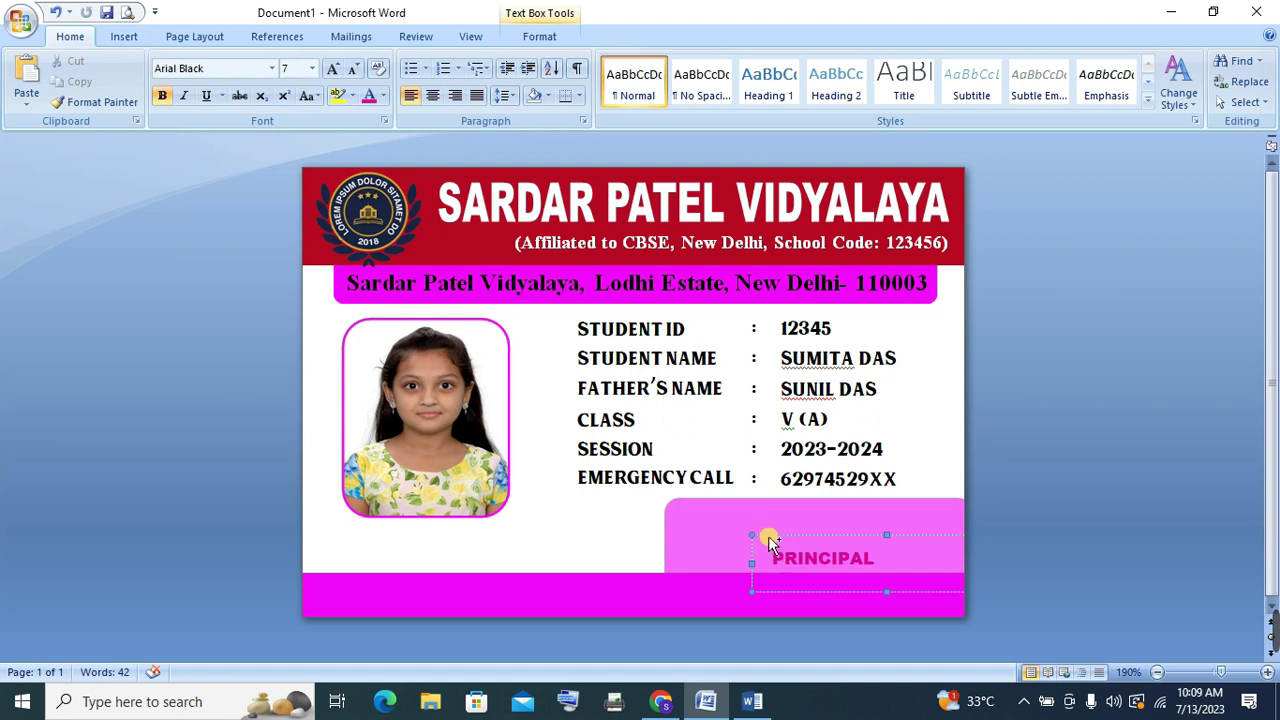
pyautogui.click(768, 541)
# - Duplicate the PRINCIPAL box up-left and replace its text with the principal's name
pyautogui.moveTo(624, 510); pyautogui.dragTo(624, 510)
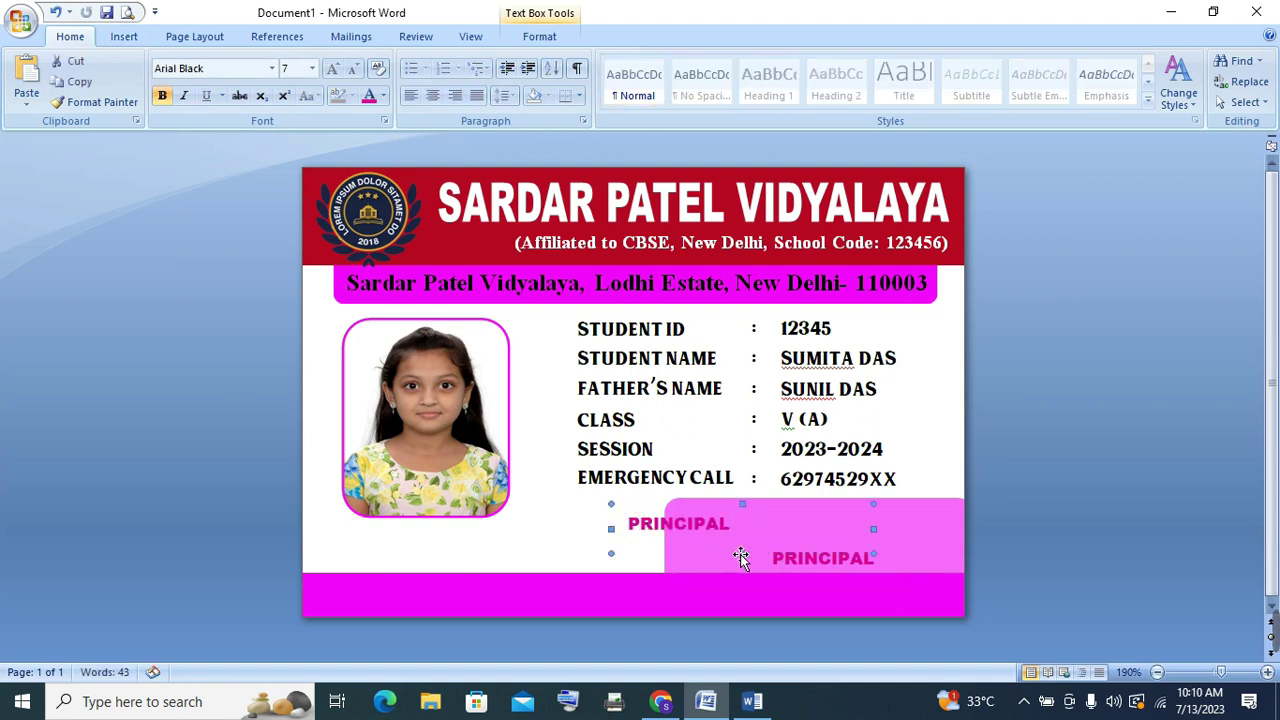
pyautogui.moveTo(766, 537); pyautogui.dragTo(626, 524)
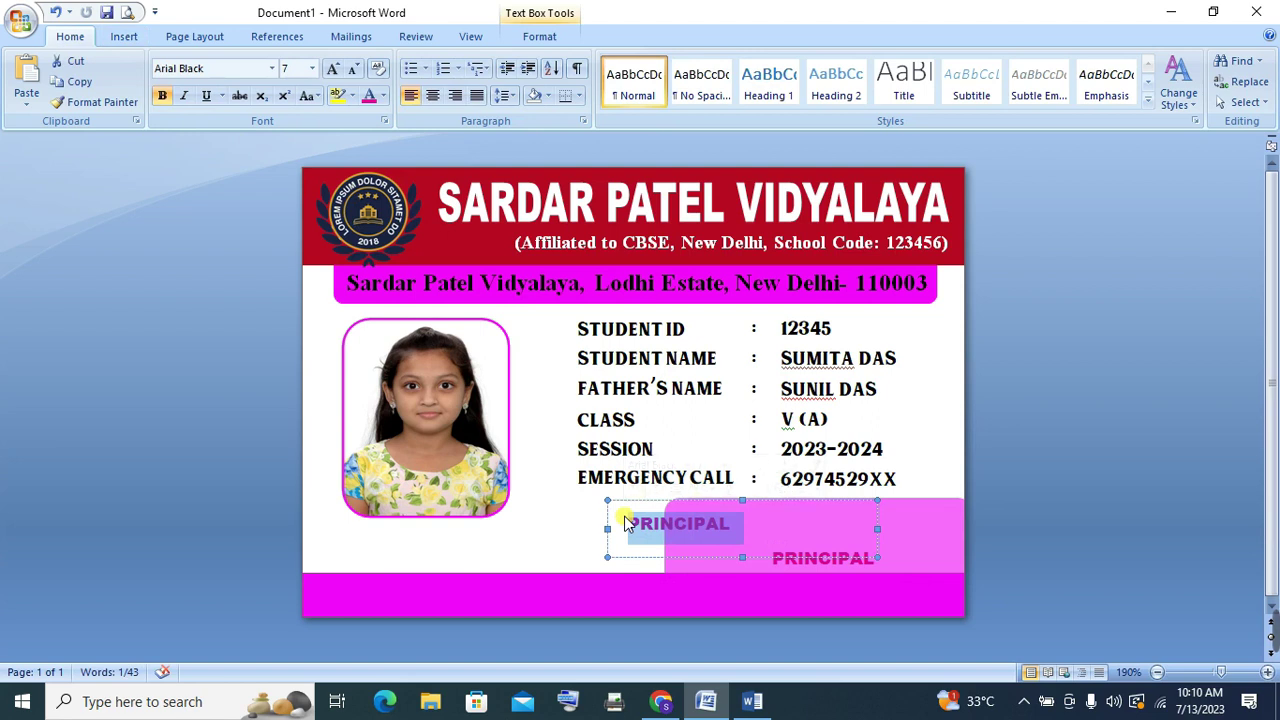
pyautogui.press('BackSpace')
pyautogui.hotkey('shift', 'Home')
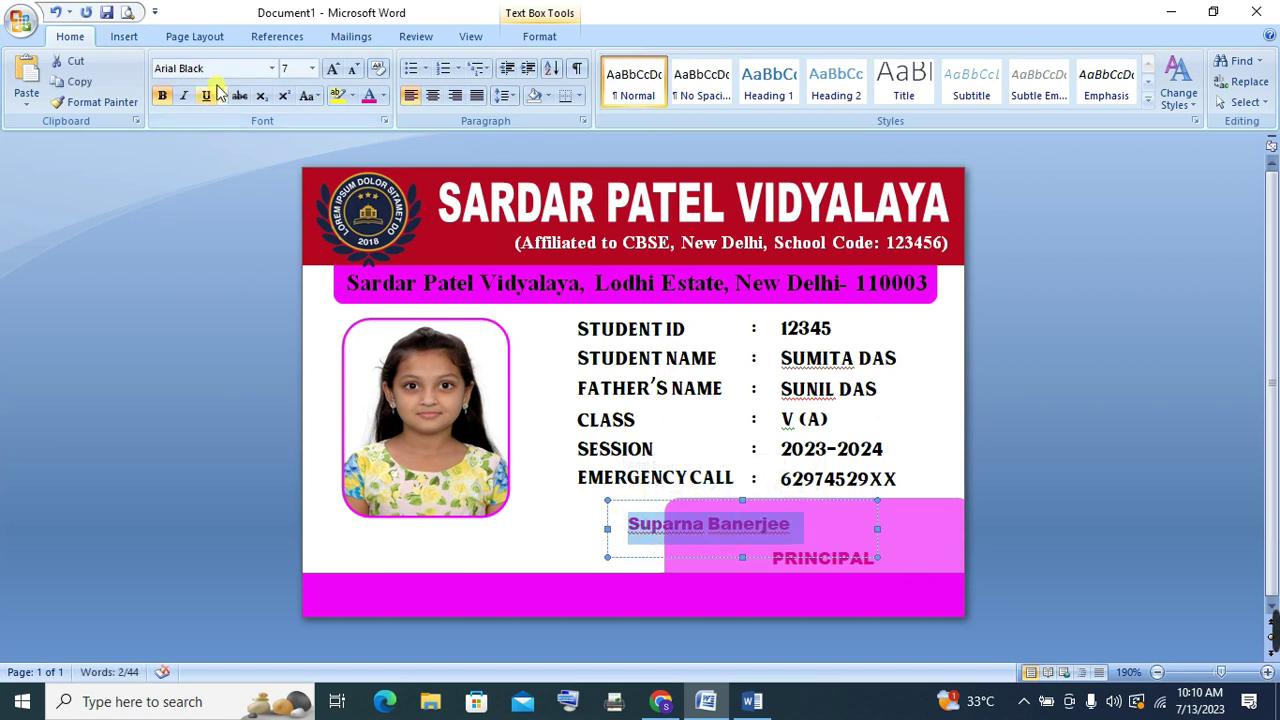
# - Set the principal's name in Monotype Corsiva at size 11
pyautogui.click(271, 70)
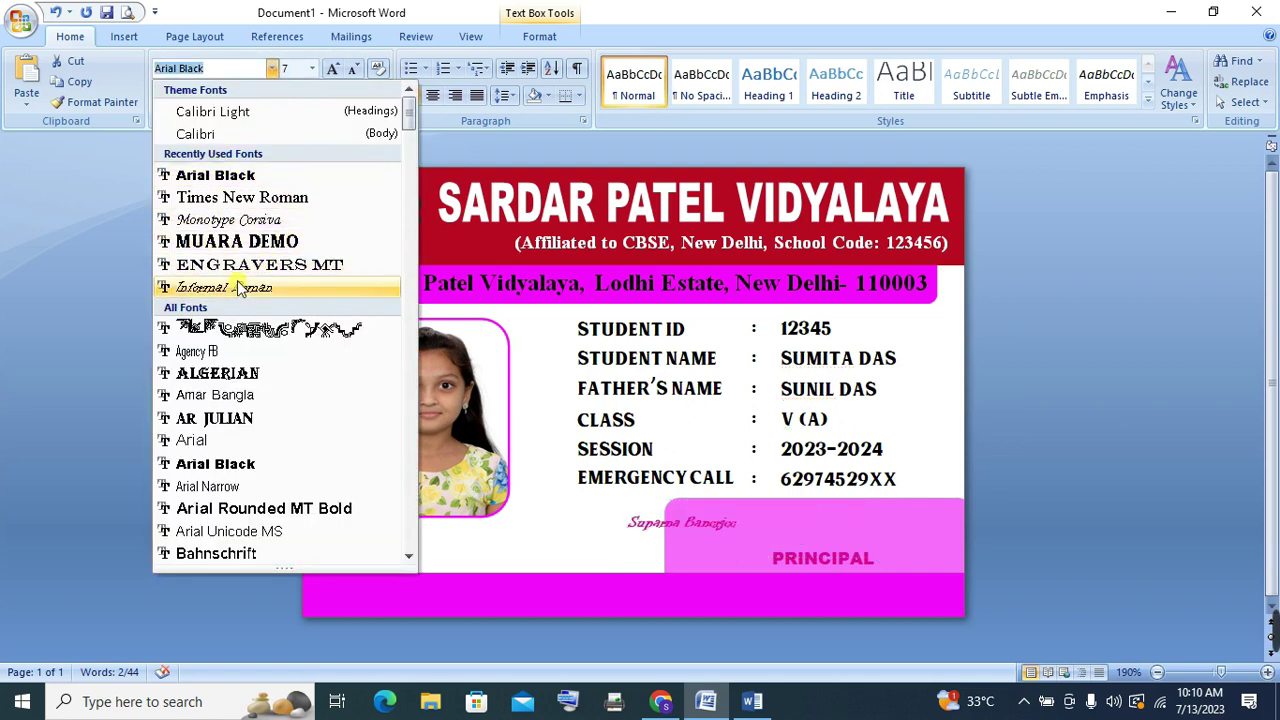
pyautogui.click(243, 220)
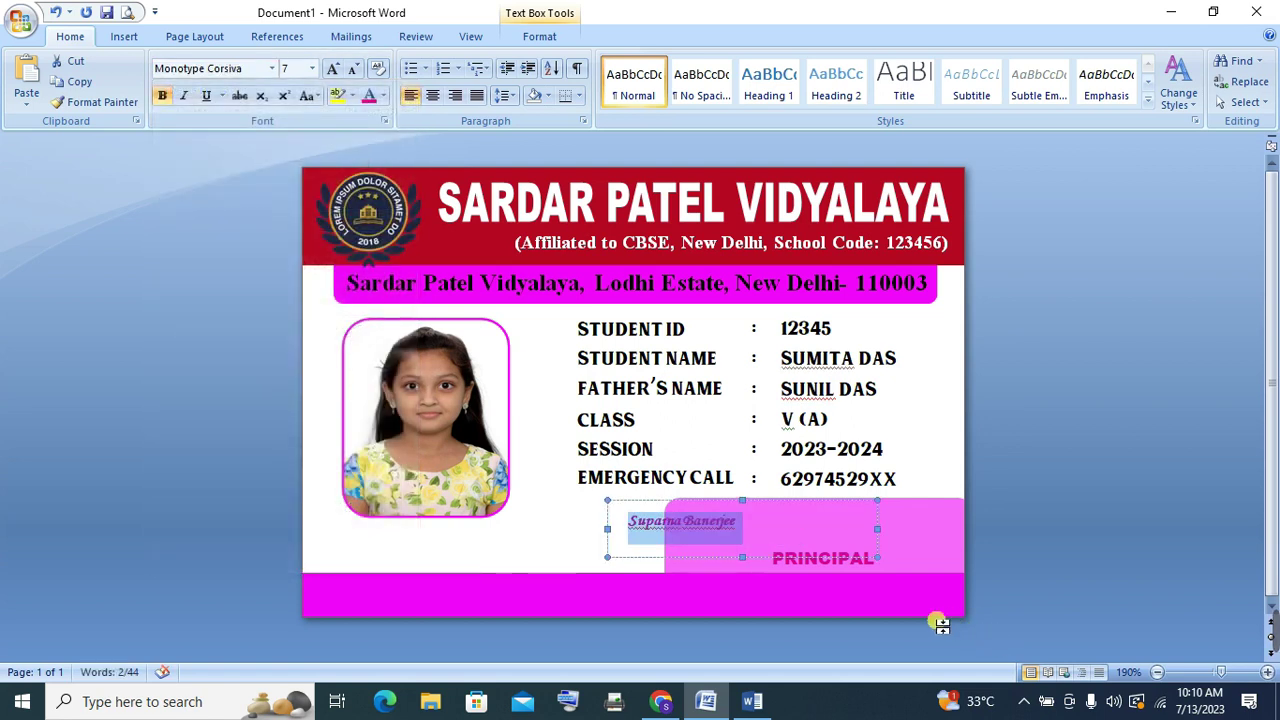
pyautogui.click(333, 70)
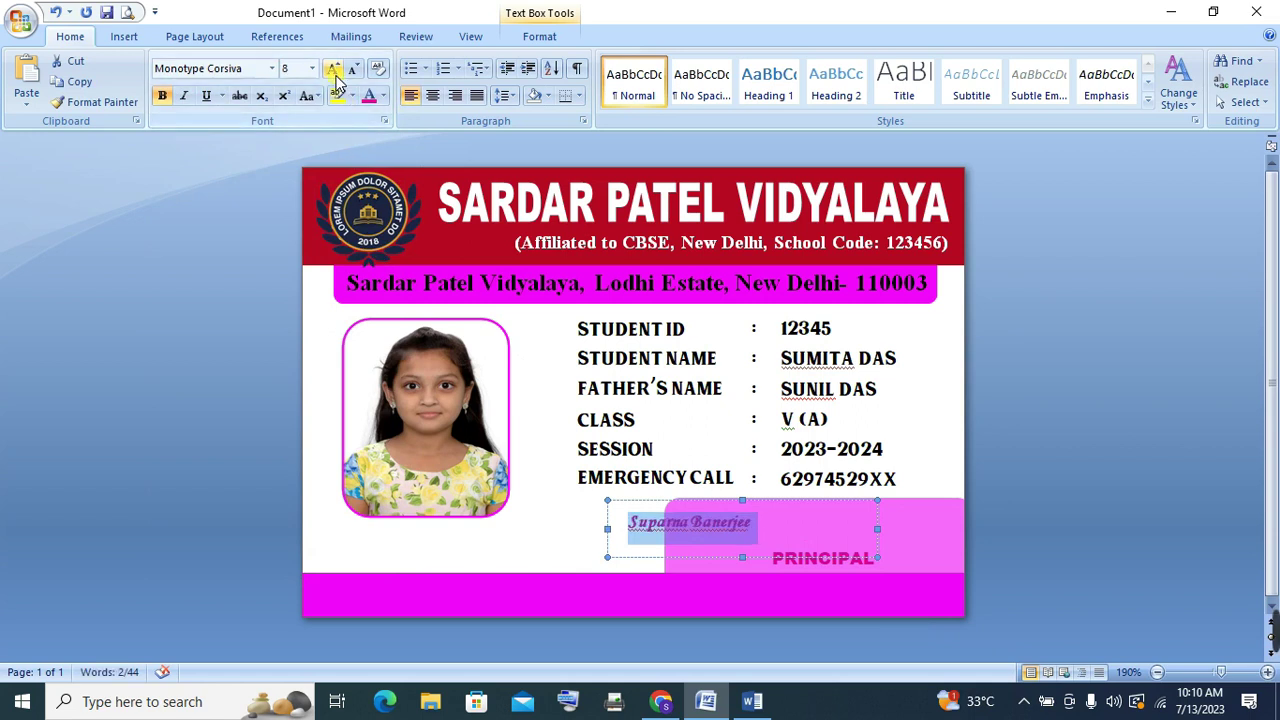
pyautogui.click(334, 72)
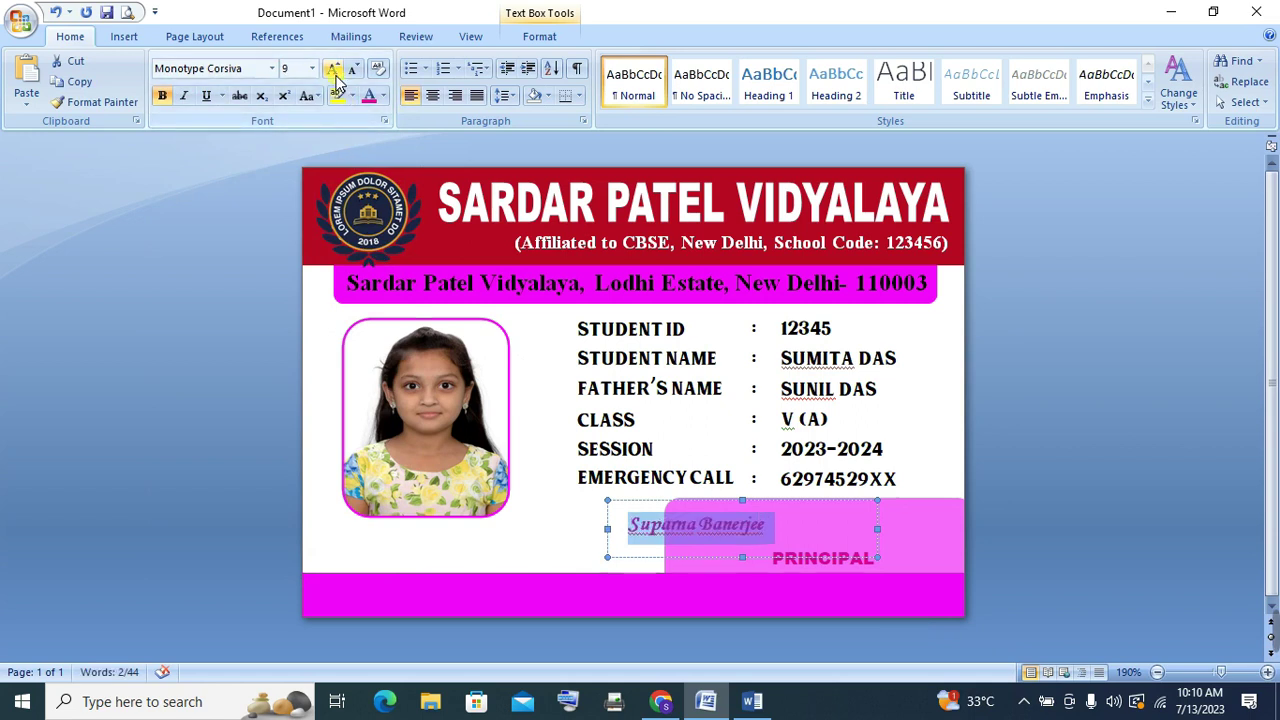
pyautogui.click(334, 72)
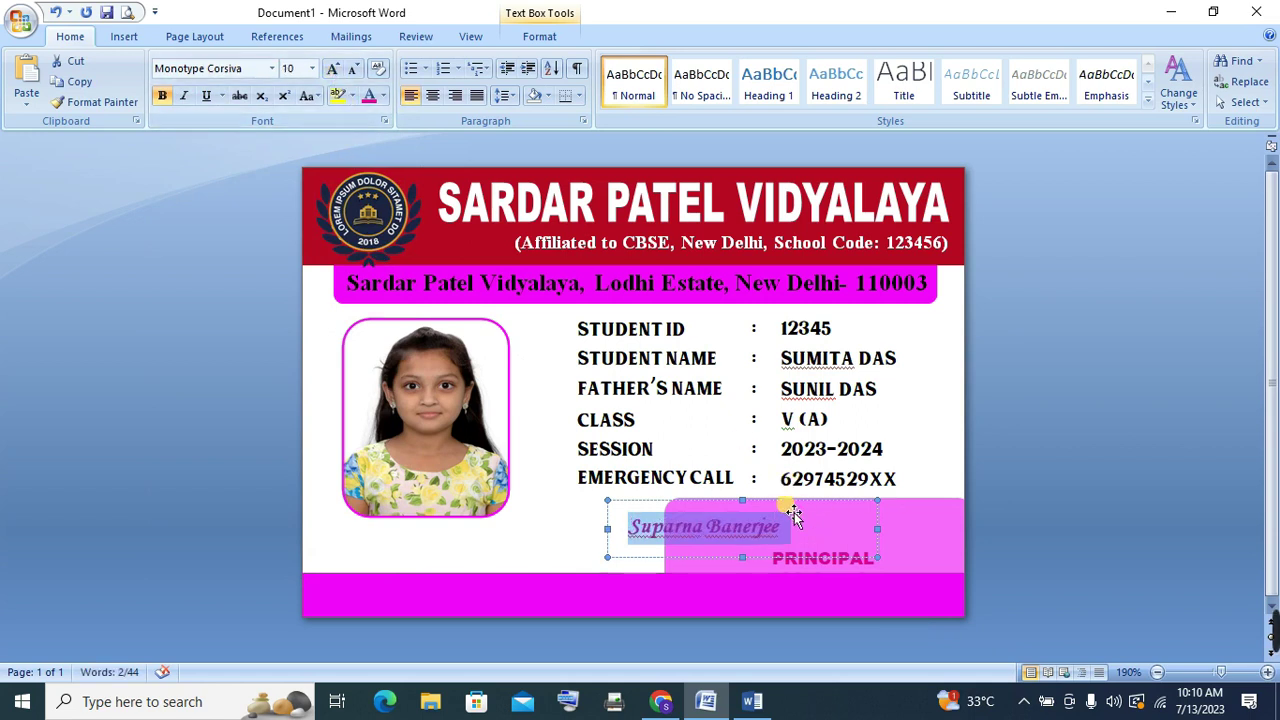
pyautogui.click(333, 70)
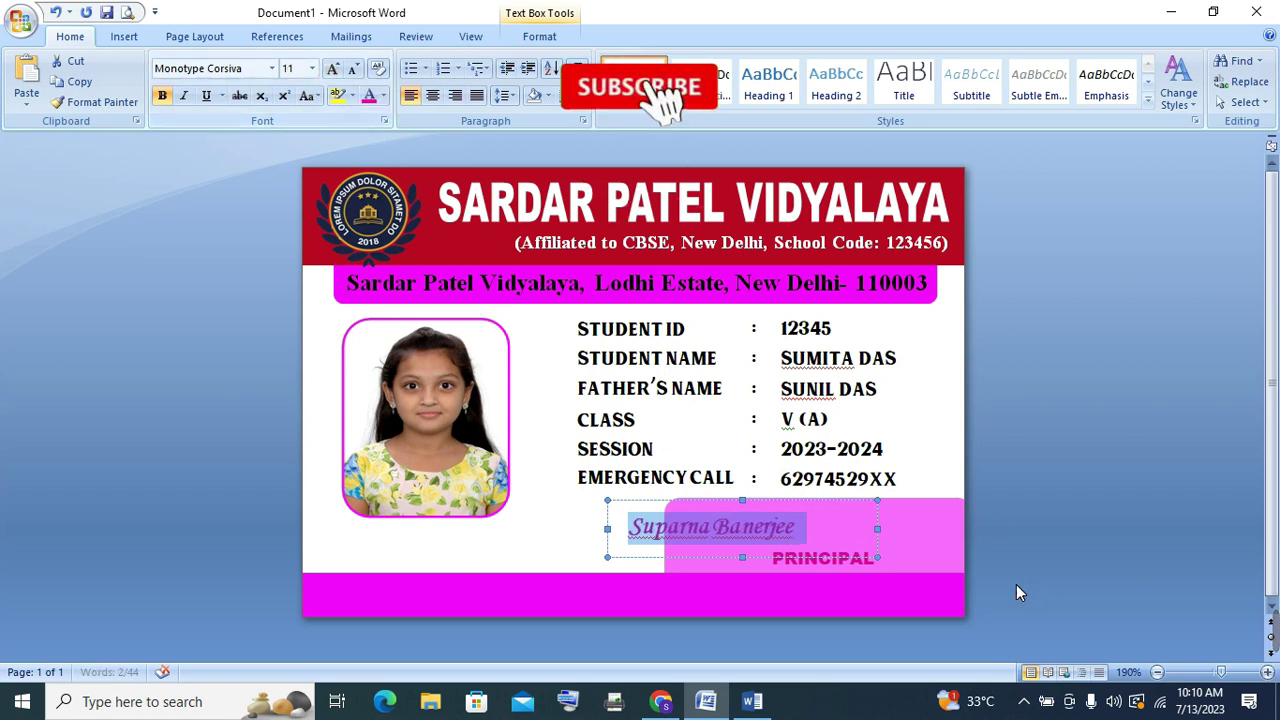
# - Nudge the name box right and clear the spelling flags on both names
pyautogui.click(820, 513)
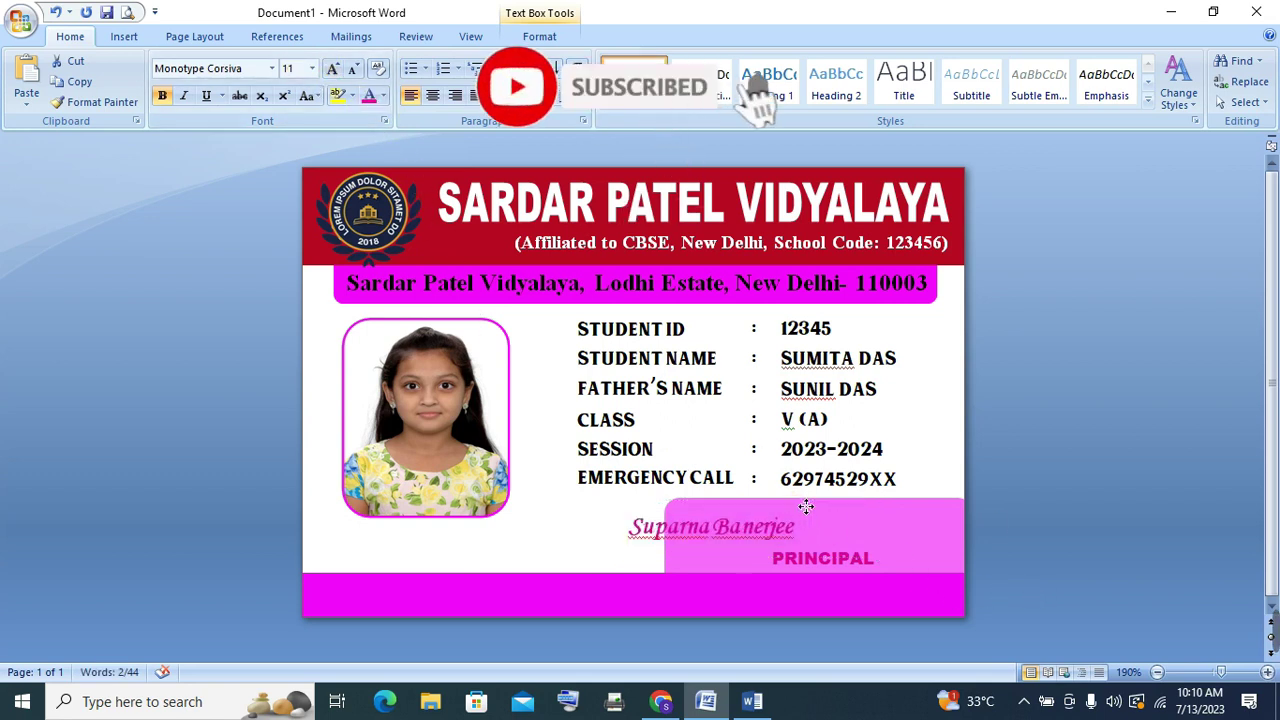
pyautogui.click(890, 515)
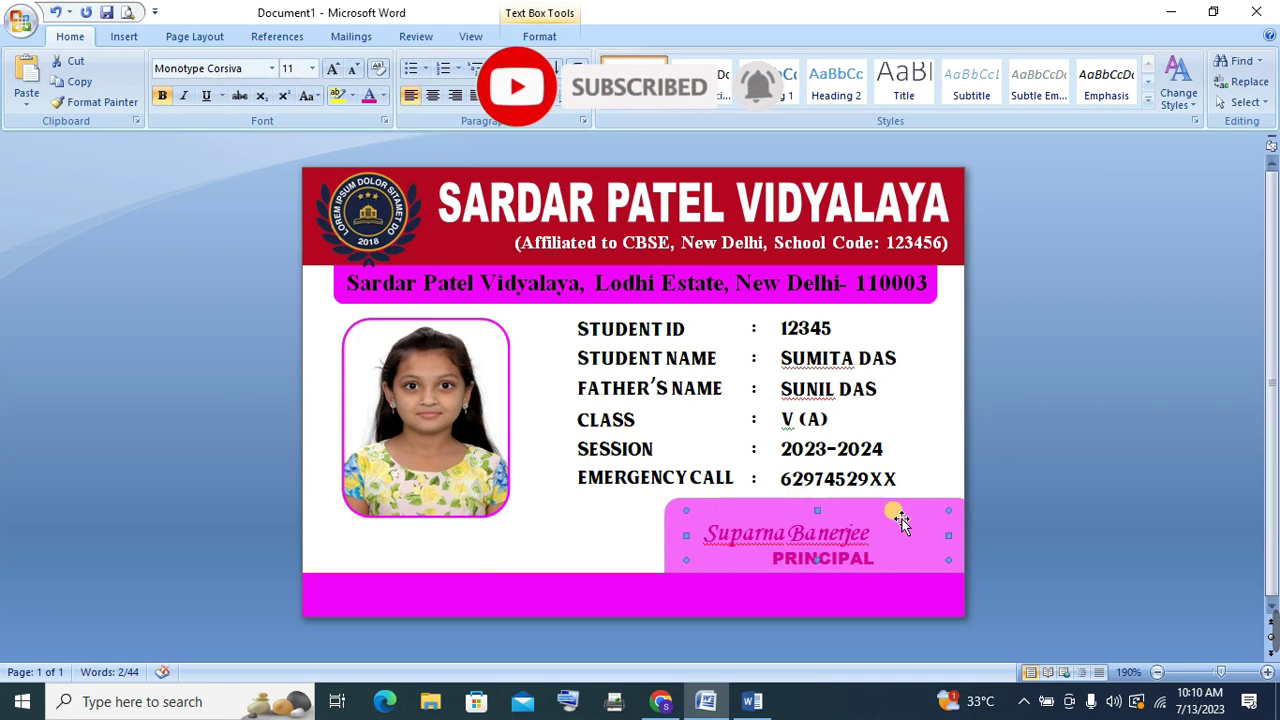
pyautogui.press('Right')
pyautogui.press('Right')
pyautogui.press('Right')
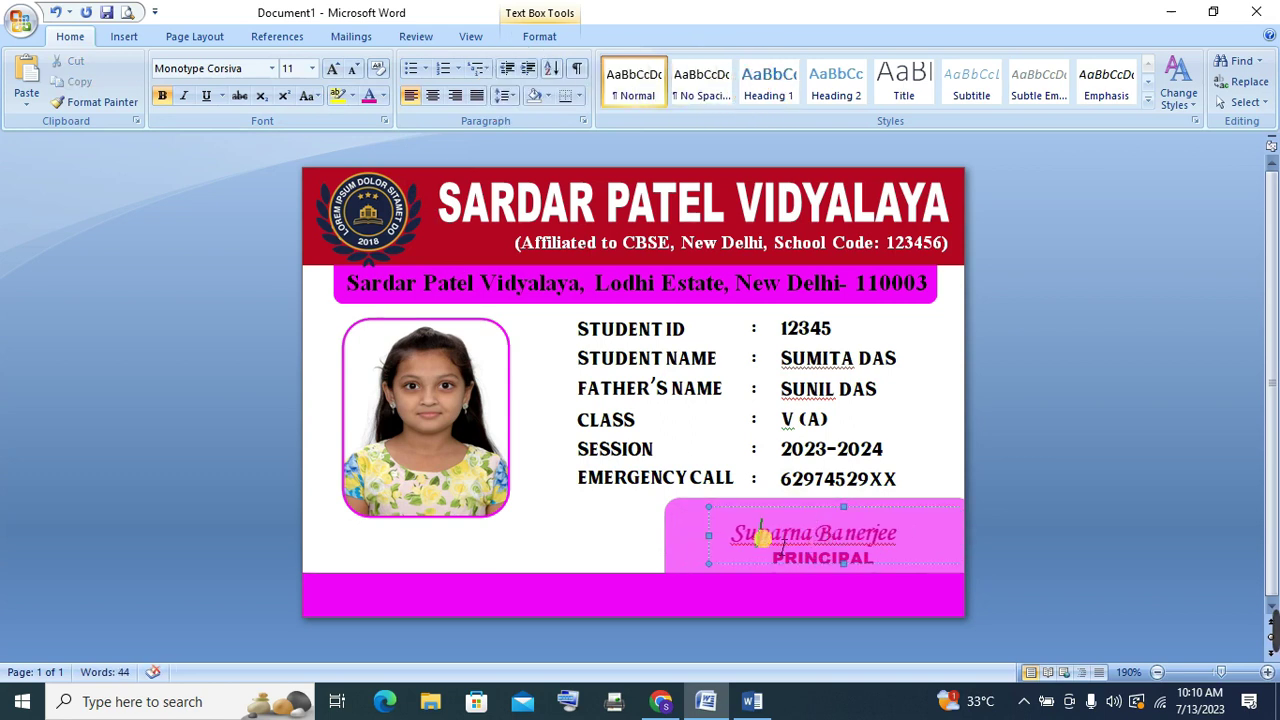
pyautogui.rightClick(765, 541)
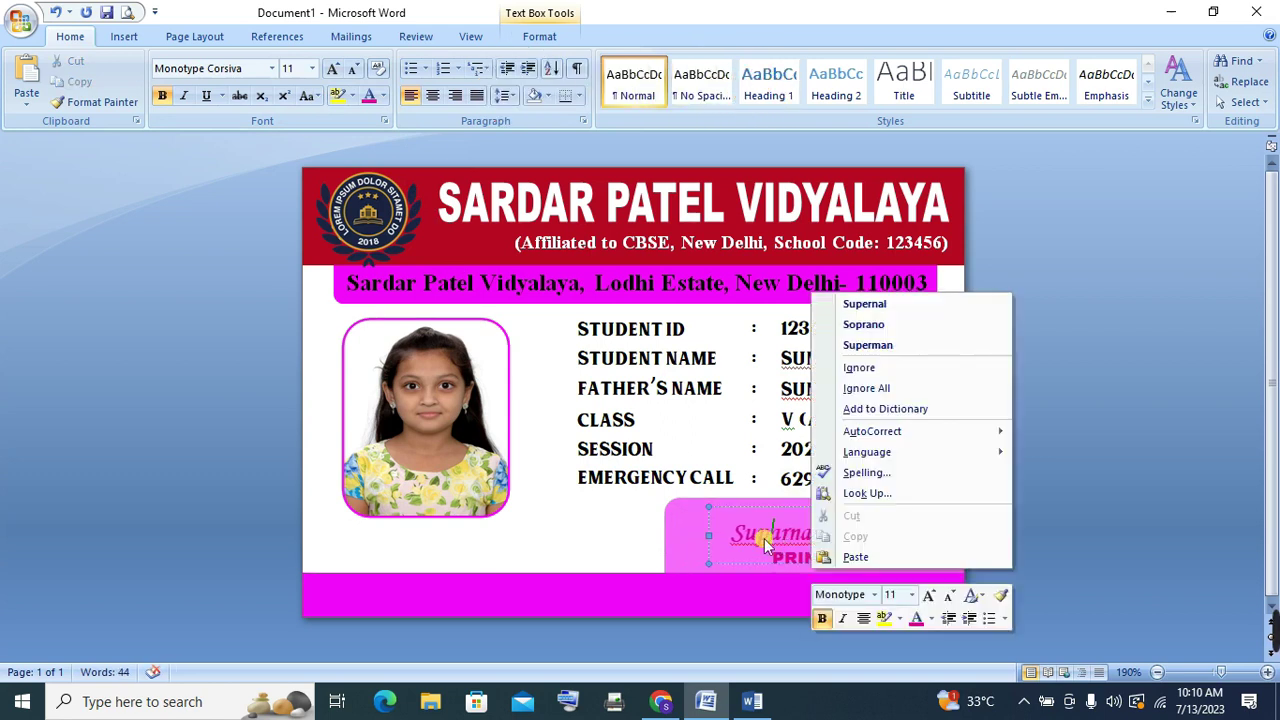
pyautogui.click(876, 389)
pyautogui.rightClick(866, 538)
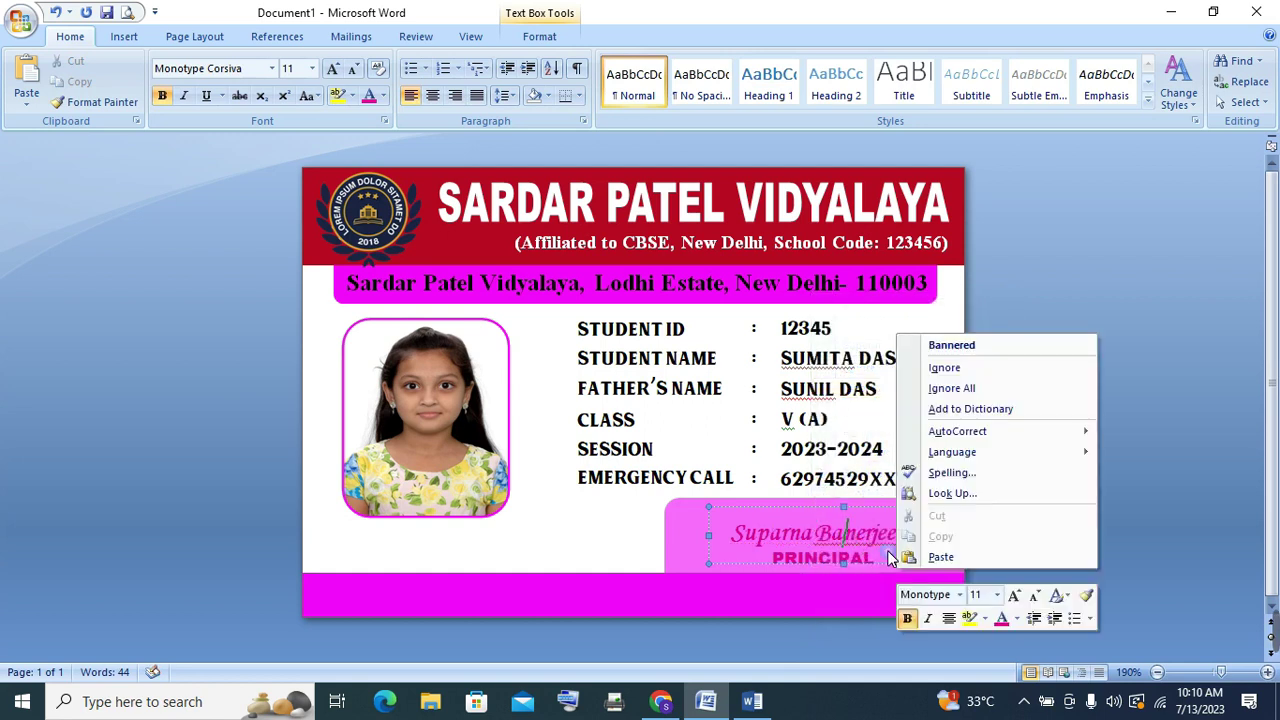
pyautogui.click(960, 406)
pyautogui.click(1040, 558)
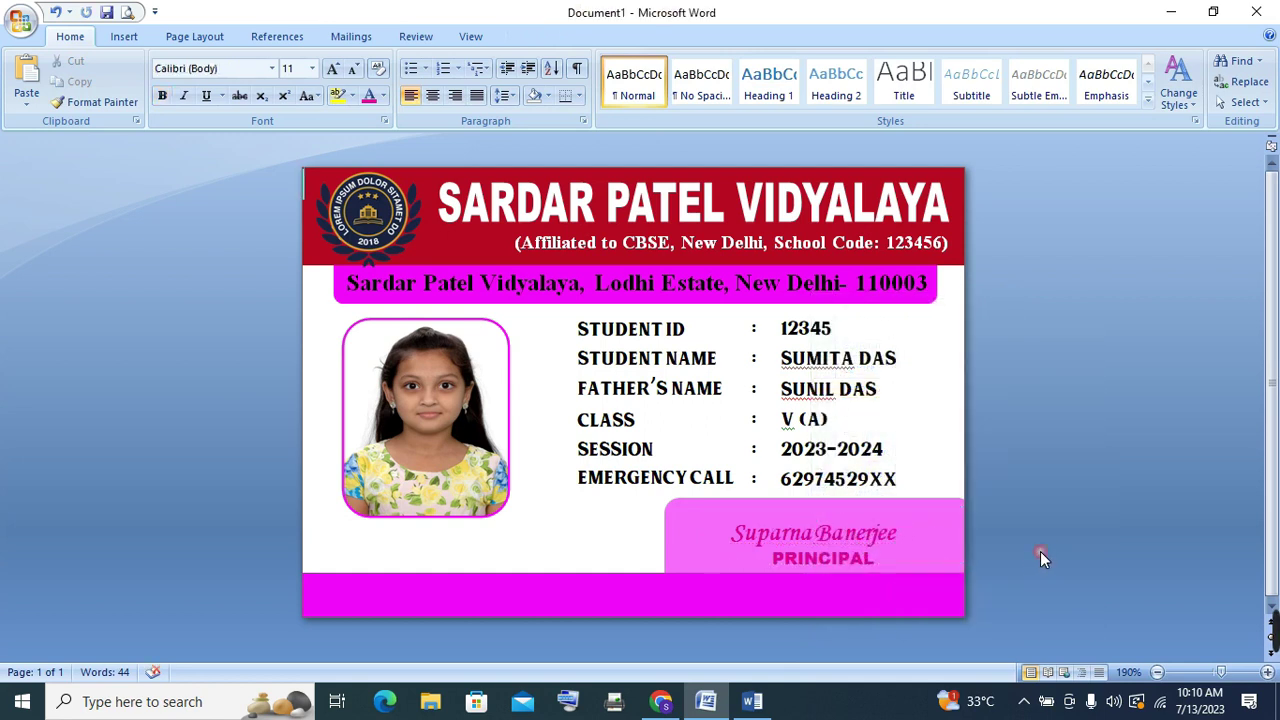
# - Draw a 3.66"-wide text box across the magenta bottom bar and remove its fill and outline
pyautogui.click(122, 40)
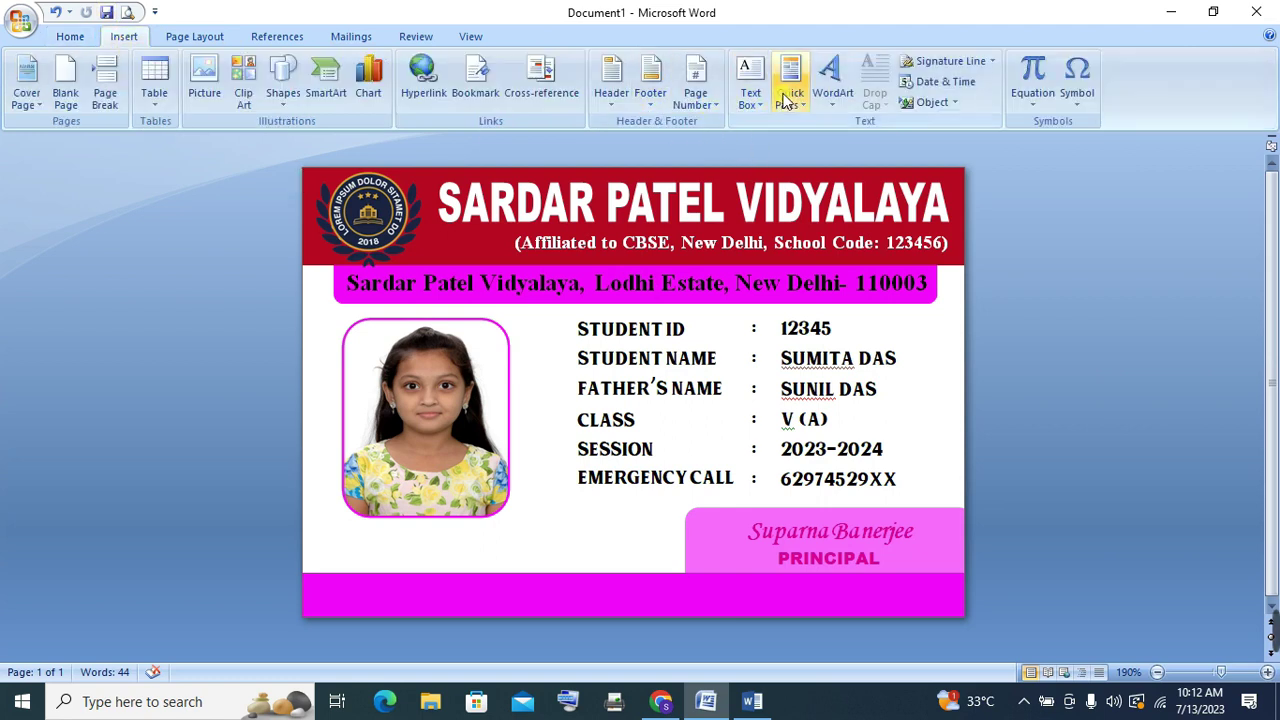
pyautogui.click(757, 100)
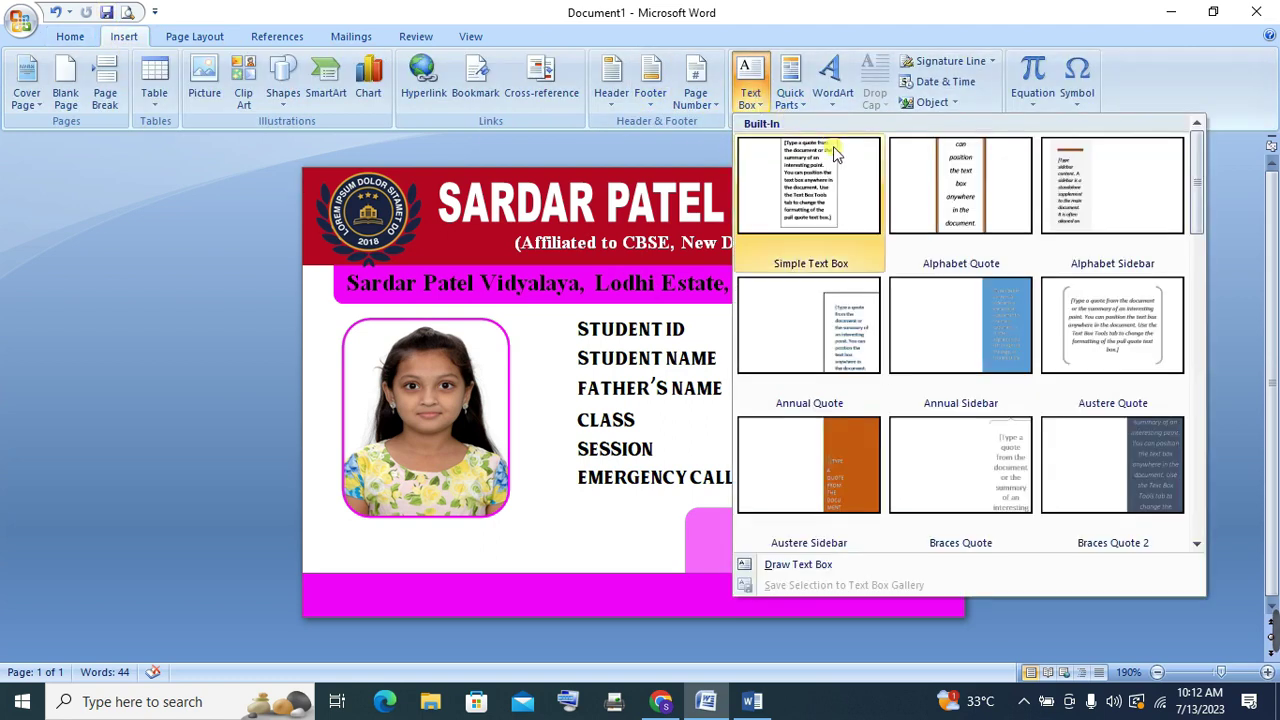
pyautogui.click(790, 566)
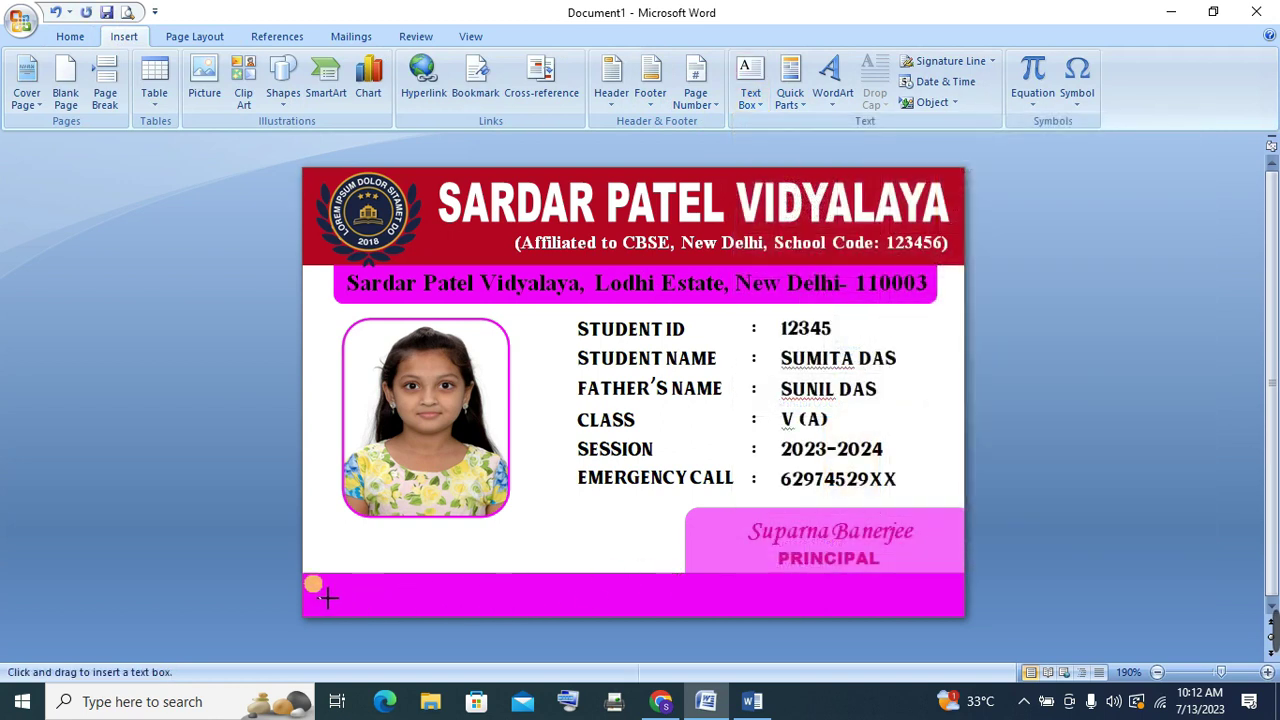
pyautogui.moveTo(313, 581); pyautogui.dragTo(938, 608)
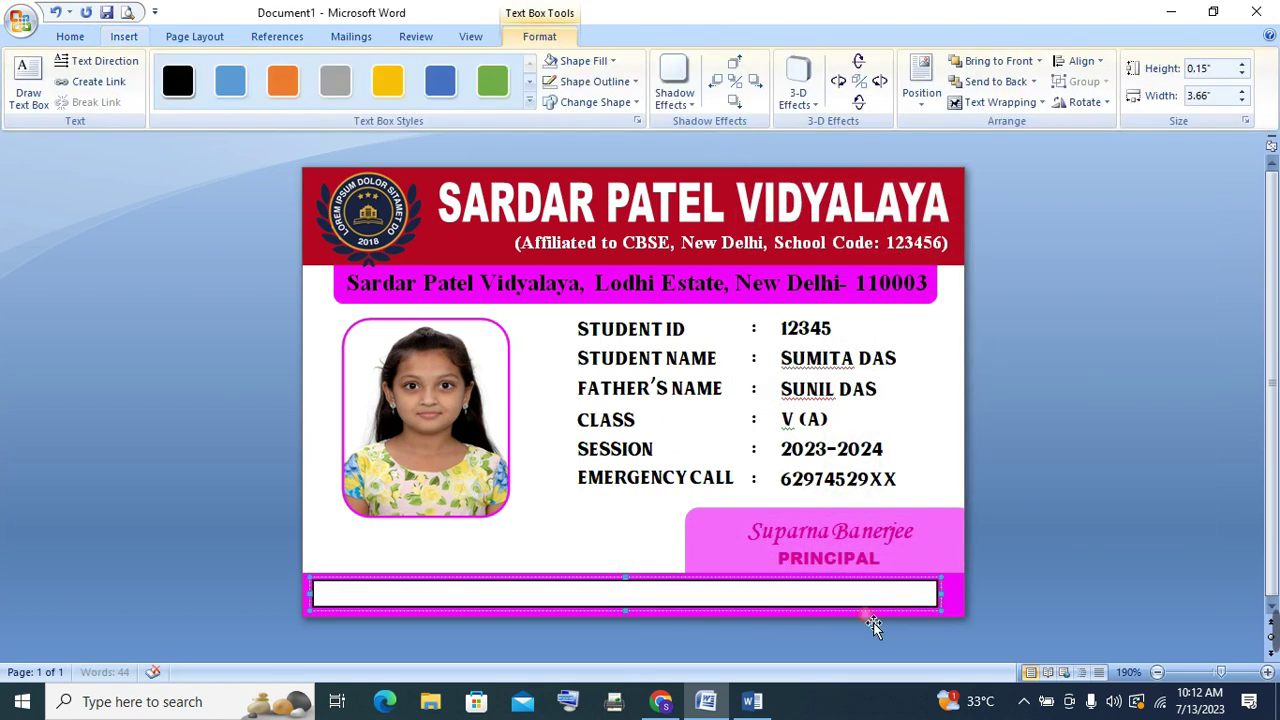
pyautogui.click(583, 61)
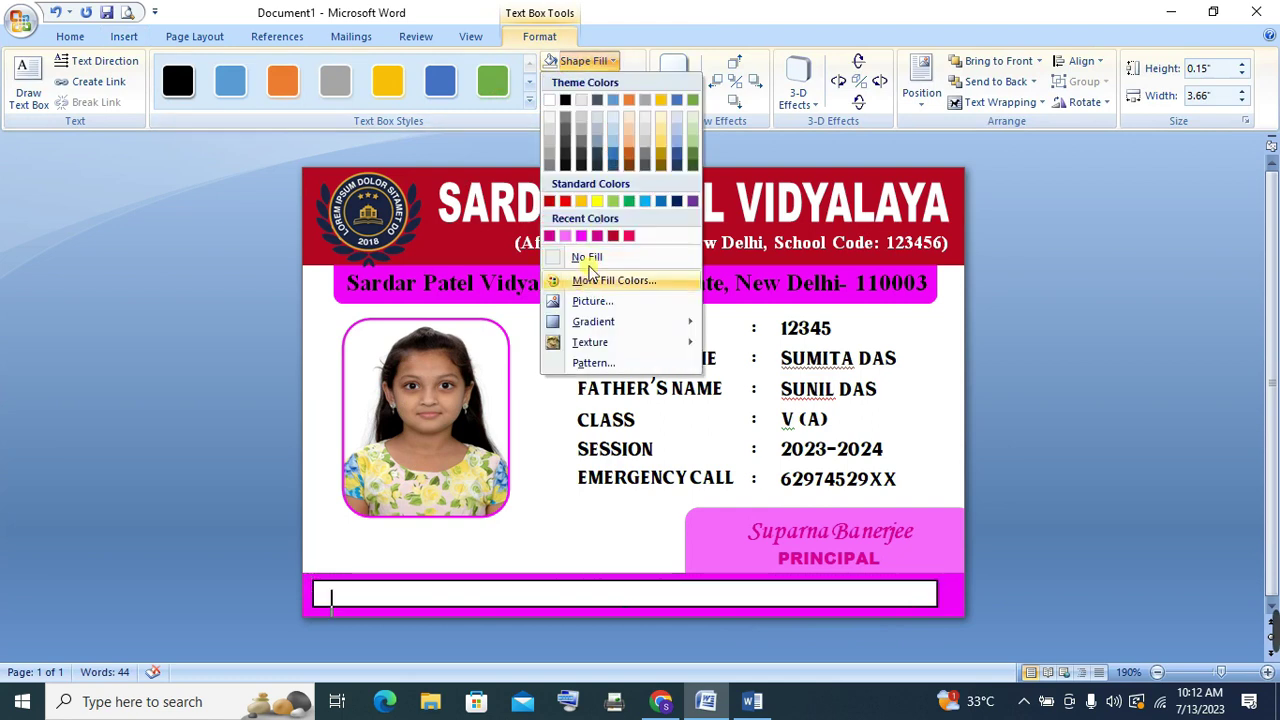
pyautogui.click(586, 257)
pyautogui.click(594, 81)
pyautogui.click(588, 278)
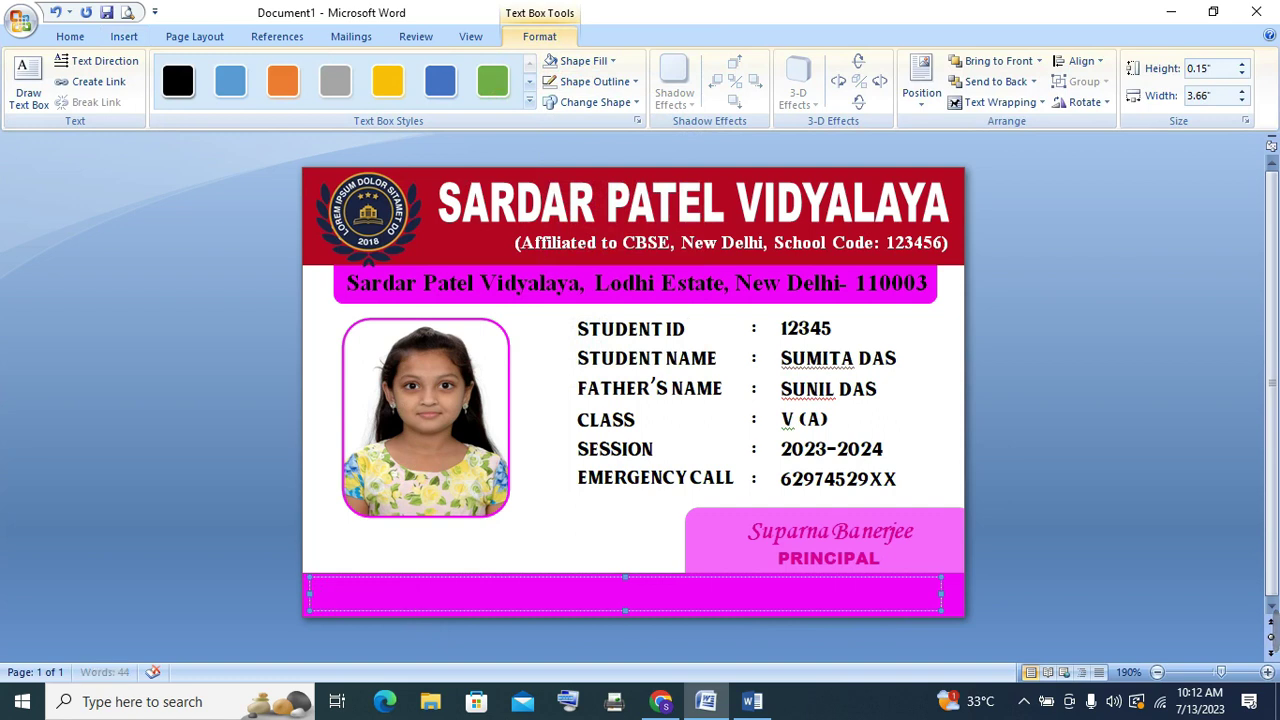
# - Make the bottom text box taller and set STUDENT ID CARD in bold Arial Black
pyautogui.moveTo(555, 611); pyautogui.dragTo(555, 624)
pyautogui.write('STUDENT ID CARD')
pyautogui.moveTo(530, 568); pyautogui.dragTo(376, 585)
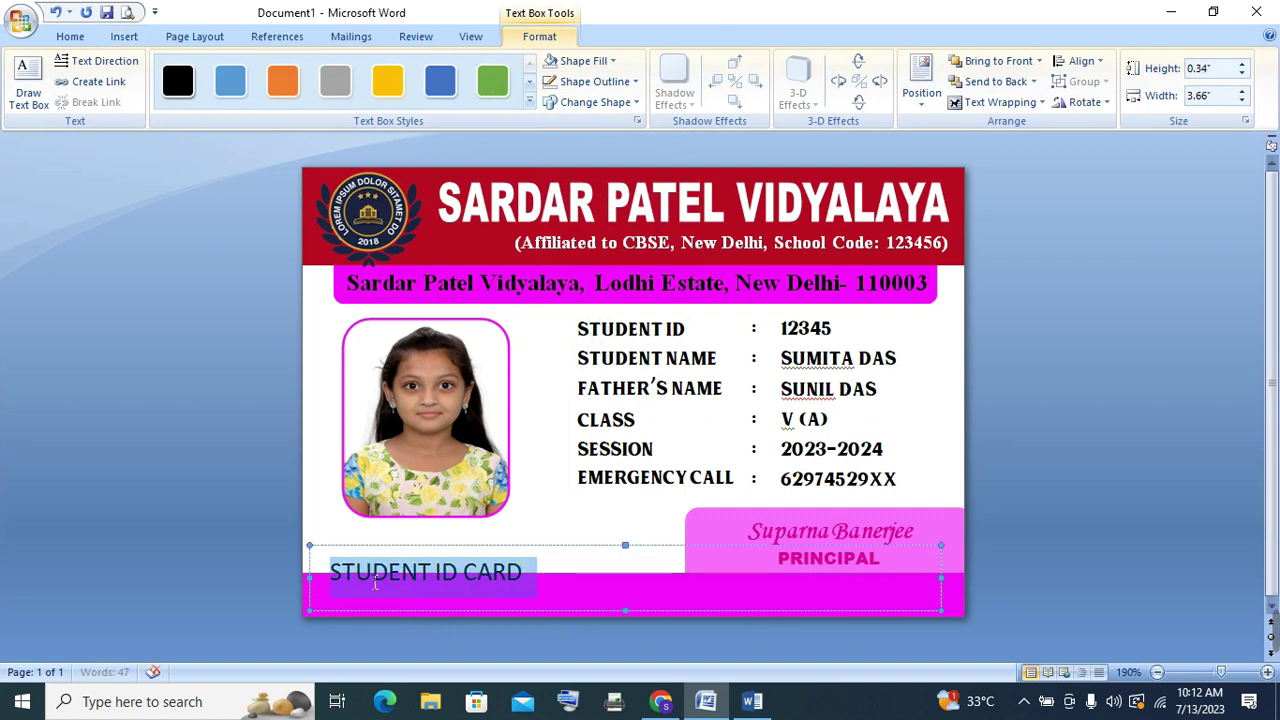
pyautogui.click(70, 36)
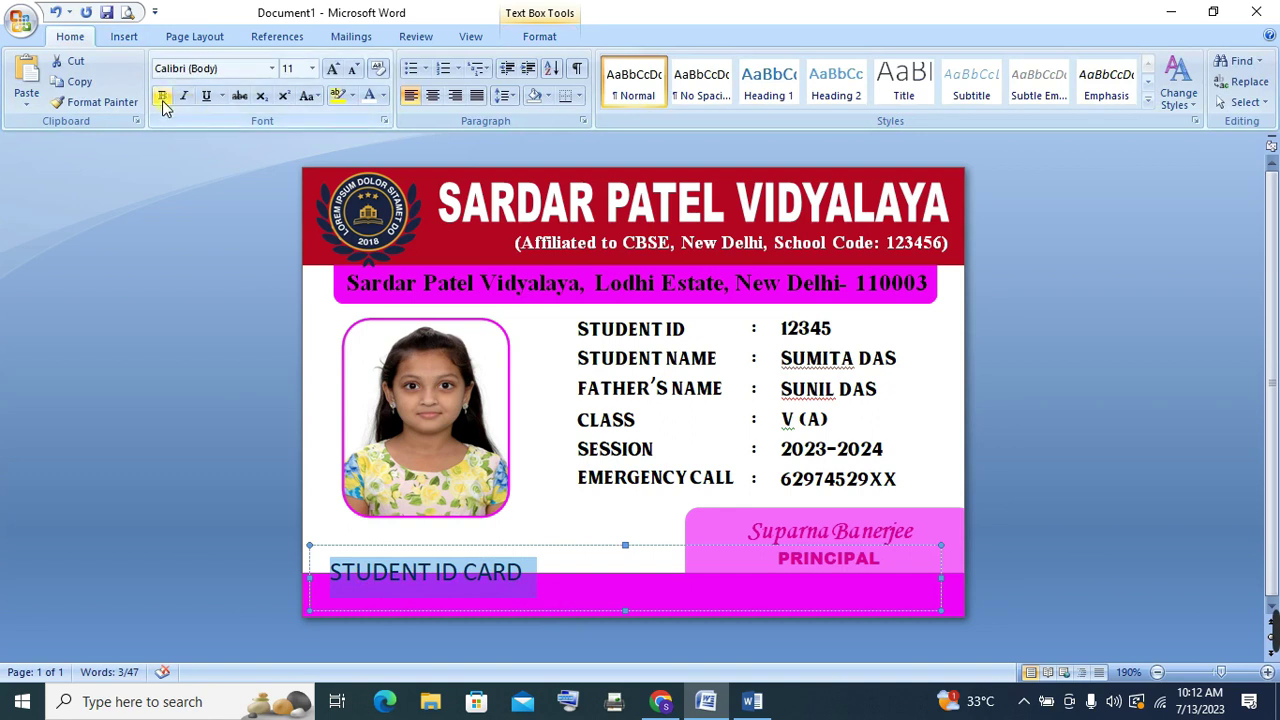
pyautogui.click(163, 98)
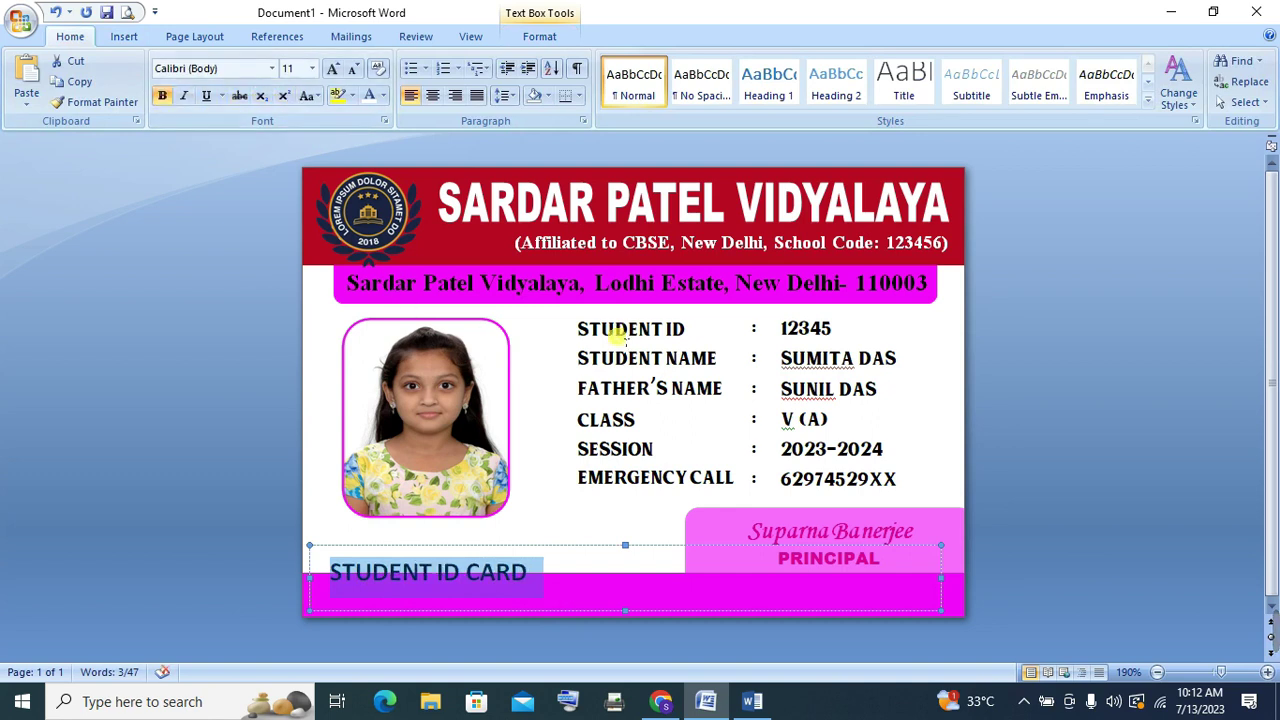
pyautogui.click(272, 68)
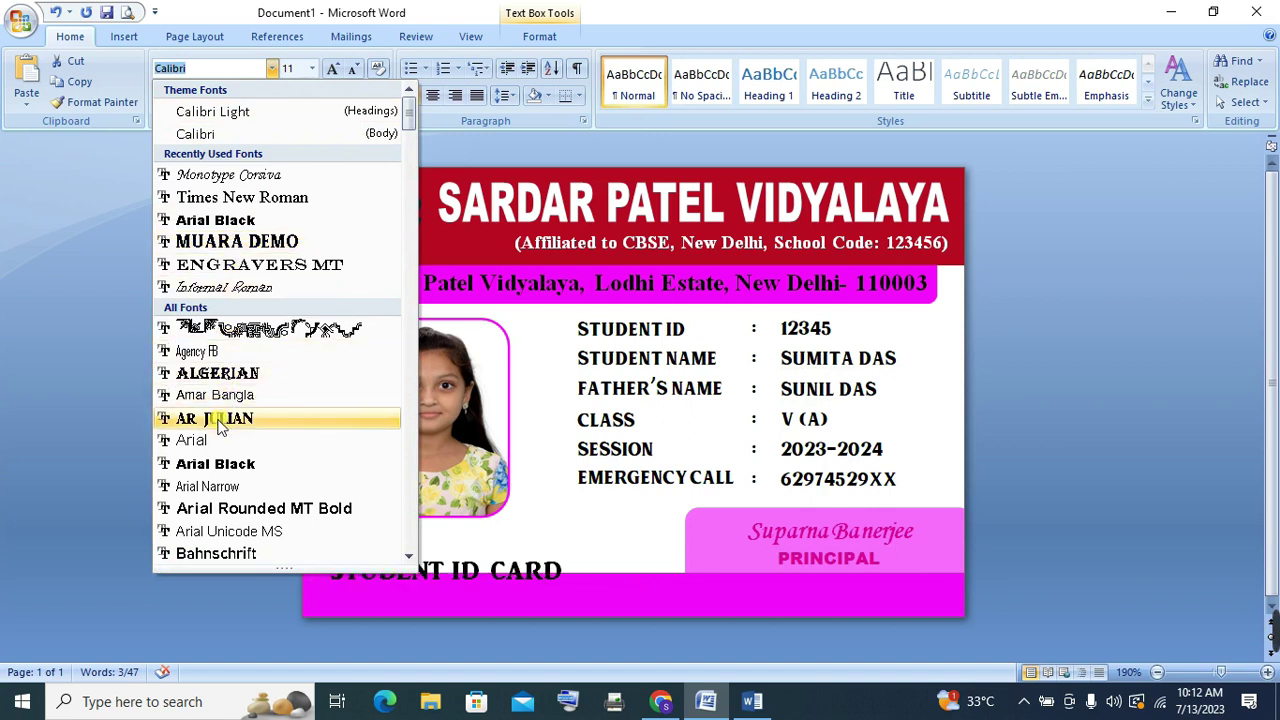
pyautogui.click(215, 464)
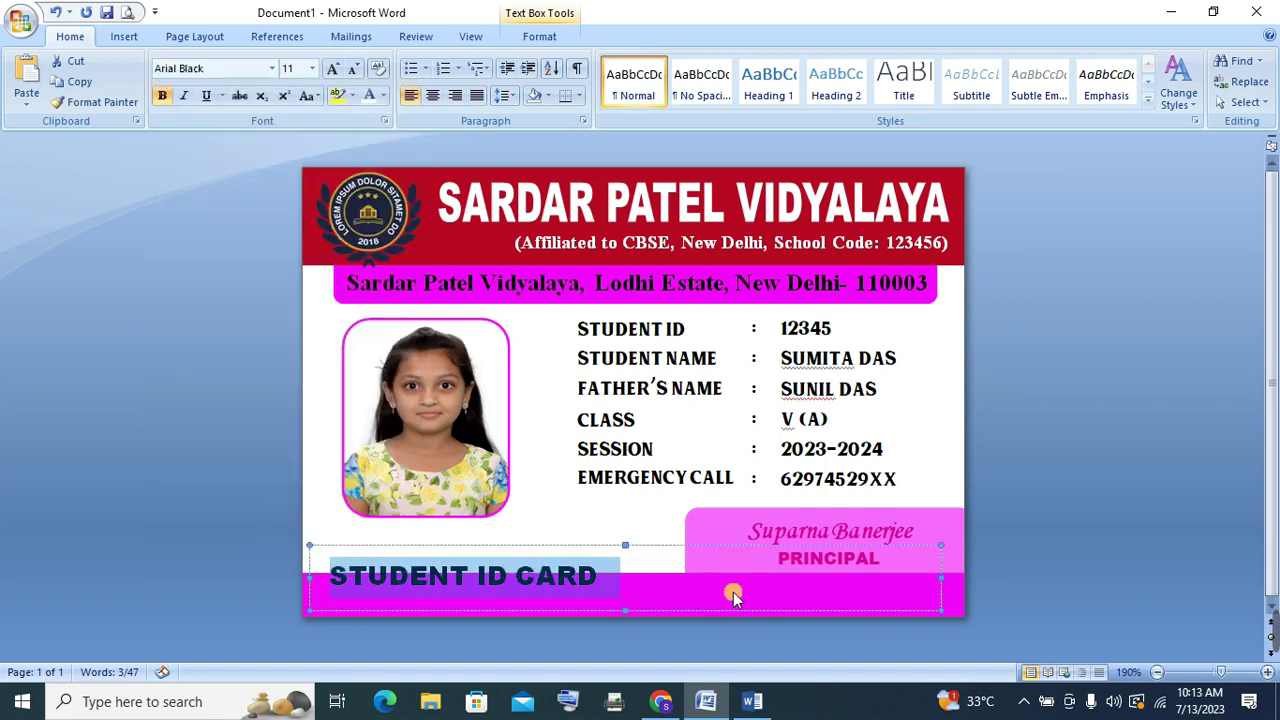
# - Narrow the STUDENT ID CARD box, move it into the magenta band, and colour it white
pyautogui.moveTo(950, 582); pyautogui.dragTo(752, 597)
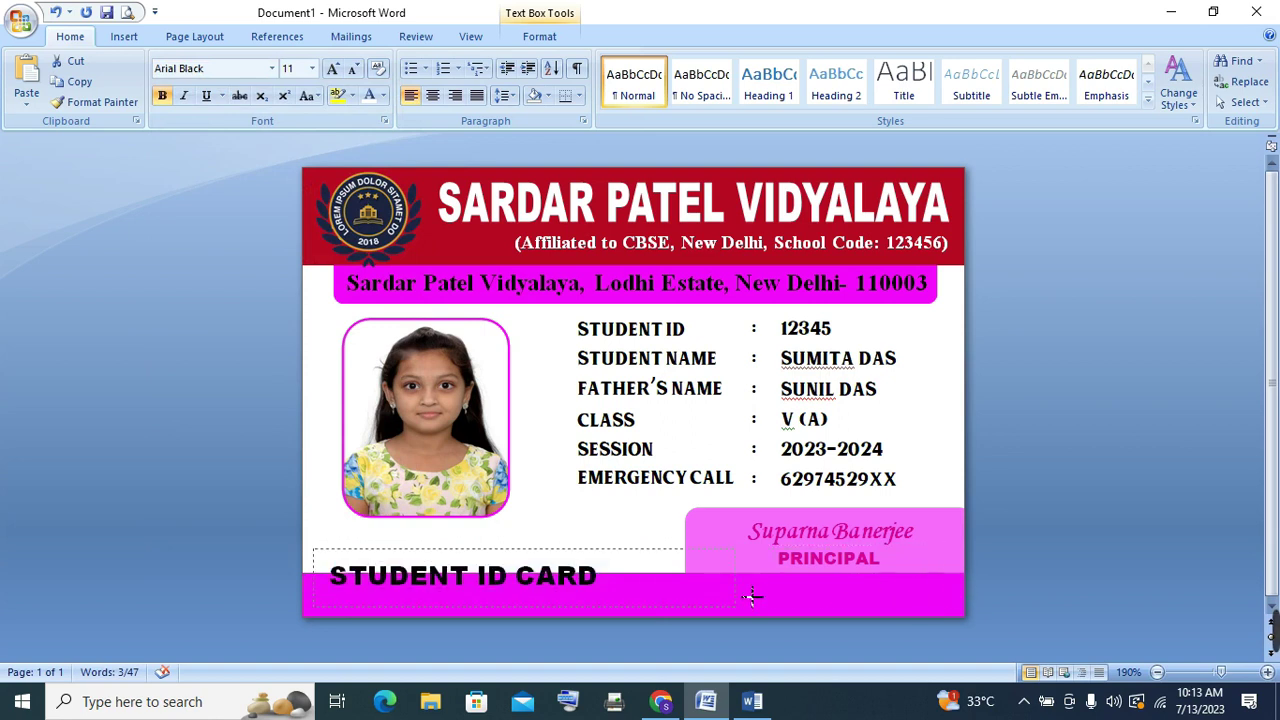
pyautogui.moveTo(527, 561)
pyautogui.mouseDown()
pyautogui.moveTo(541, 575)
pyautogui.moveTo(318, 597)
pyautogui.mouseUp()
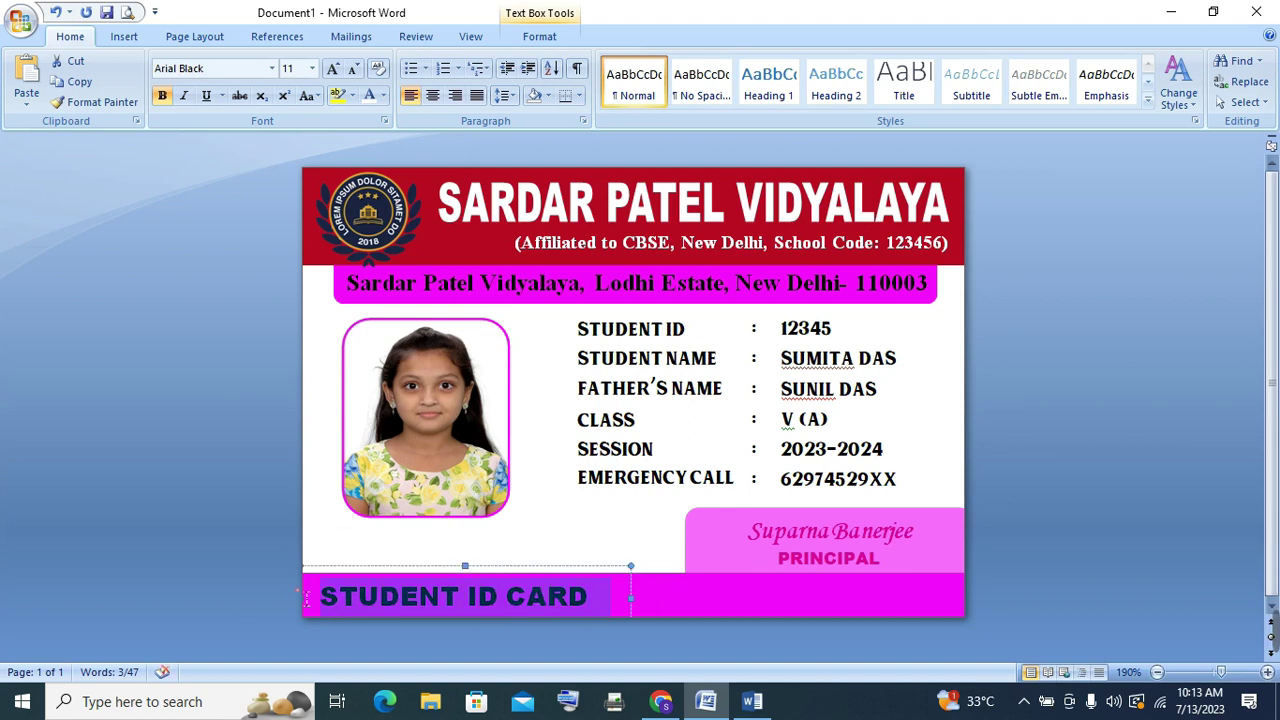
pyautogui.click(371, 97)
pyautogui.click(665, 605)
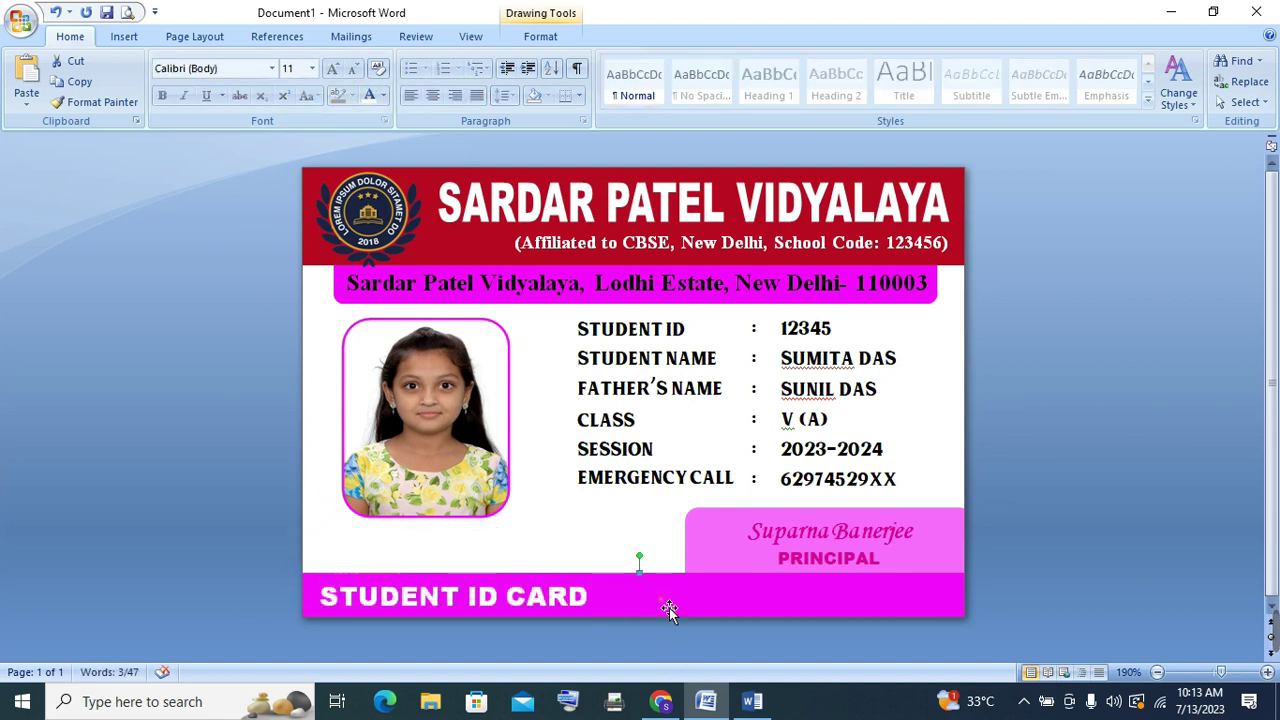
pyautogui.click(592, 583)
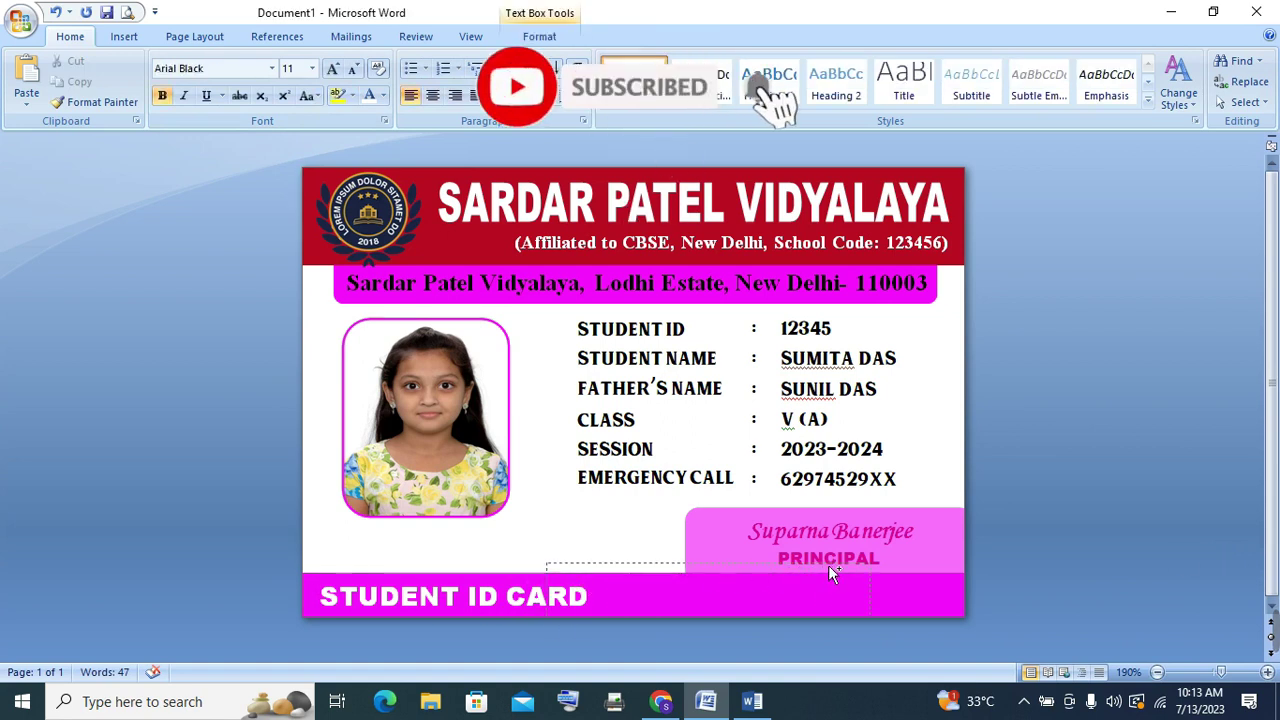
# - Duplicate the STUDENT ID CARD box to the right and replace its text with the contact phone number
pyautogui.moveTo(592, 580); pyautogui.dragTo(835, 578)
pyautogui.moveTo(727, 588); pyautogui.dragTo(563, 595)
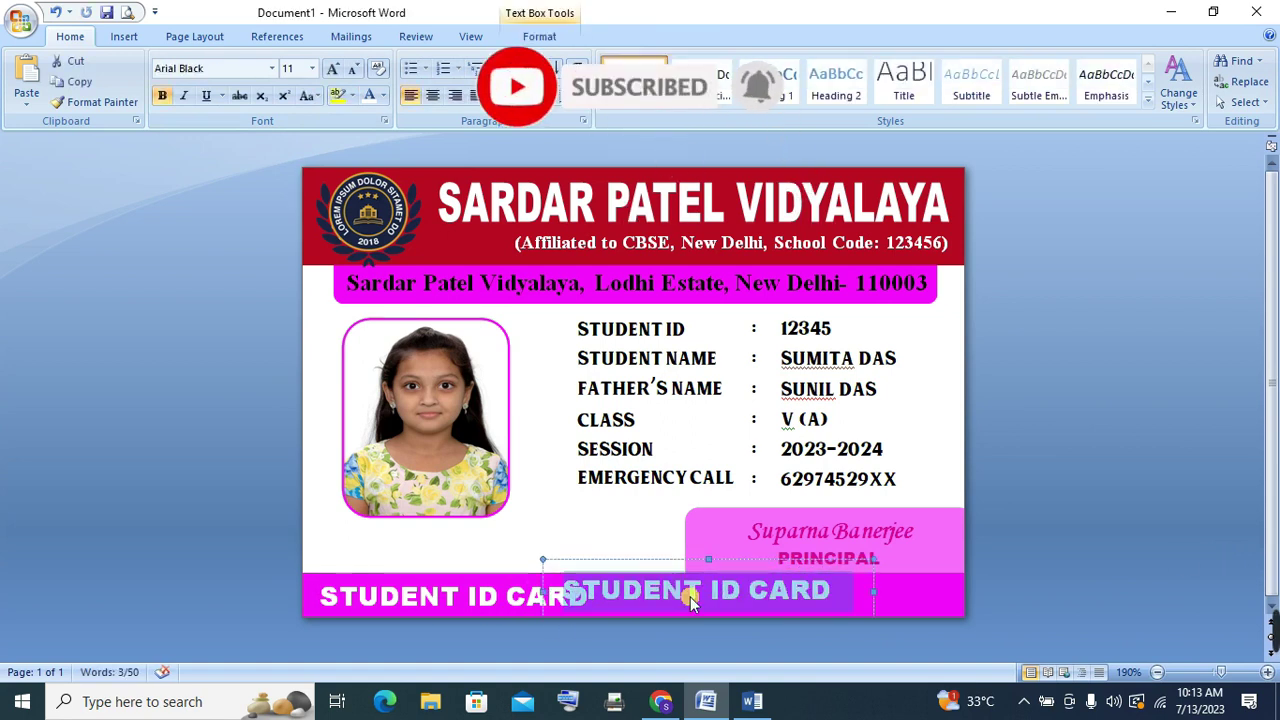
pyautogui.press('Delete')
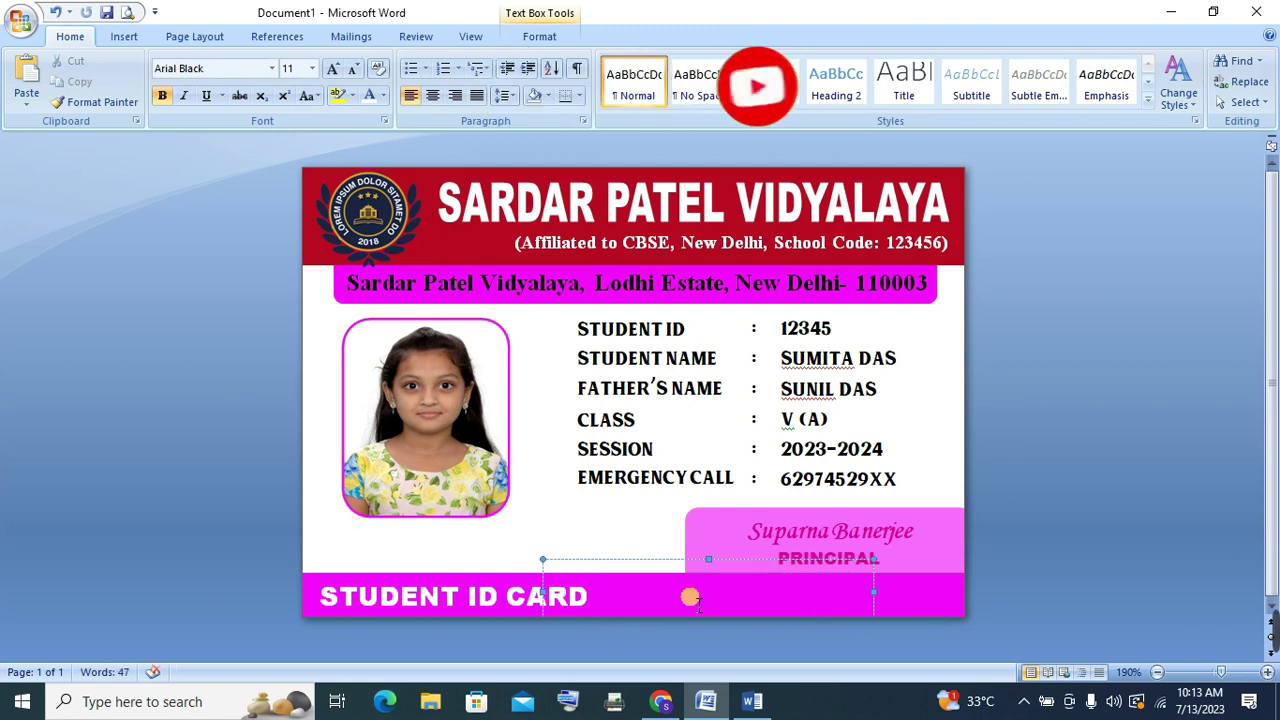
# - Shrink the contact line to size 9 and move it to the magenta bar's right side
pyautogui.tripleClick(926, 586)
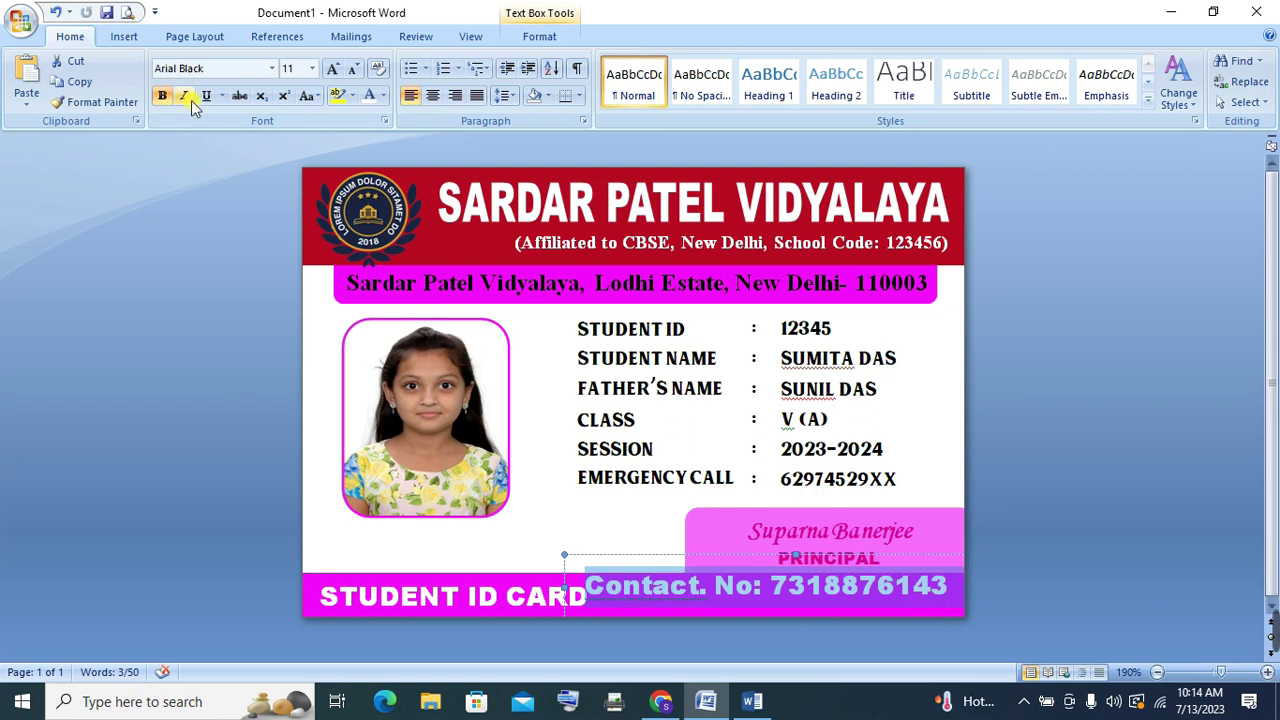
pyautogui.click(357, 76)
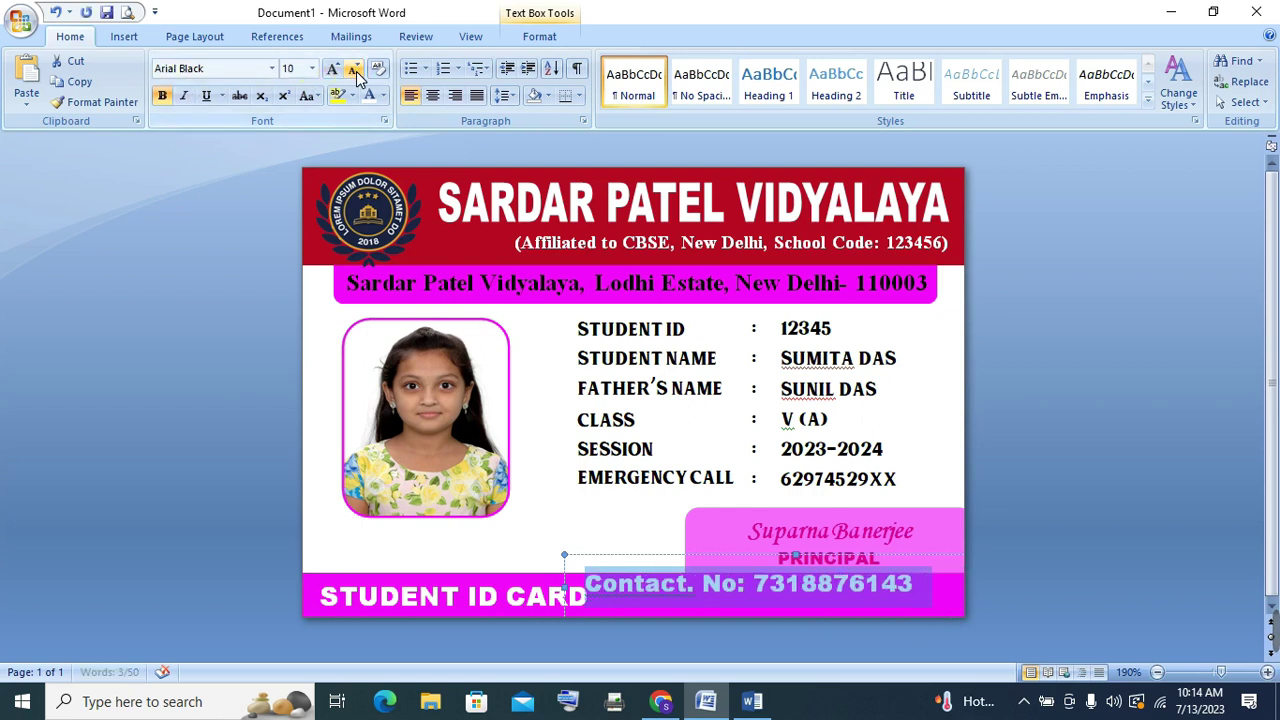
pyautogui.click(357, 76)
pyautogui.click(762, 565)
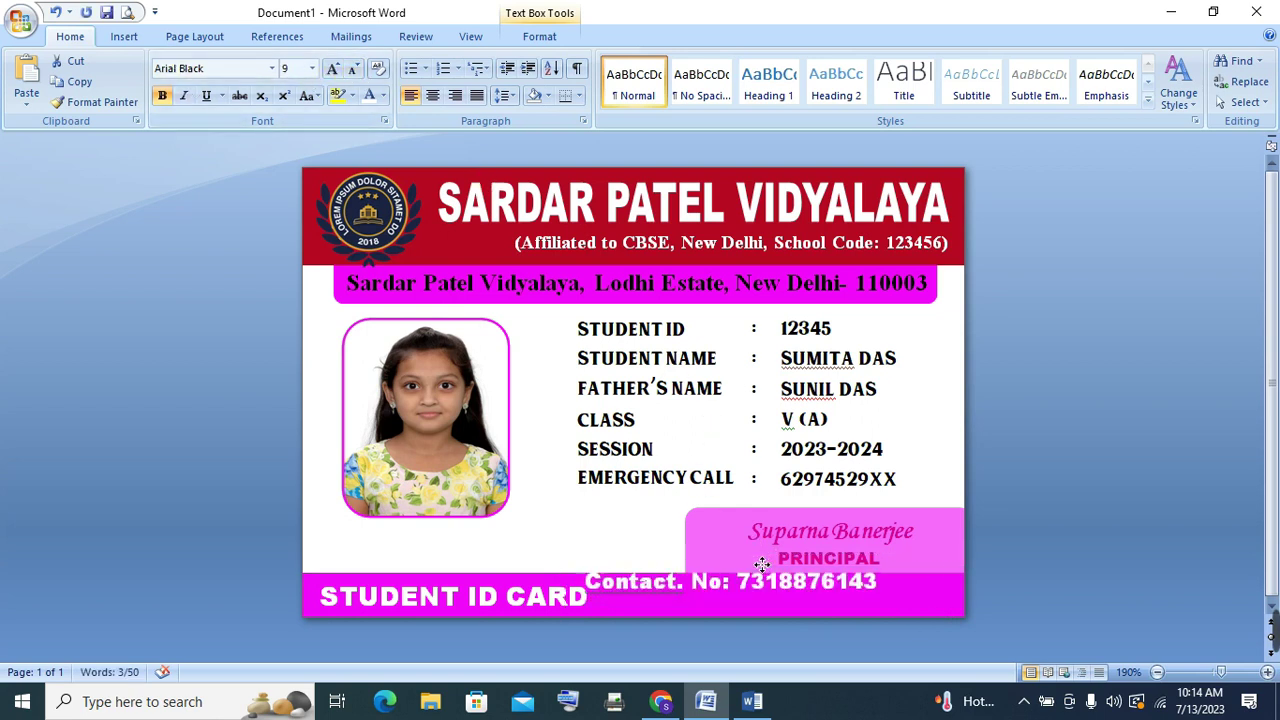
pyautogui.moveTo(818, 580); pyautogui.dragTo(828, 578)
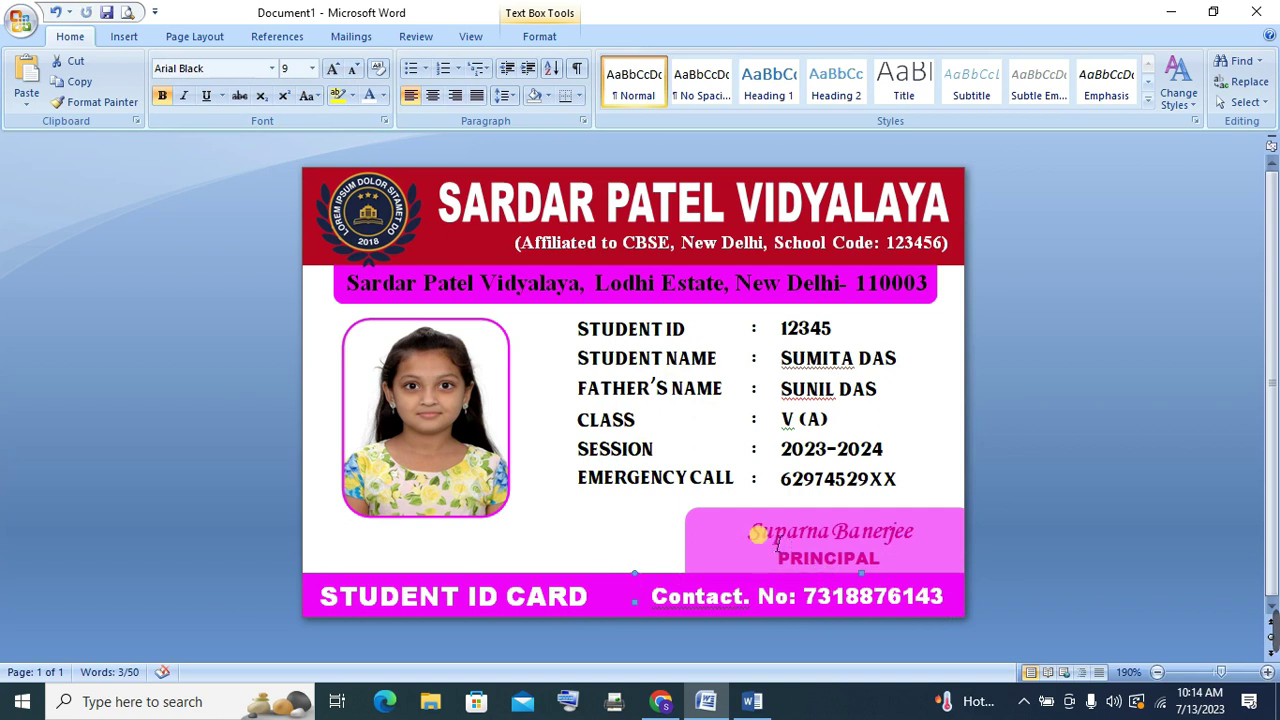
# - Fine-tune the contact box's position and ignore the grammar flag on its text
pyautogui.press('Right')
pyautogui.press('Right')
pyautogui.press('Right')
pyautogui.press('Right')
pyautogui.press('Right')
pyautogui.press('Right')
pyautogui.press('Right')
pyautogui.press('Right')
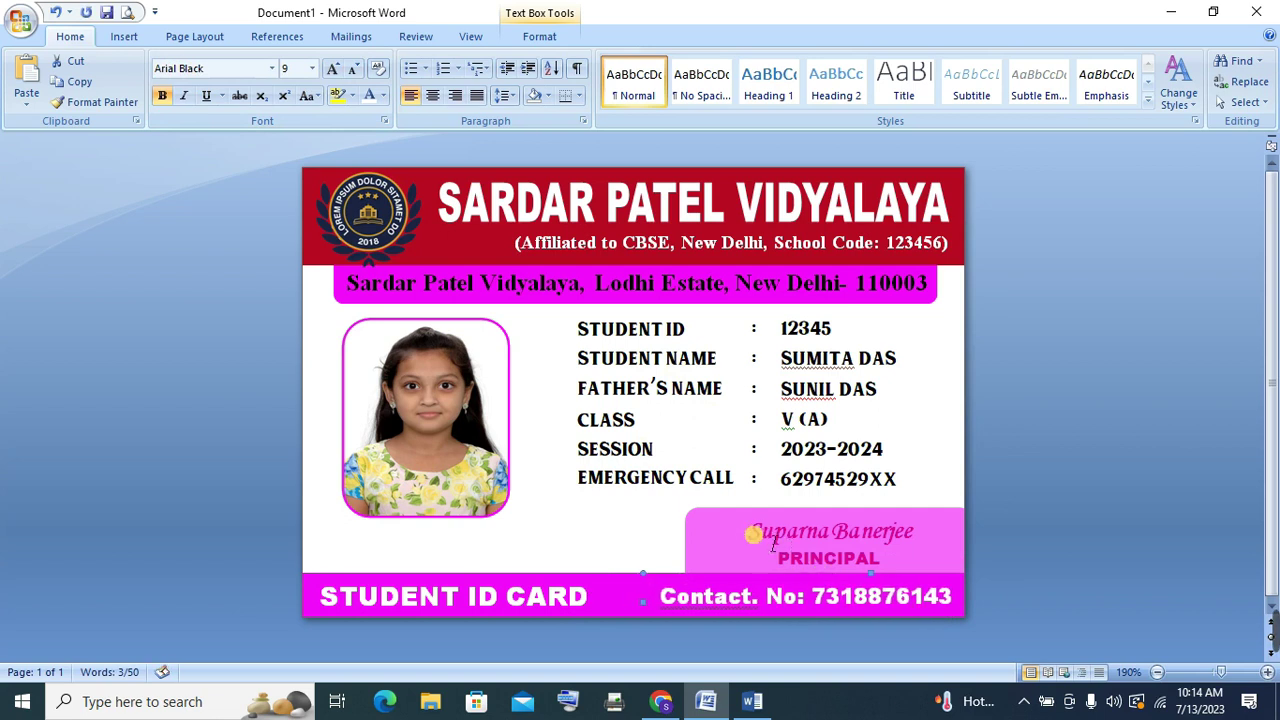
pyautogui.press('Right')
pyautogui.press('Up')
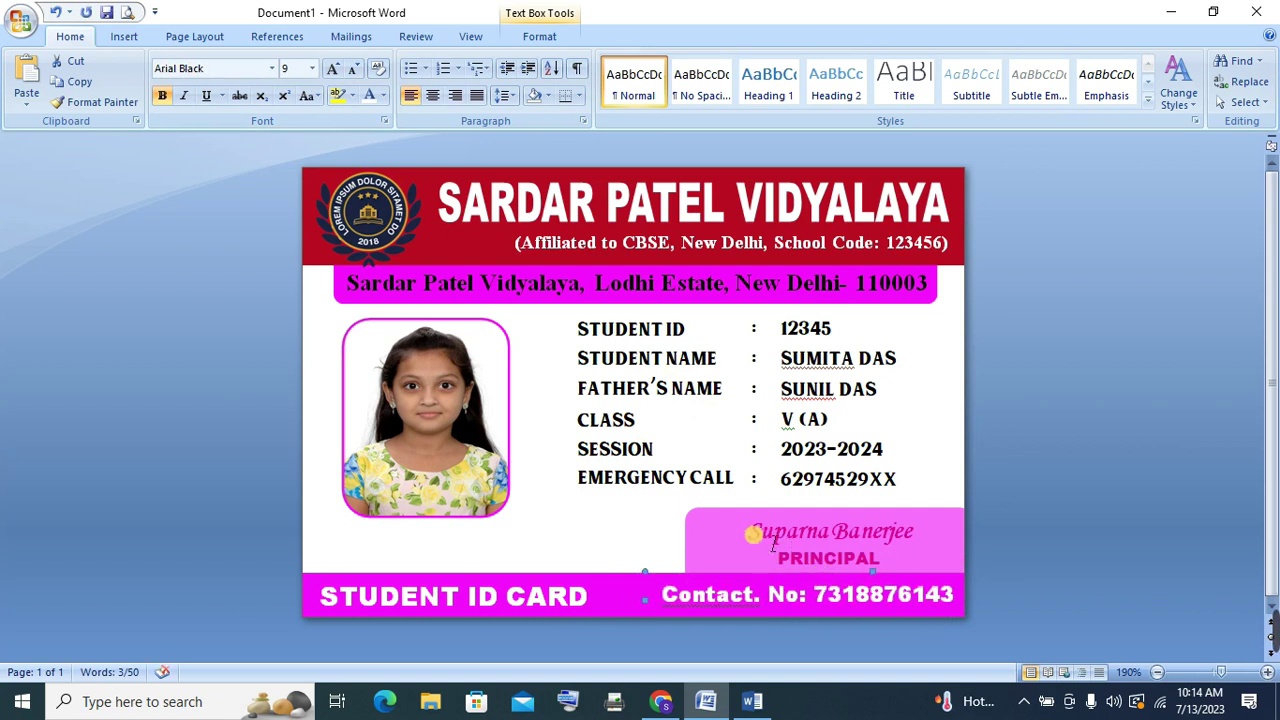
pyautogui.press('Down')
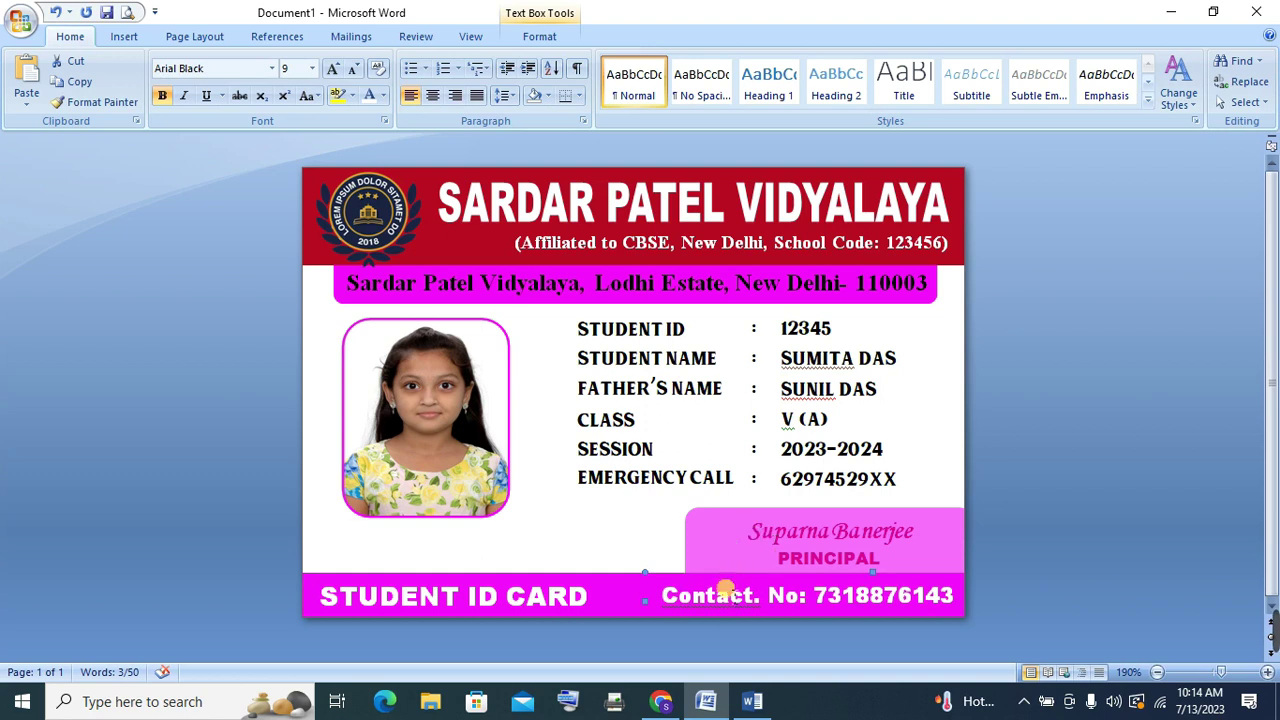
pyautogui.rightClick(690, 600)
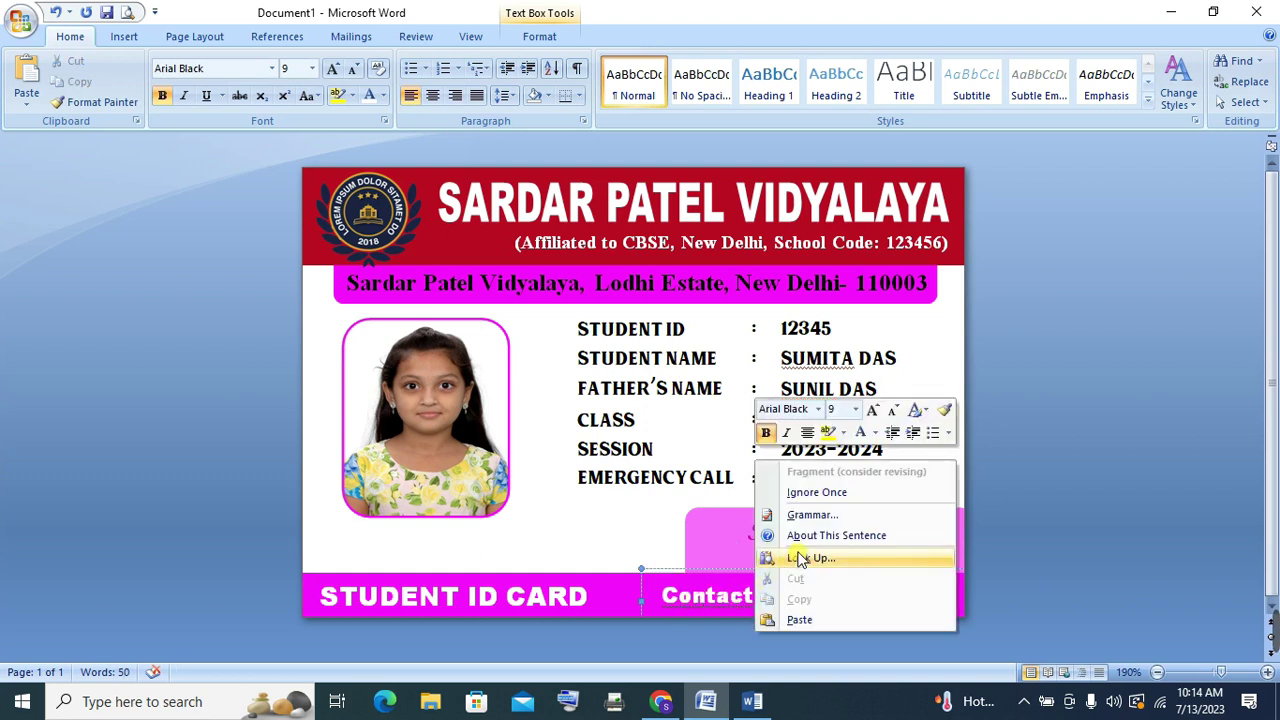
pyautogui.click(816, 492)
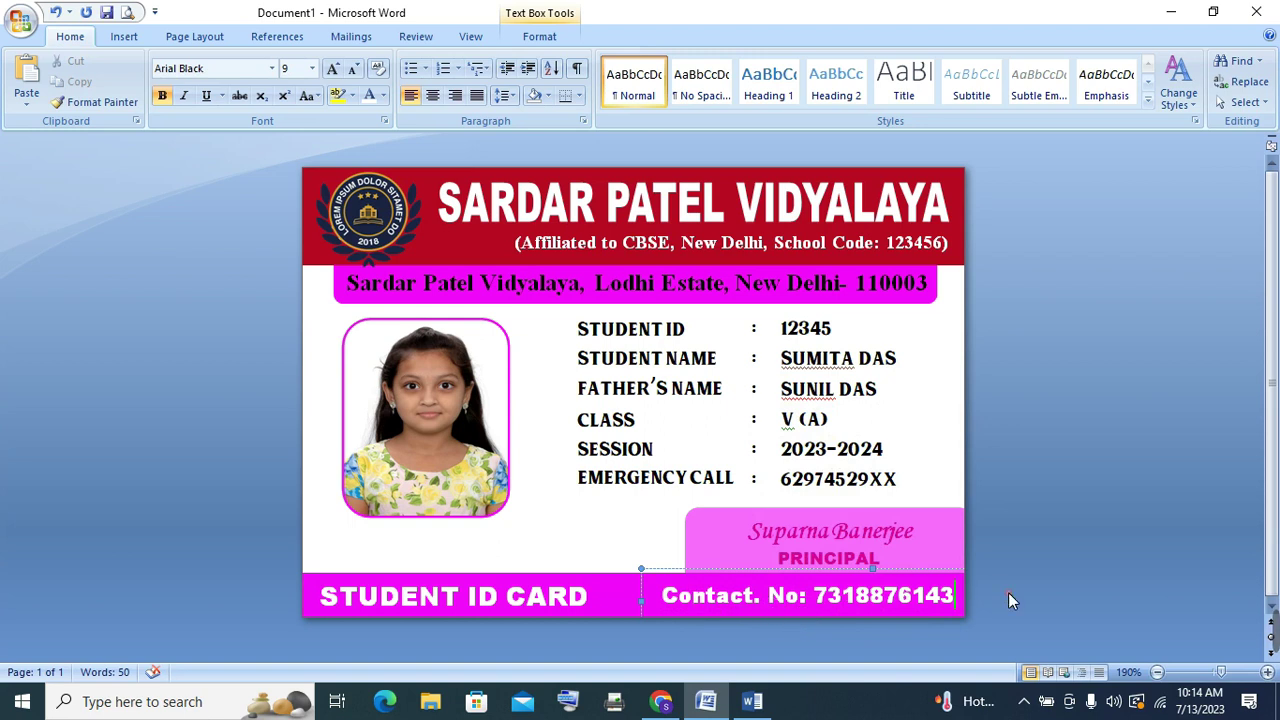
pyautogui.click(1088, 593)
# - Colour the word PRINCIPAL dark blue
pyautogui.click(806, 528)
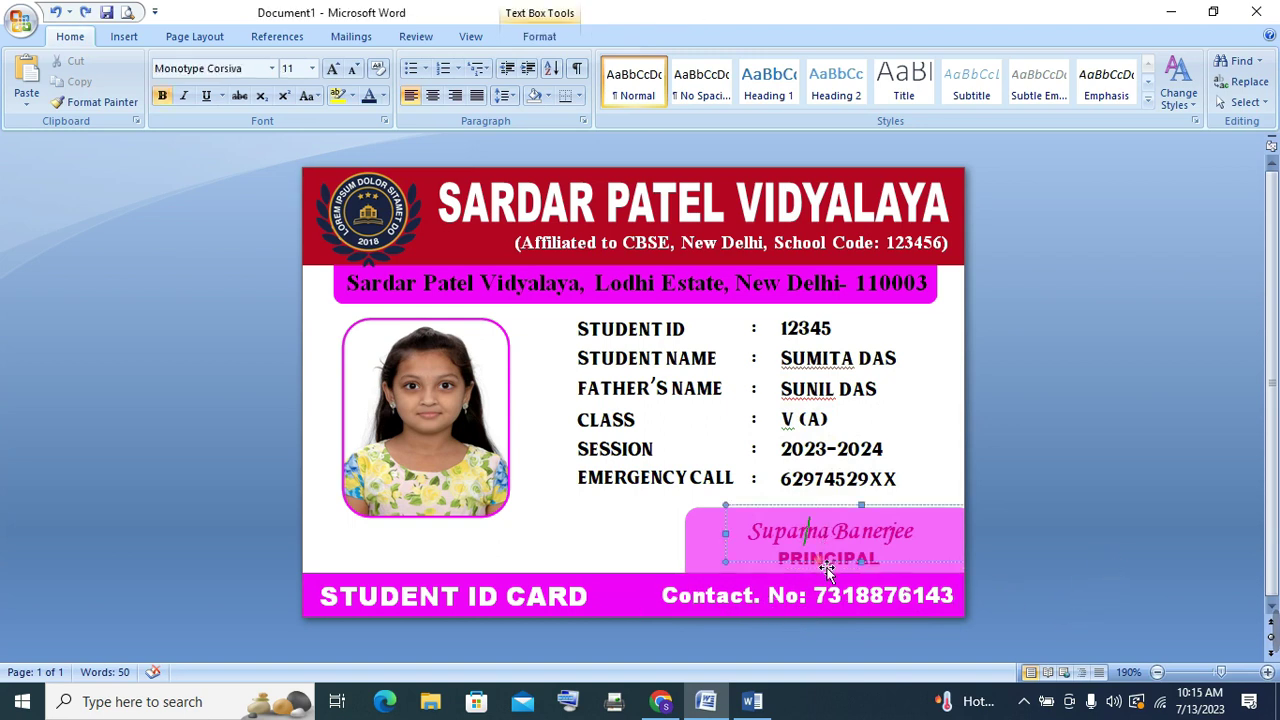
pyautogui.click(856, 560)
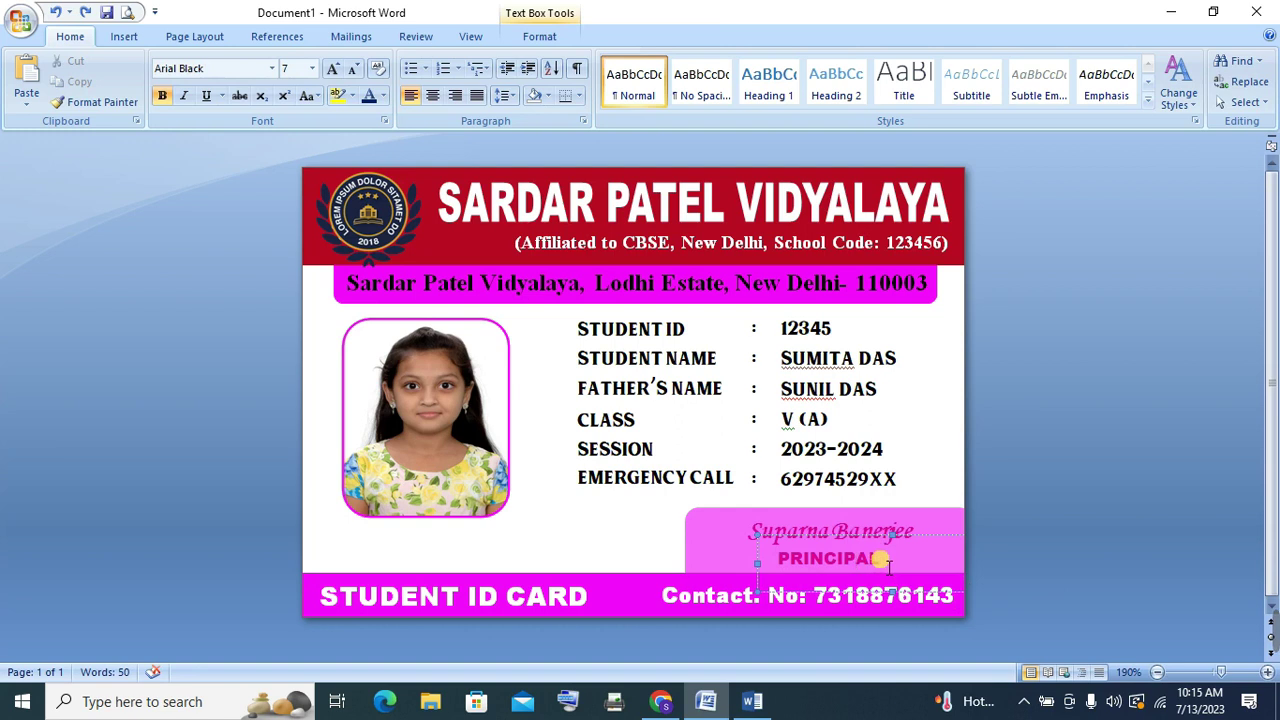
pyautogui.moveTo(885, 562); pyautogui.dragTo(778, 562)
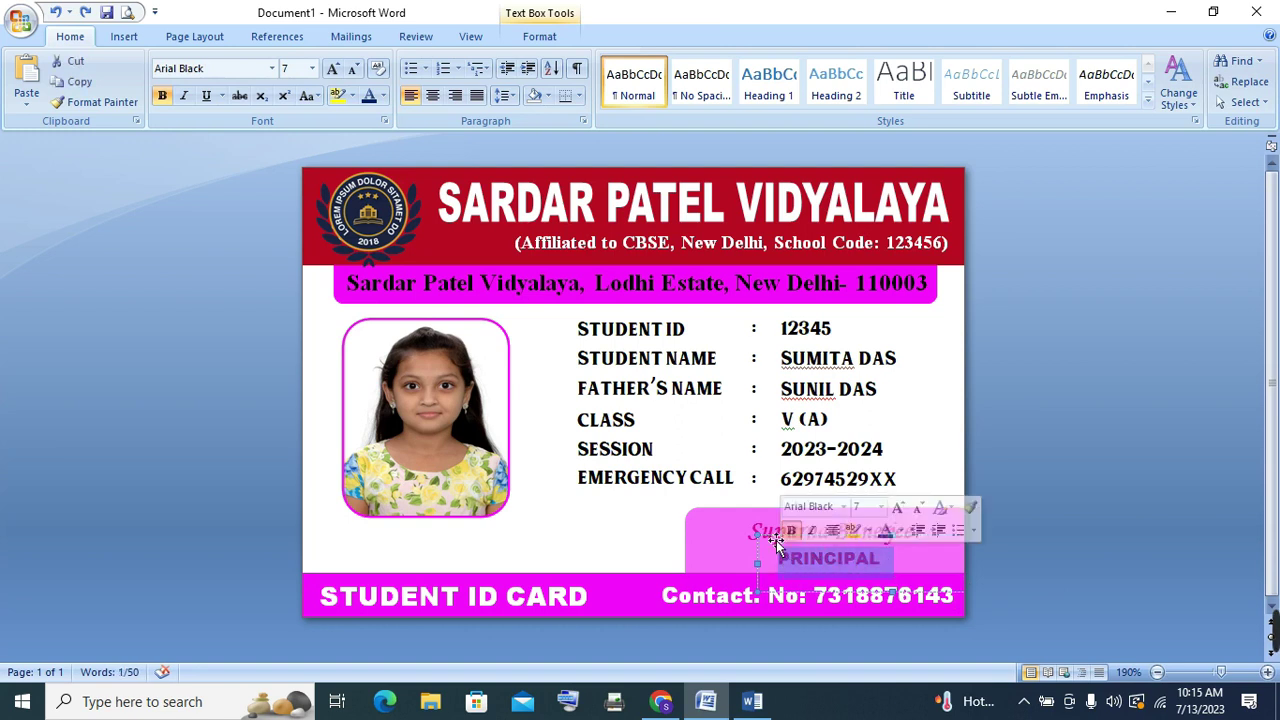
pyautogui.click(383, 96)
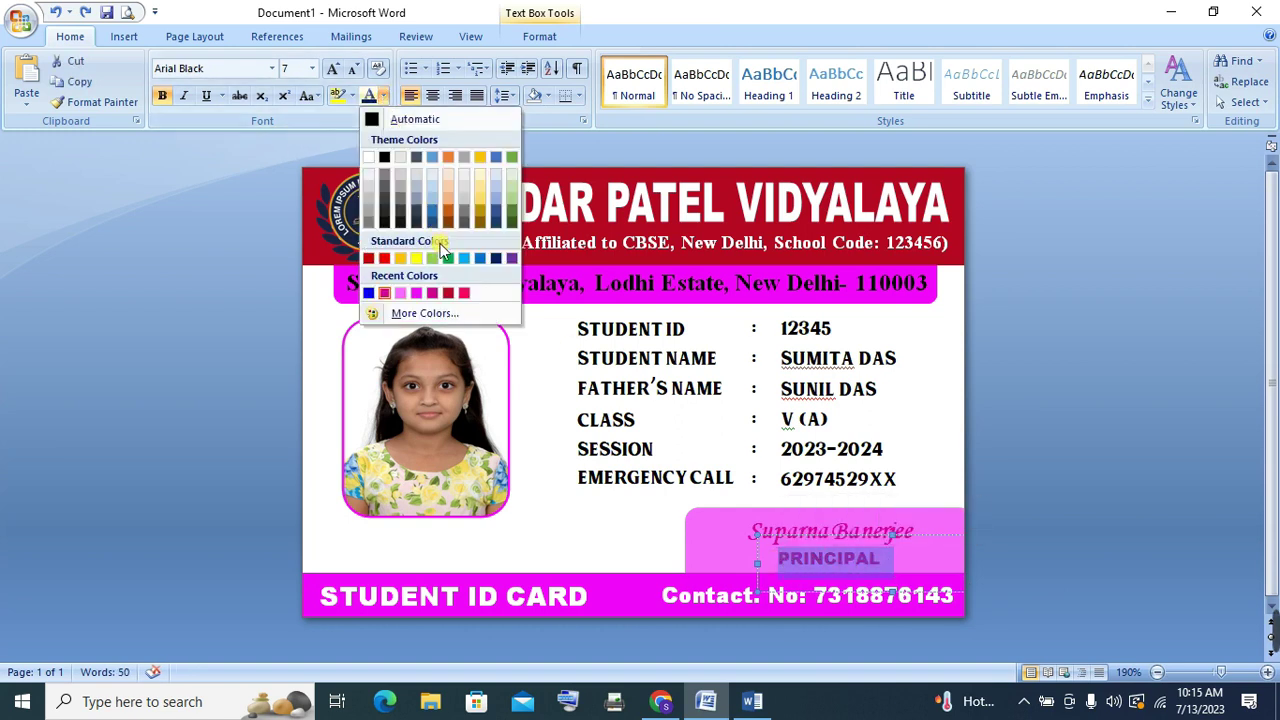
pyautogui.click(496, 259)
pyautogui.click(1068, 584)
# - Colour the principal's signature name blue
pyautogui.click(834, 533)
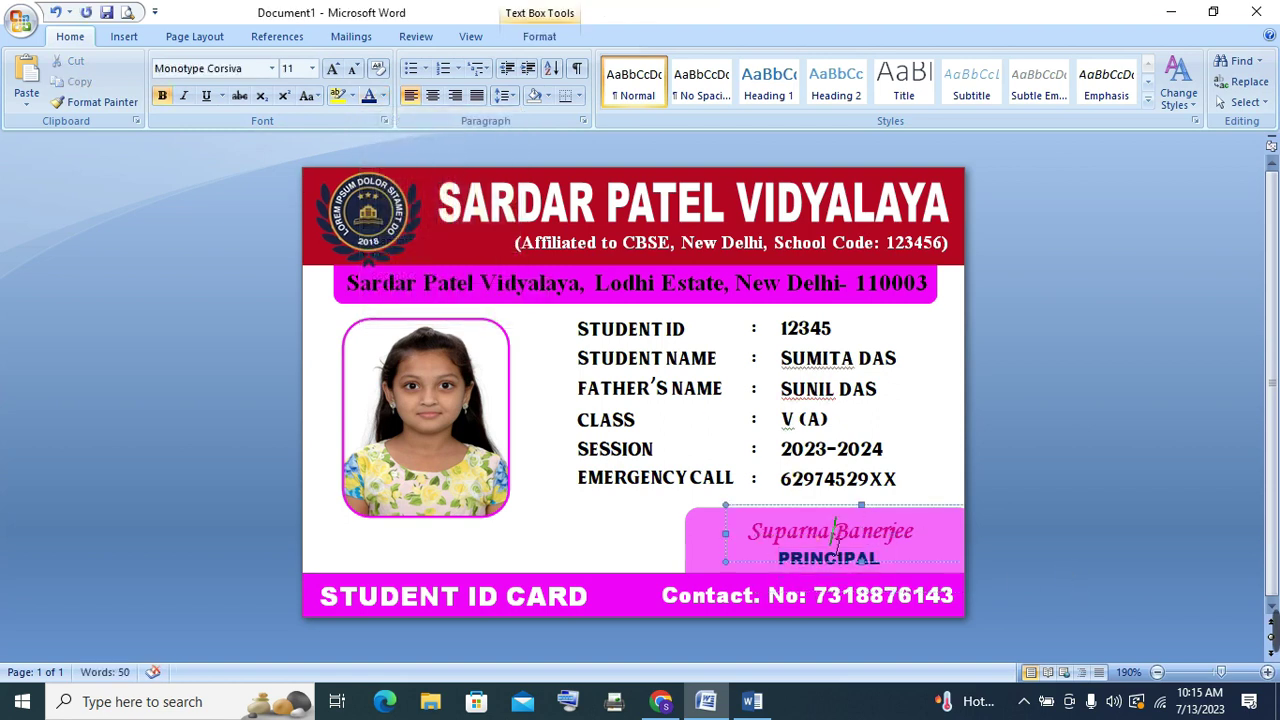
pyautogui.moveTo(764, 525); pyautogui.dragTo(806, 541)
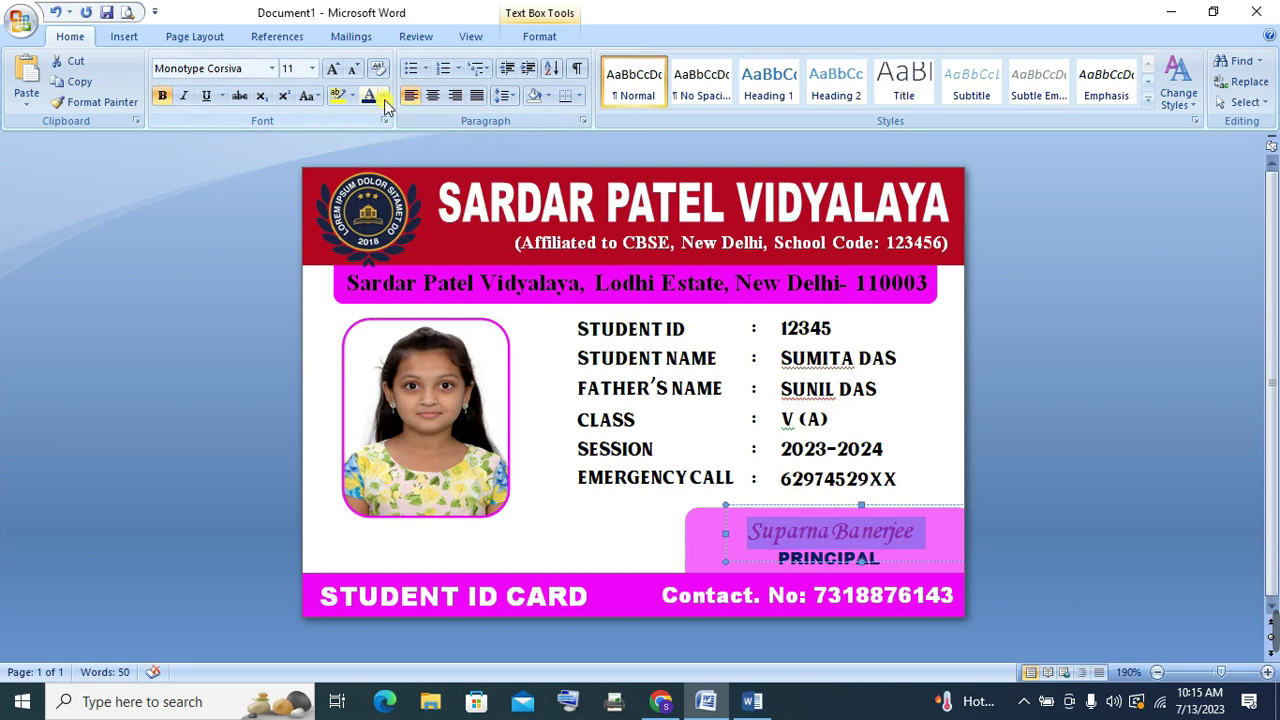
pyautogui.click(383, 96)
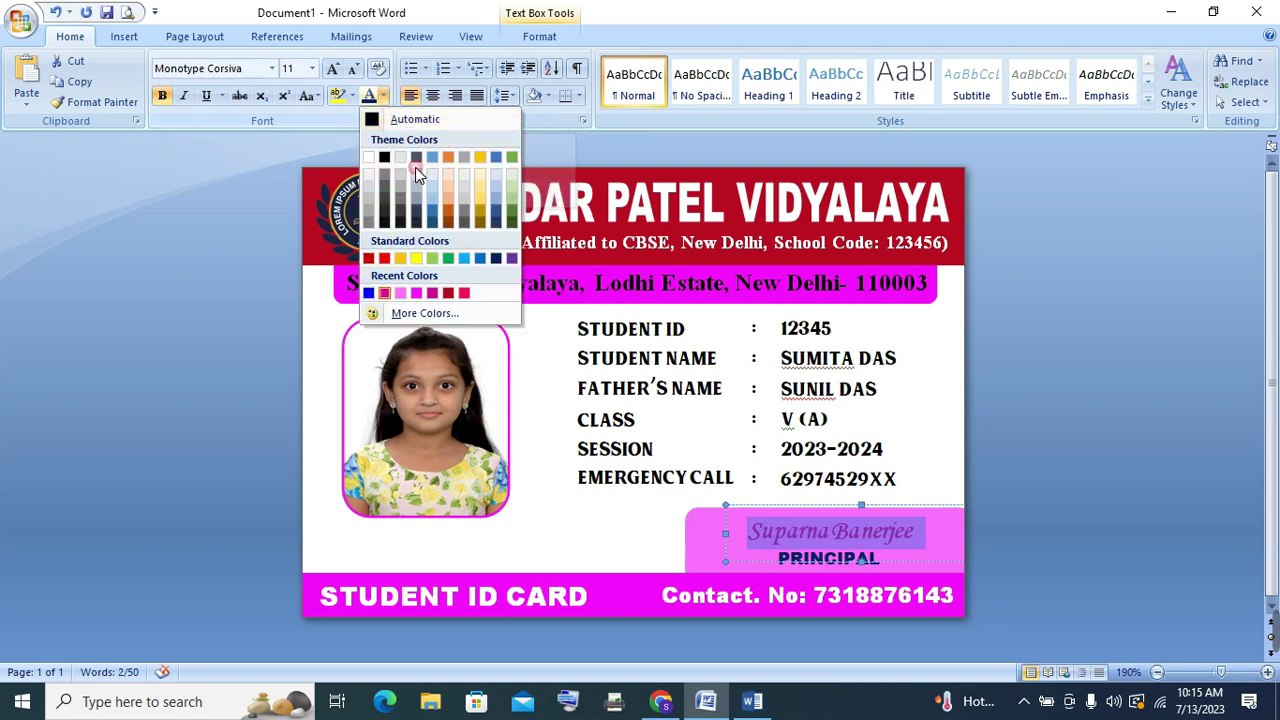
pyautogui.click(368, 293)
pyautogui.click(1066, 512)
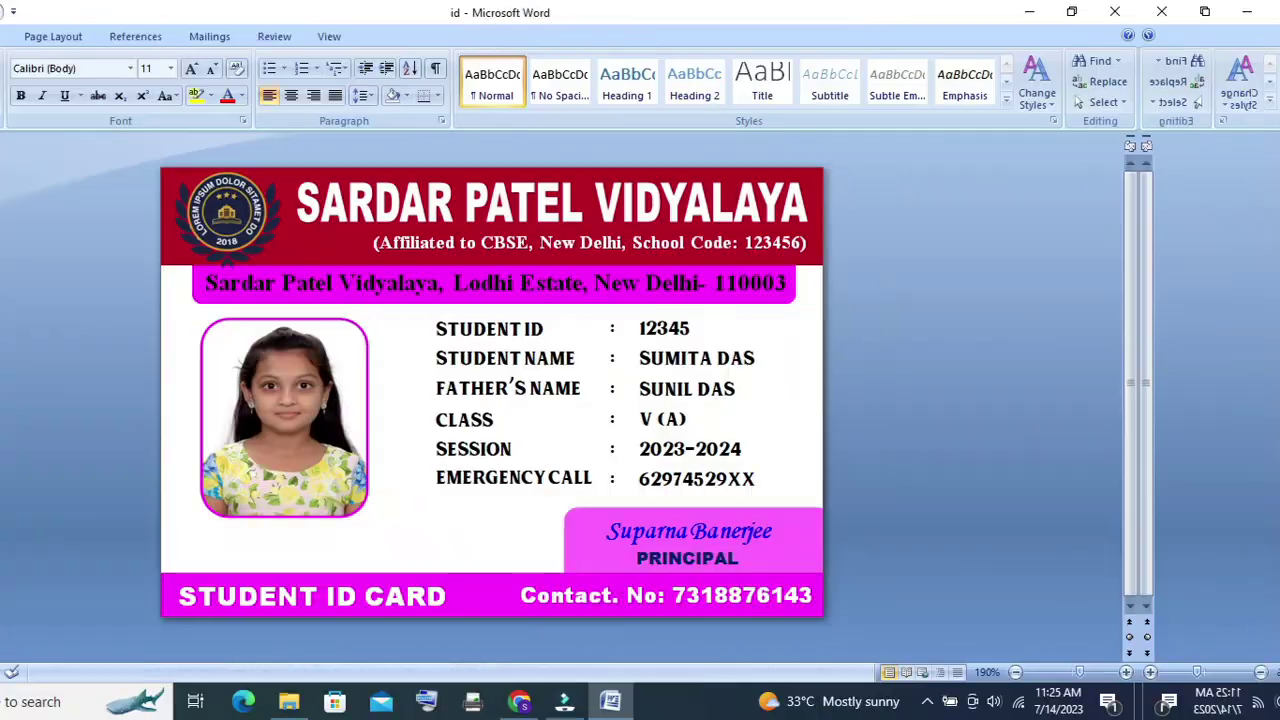